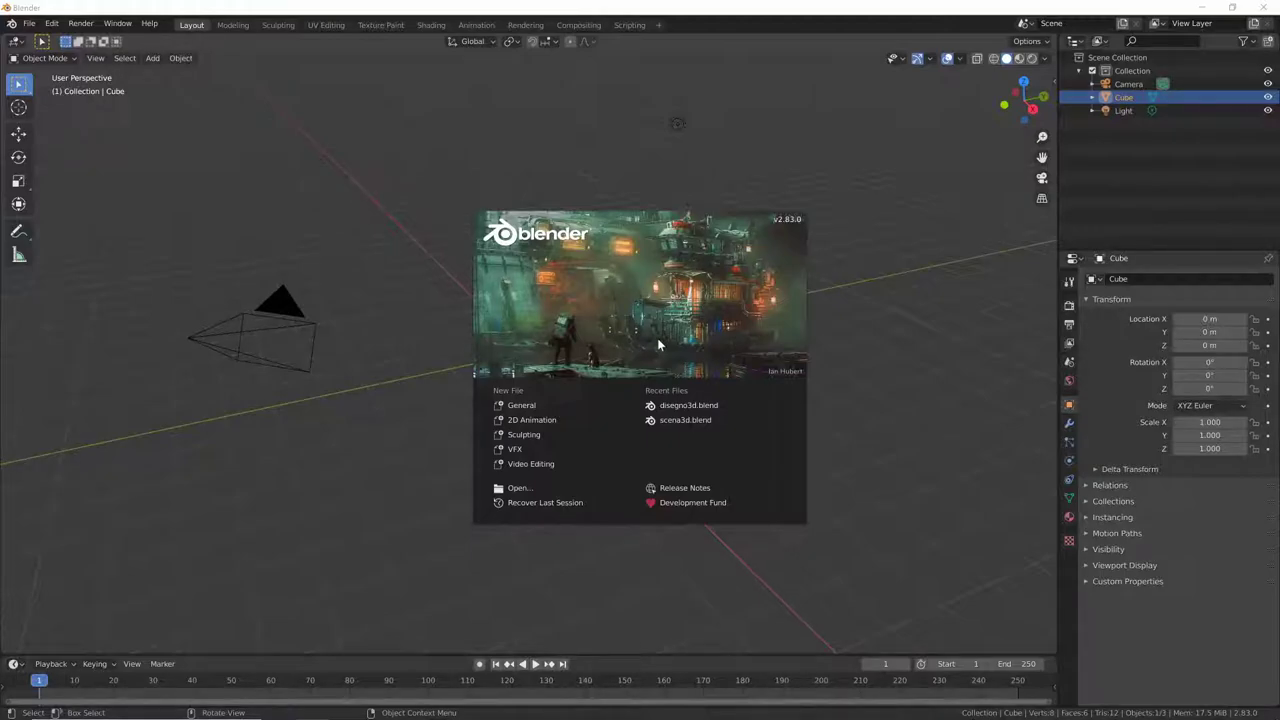
Start a new 2D Animation file and show the Stroke object's material list
left_click(549, 427)
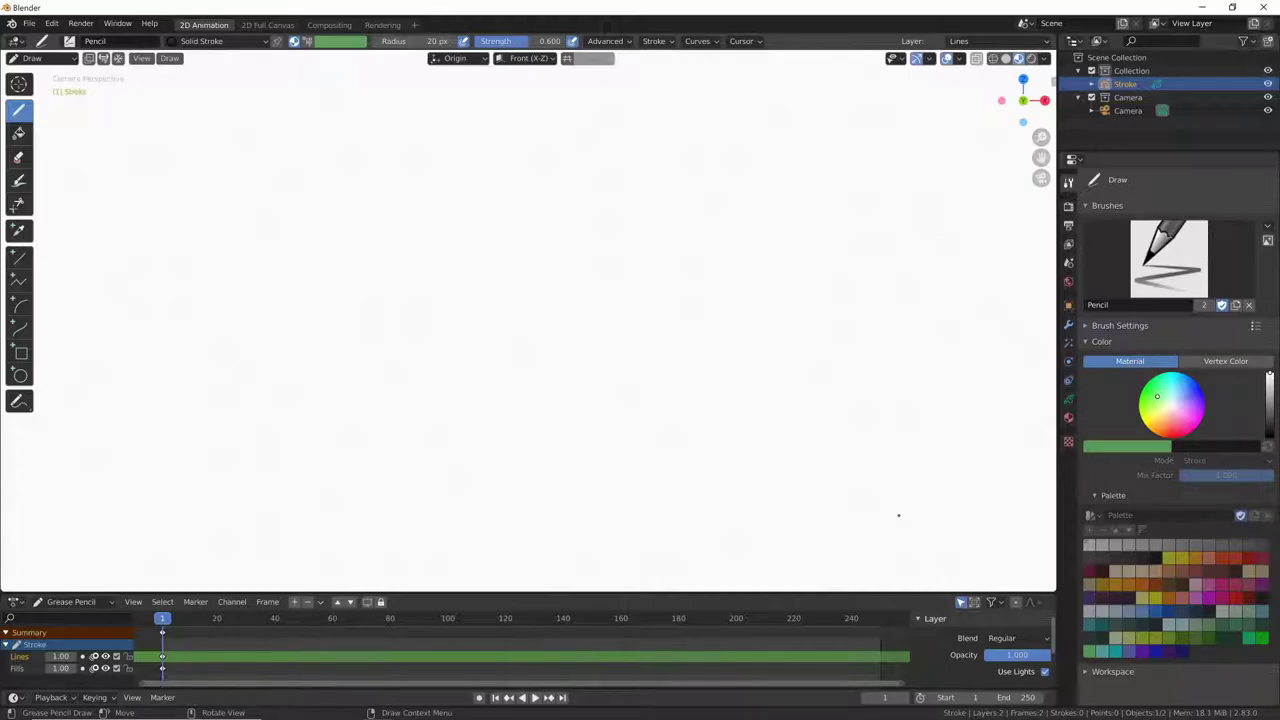
left_click(1068, 418)
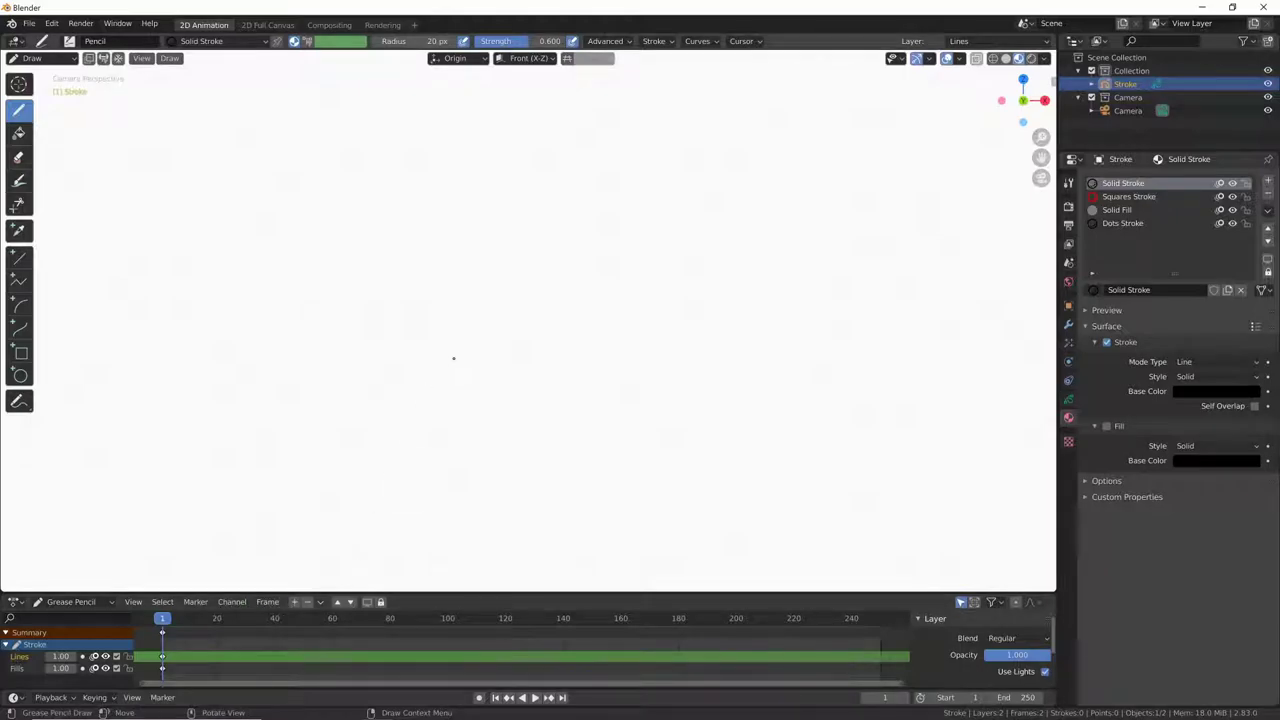
Sketch about 18 faint Solid Stroke guide lines for the coastline and headland on the Lines layer
left_click_drag(300, 389, 988, 509)
mouse_move(455, 358)
left_mouse_down()
mouse_move(563, 277)
mouse_move(677, 349)
mouse_move(830, 364)
left_mouse_up()
mouse_move(618, 303)
left_mouse_down()
mouse_move(386, 351)
mouse_move(178, 355)
left_mouse_up()
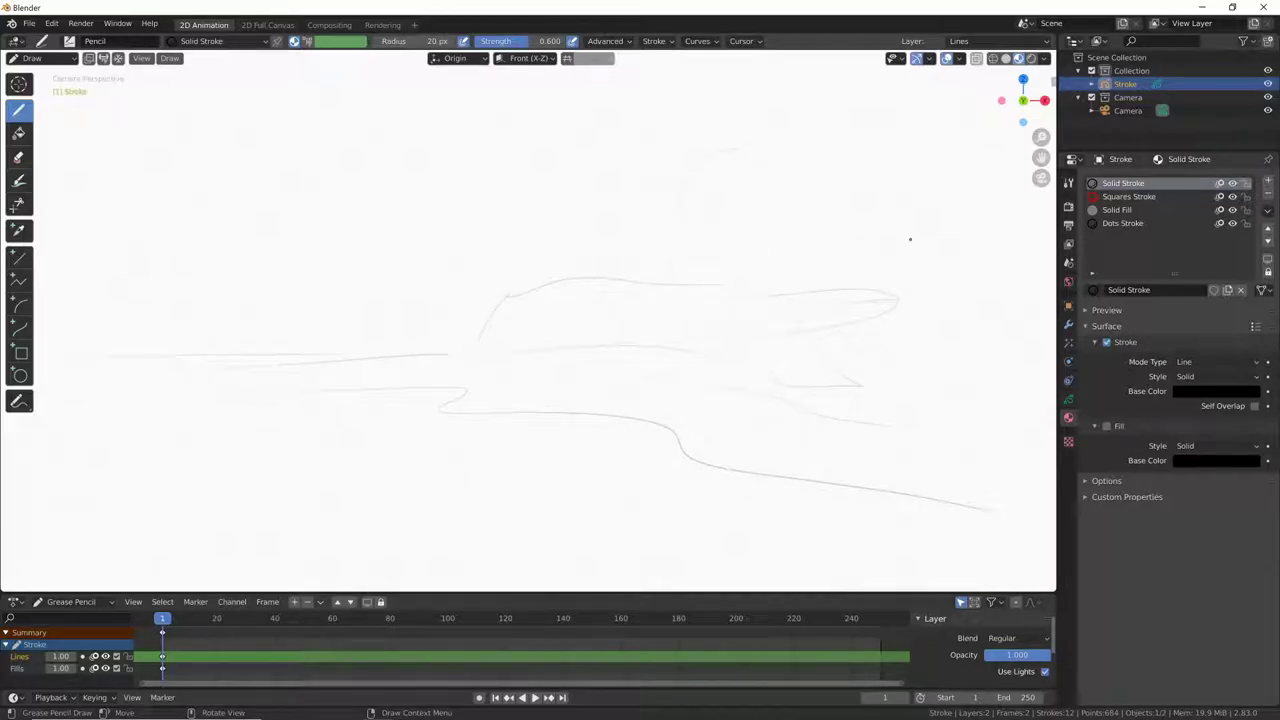
left_click_drag(860, 258, 920, 262)
left_click_drag(945, 265, 1005, 298)
left_click_drag(935, 522, 1000, 570)
left_click_drag(865, 378, 975, 376)
left_click_drag(940, 398, 1012, 408)
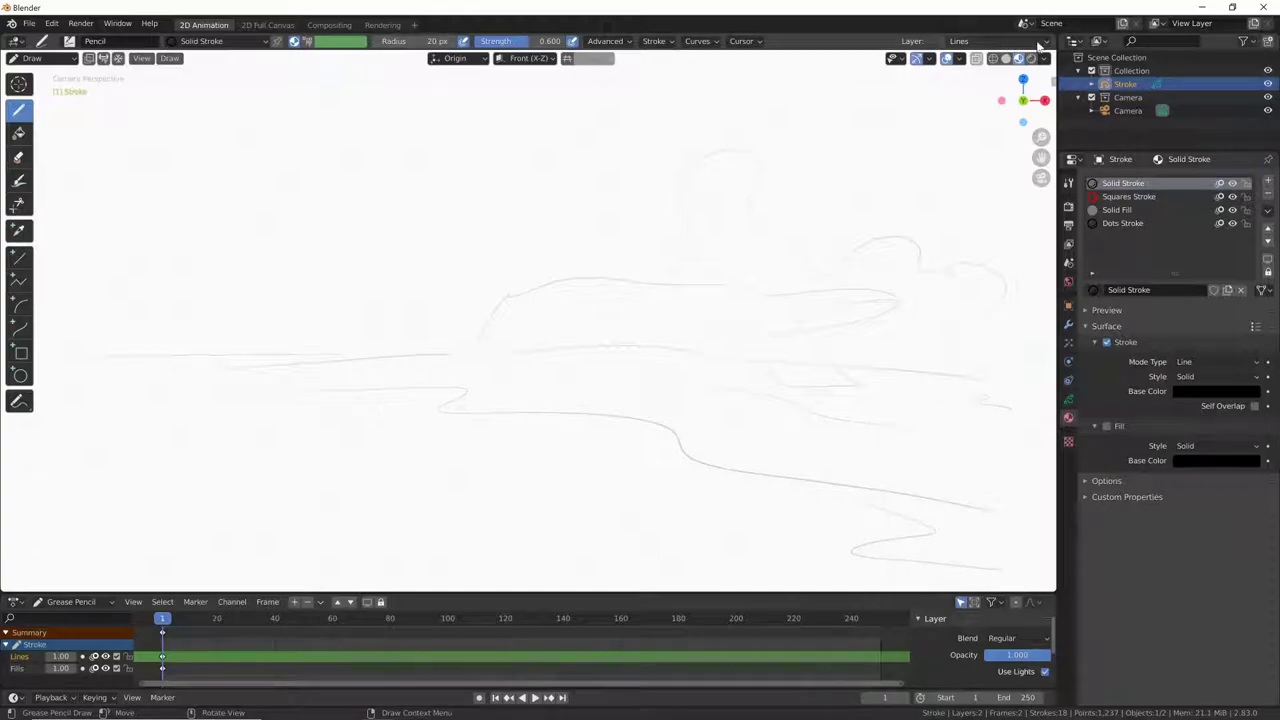
left_click(1000, 41)
On the Fills layer with the Box tool, add a new material named cielo
left_click(940, 84)
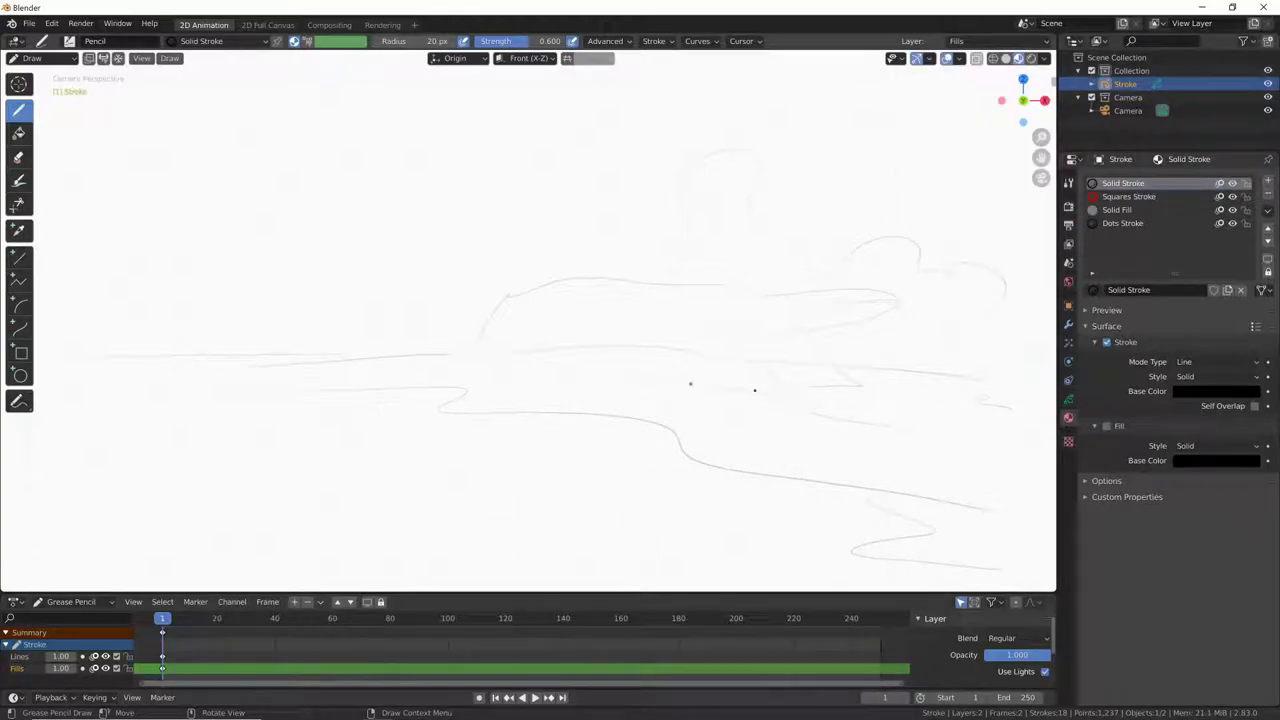
left_click(21, 356)
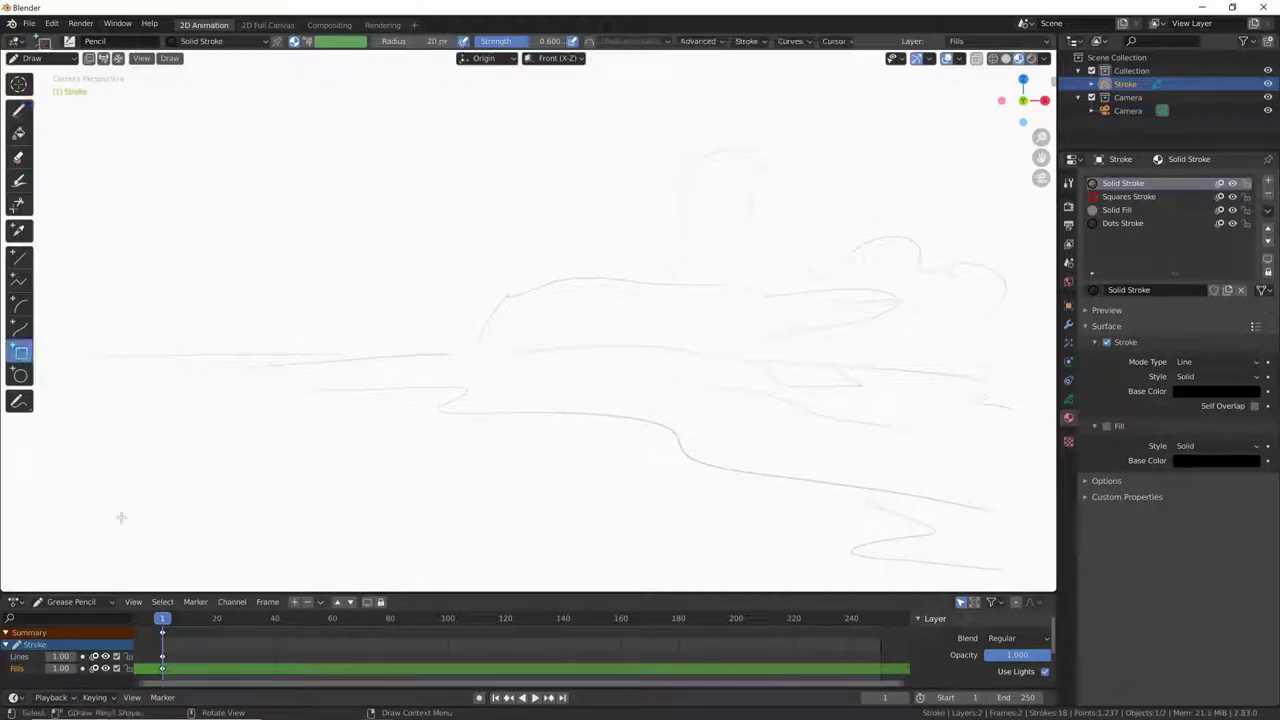
left_click(1269, 182)
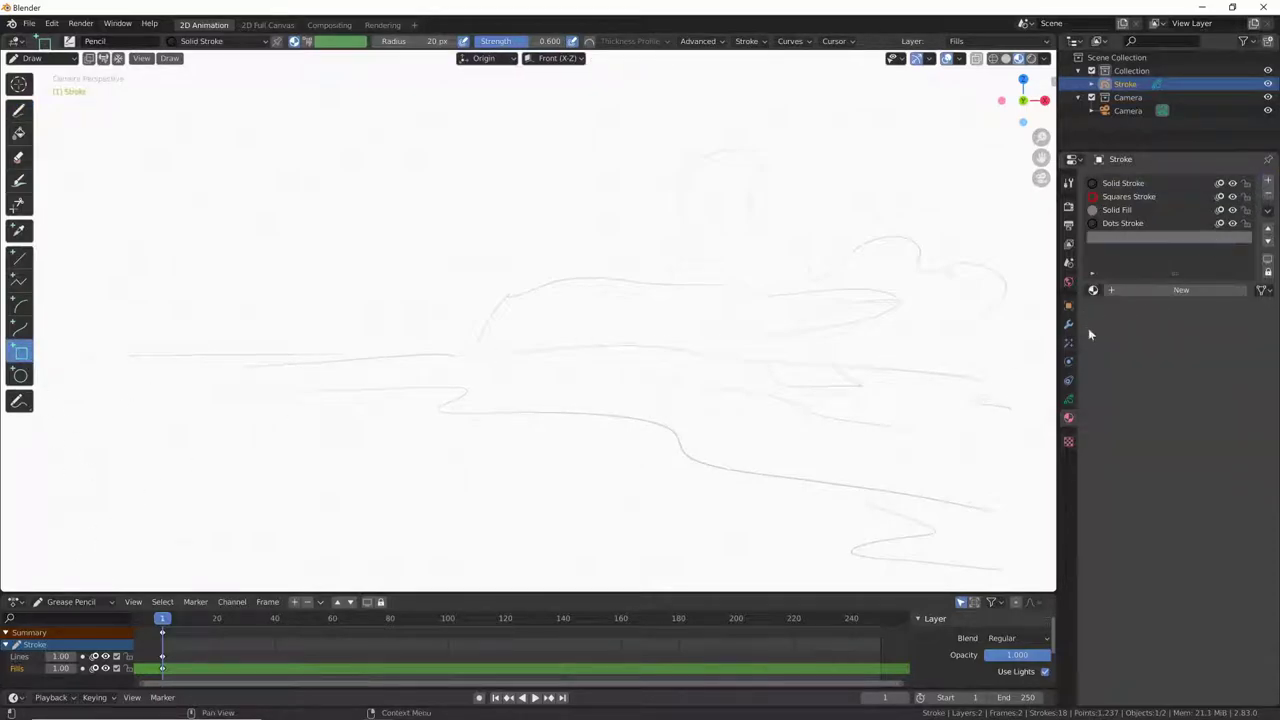
left_click(1136, 290)
left_click(1136, 290)
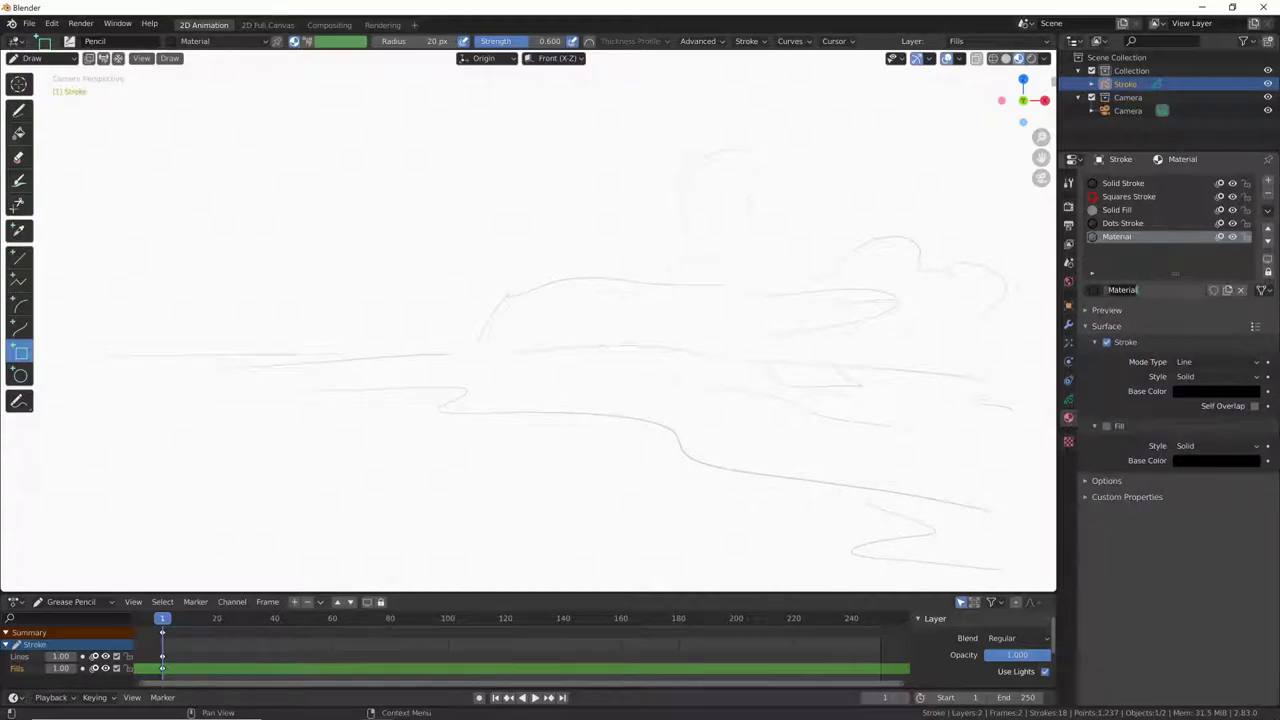
type("cld")
key("Return")
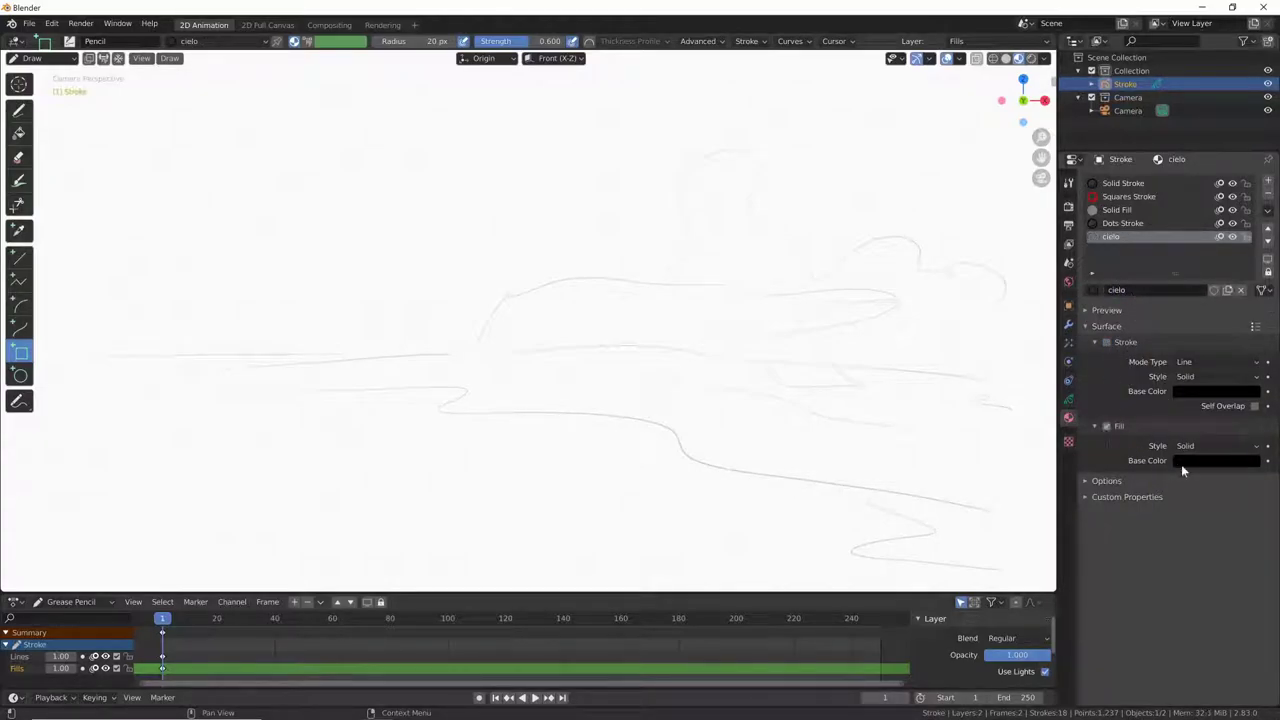
Give cielo a cyan fill and draw the sky rectangle across the upper canvas
left_click(1216, 460)
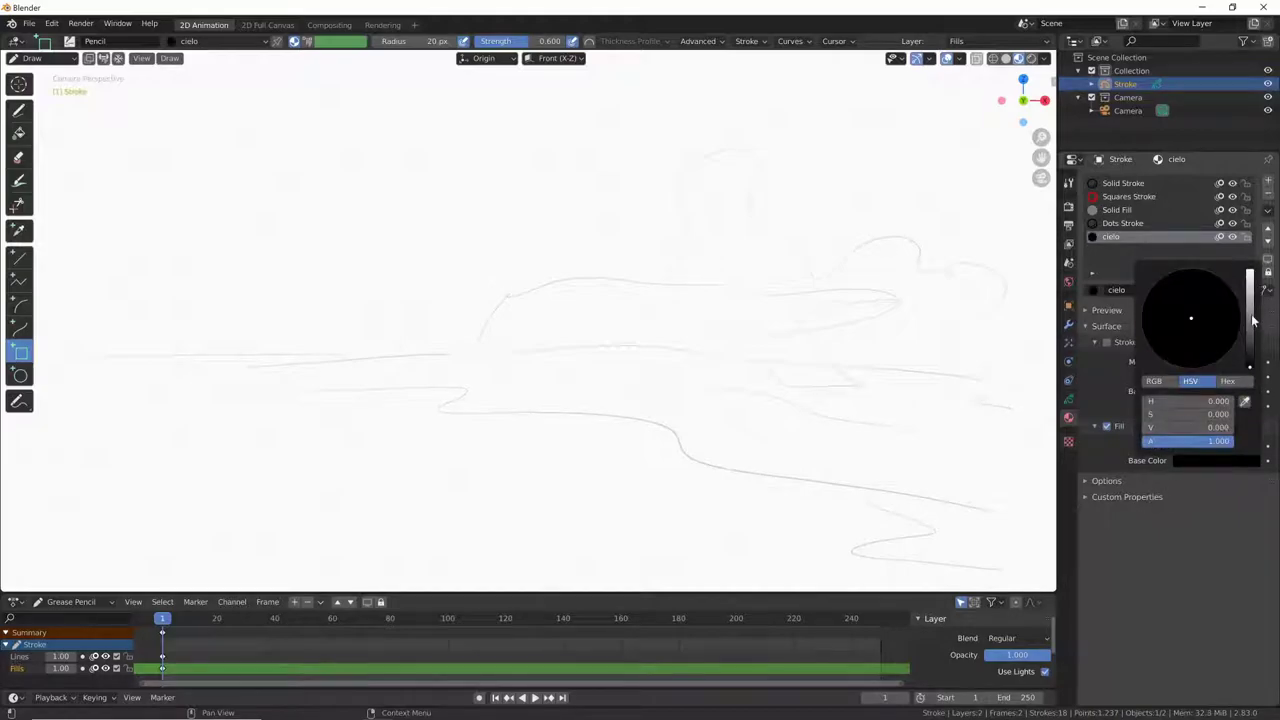
left_click_drag(1250, 325, 1249, 295)
left_click(1200, 285)
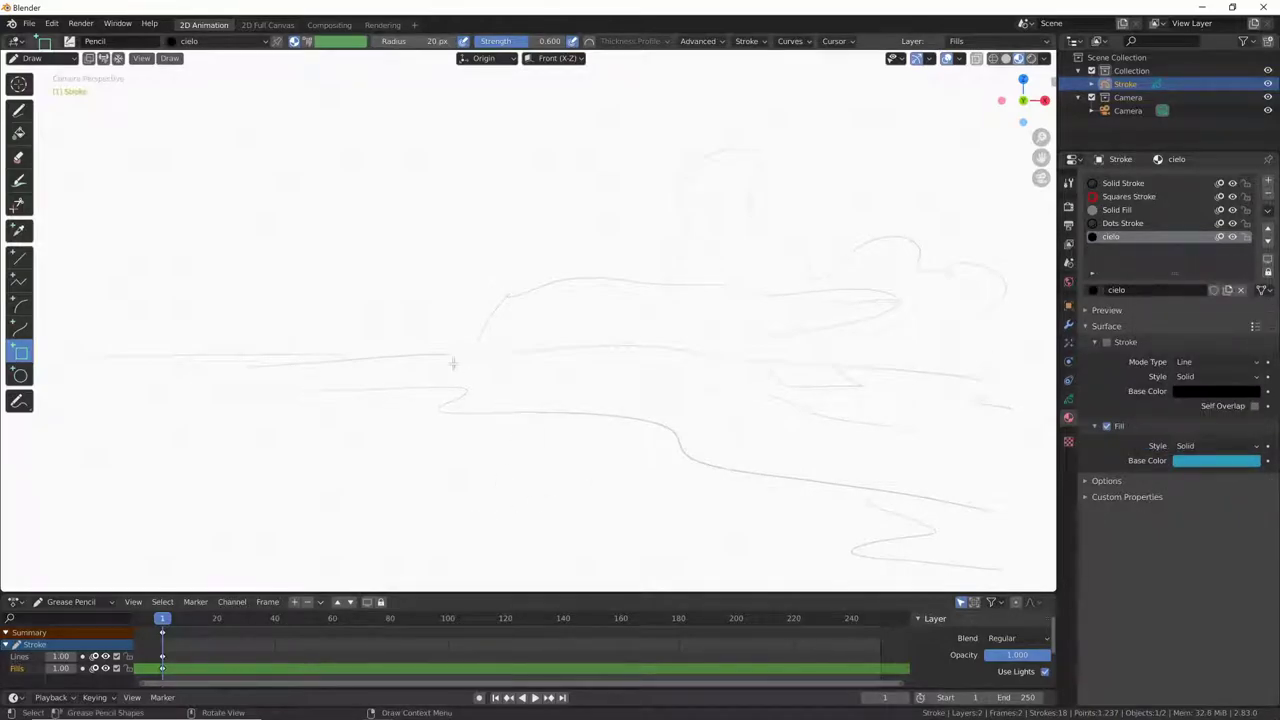
mouse_move(61, 95)
left_mouse_down()
mouse_move(630, 313)
mouse_move(1030, 374)
left_mouse_up()
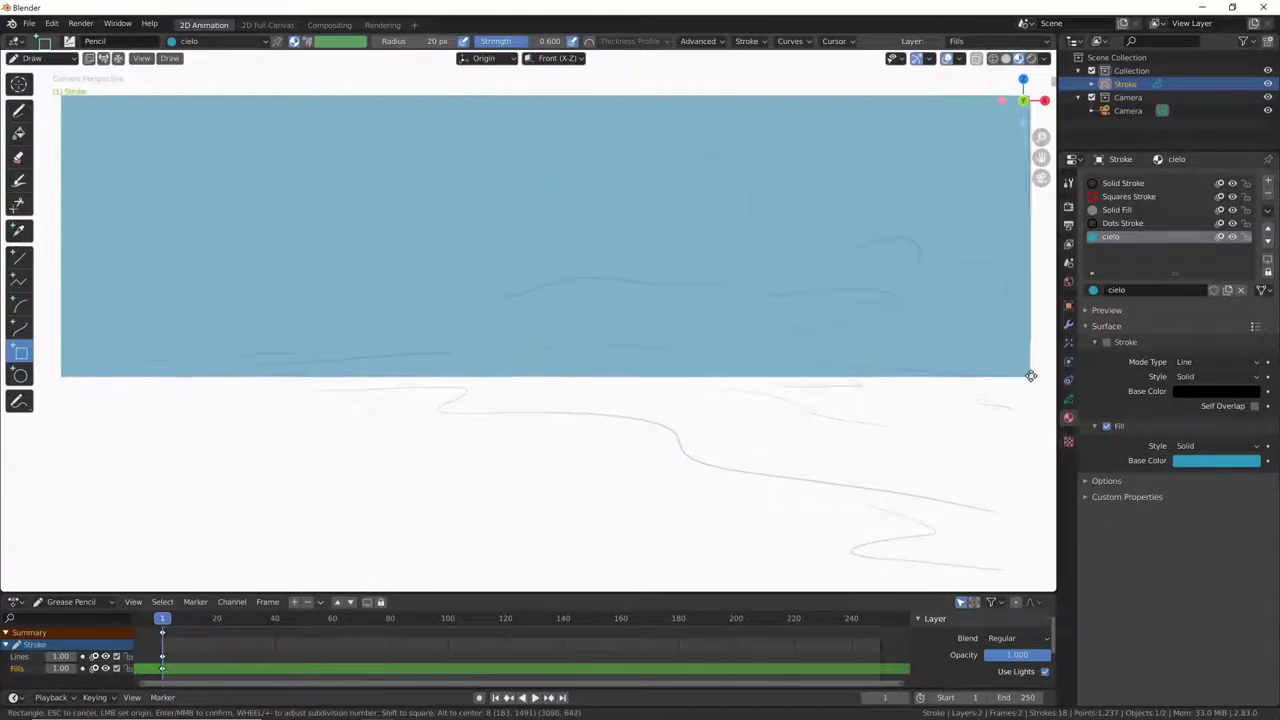
key("Return")
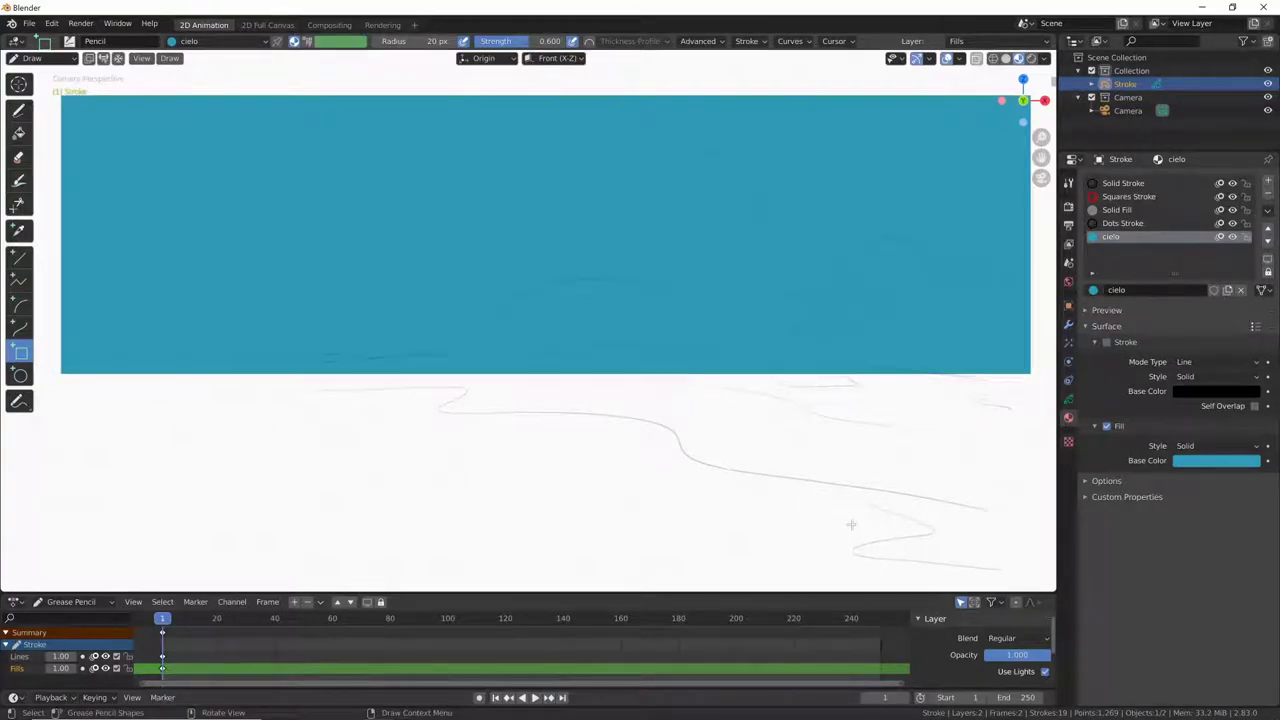
Make the cielo fill a linear gradient to light blue, rotated 90° and offset to Y -0.800
left_click(1206, 460)
left_click(1210, 445)
left_click(1210, 466)
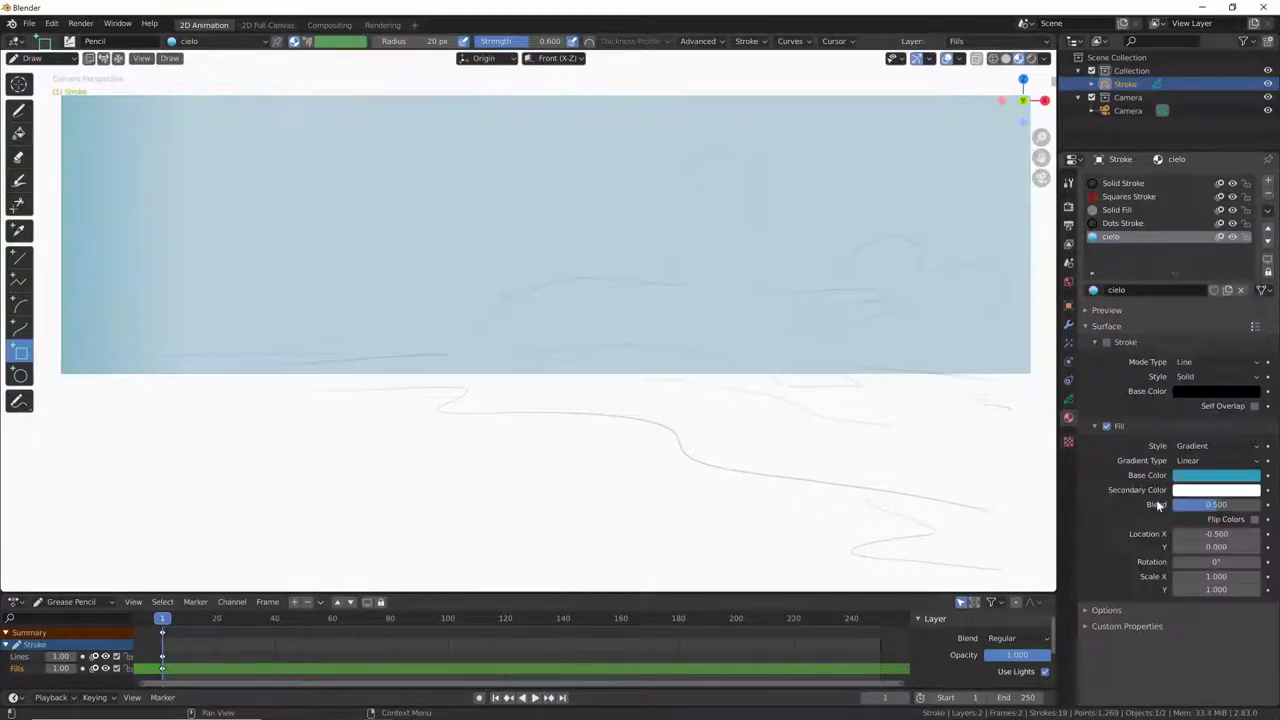
left_click(1212, 490)
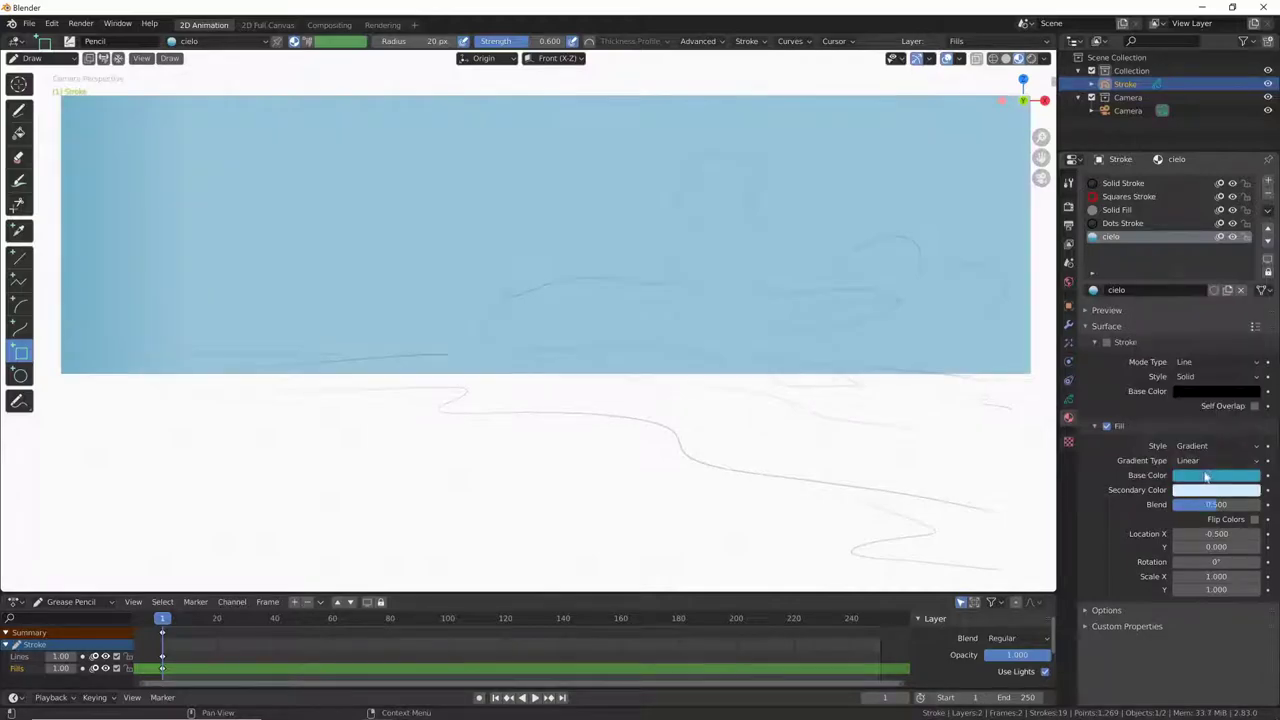
left_click_drag(1216, 562, 1200, 562)
left_click(1200, 562)
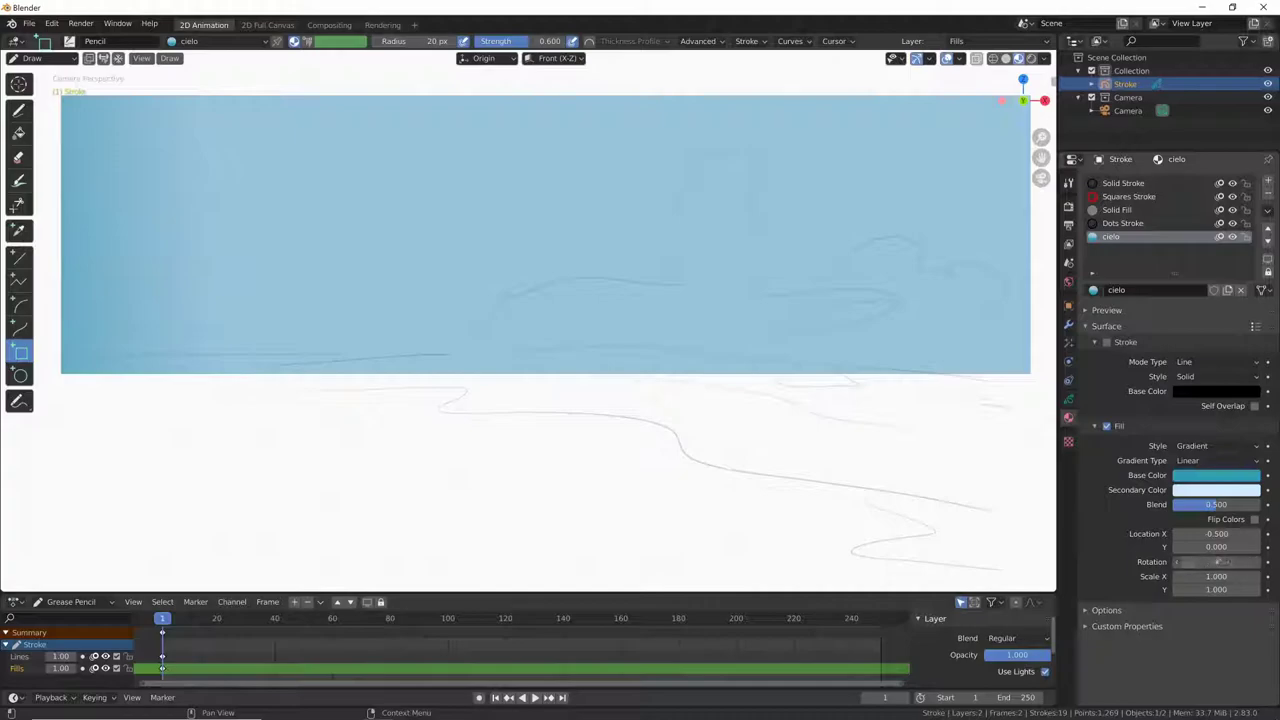
type("-4590")
key("Return")
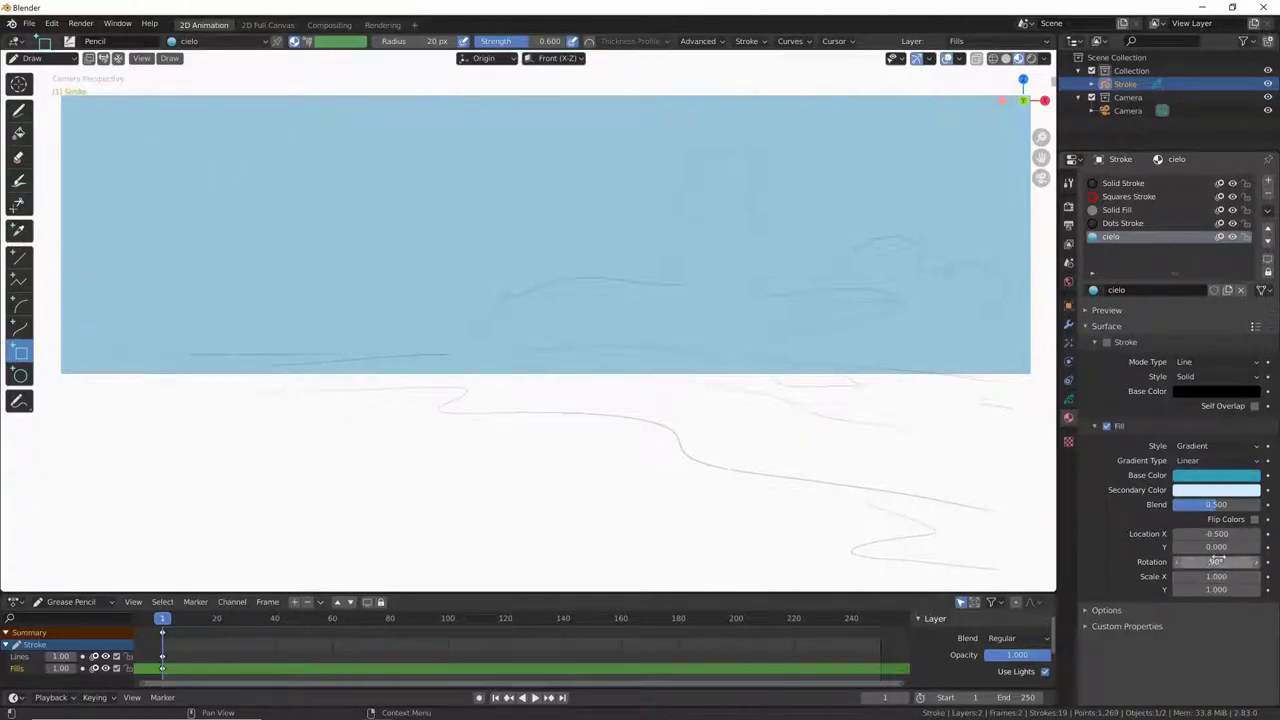
left_click_drag(1214, 533, 1192, 547)
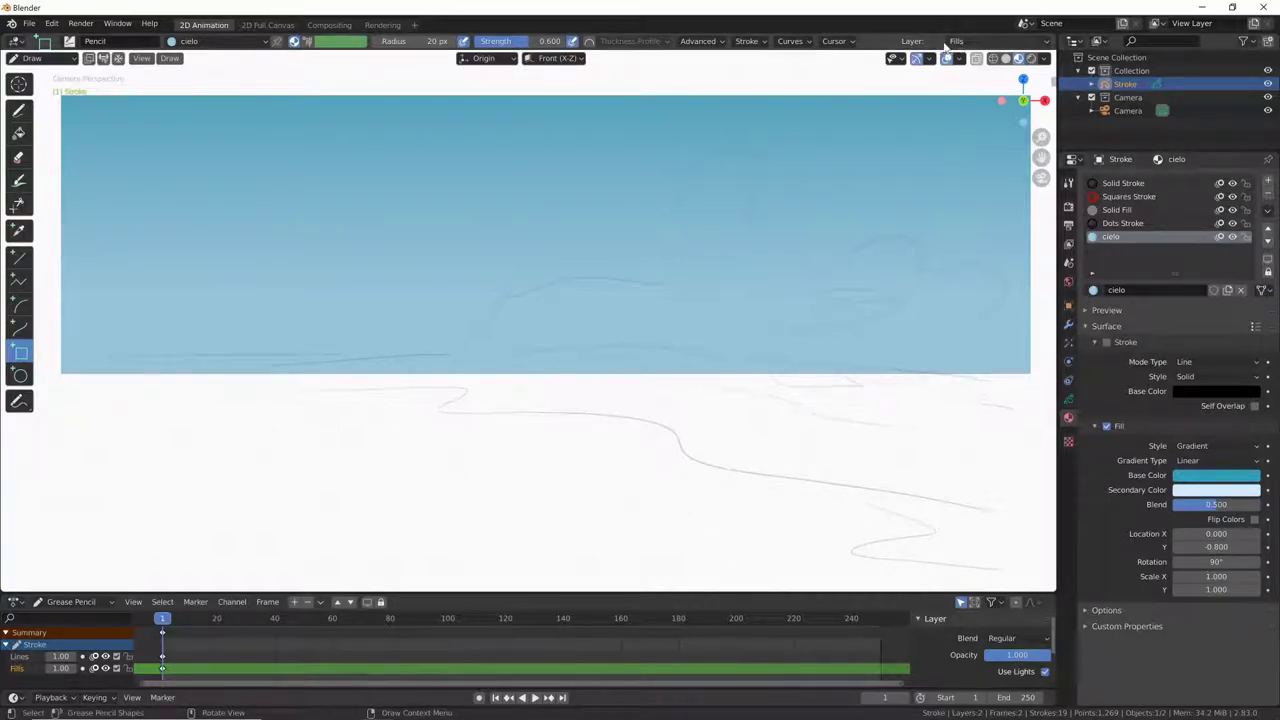
left_click(1068, 399)
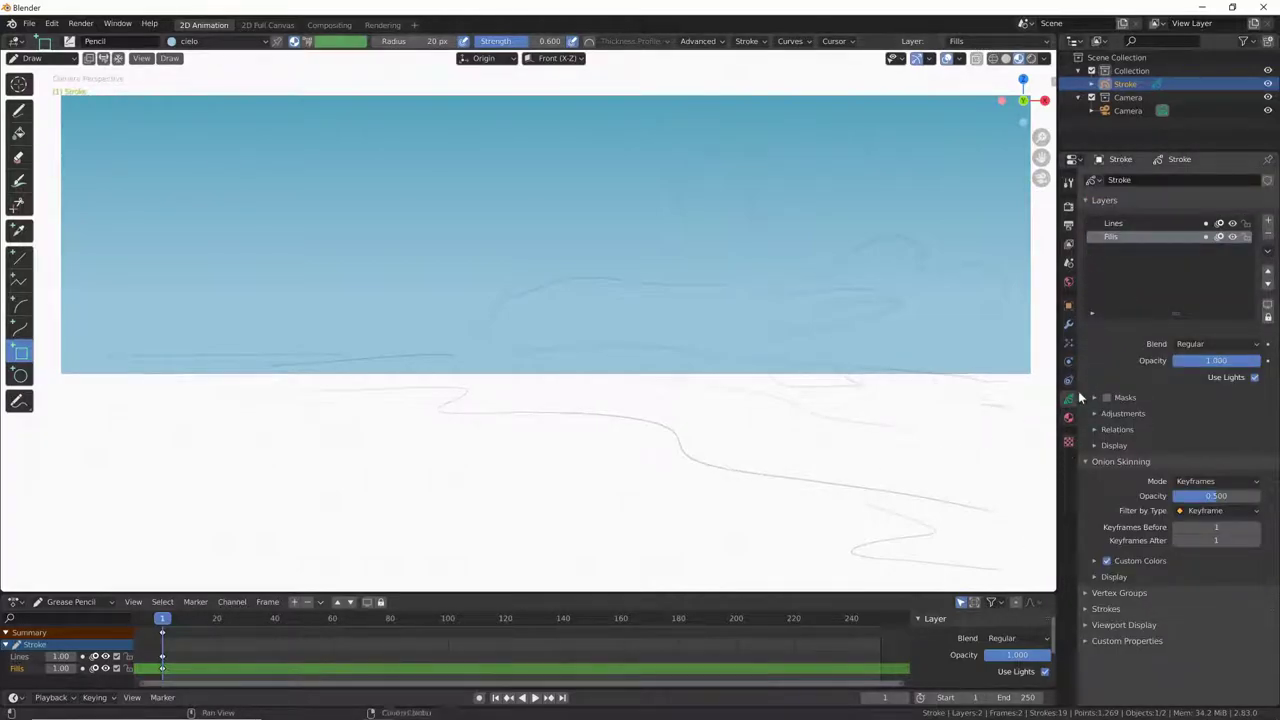
Add a material slot with a single-user copy of cielo renamed mare
left_click(1068, 418)
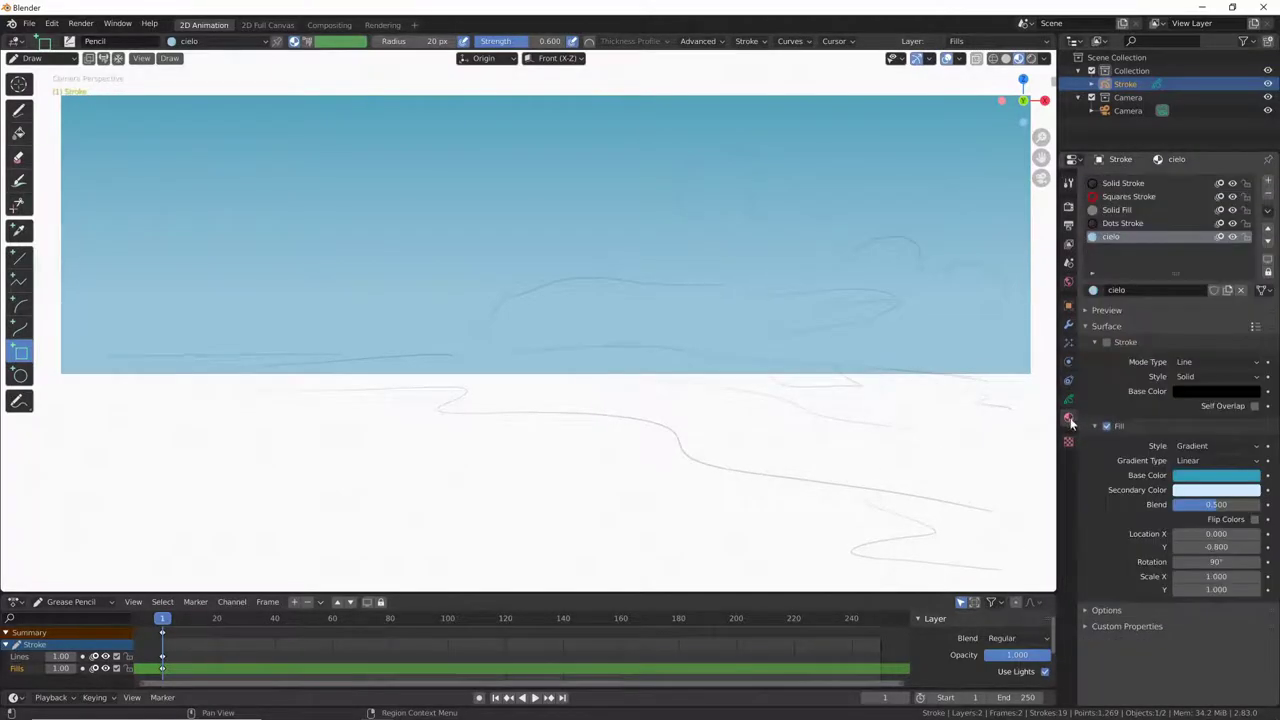
left_click(1268, 180)
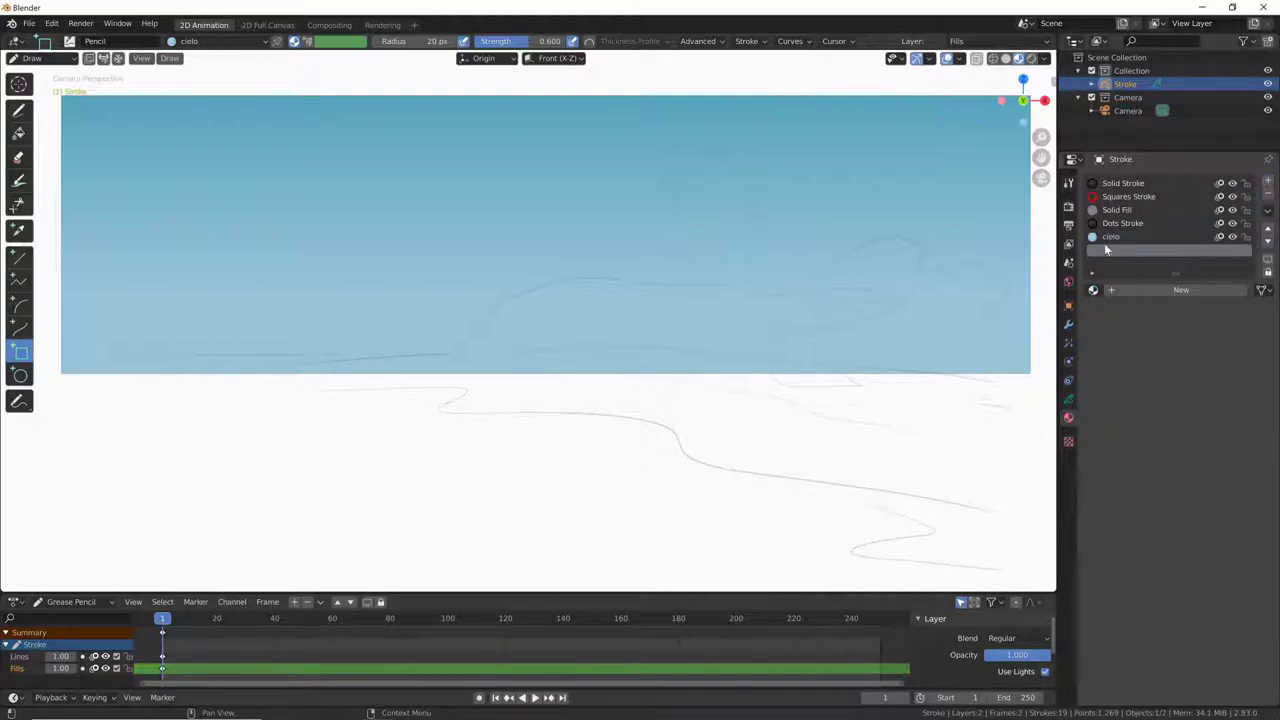
left_click(1095, 291)
left_click(1140, 310)
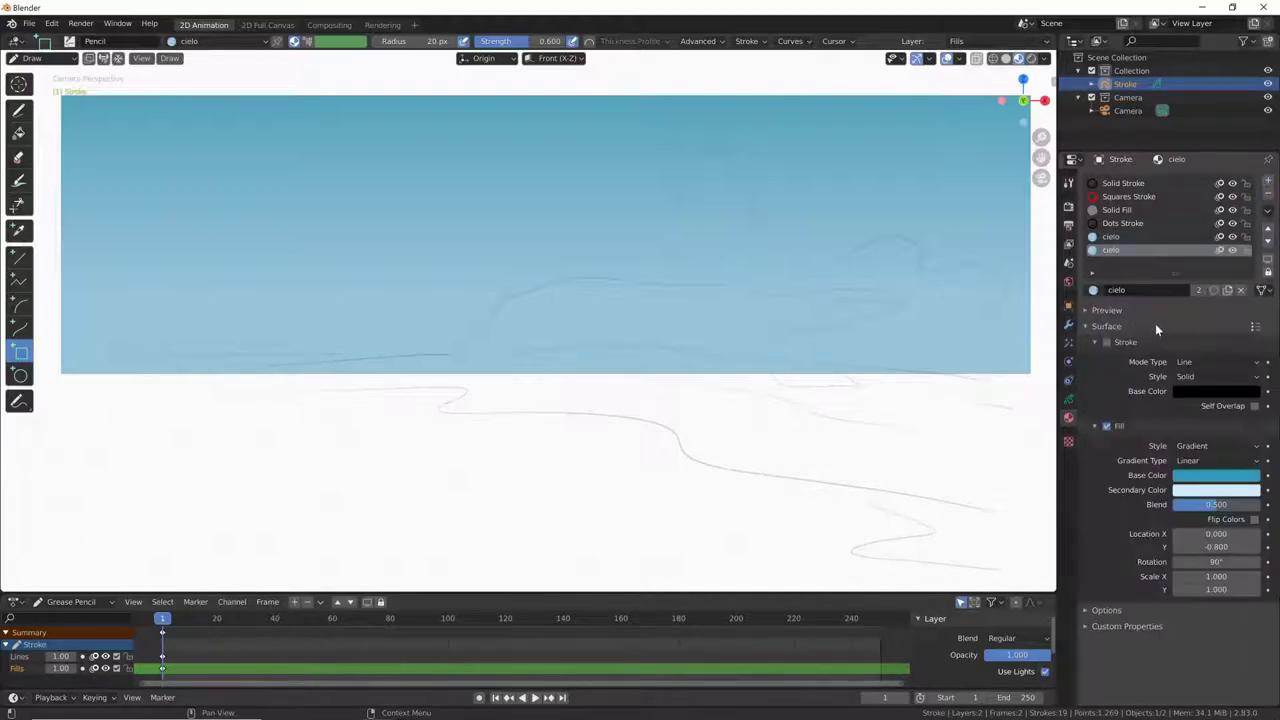
left_click(1200, 290)
type("mare")
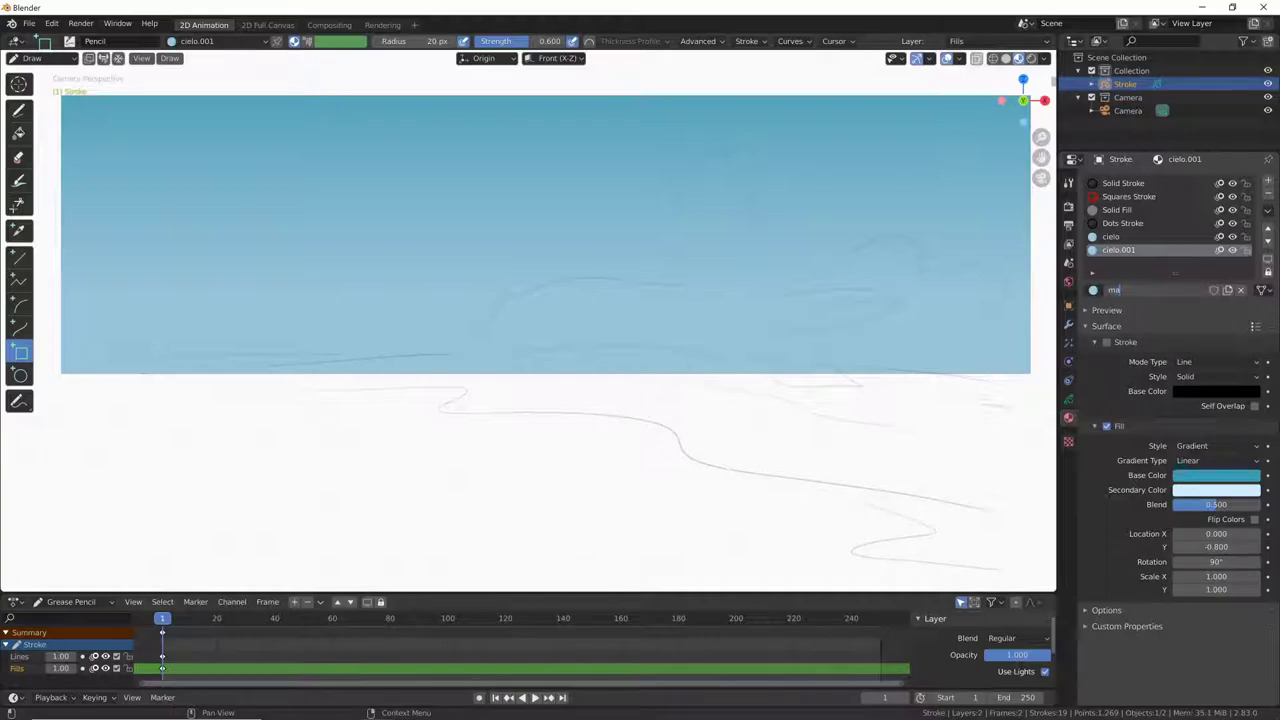
key("Return")
Set mare's gradient colours to deeper blues and draw the sea rectangle across the lower canvas
left_click(1211, 478)
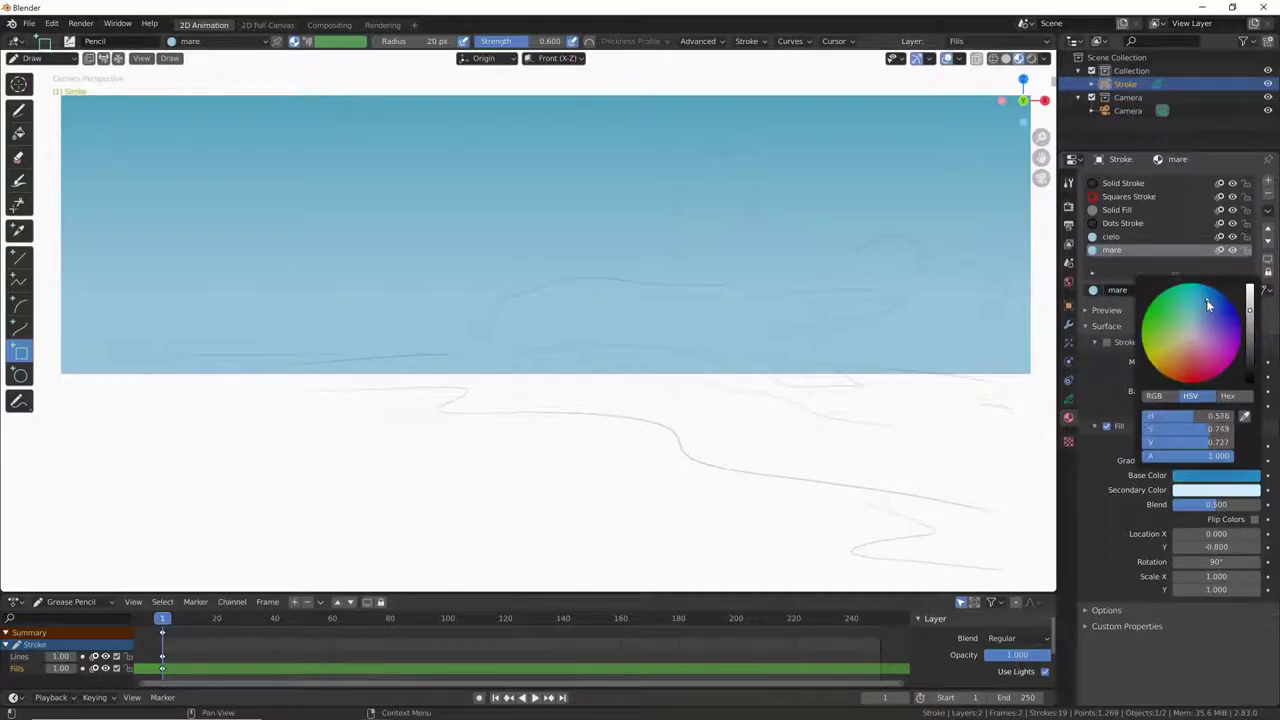
left_click(1219, 490)
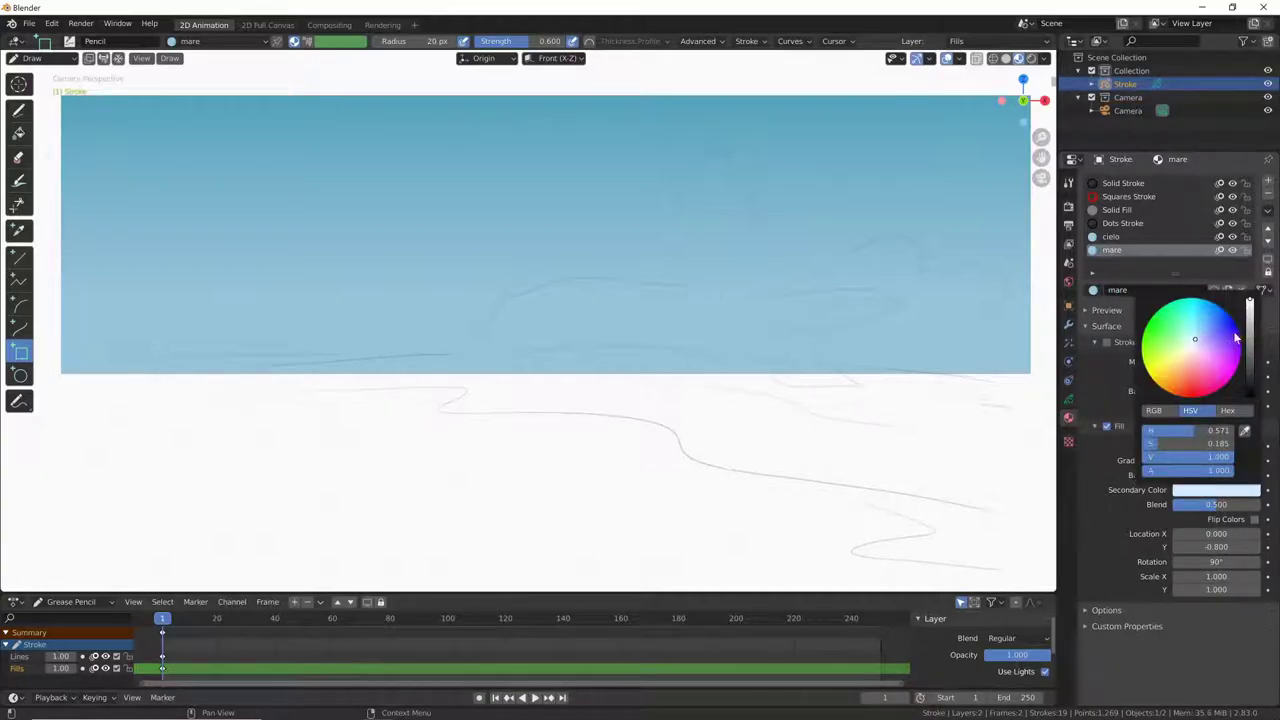
left_click(1199, 335)
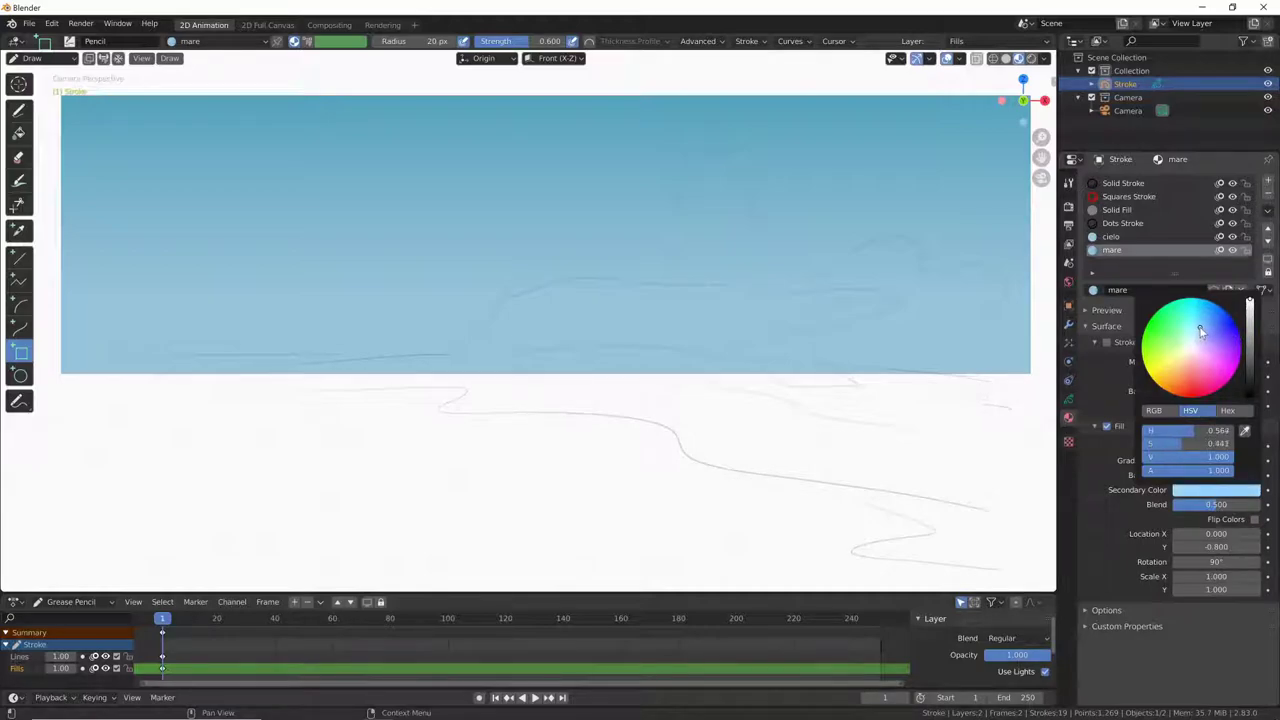
left_click_drag(1199, 335, 1212, 320)
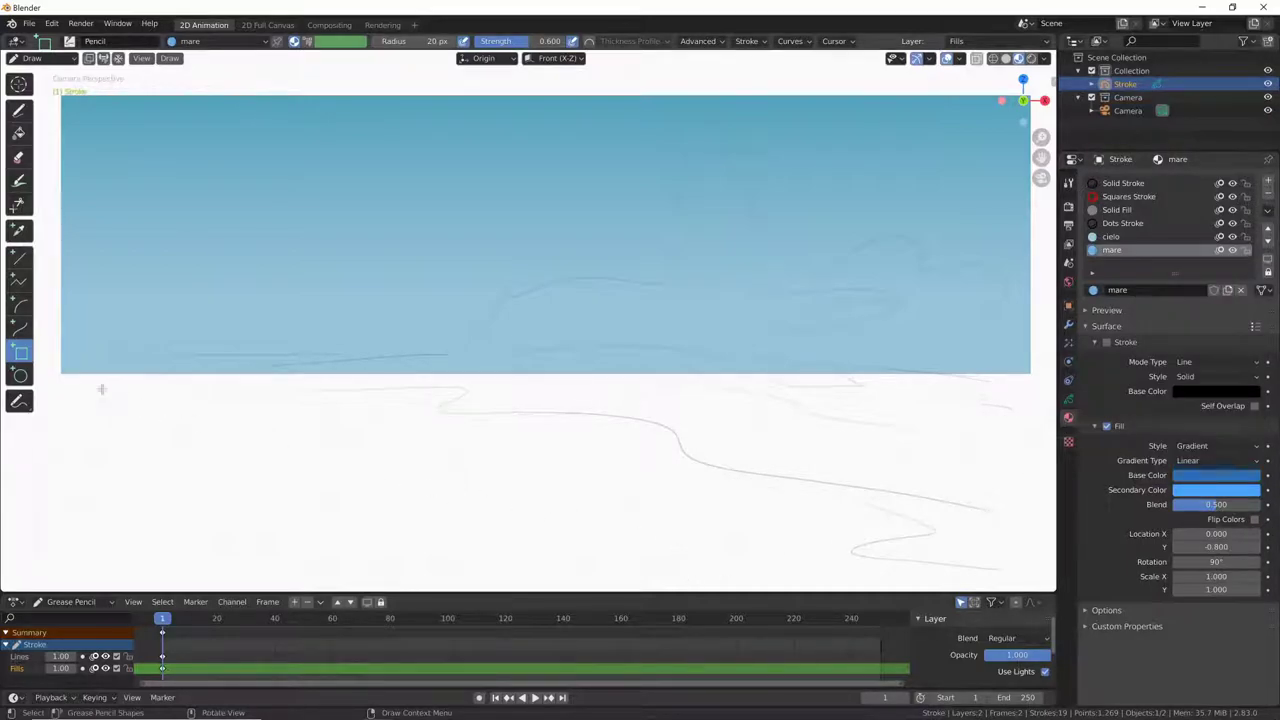
left_click_drag(55, 356, 1043, 586)
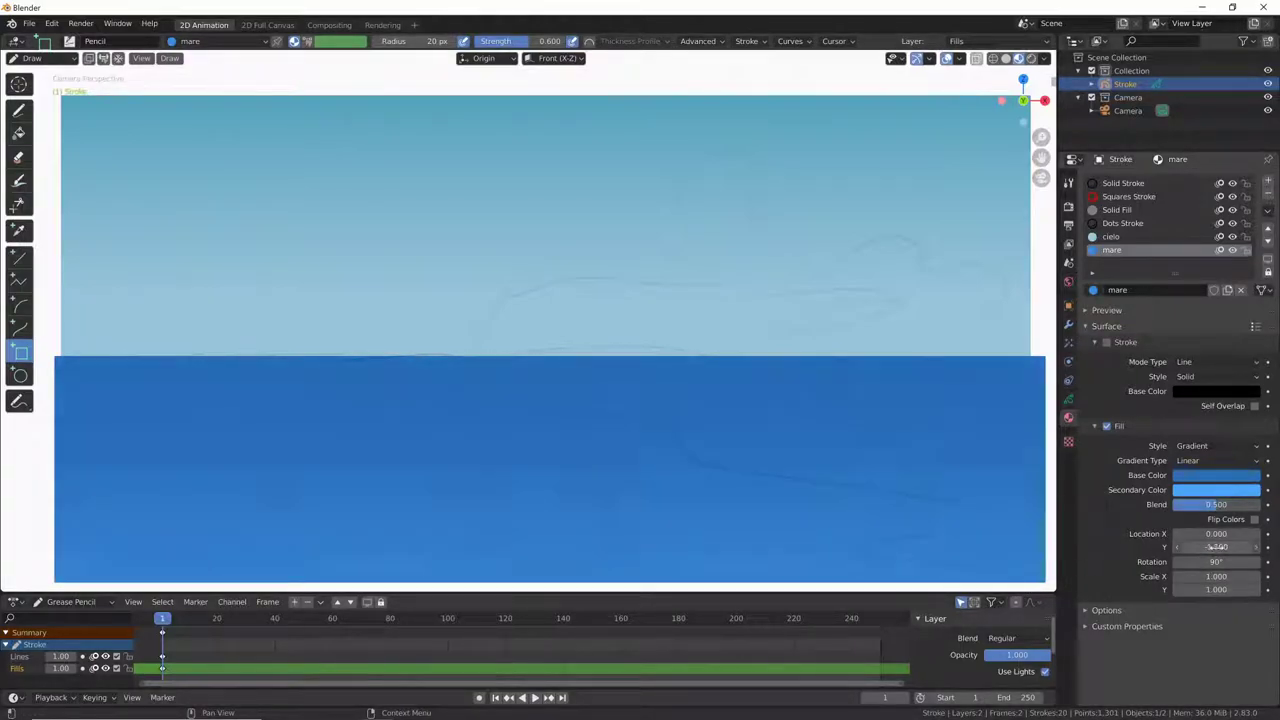
Lower the sea gradient to Y -1.150, darken its base colour, and add an empty slot
mouse_move(1216, 547)
left_mouse_down()
mouse_move(1230, 547)
mouse_move(1218, 547)
left_mouse_up()
left_click(1216, 475)
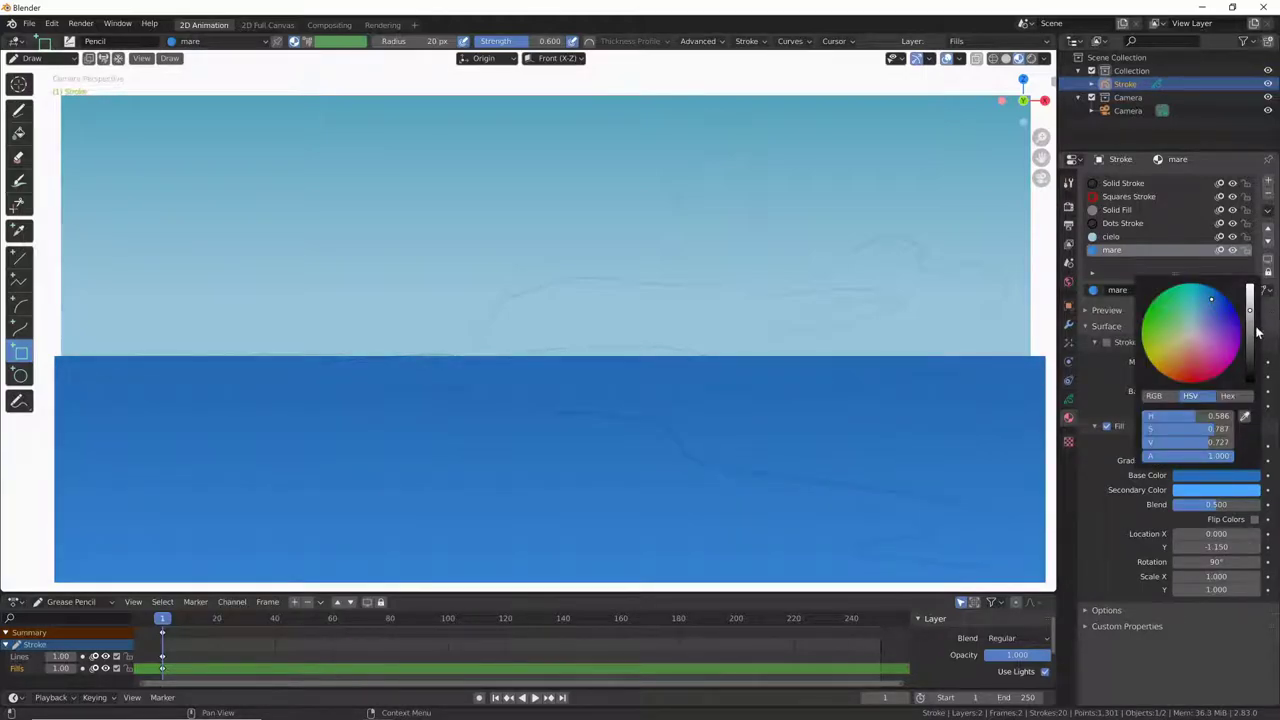
left_click_drag(1256, 334, 1250, 341)
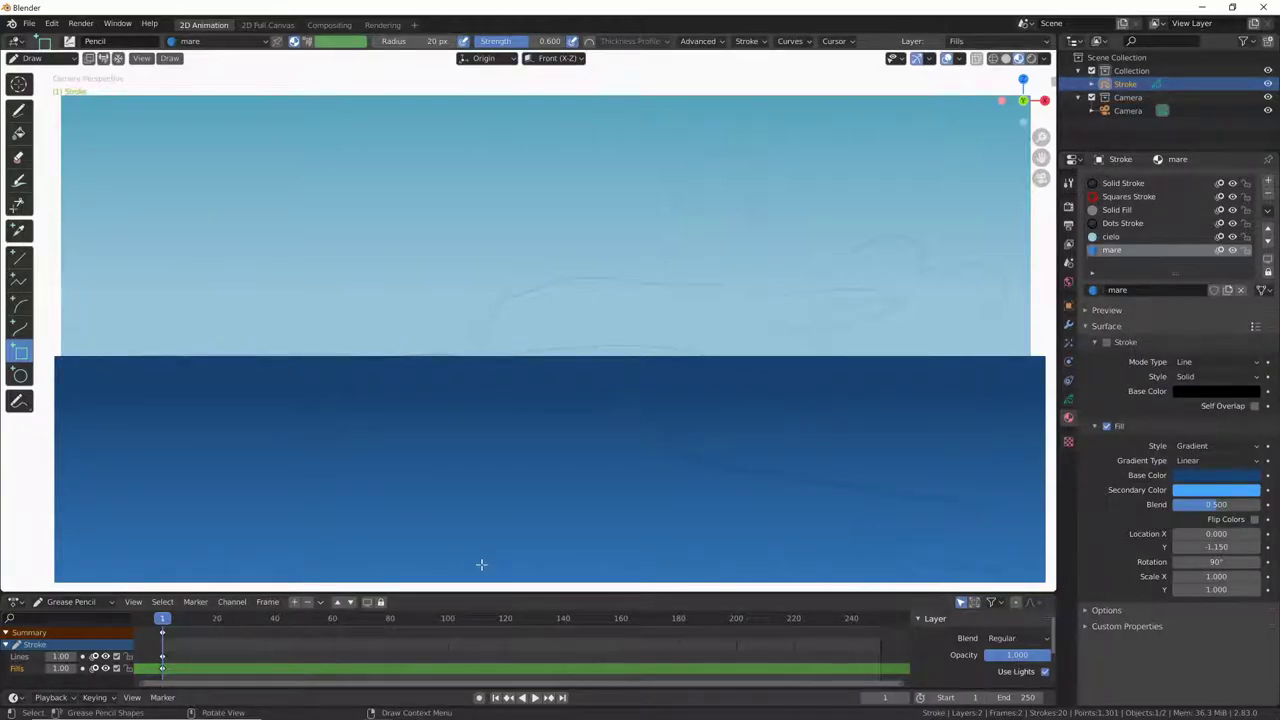
left_click(1268, 181)
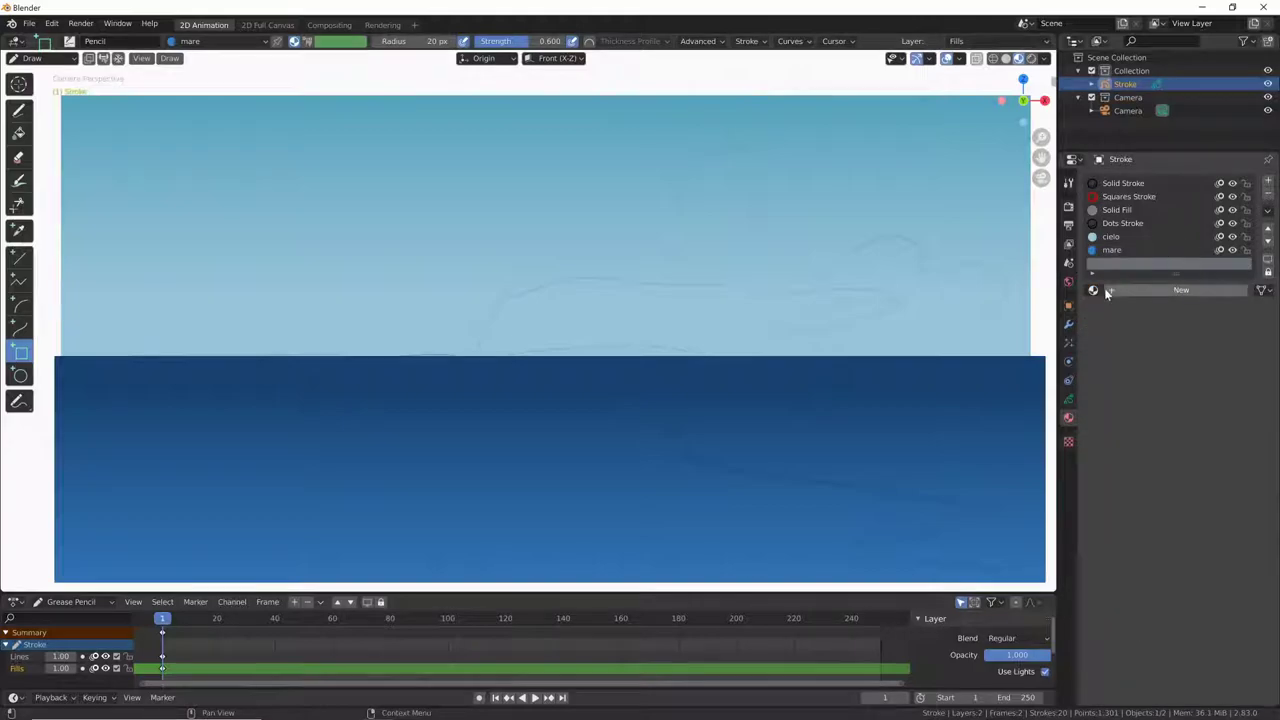
Create a terra material with a peach stroke colour and select the Marker Bold brush
left_click(1180, 290)
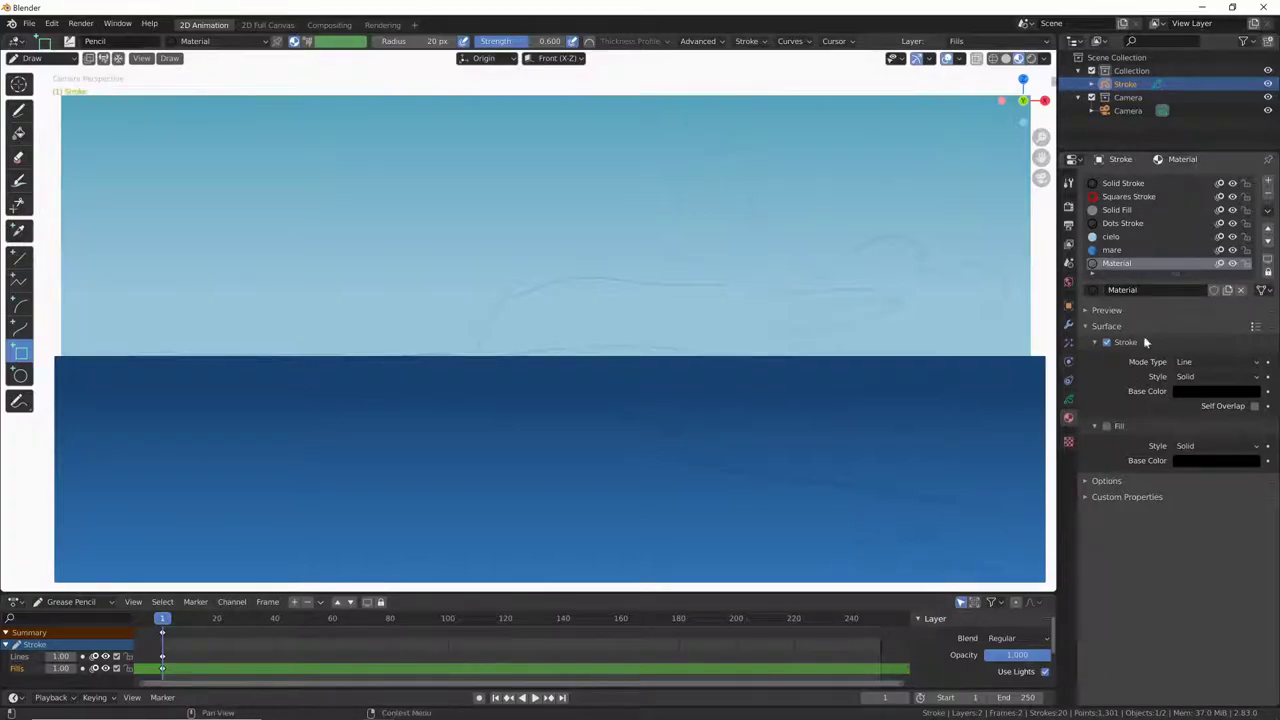
double_click(1135, 289)
type("ter")
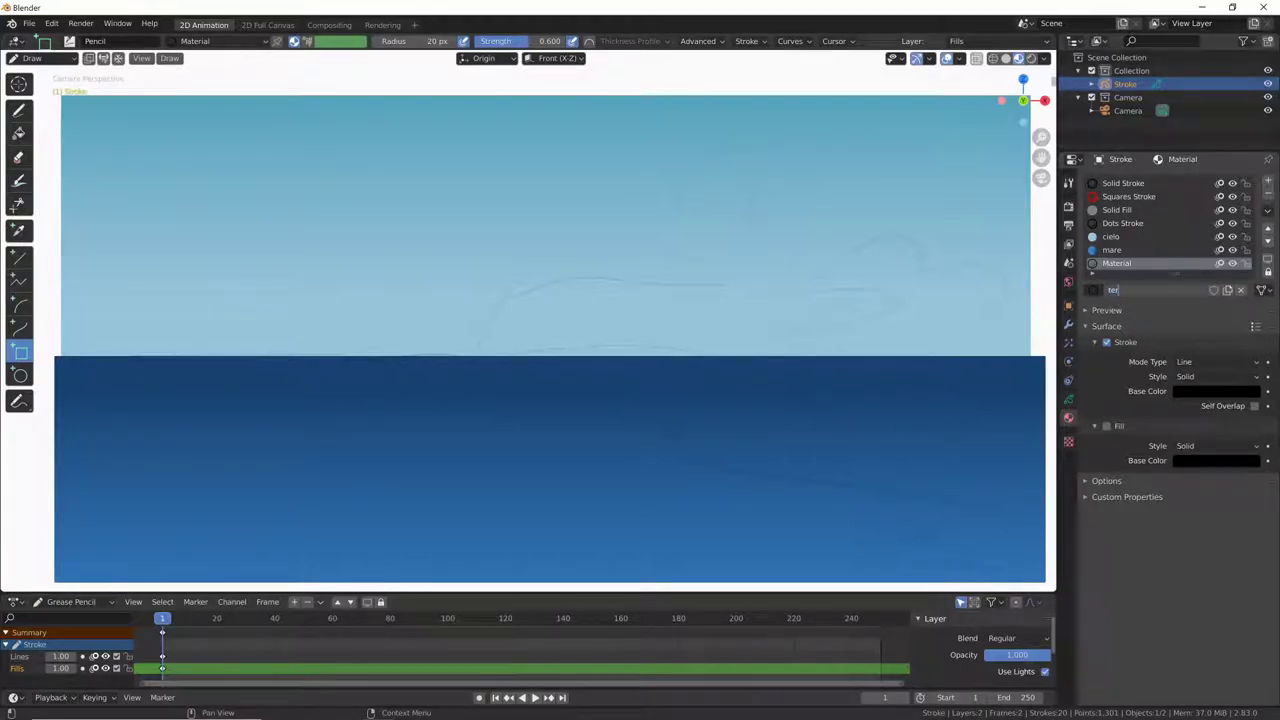
type("ra")
key("Return")
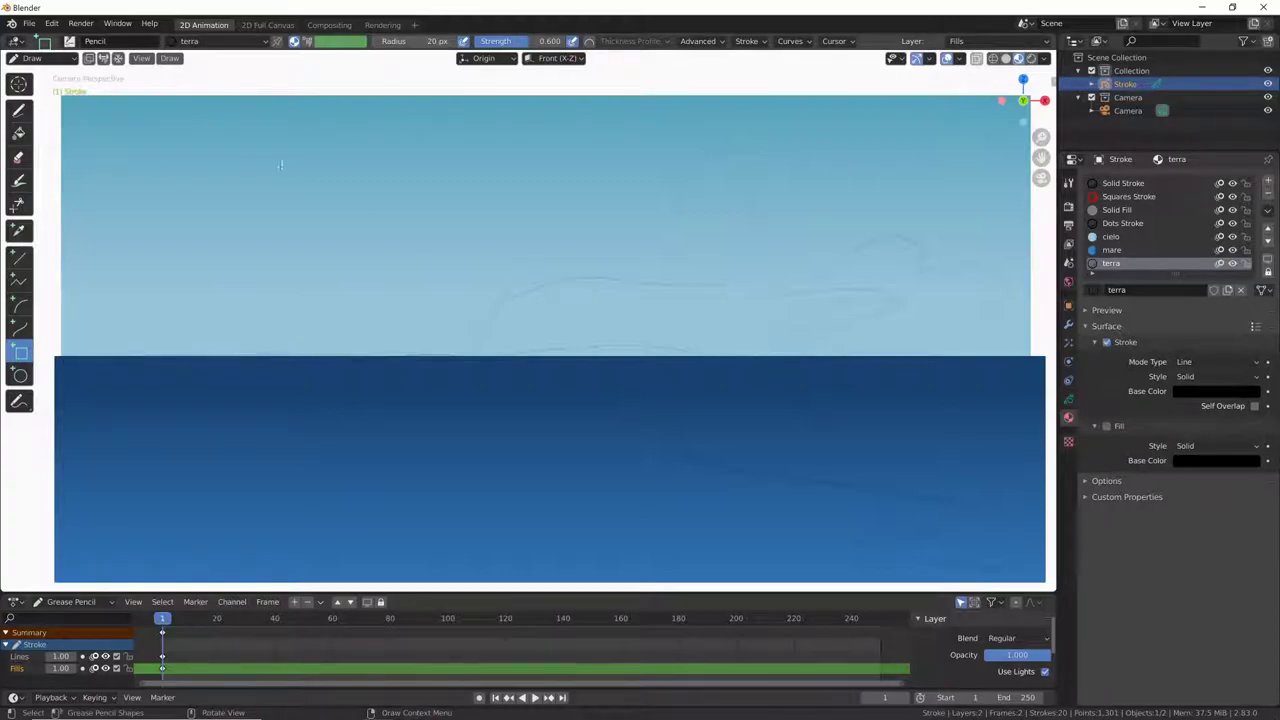
left_click(70, 42)
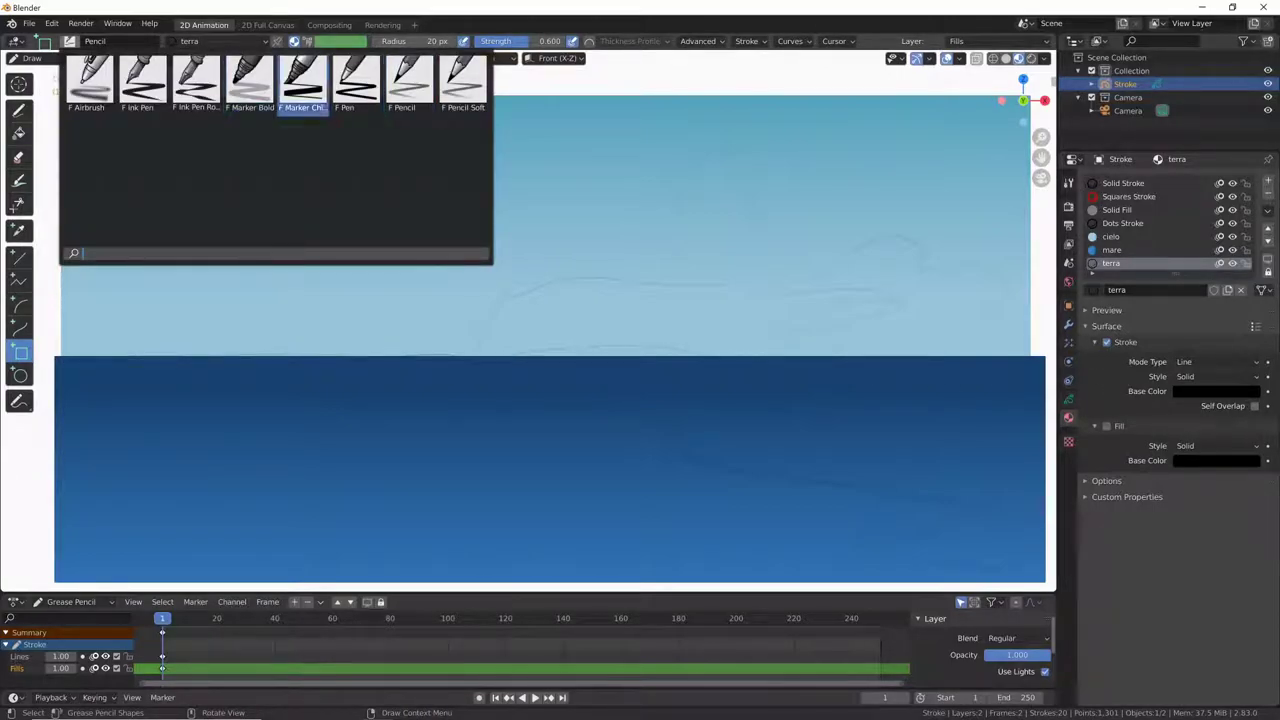
left_click(252, 92)
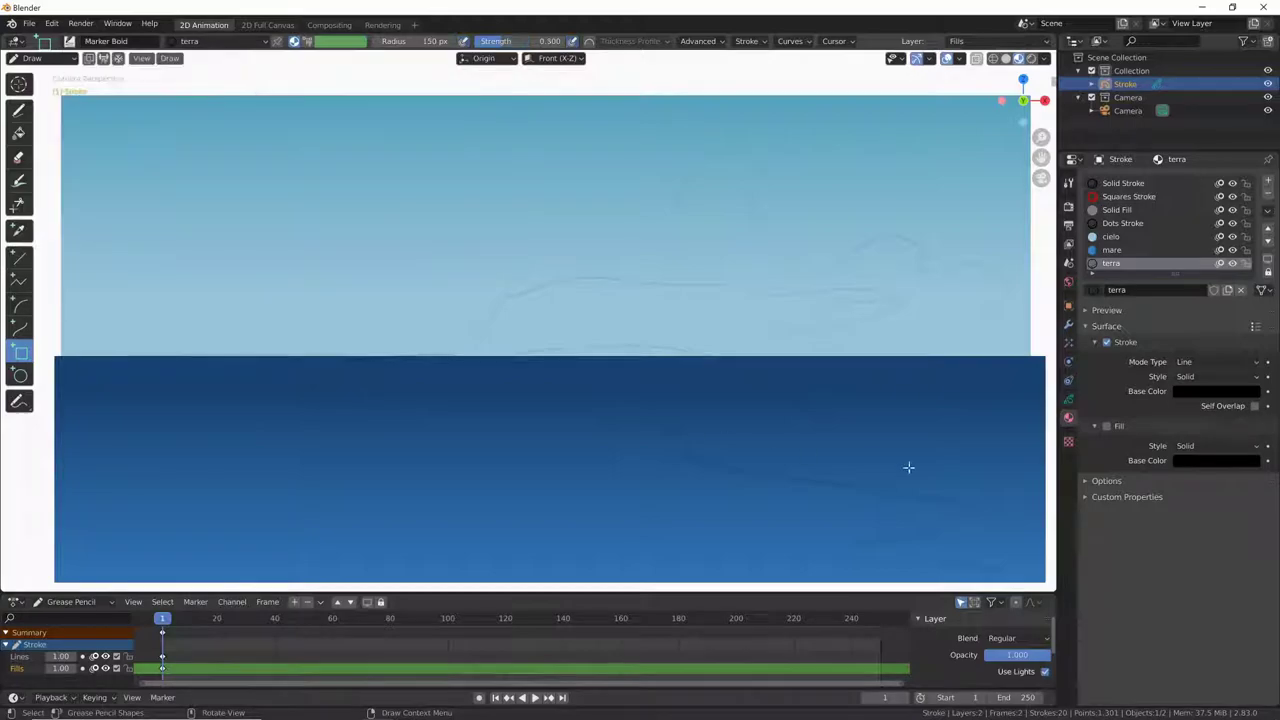
left_click(1215, 391)
left_click_drag(1177, 281, 1252, 225)
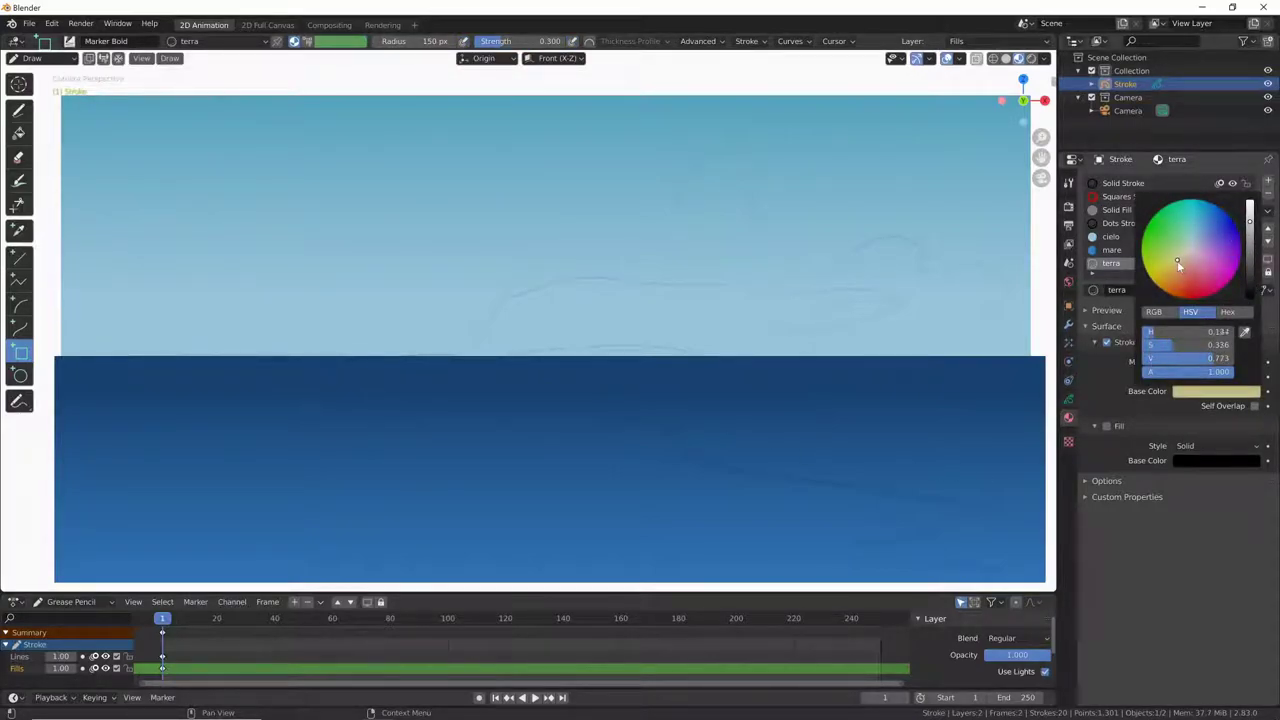
left_click_drag(1180, 266, 1178, 268)
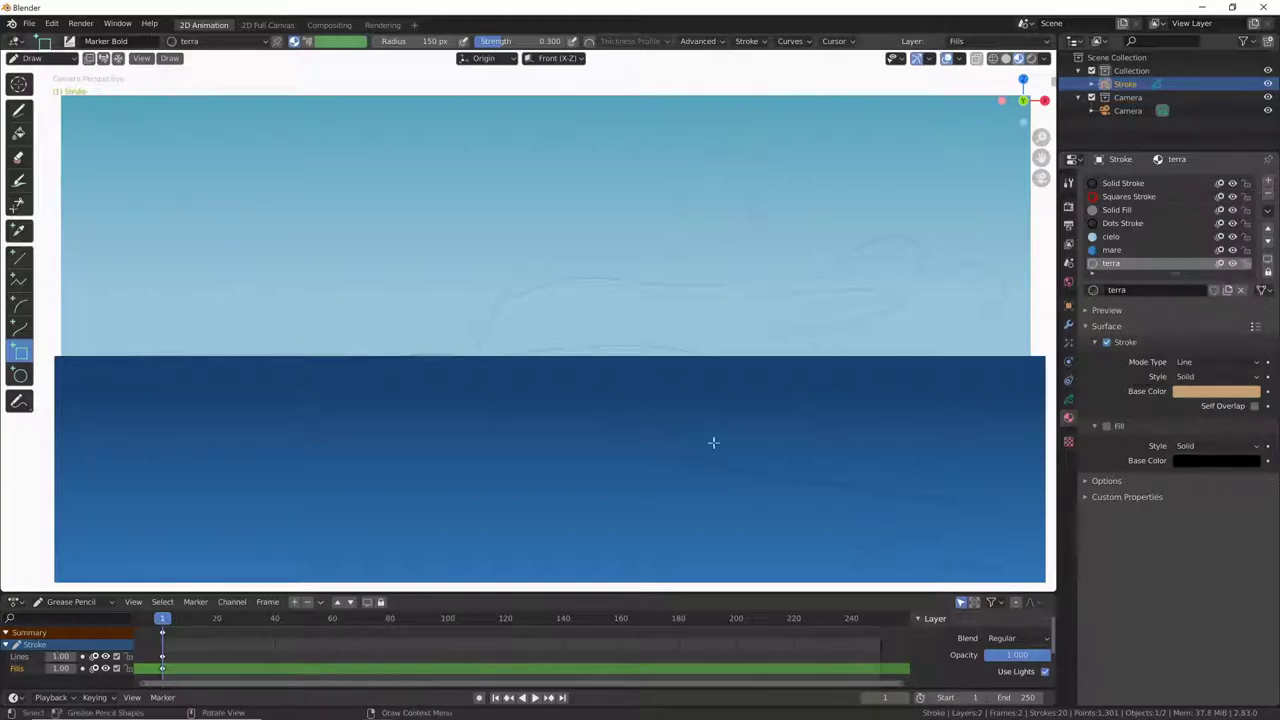
Paint peach strokes descending from the horizon to the lower right, undoing the last three
left_click(19, 110)
left_click_drag(229, 363, 545, 366)
left_click_drag(360, 372, 612, 374)
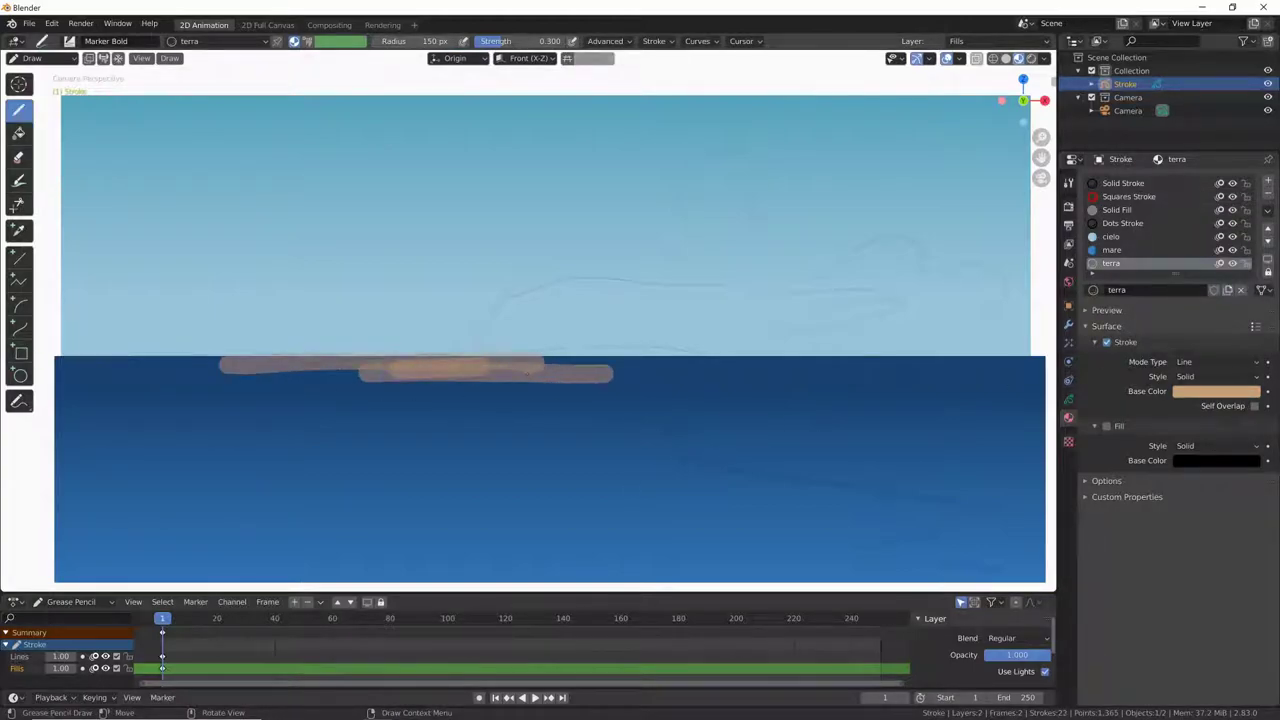
left_click_drag(430, 385, 630, 388)
left_click_drag(450, 398, 725, 410)
left_click_drag(592, 413, 775, 428)
left_click_drag(668, 430, 813, 442)
left_click_drag(690, 455, 915, 460)
left_click_drag(745, 470, 990, 474)
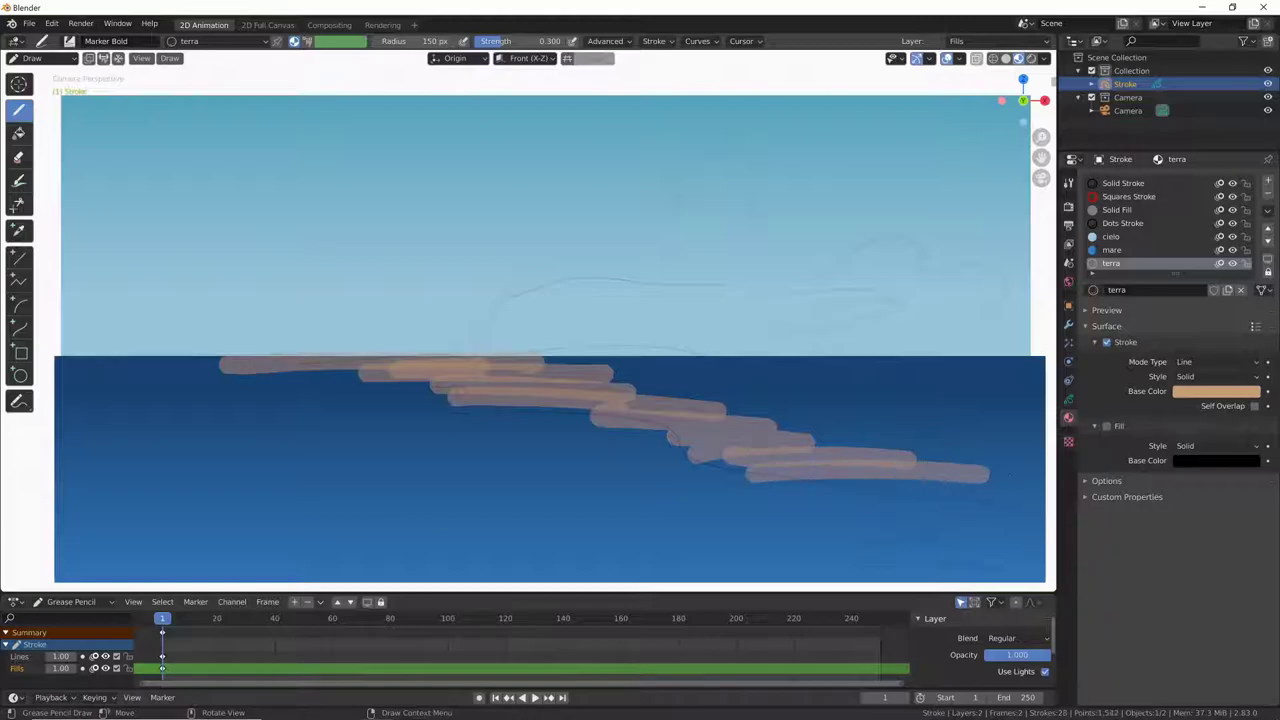
left_click_drag(812, 487, 1025, 490)
mouse_move(888, 503)
left_mouse_down()
mouse_move(1028, 507)
mouse_move(1036, 528)
left_mouse_up()
left_click_drag(925, 537, 1022, 550)
left_click_drag(886, 555, 1040, 556)
left_click_drag(882, 568, 1045, 570)
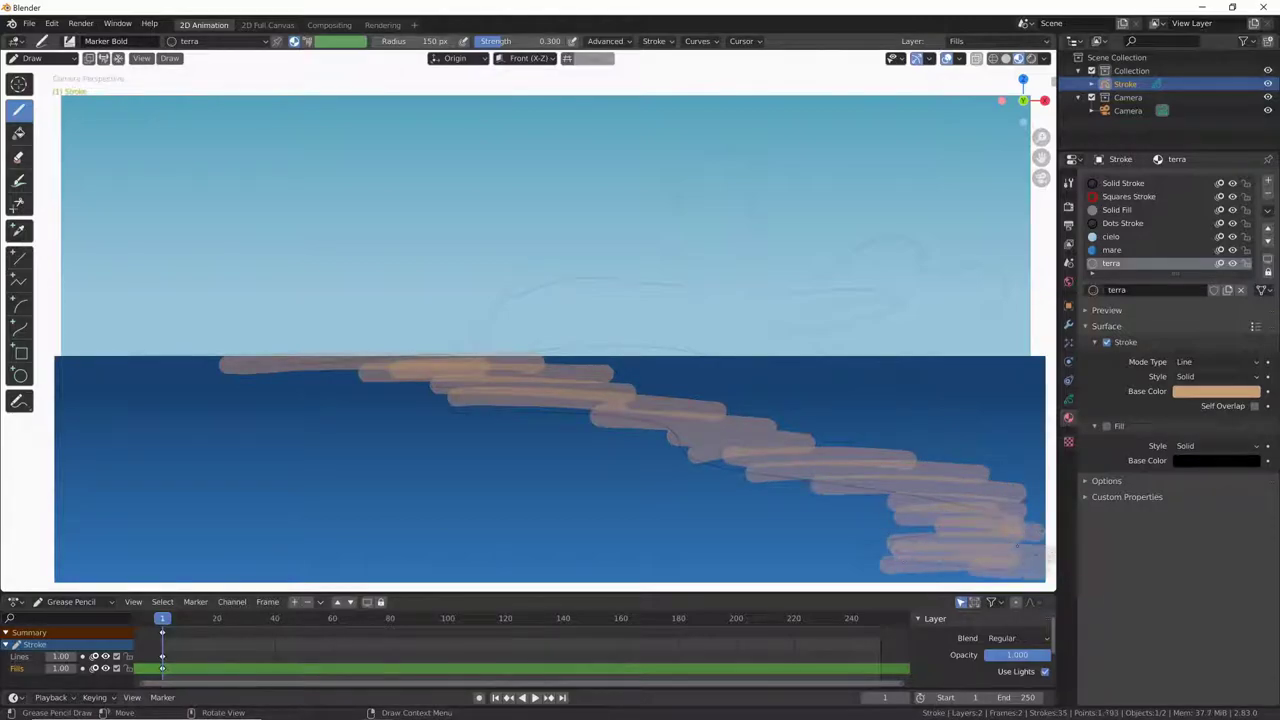
key("ctrl+z")
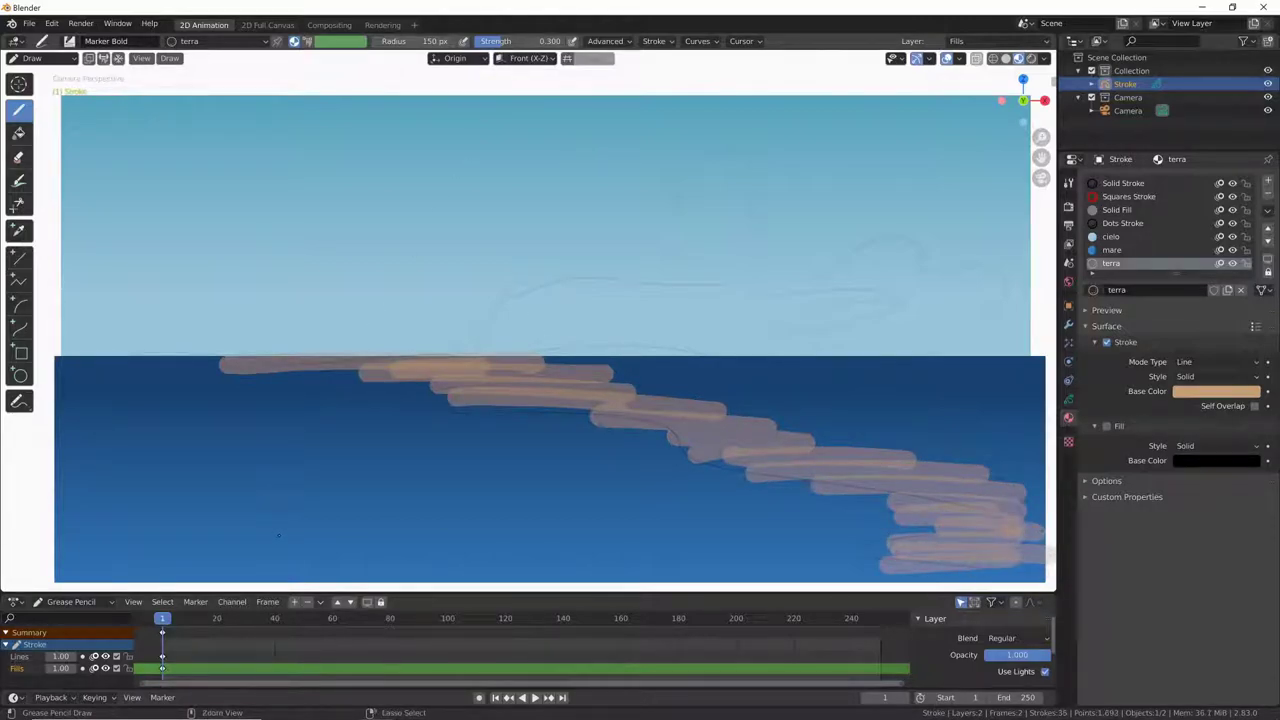
key("ctrl+z")
key("ctrl+z")
key("ctrl+z")
key("ctrl+z")
key("ctrl+z")
key("ctrl+z")
key("ctrl+z")
key("ctrl+z")
key("ctrl+z")
key("ctrl+z")
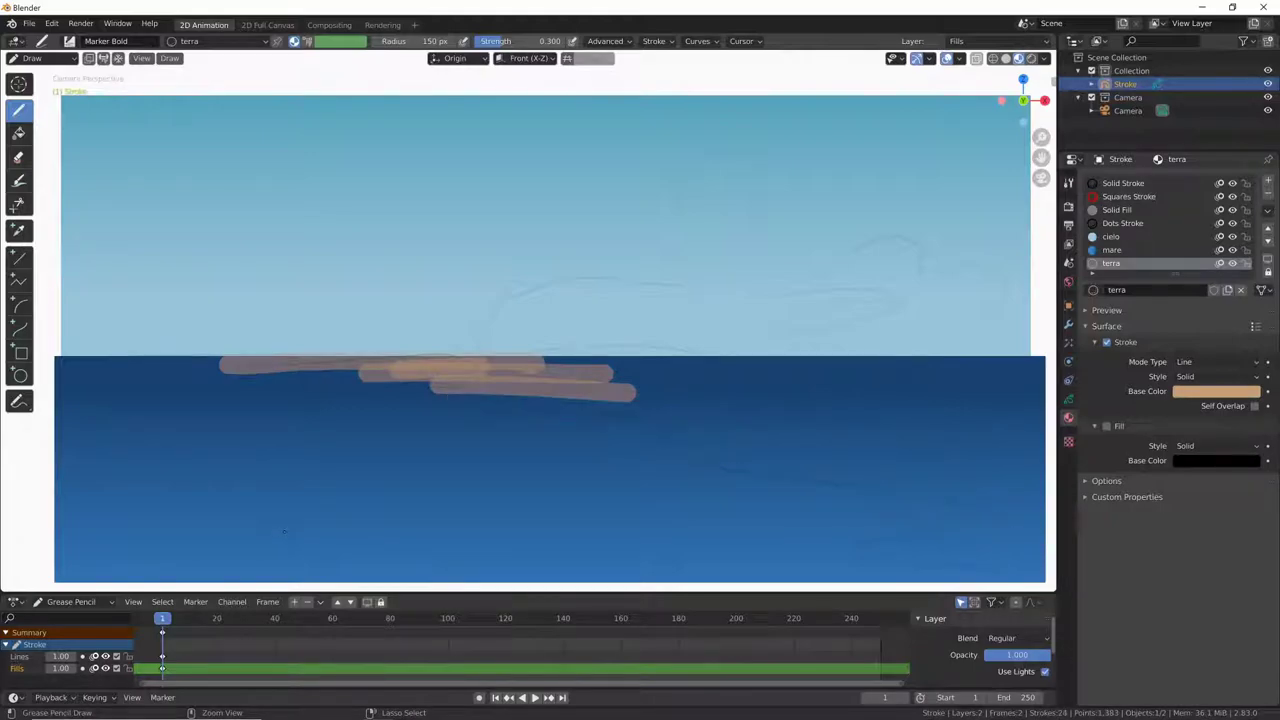
key("ctrl+z")
key("ctrl+z")
key("ctrl+z")
key("ctrl+z")
key("ctrl+z")
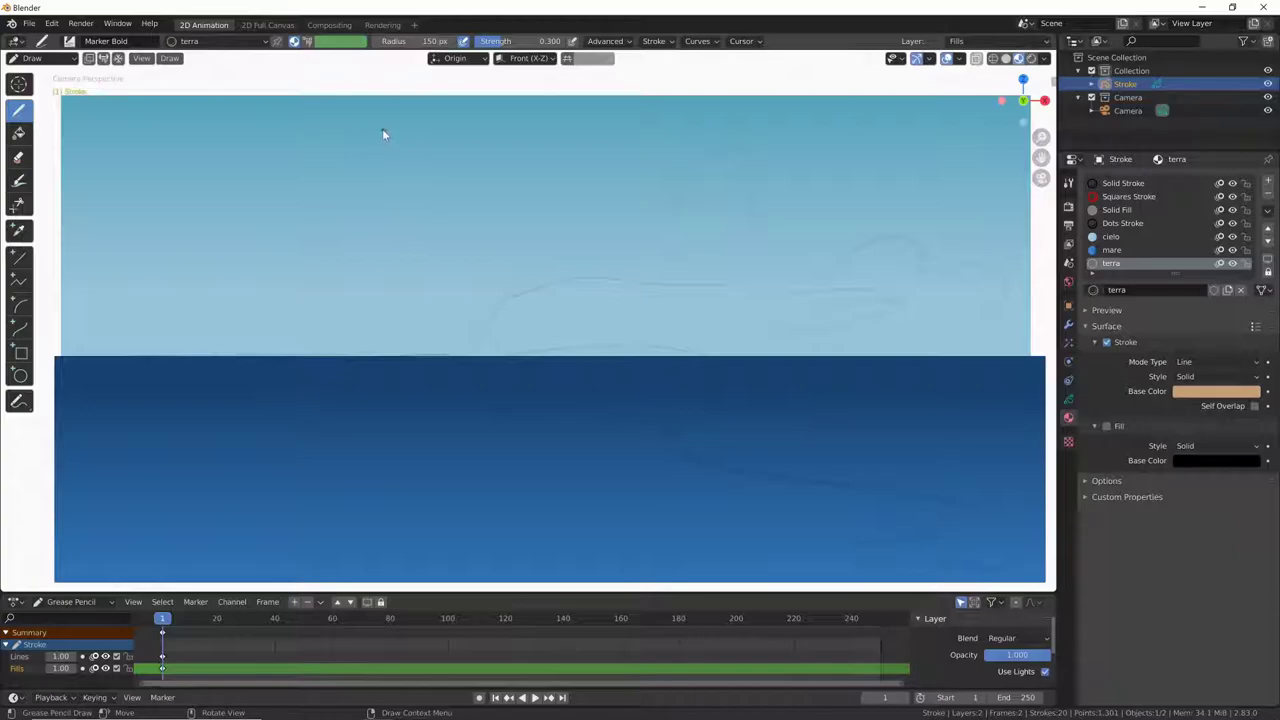
Raise brush strength to nearly full and repaint the sandy coast with opaque strokes
left_click_drag(510, 41, 600, 44)
left_click_drag(470, 360, 240, 364)
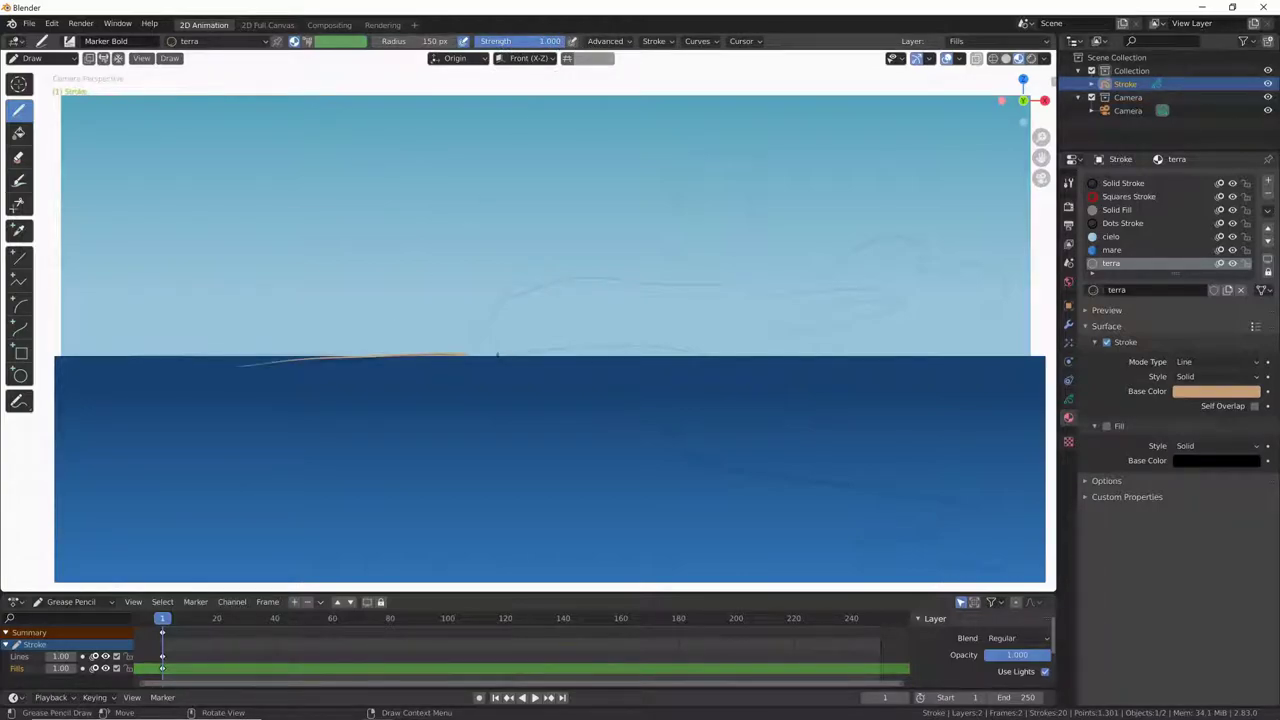
mouse_move(572, 362)
left_mouse_down()
mouse_move(298, 366)
mouse_move(470, 382)
mouse_move(450, 404)
mouse_move(757, 432)
mouse_move(716, 465)
mouse_move(1030, 512)
mouse_move(1005, 520)
mouse_move(1045, 555)
mouse_move(862, 568)
left_mouse_up()
mouse_move(630, 378)
left_mouse_down()
mouse_move(500, 414)
mouse_move(1045, 537)
mouse_move(940, 462)
mouse_move(660, 385)
mouse_move(808, 460)
mouse_move(900, 470)
left_mouse_up()
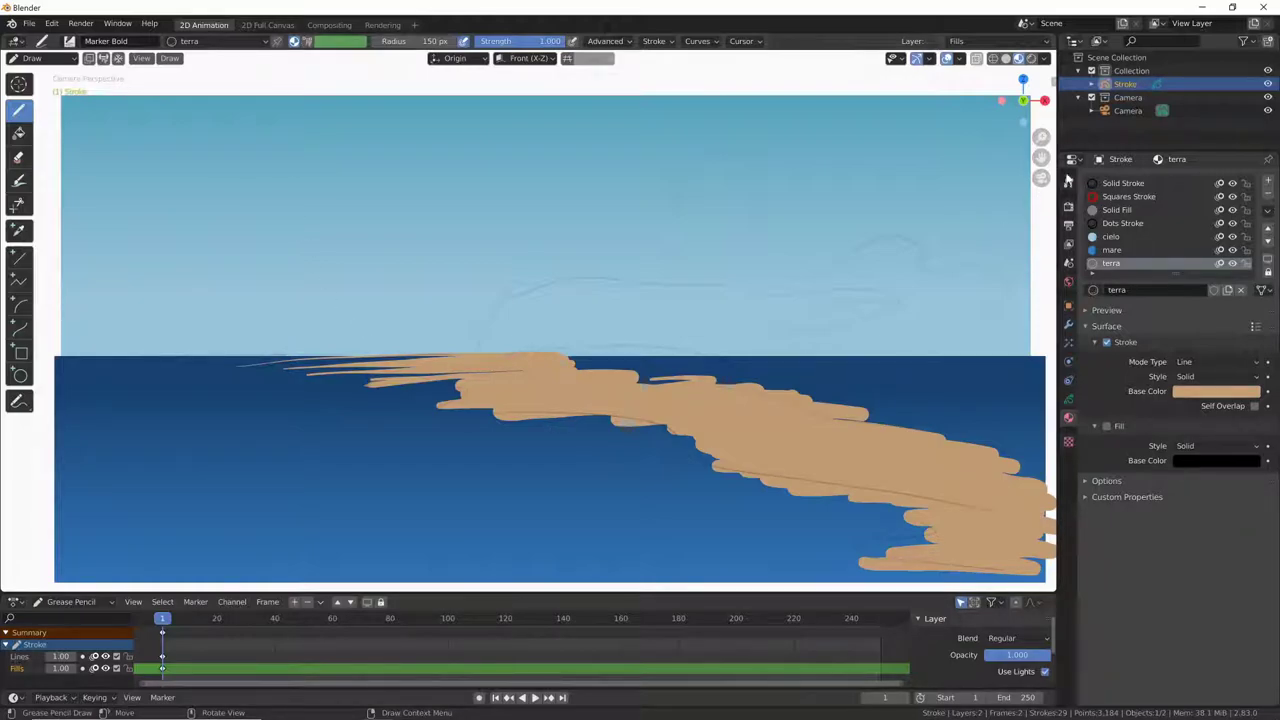
left_click(1068, 182)
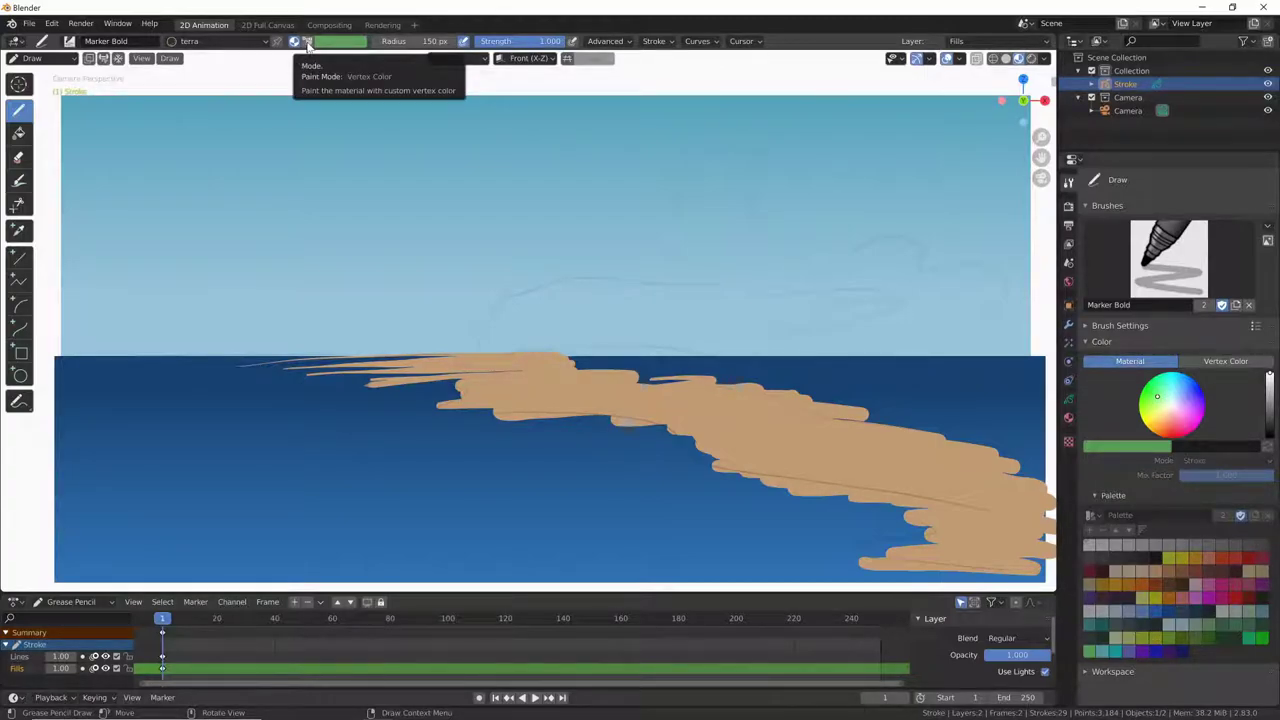
In vertex colour mode, tint the coast's top edge with orange strokes
left_click(308, 43)
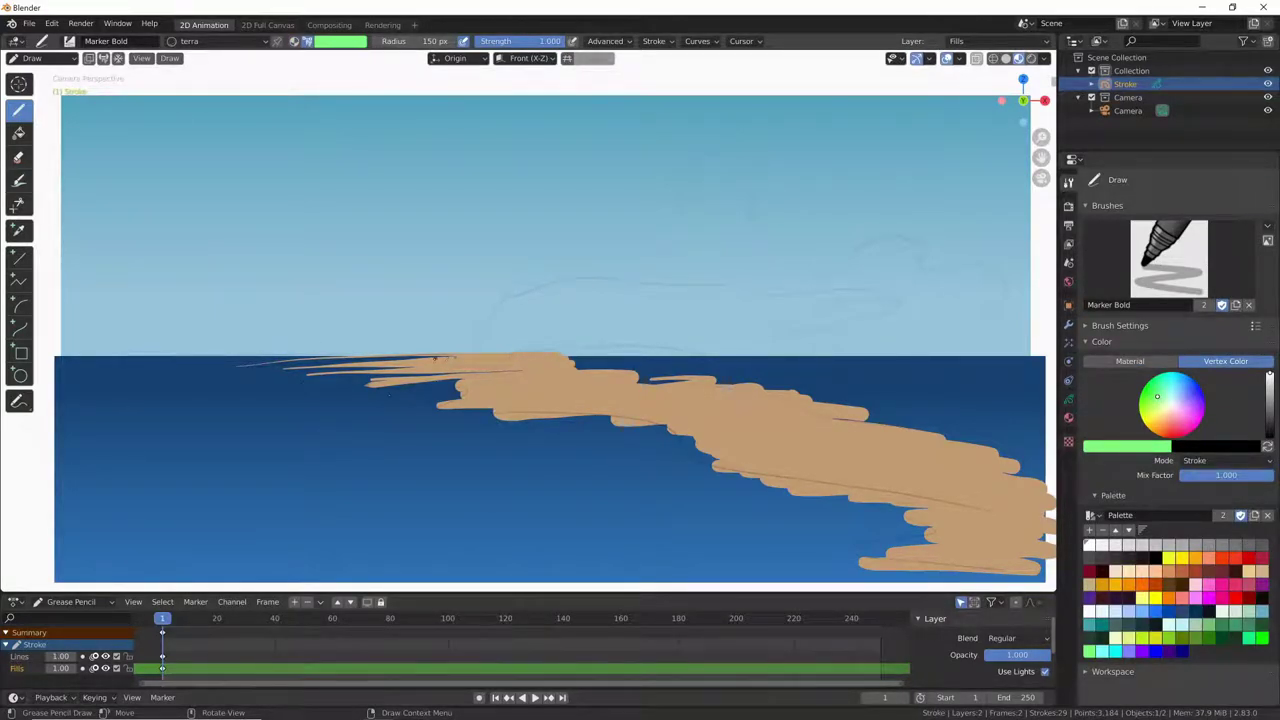
mouse_move(435, 358)
left_mouse_down()
mouse_move(565, 358)
mouse_move(532, 357)
left_mouse_up()
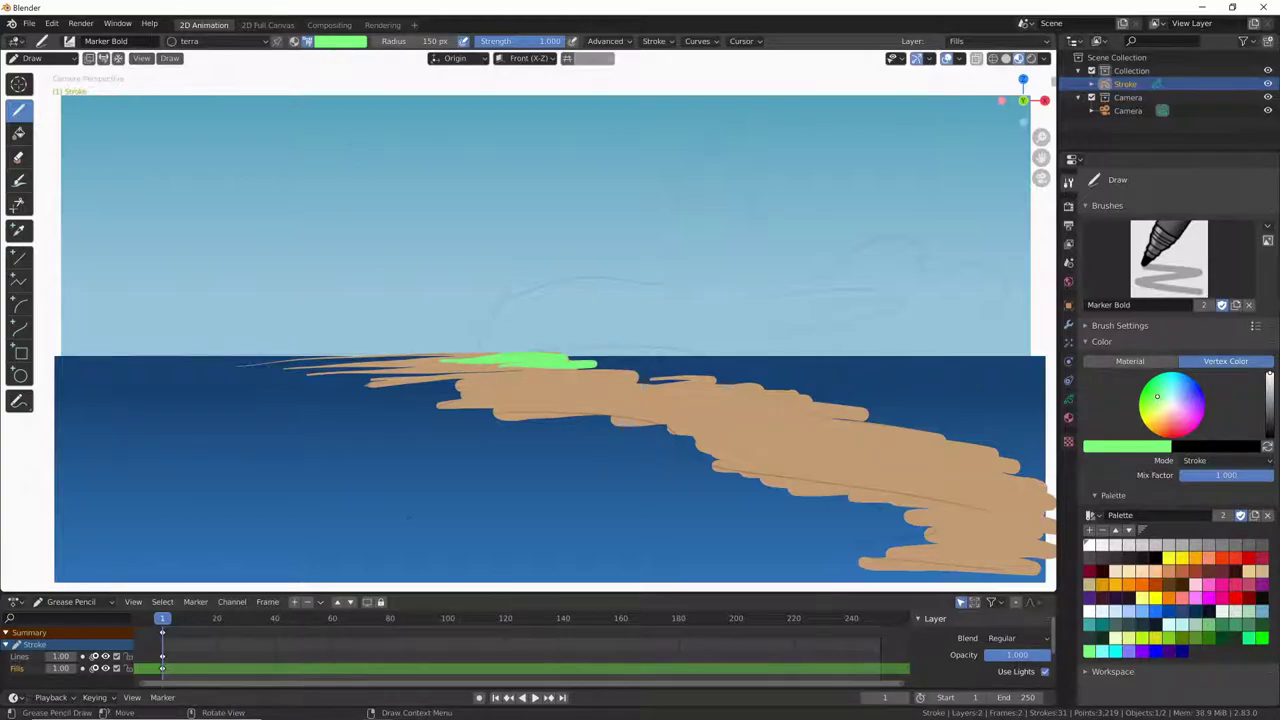
key("ctrl+z")
key("ctrl+z")
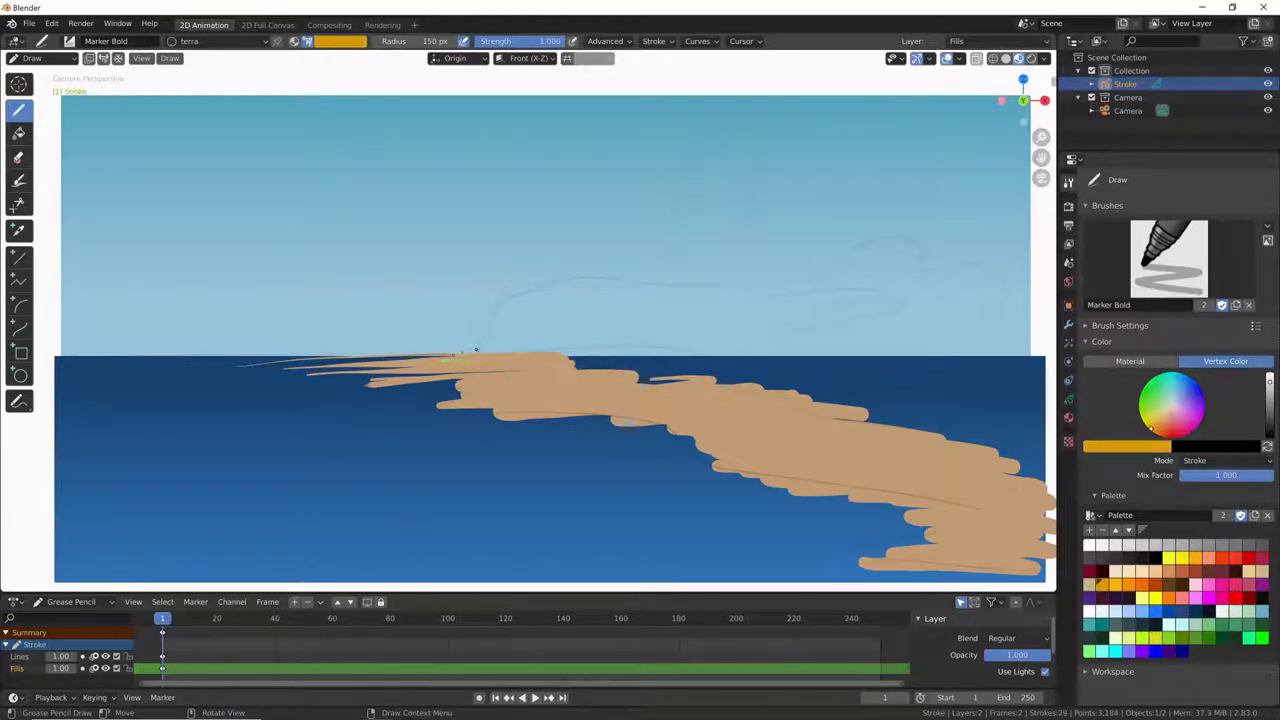
left_click_drag(549, 358, 534, 368)
left_click_drag(627, 386, 696, 388)
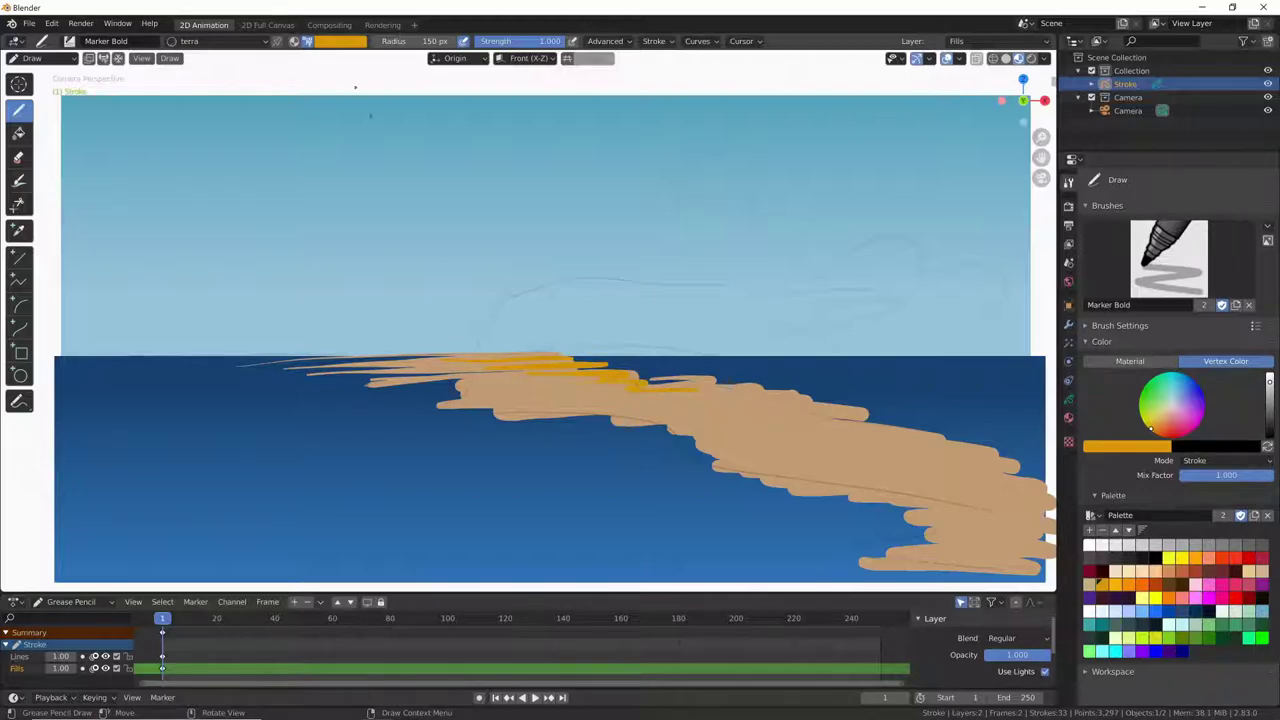
Switch to a slightly dark pale tan and paint over the coast's right part and top edge
left_click(338, 41)
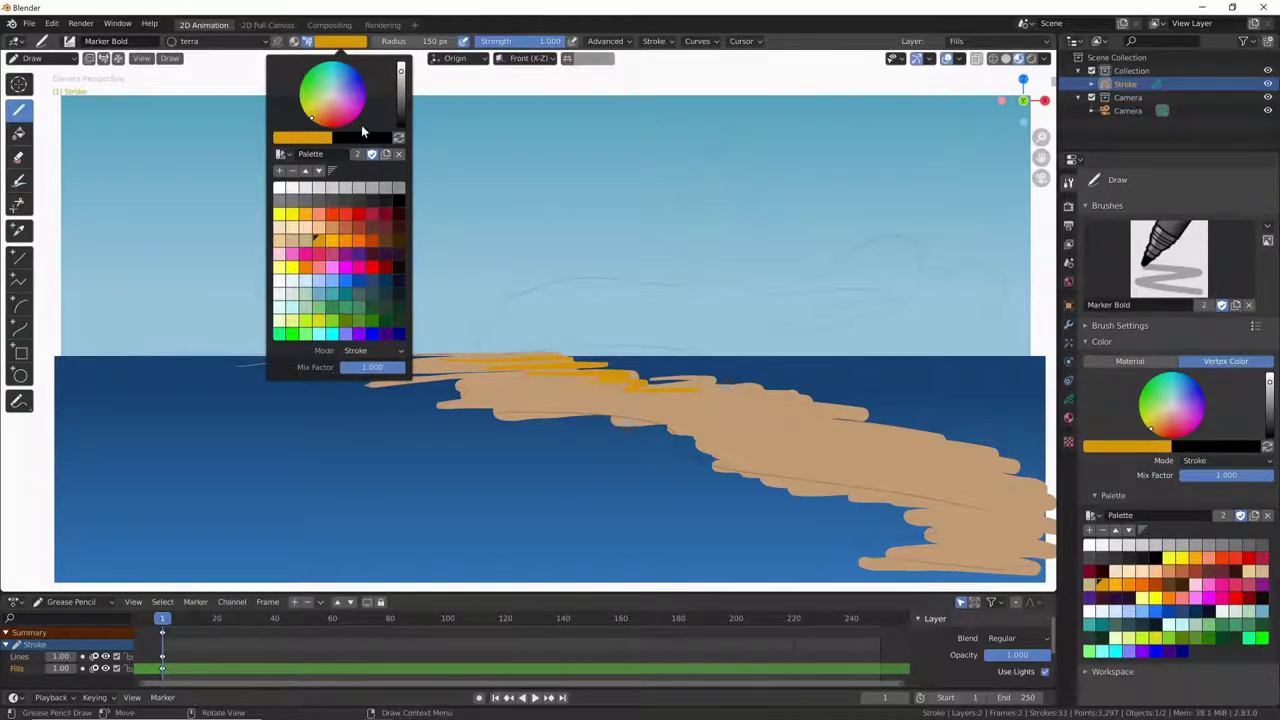
left_click(320, 115)
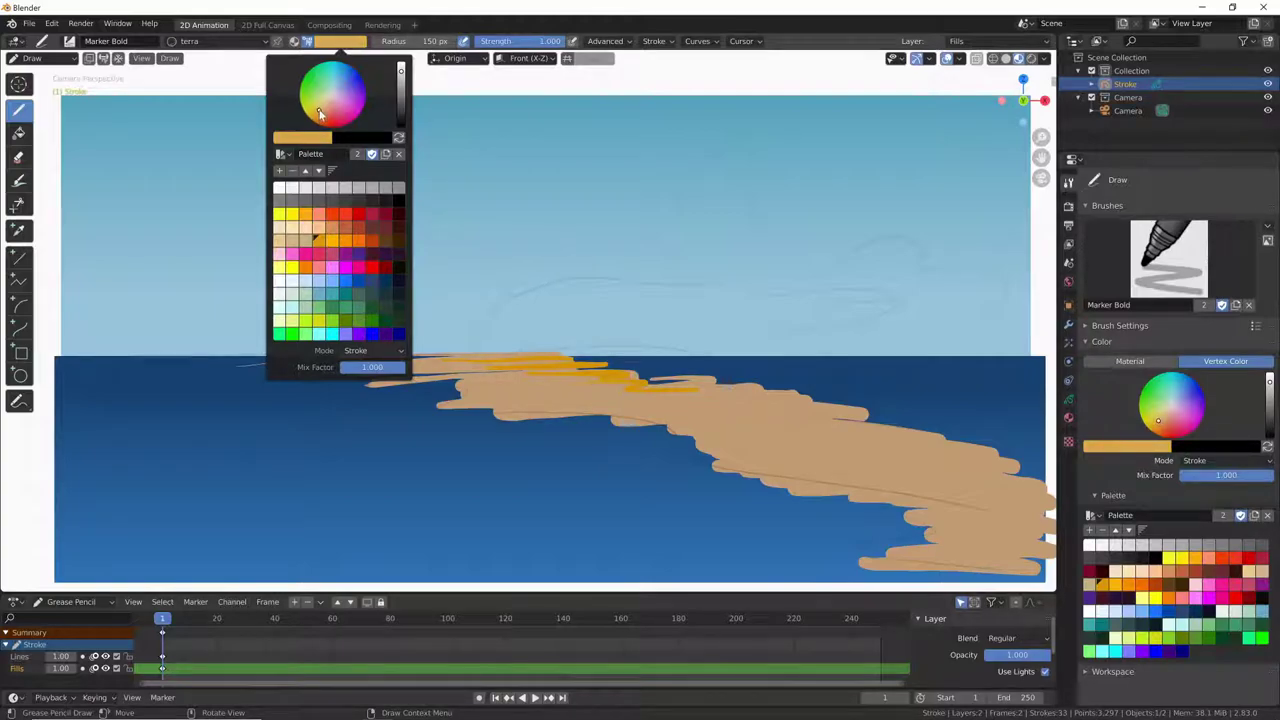
left_click(401, 78)
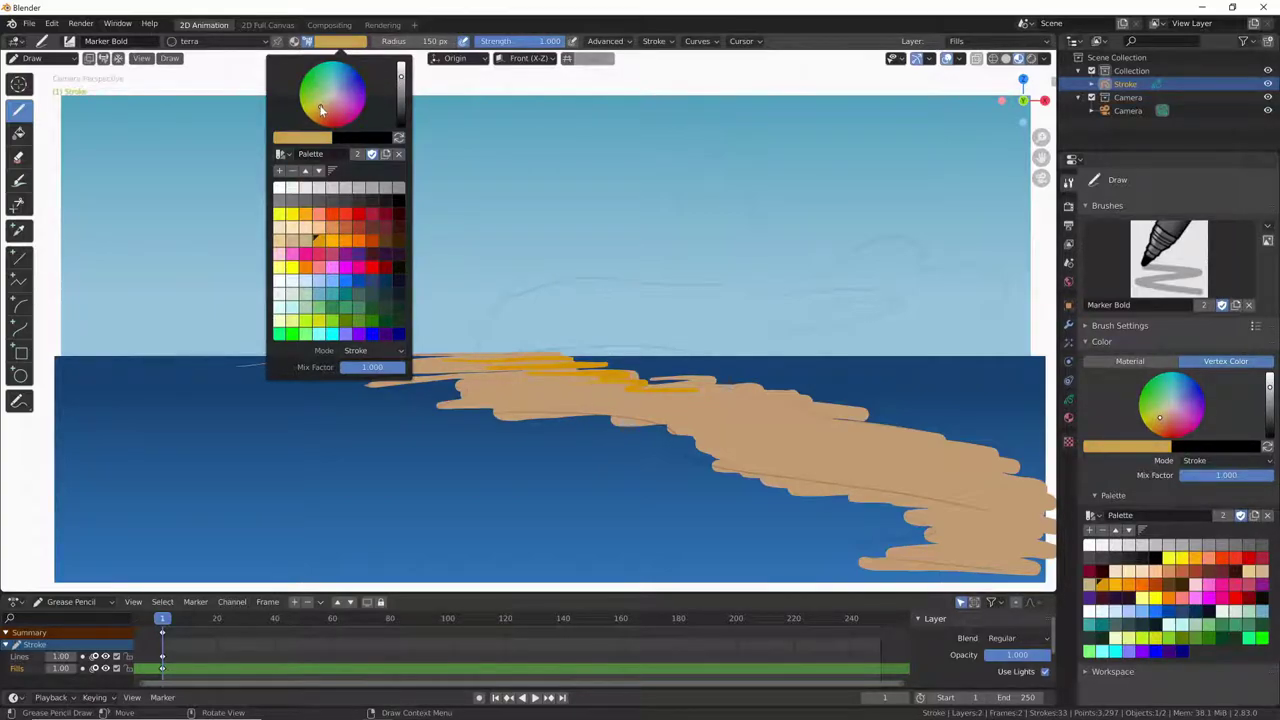
left_click_drag(798, 428, 769, 412)
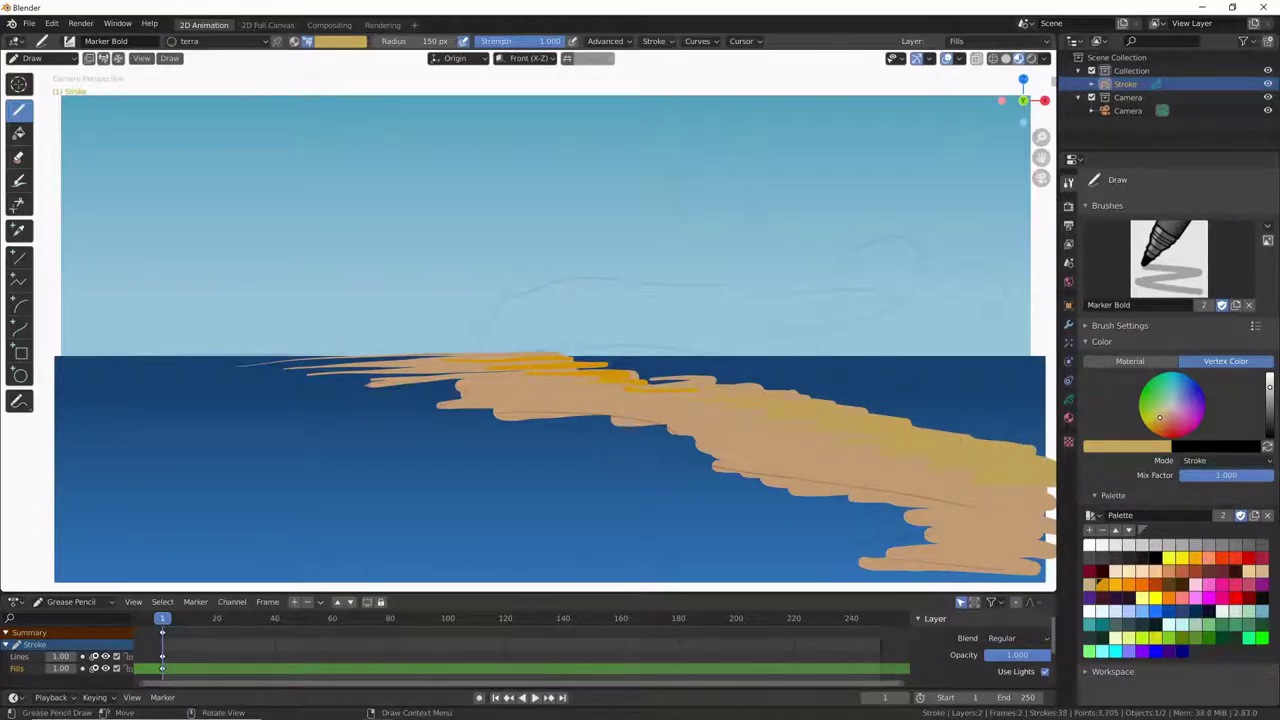
left_click_drag(580, 370, 735, 382)
left_click(1068, 418)
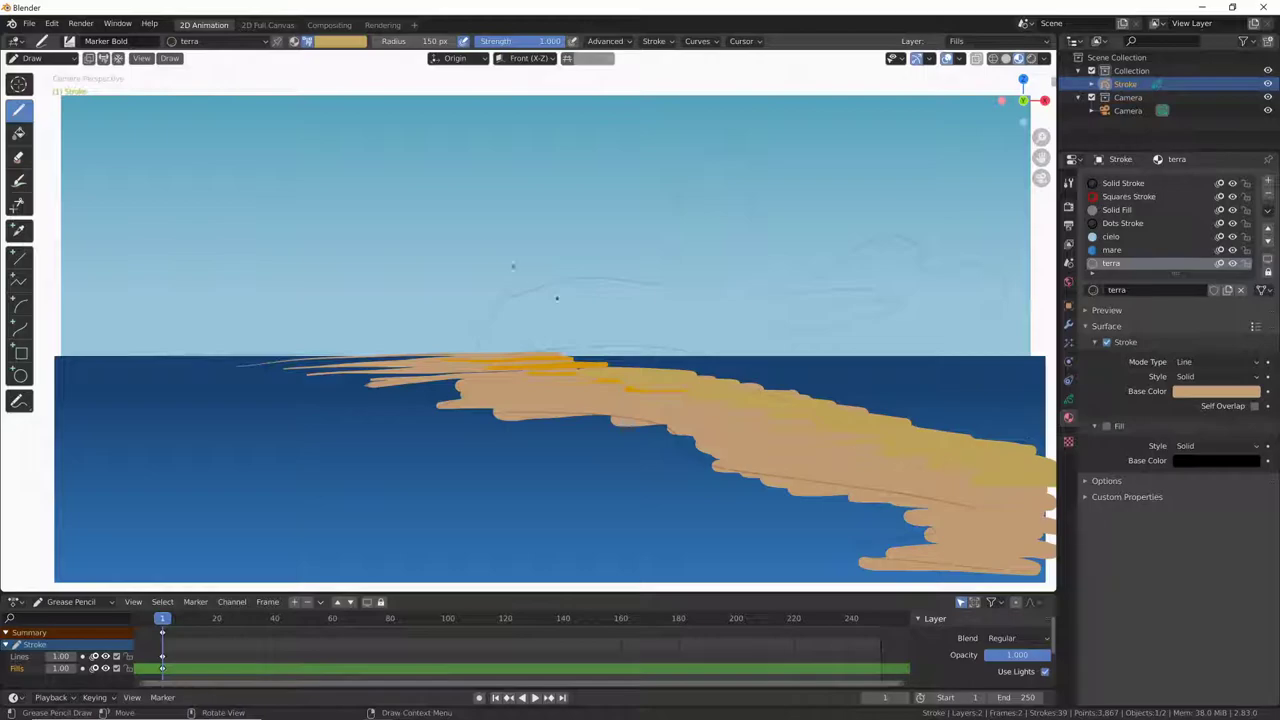
Paint darker sand strokes along the right beach at about half brush strength
left_click(1068, 398)
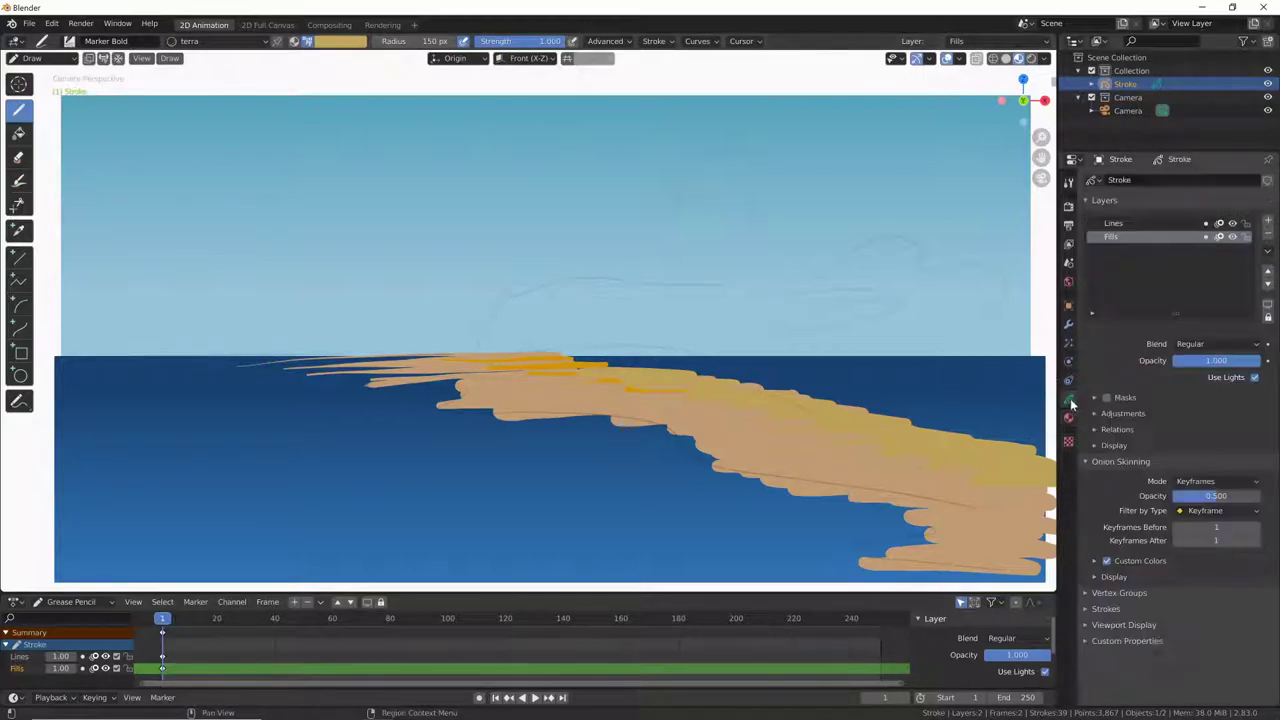
mouse_move(872, 414)
left_mouse_down()
mouse_move(1000, 434)
mouse_move(1046, 456)
left_mouse_up()
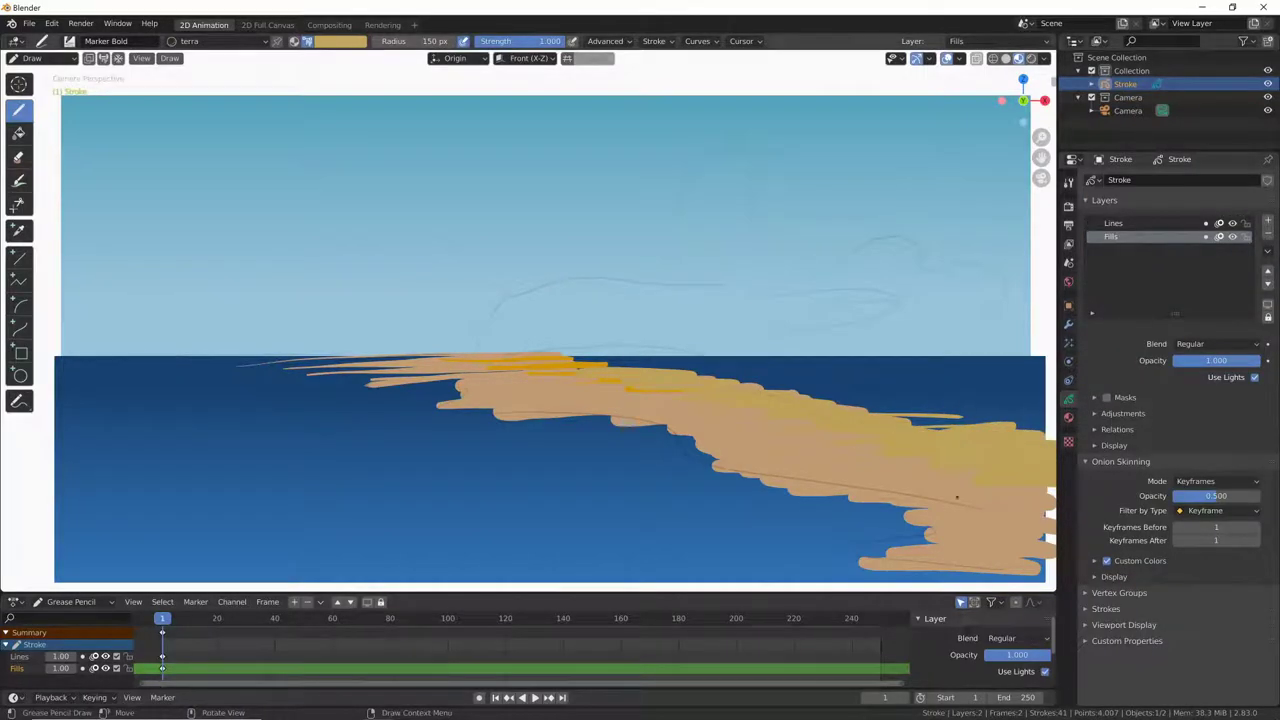
left_click(345, 42)
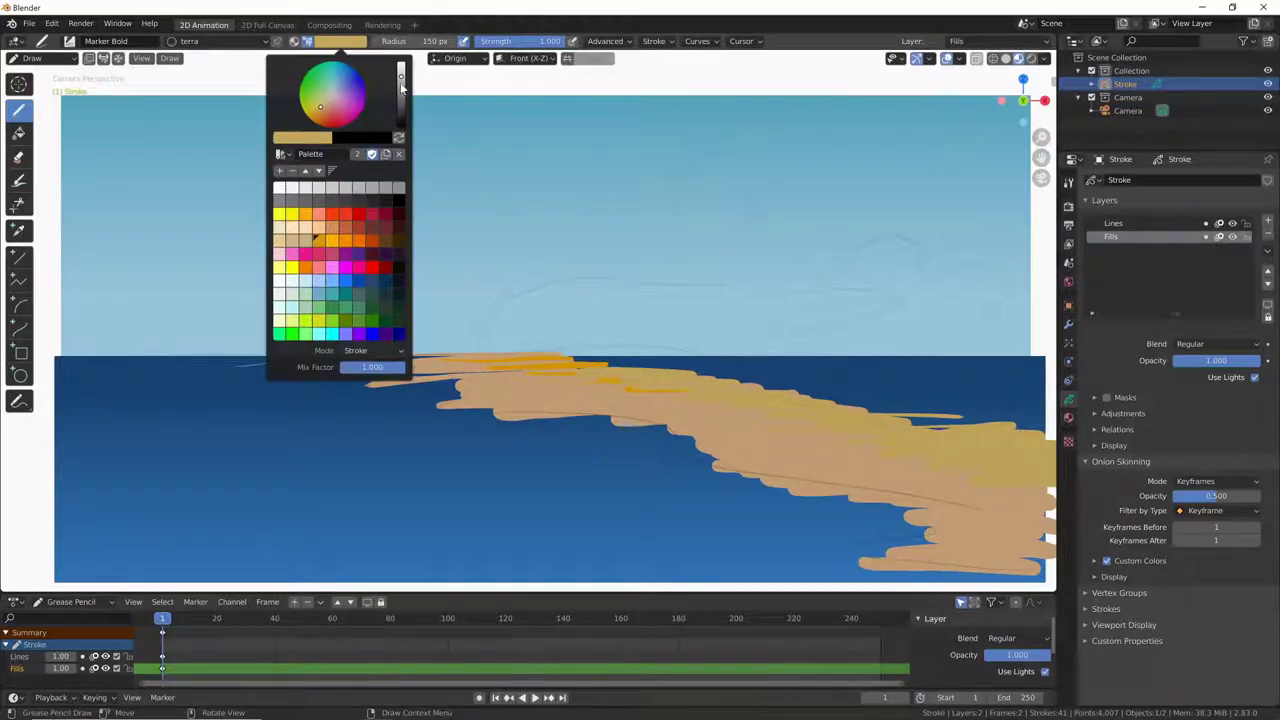
mouse_move(814, 438)
left_mouse_down()
mouse_move(948, 446)
mouse_move(1050, 488)
left_mouse_up()
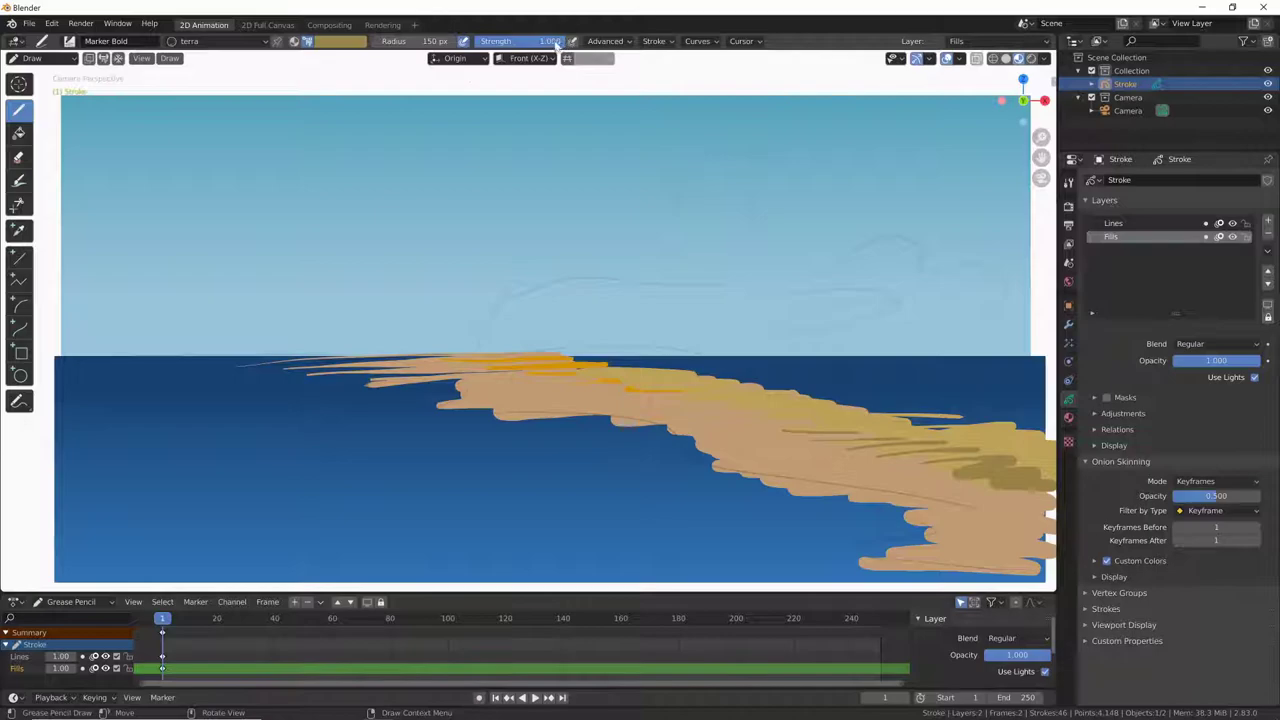
mouse_move(570, 42)
left_mouse_down()
mouse_move(509, 50)
mouse_move(550, 44)
left_mouse_up()
left_click_drag(944, 486, 992, 490)
mouse_move(970, 494)
left_mouse_down()
mouse_move(1056, 504)
mouse_move(1048, 512)
left_mouse_up()
left_click_drag(1002, 506, 1058, 522)
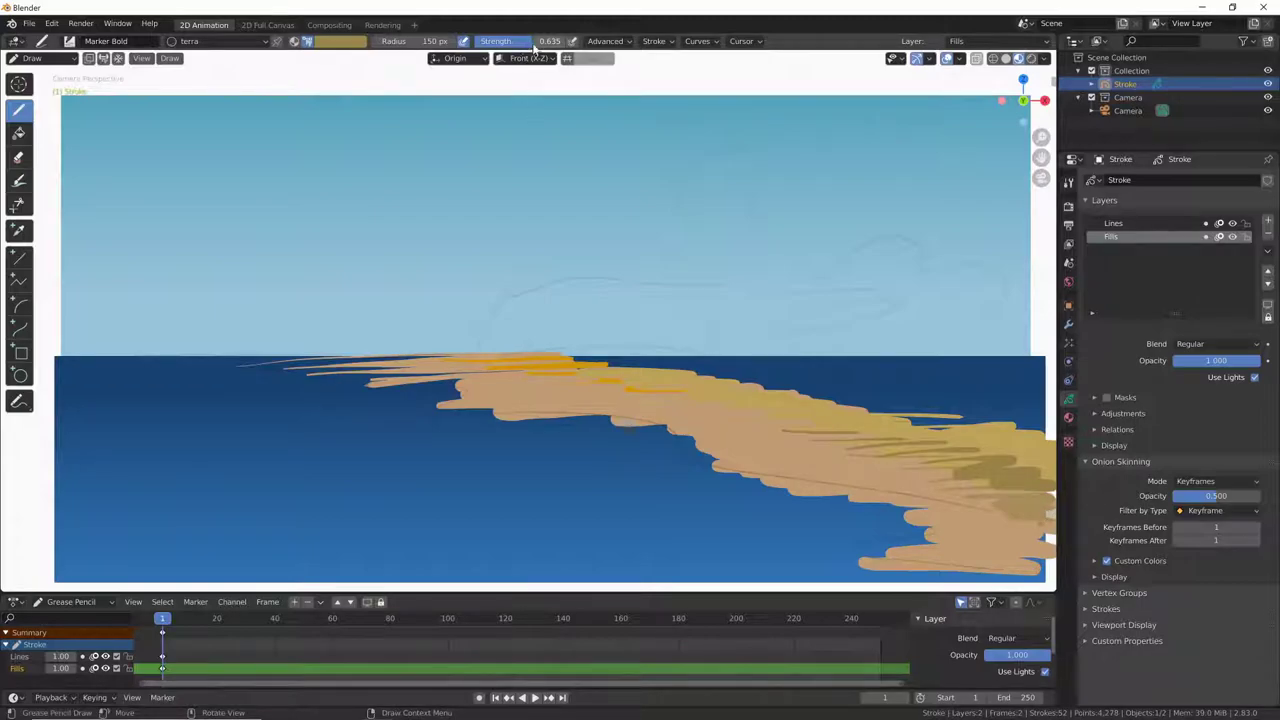
At strength 0.394, add dark detail strokes on the sand and a light grey horizon stroke, then restore full strength
left_click_drag(535, 47, 505, 49)
left_click(350, 44)
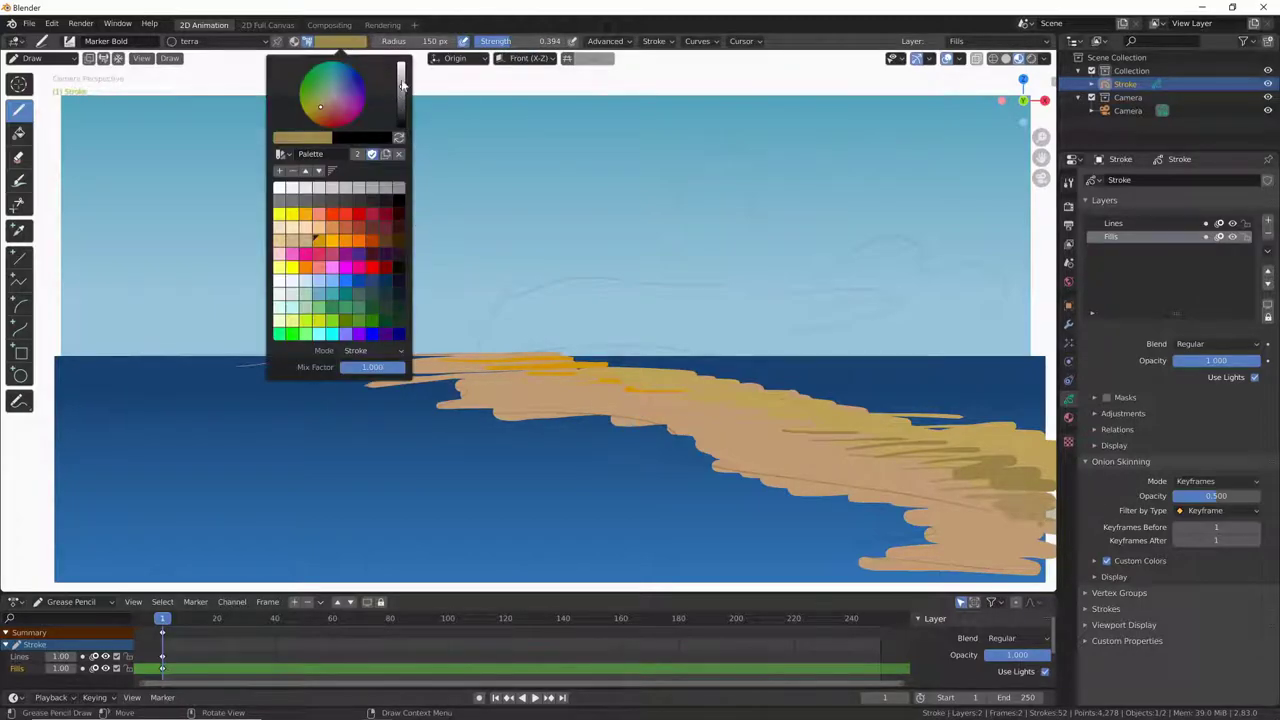
left_click_drag(403, 85, 402, 70)
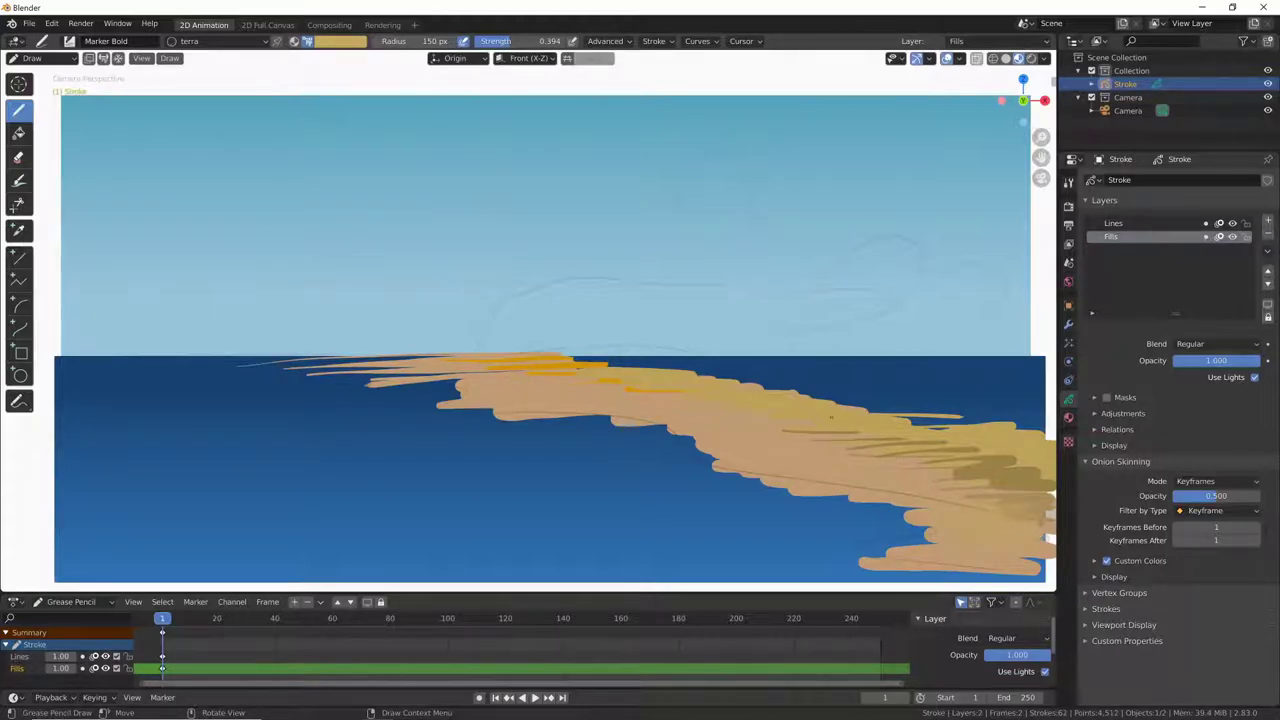
left_click(343, 47)
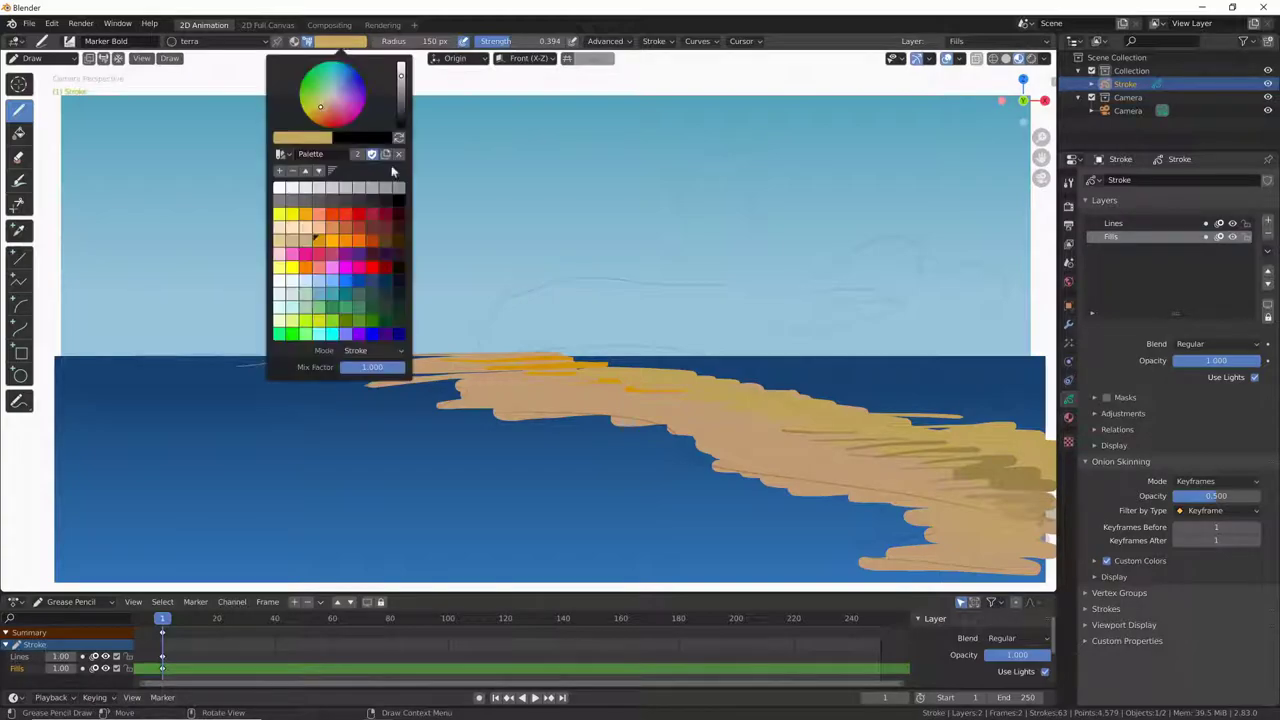
left_click_drag(402, 74, 402, 91)
left_click(316, 140)
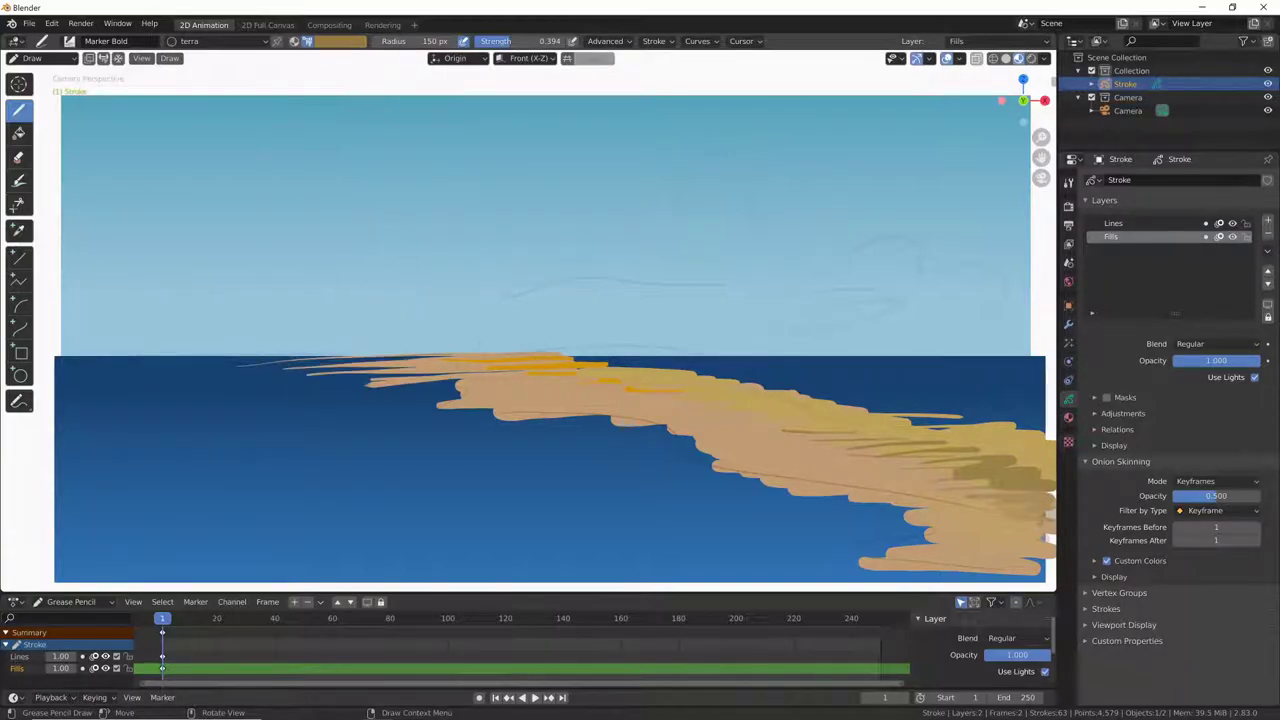
mouse_move(575, 356)
left_mouse_down()
mouse_move(1030, 438)
mouse_move(1054, 455)
mouse_move(1048, 492)
left_mouse_up()
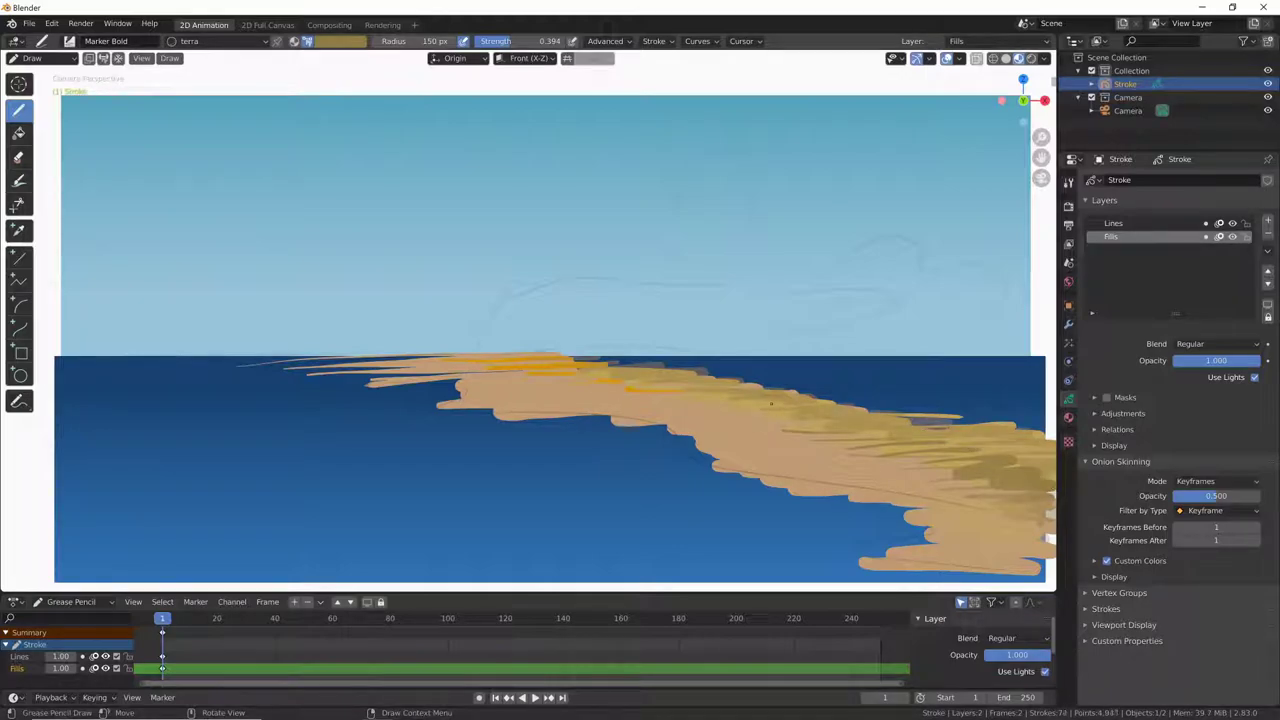
left_click_drag(790, 421, 884, 440)
left_click_drag(232, 358, 506, 352)
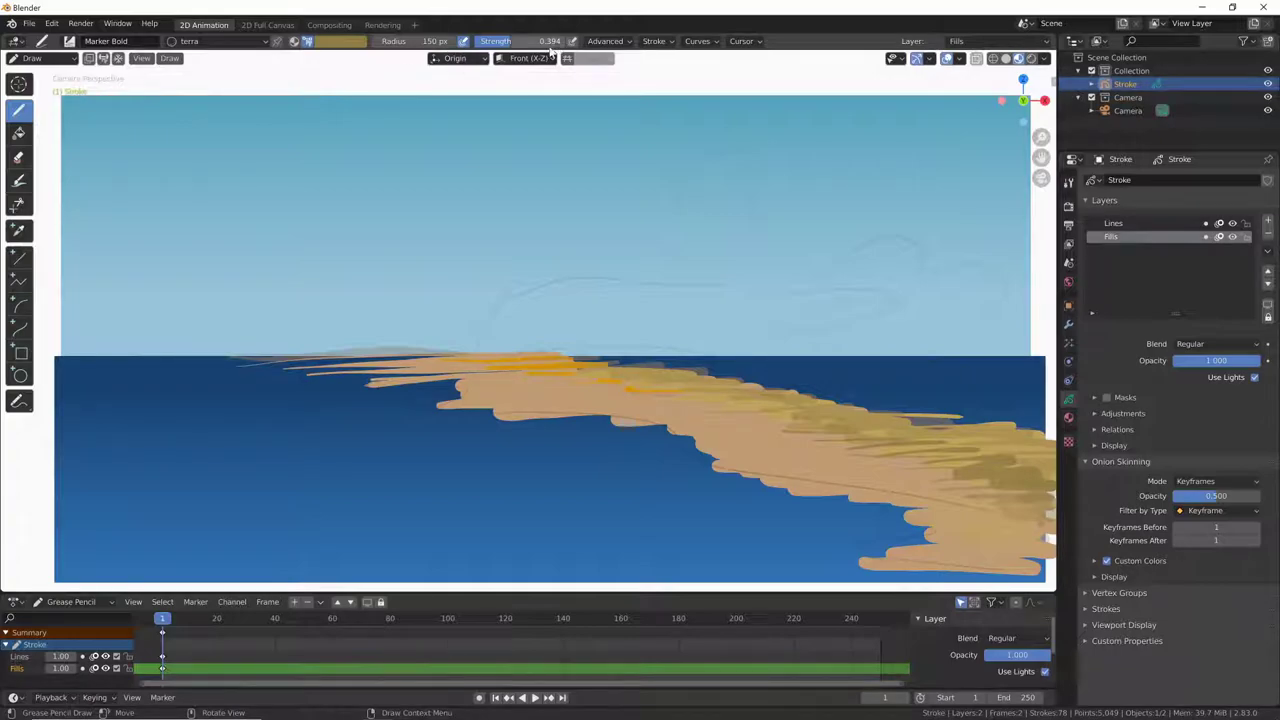
left_click_drag(515, 46, 575, 46)
Edge the horizon tip and seaward shoreline with light peach strokes
left_click(337, 41)
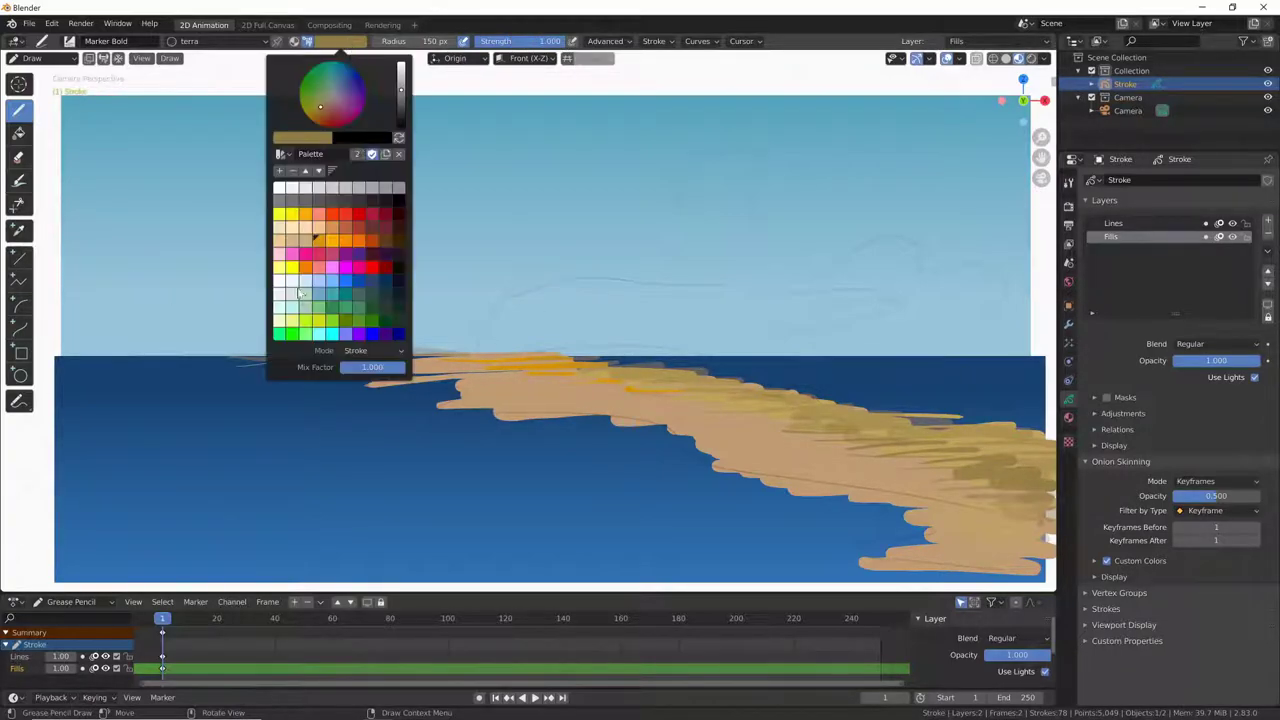
left_click(289, 247)
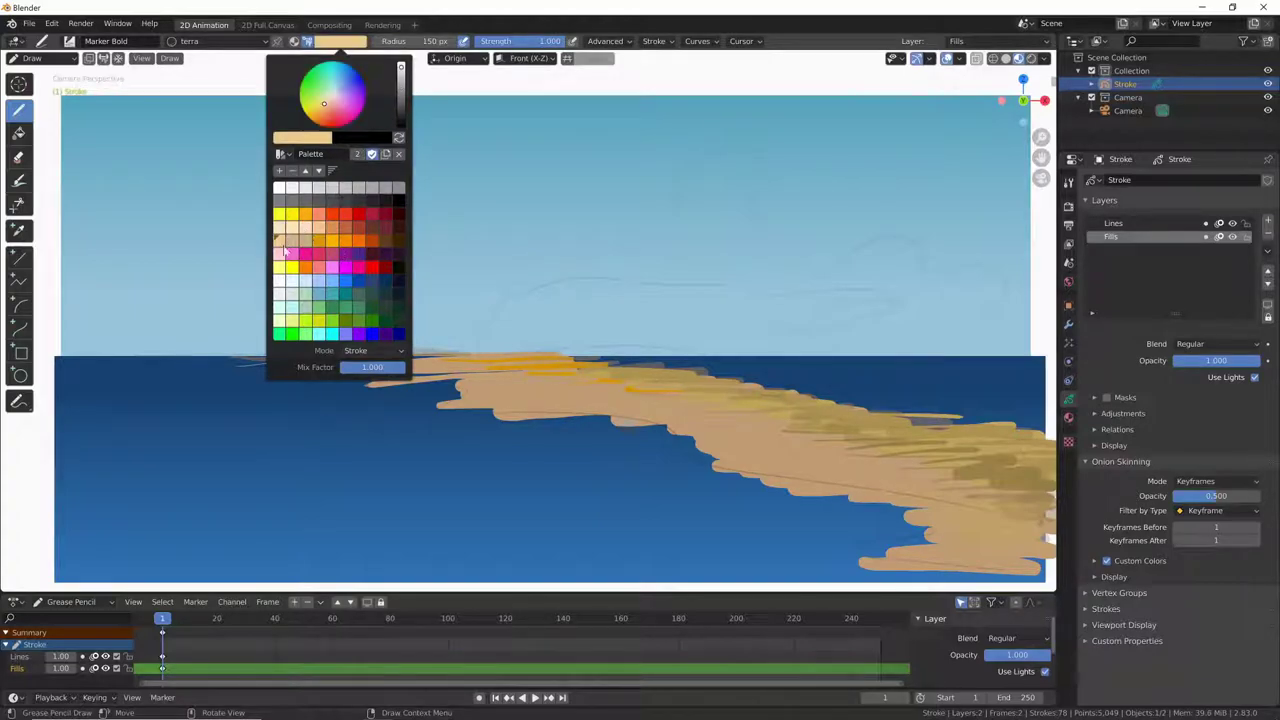
left_click(294, 234)
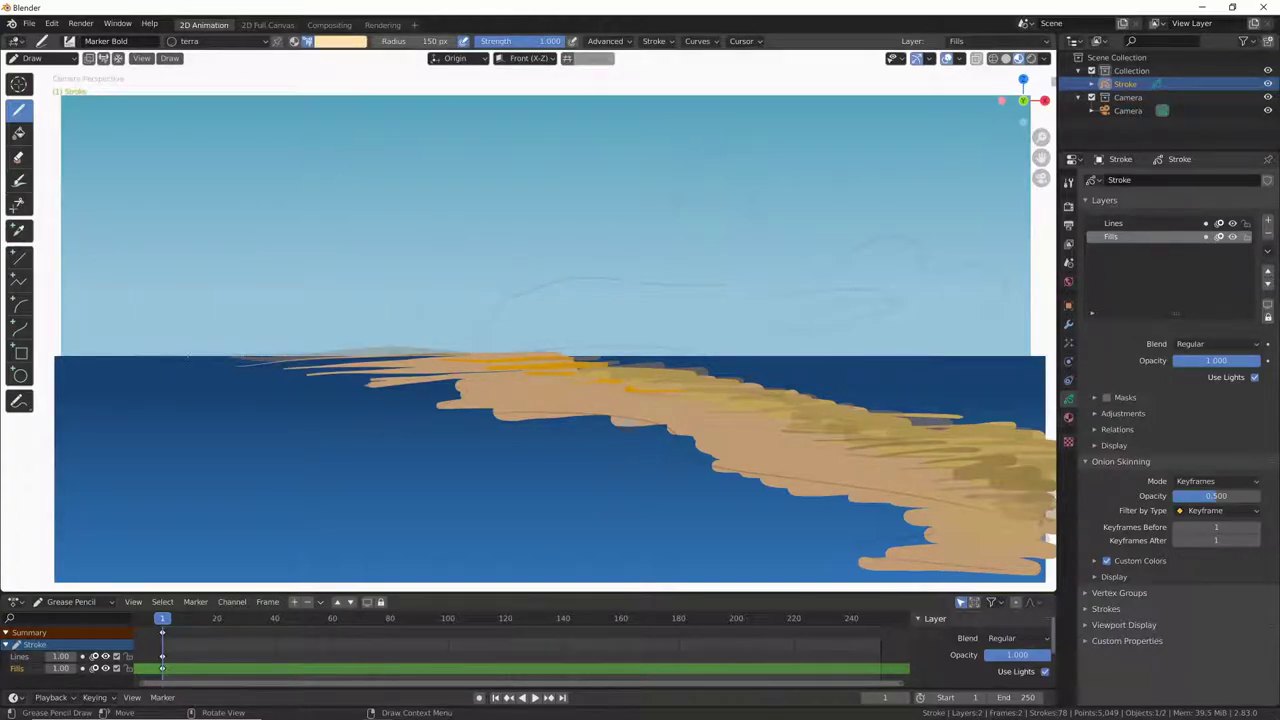
left_click_drag(250, 356, 485, 357)
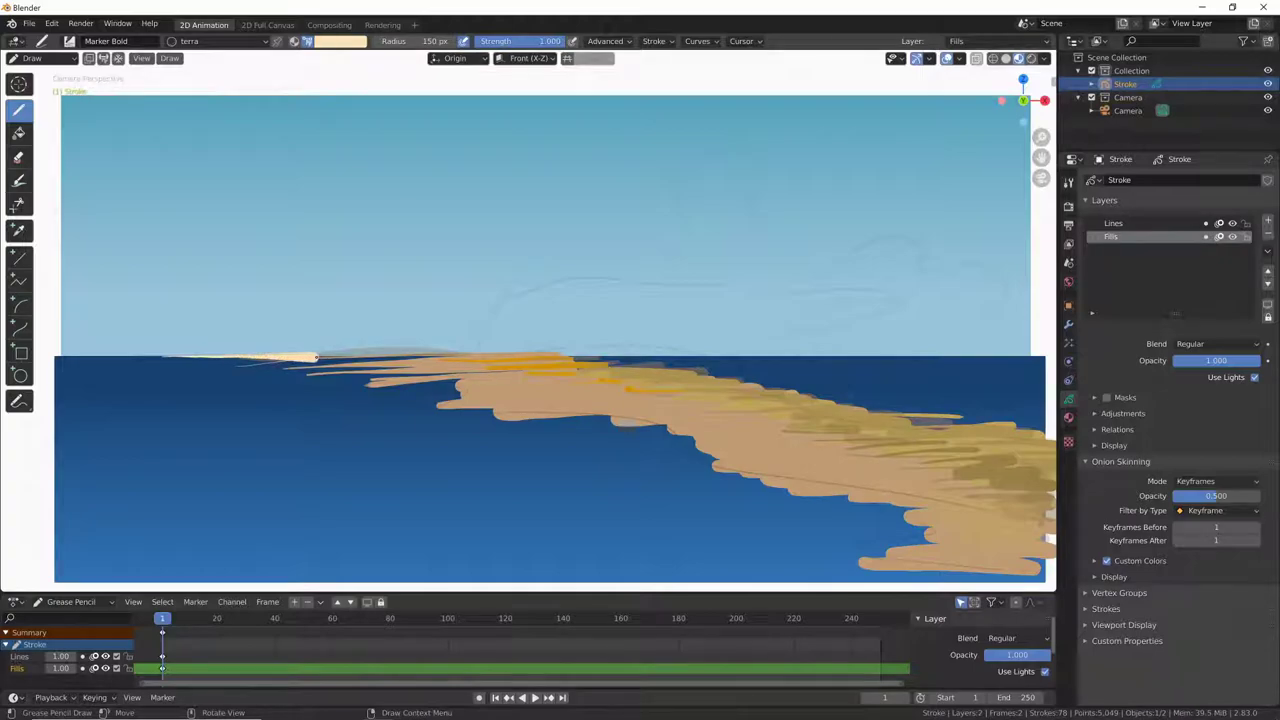
mouse_move(238, 362)
left_mouse_down()
mouse_move(480, 395)
mouse_move(845, 495)
left_mouse_up()
left_click_drag(580, 420, 620, 433)
left_click_drag(750, 470, 1005, 545)
left_click_drag(845, 540, 1030, 580)
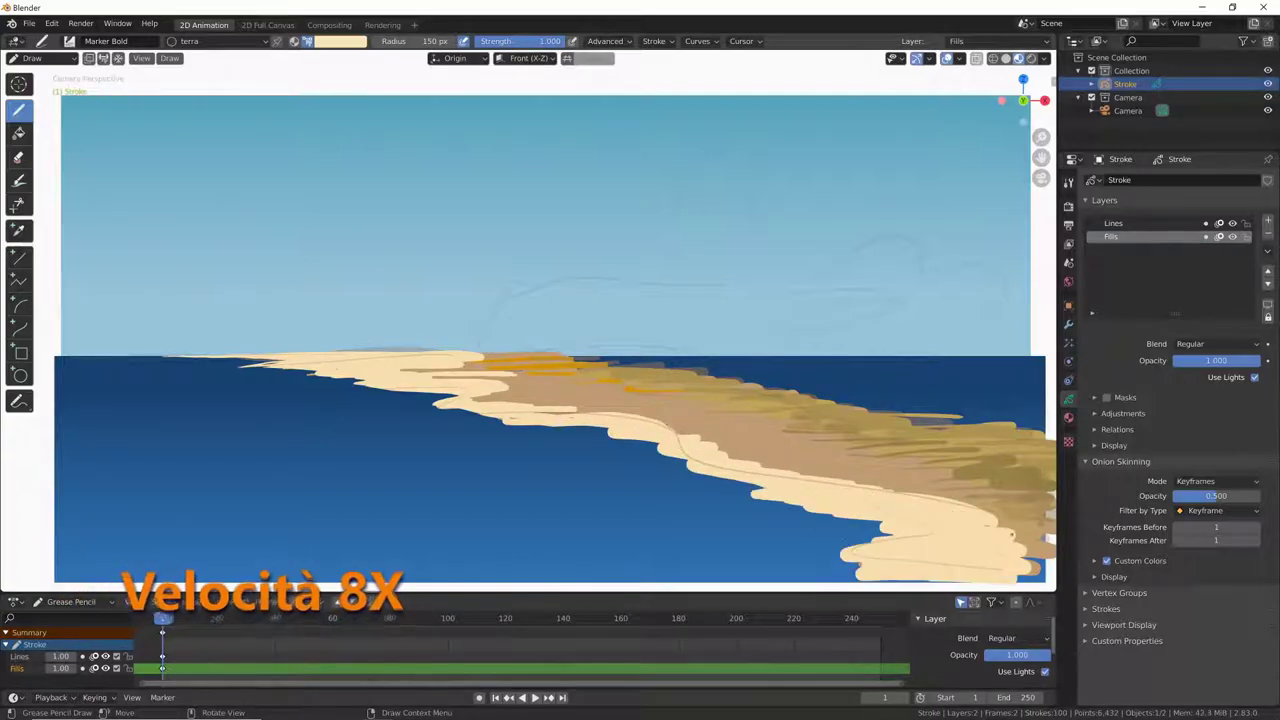
Shade the lower-right sand with tan strokes at brush strength 0.354
left_click_drag(990, 515, 1015, 540)
left_click(340, 41)
left_click_drag(401, 65, 402, 86)
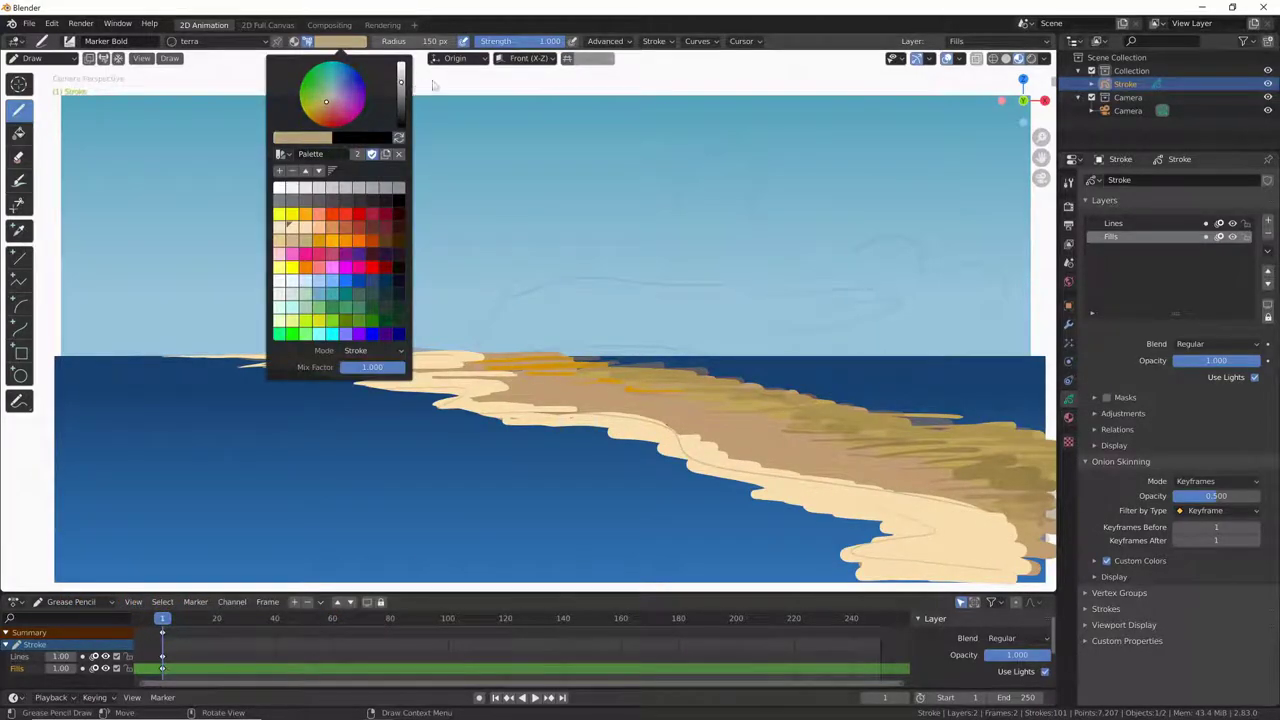
left_click_drag(558, 41, 492, 45)
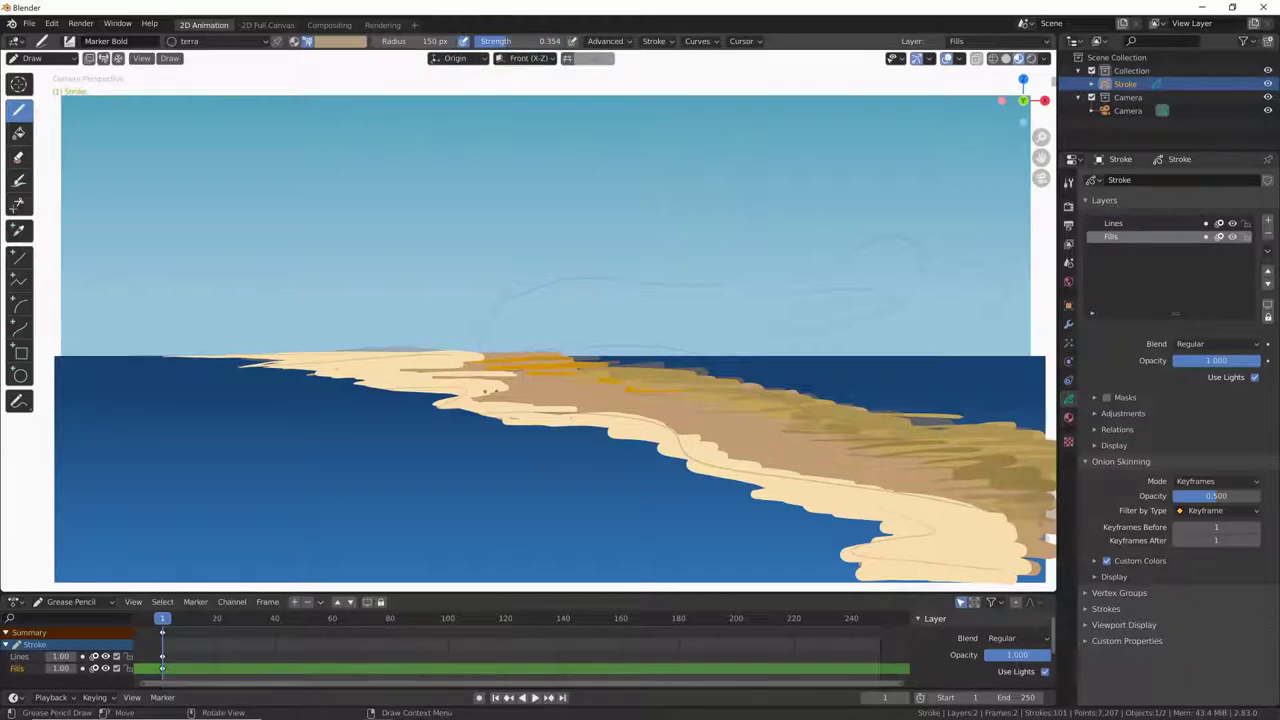
left_click(340, 41)
left_click_drag(930, 540, 1040, 570)
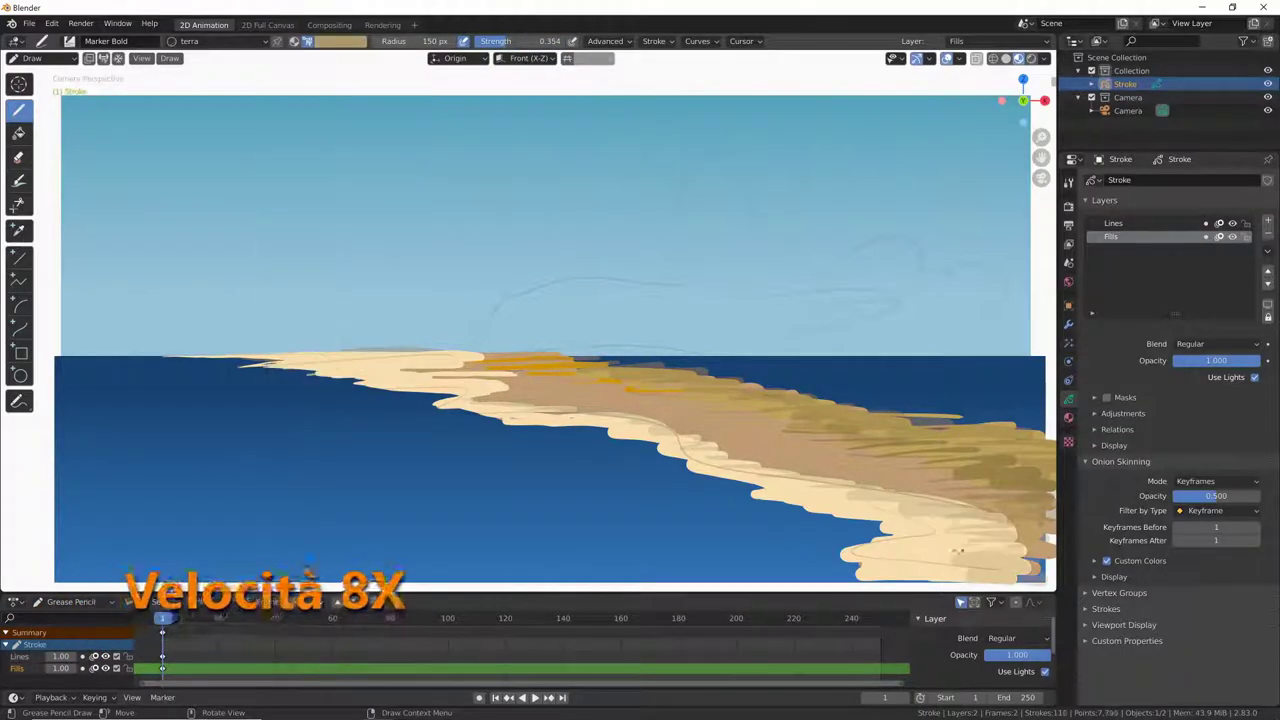
left_click_drag(900, 480, 1022, 492)
left_click(1068, 418)
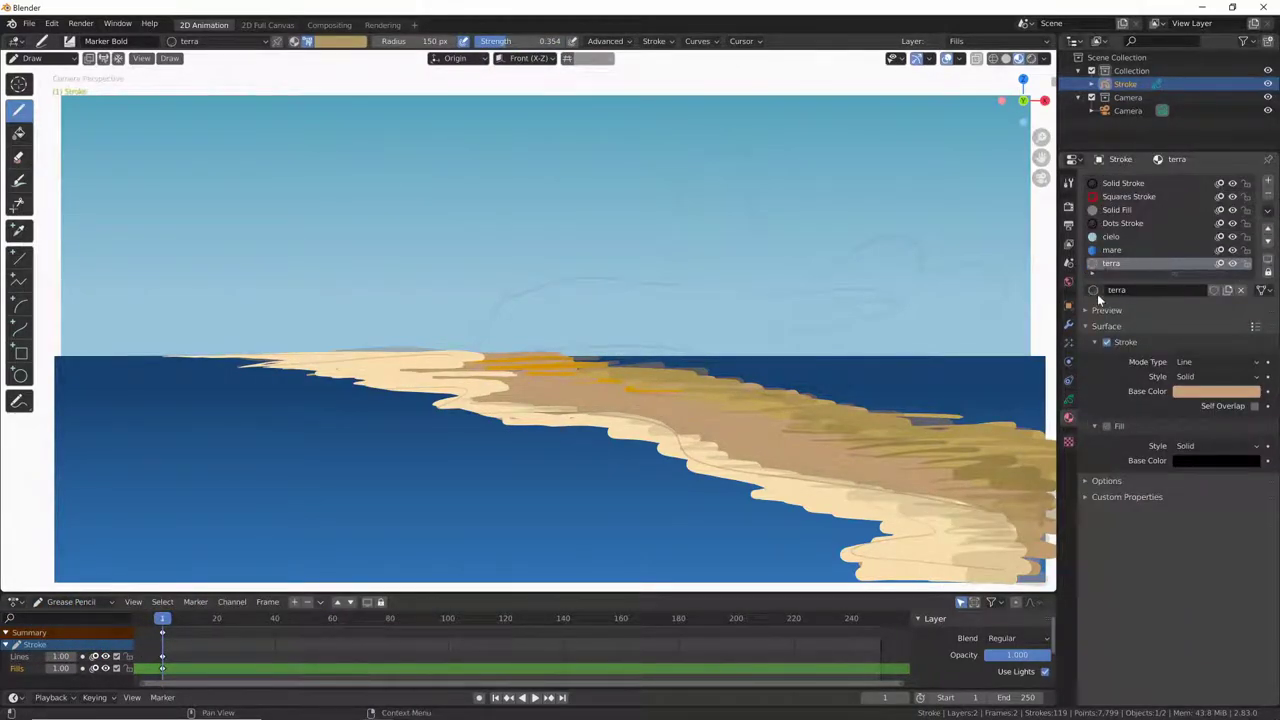
Toggle the terra strokes' visibility and add a short material-coloured stroke on the land
left_click(1232, 263)
left_click(1232, 263)
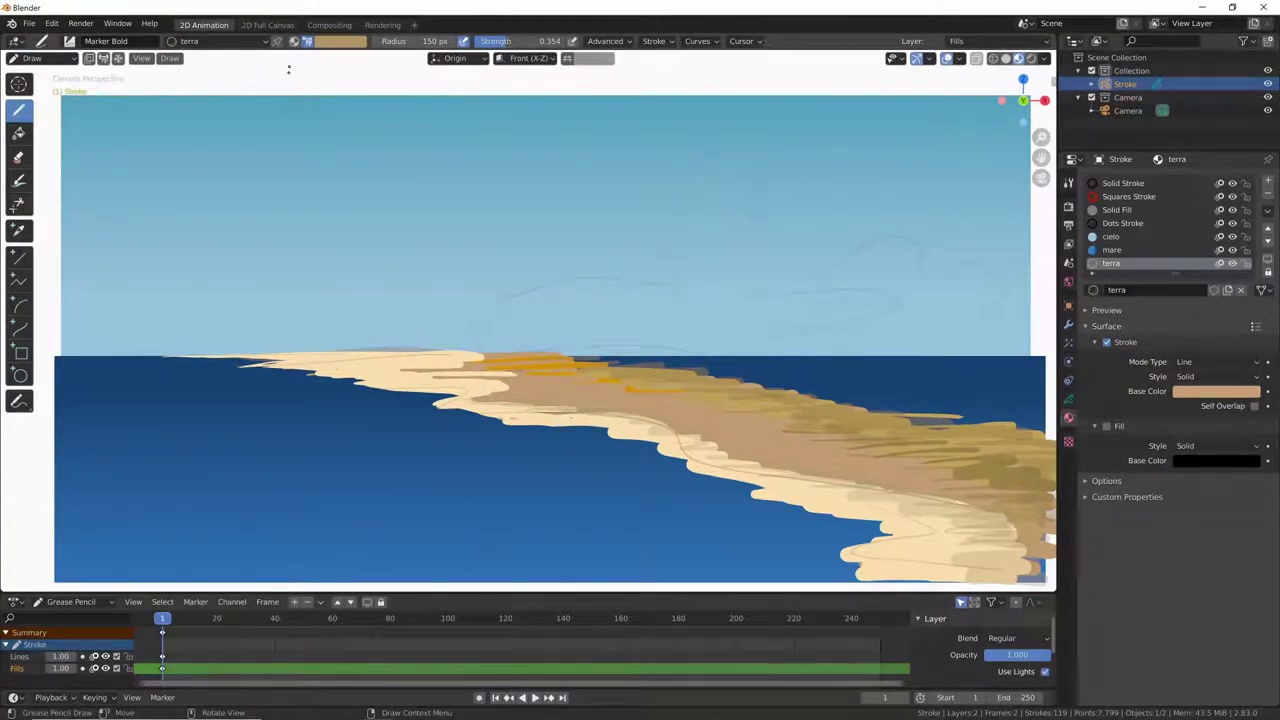
left_click(295, 42)
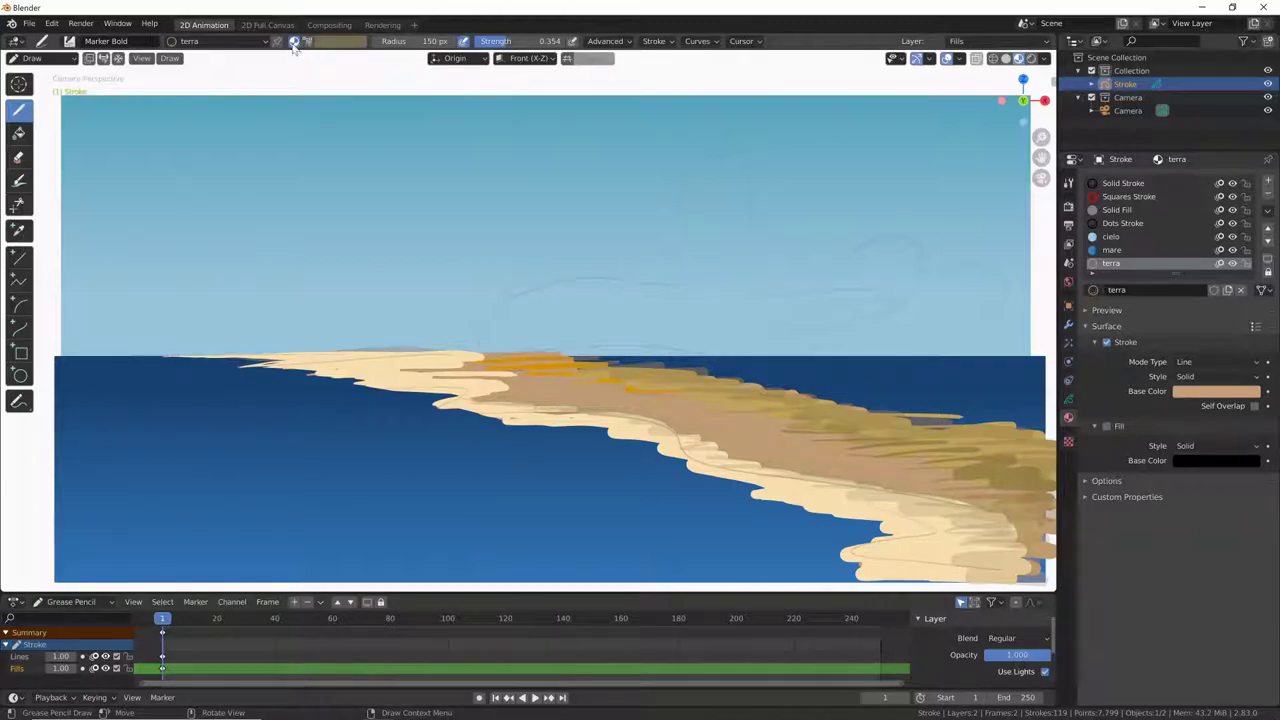
left_click_drag(930, 420, 994, 418)
Recolour terra by sampling the sand's tan from the canvas (H 0.116, S 0.638, V 0.773)
left_click(1210, 391)
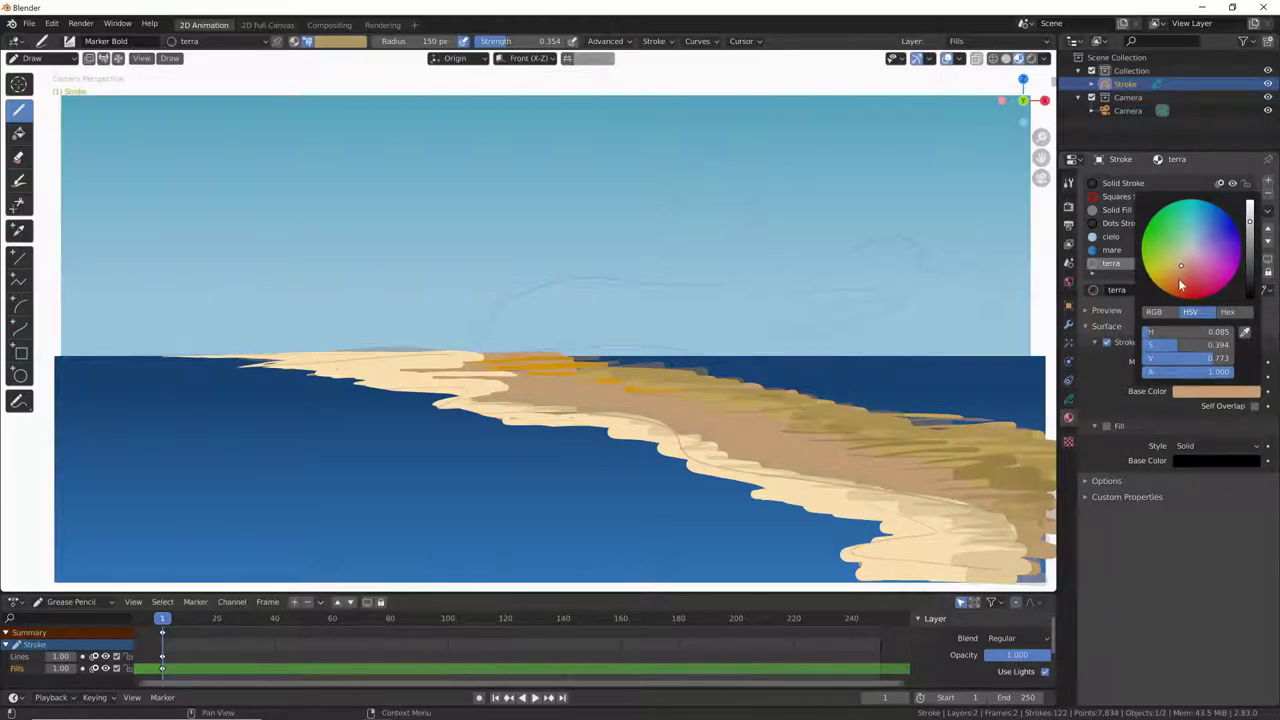
left_click_drag(1181, 286, 1196, 296)
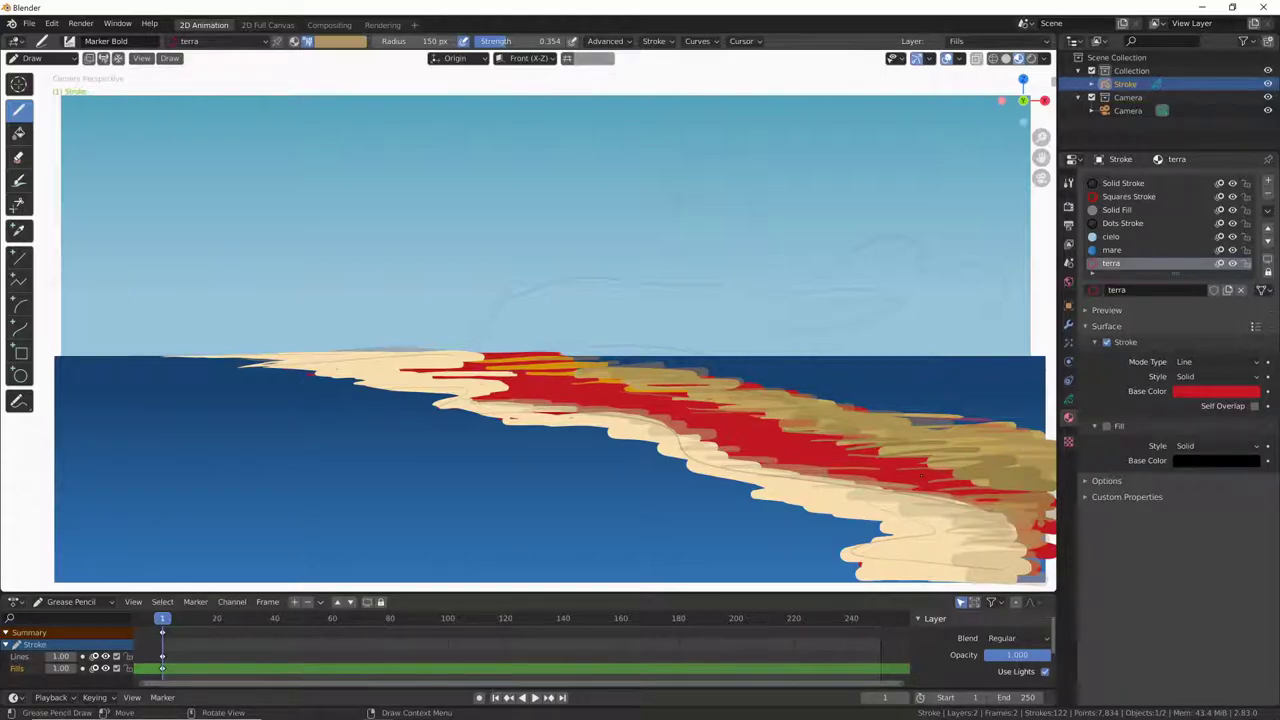
left_click(1208, 392)
left_click(1198, 394)
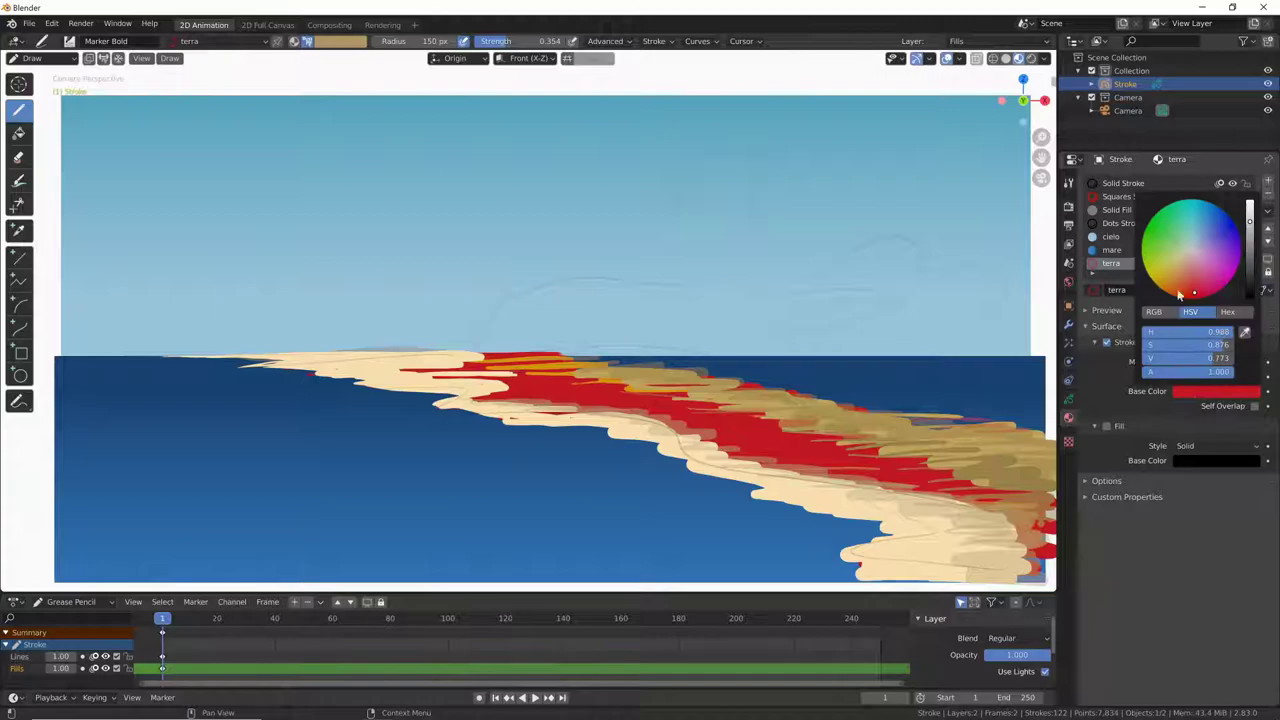
left_click_drag(1191, 289, 1161, 280)
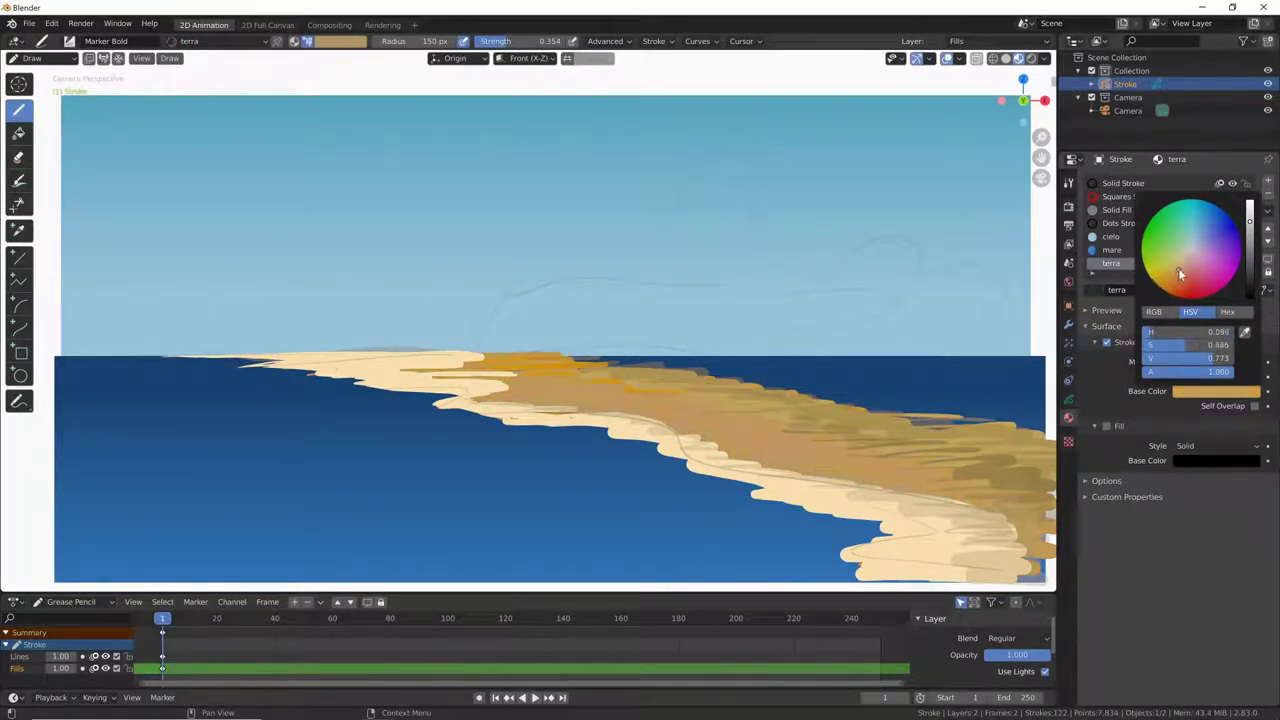
left_click_drag(1161, 280, 1172, 273)
left_click(1199, 395)
left_click(1244, 332)
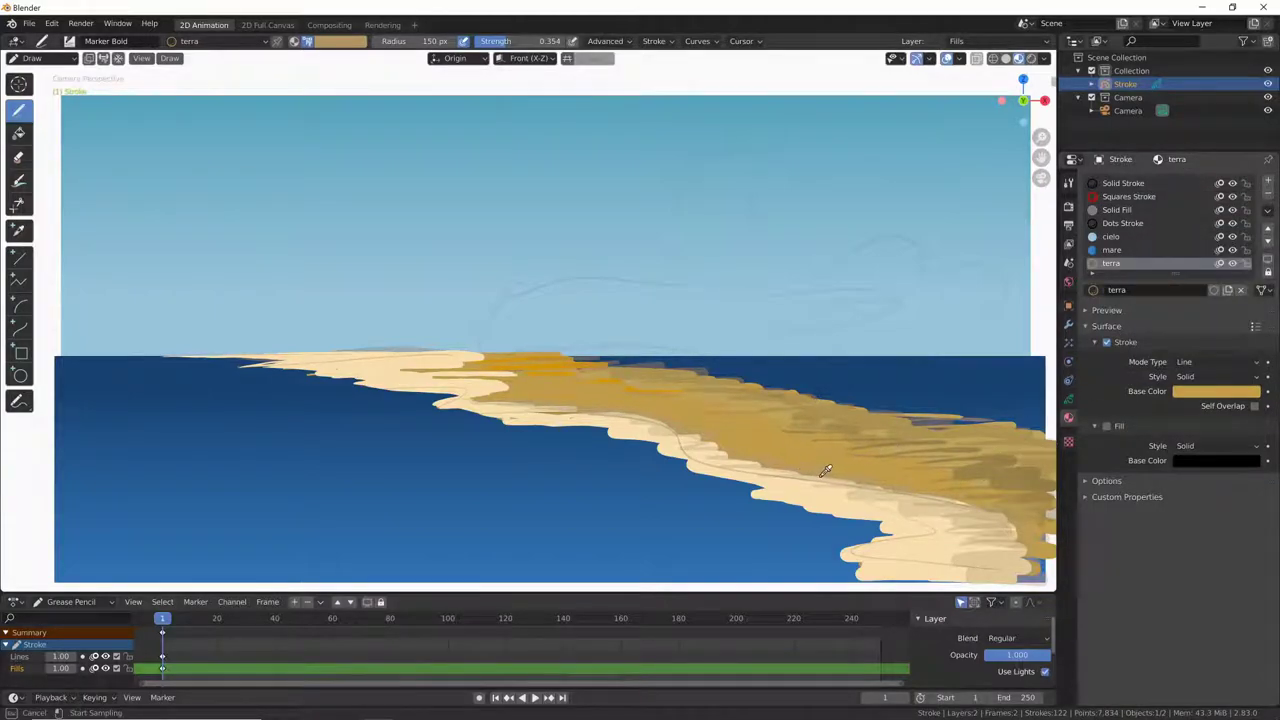
left_click(872, 477)
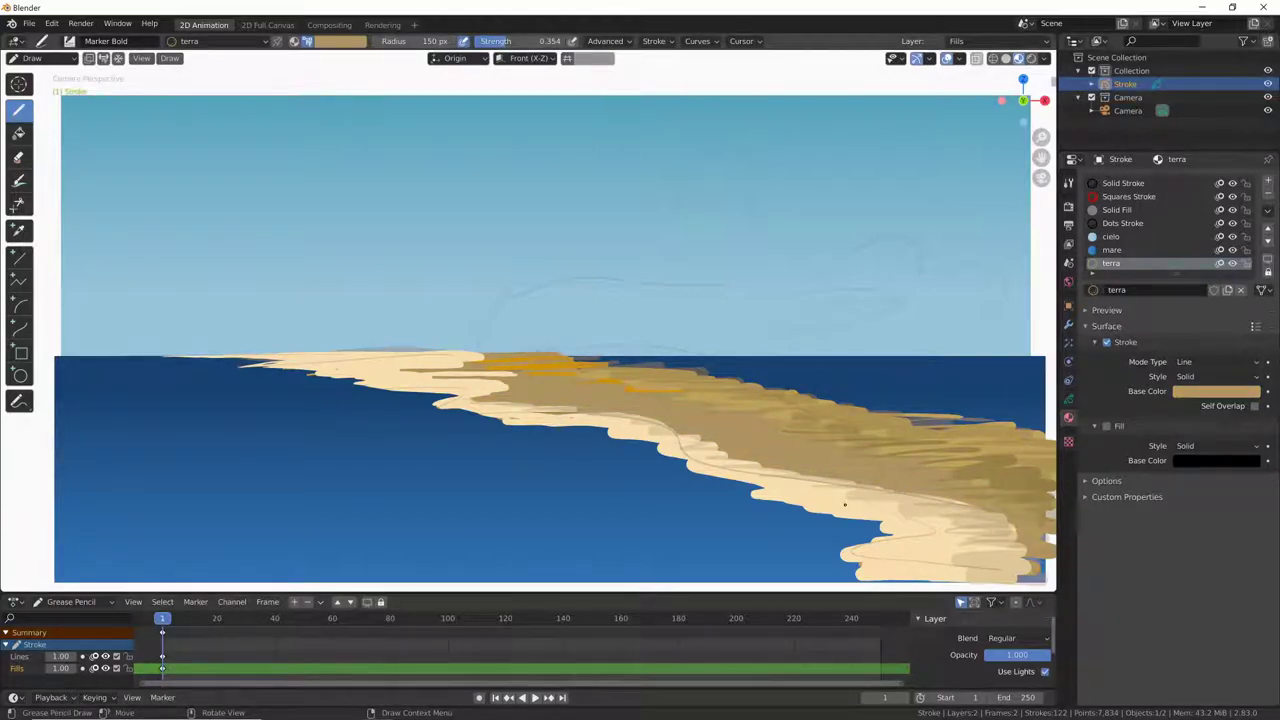
Add a material slot holding a single-user copy of terra, renamed rocce
left_click(1268, 182)
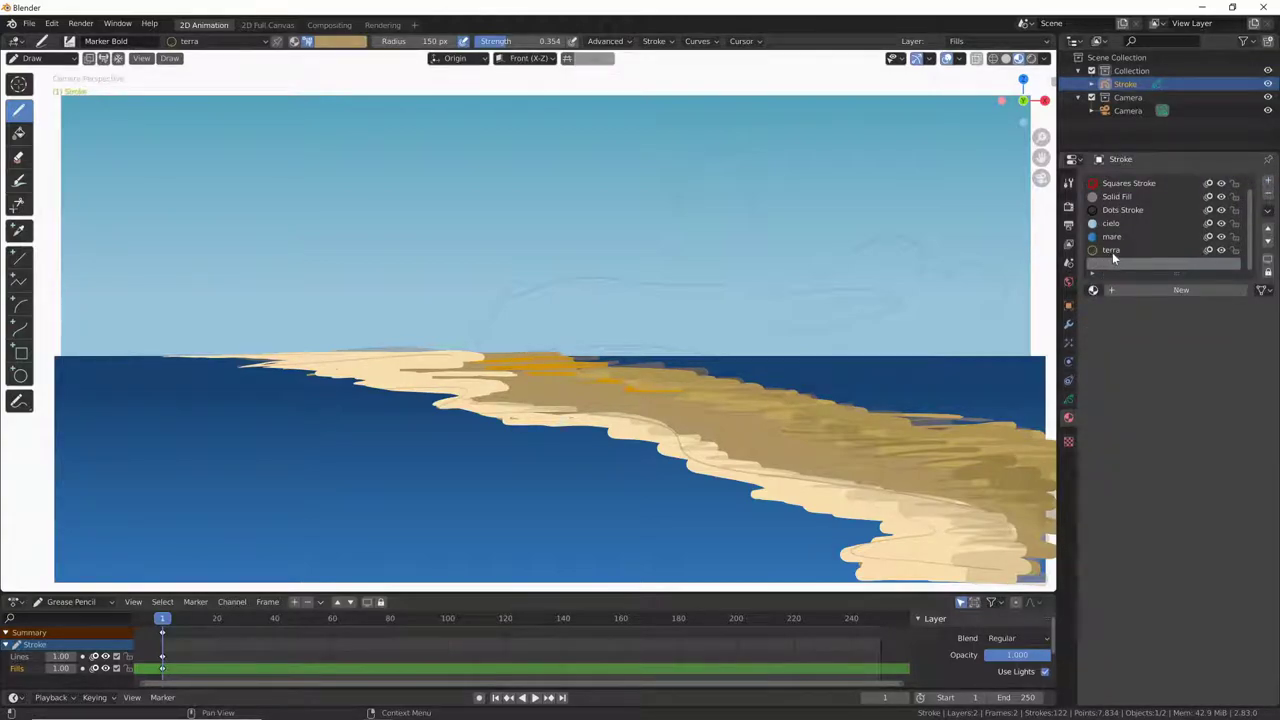
left_click(1093, 290)
left_click(1140, 387)
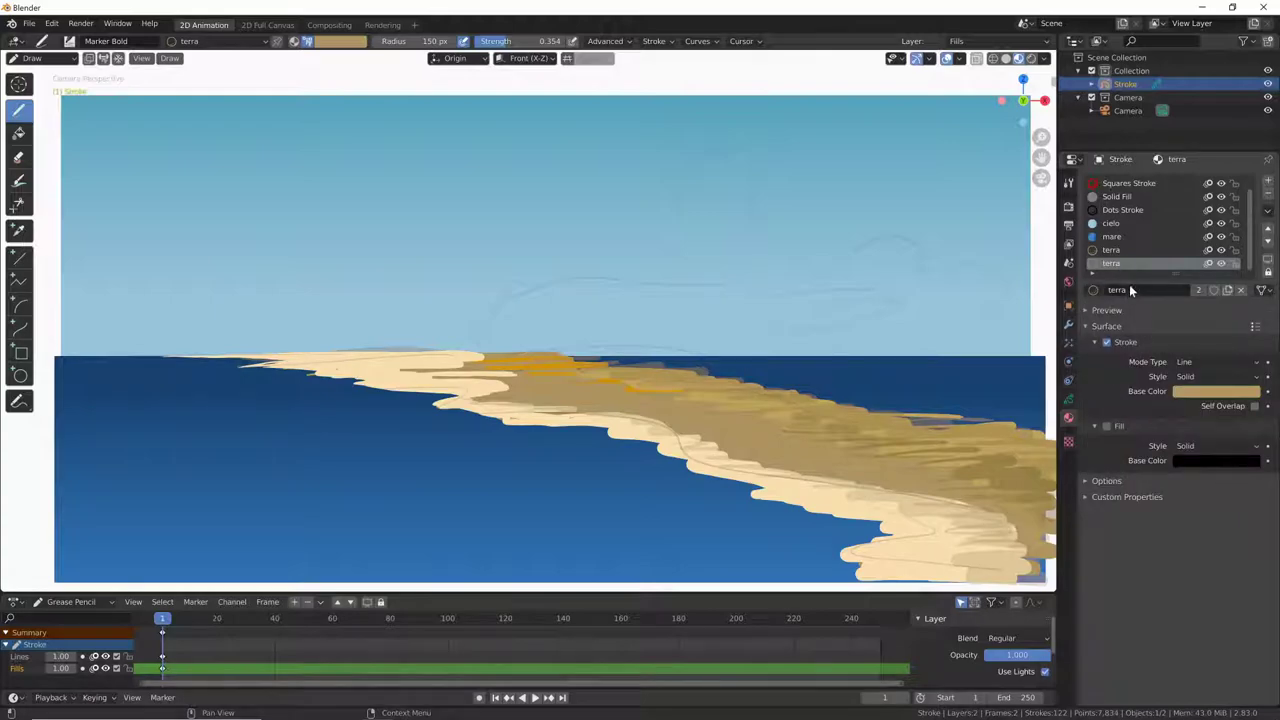
left_click(1198, 290)
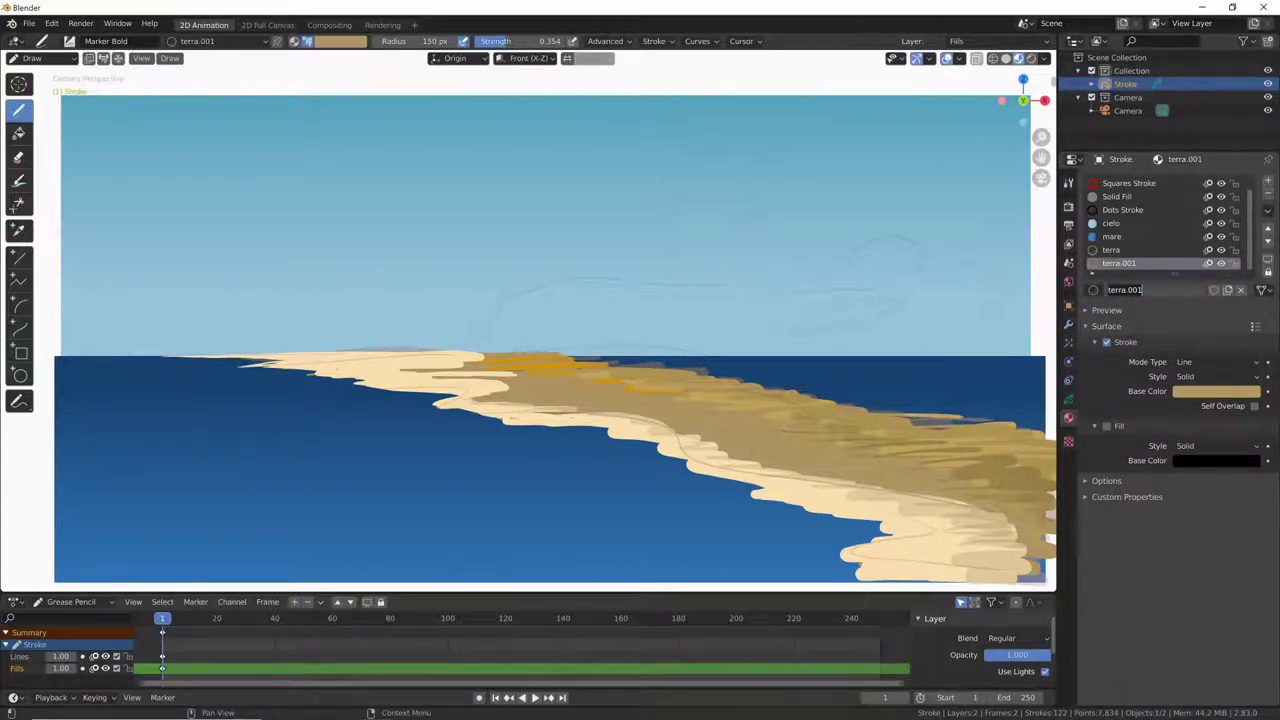
type("rocce")
key("Return")
Dull rocce's base colour to greyish taupe (S 0.152, V 0.580) and make the brush use the material colour
left_click(1198, 392)
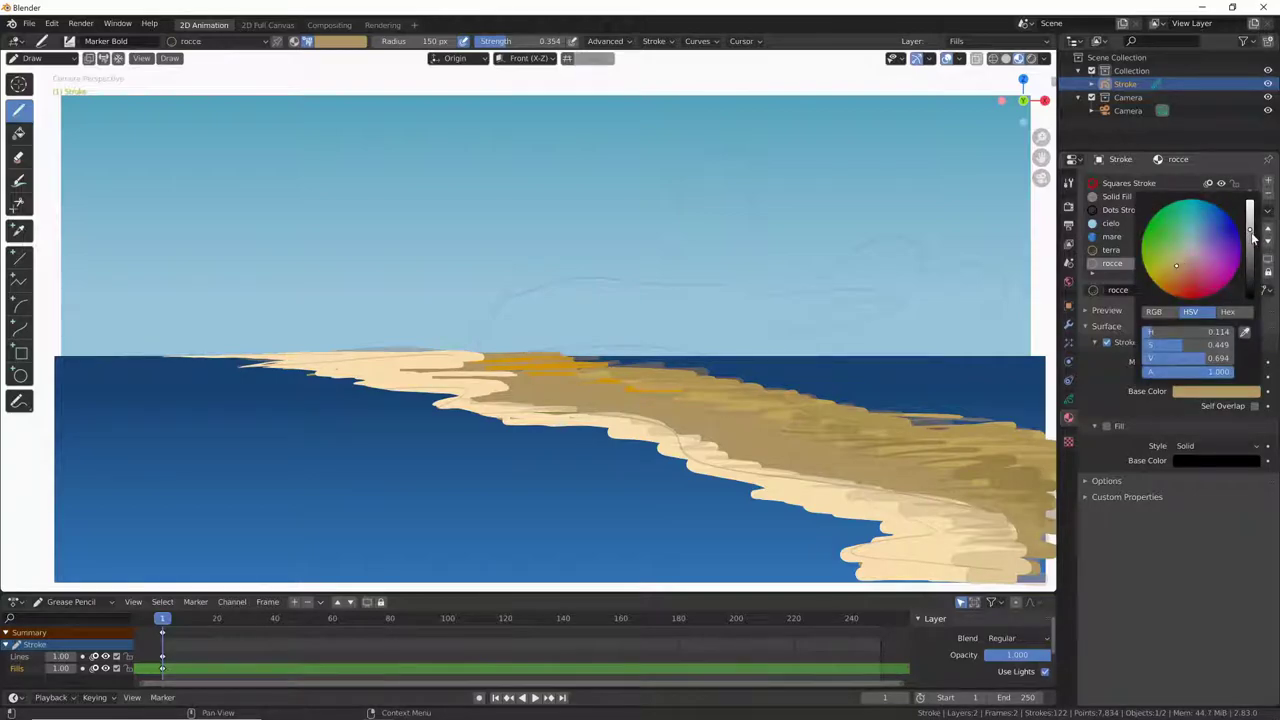
left_click_drag(1249, 229, 1249, 241)
left_click(1189, 257)
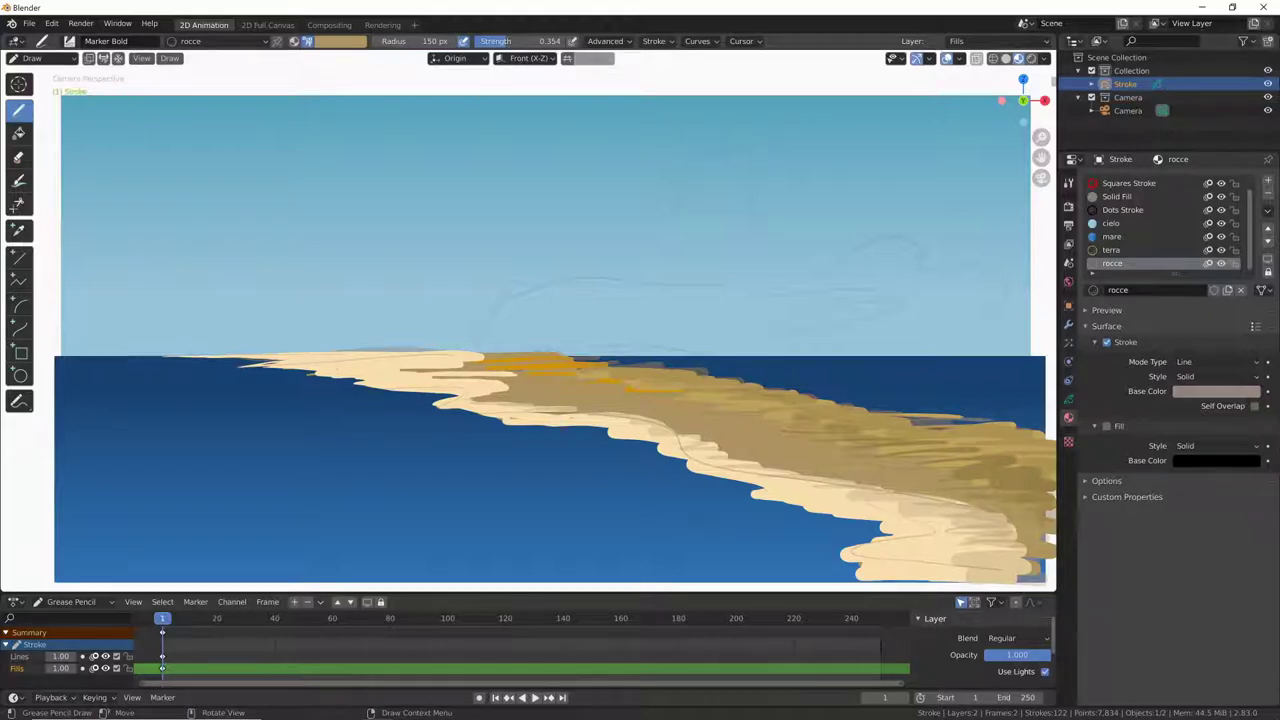
left_click(294, 41)
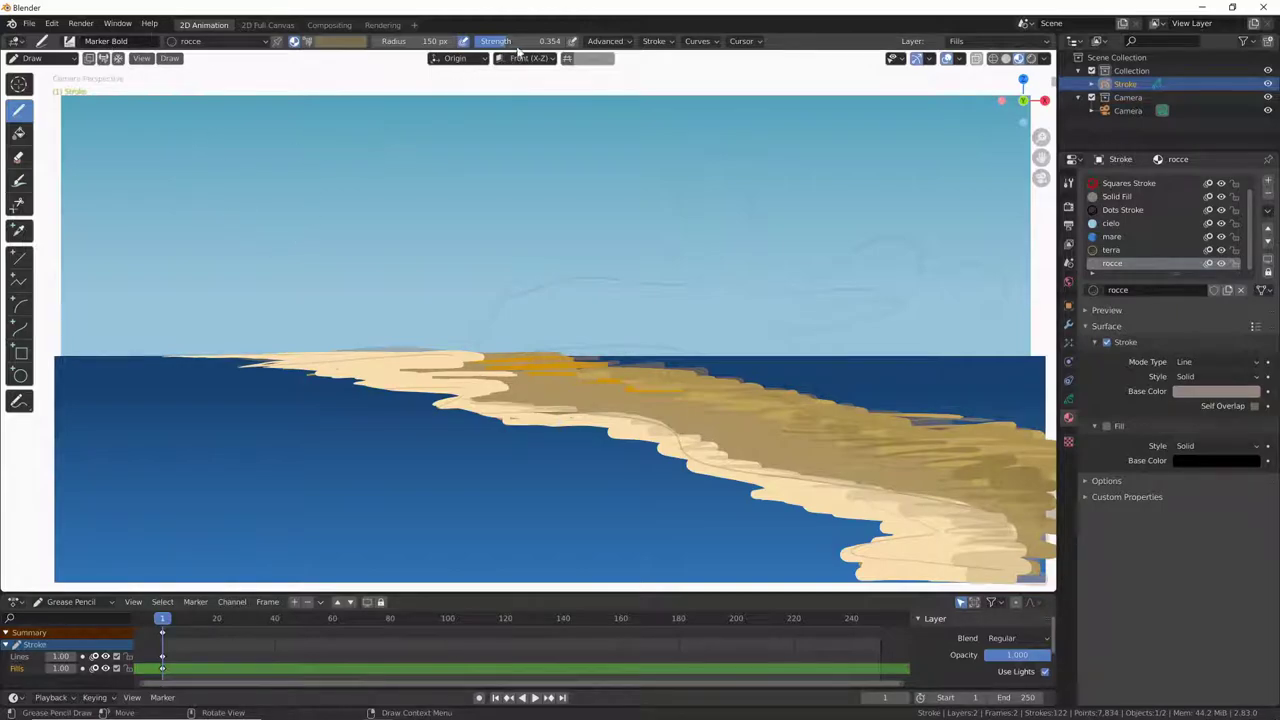
Paint a broad rocce headland above the sand at strength 0.278, then add light tinted strokes on the rock
left_click_drag(500, 41, 566, 41)
mouse_move(476, 350)
left_mouse_down()
mouse_move(540, 290)
mouse_move(490, 345)
mouse_move(606, 347)
mouse_move(520, 335)
mouse_move(540, 305)
mouse_move(590, 285)
mouse_move(571, 323)
mouse_move(720, 350)
mouse_move(590, 364)
mouse_move(600, 376)
mouse_move(668, 342)
mouse_move(606, 282)
mouse_move(764, 290)
mouse_move(690, 318)
mouse_move(795, 372)
mouse_move(700, 382)
mouse_move(808, 390)
left_mouse_up()
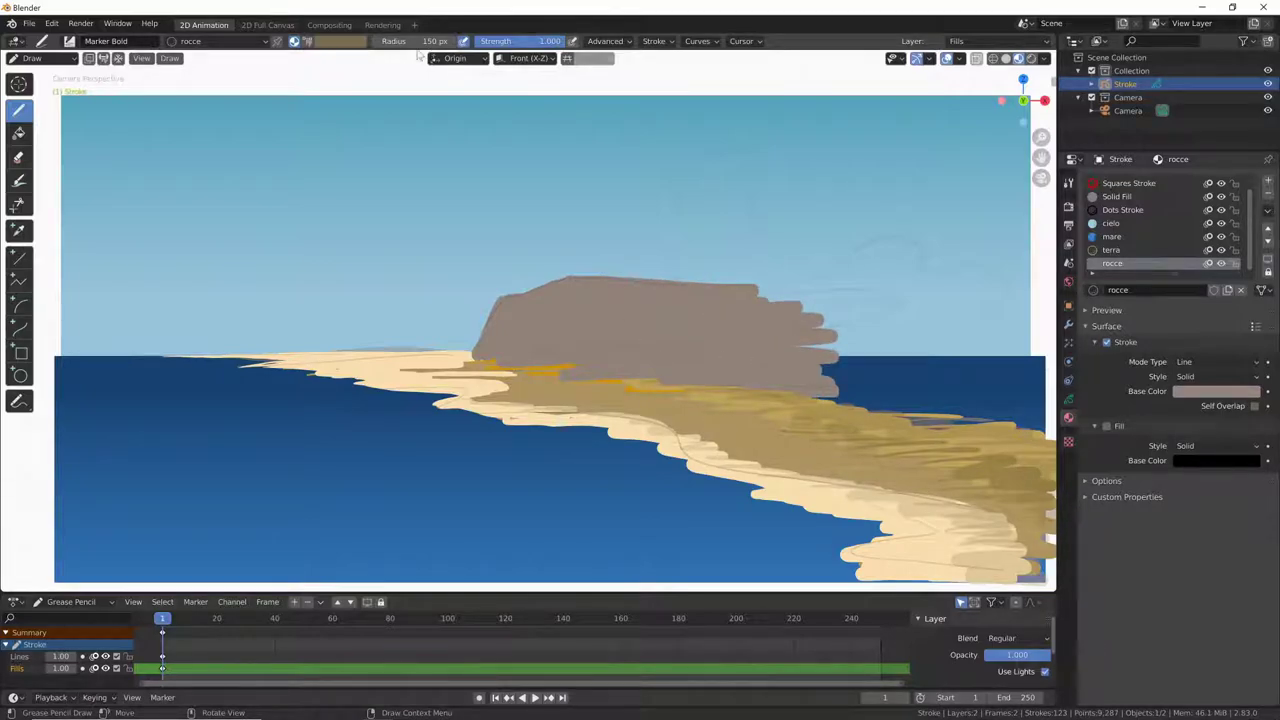
left_click(307, 41)
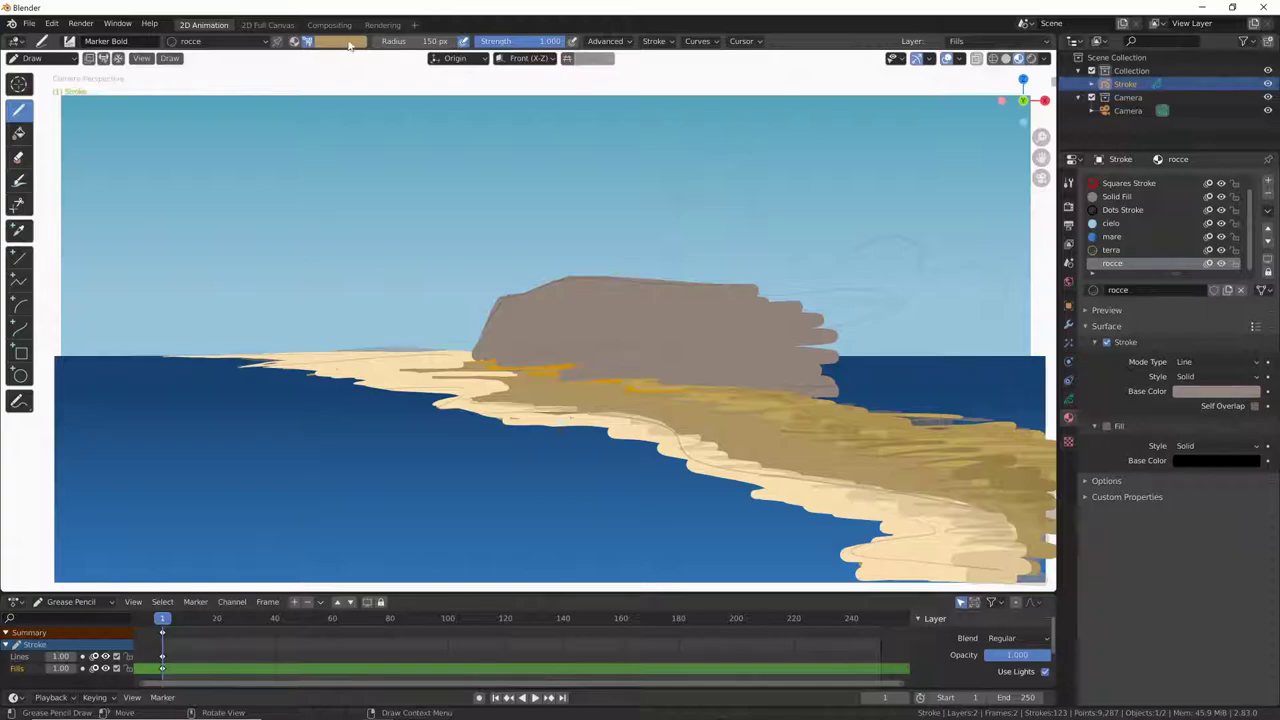
left_click(345, 42)
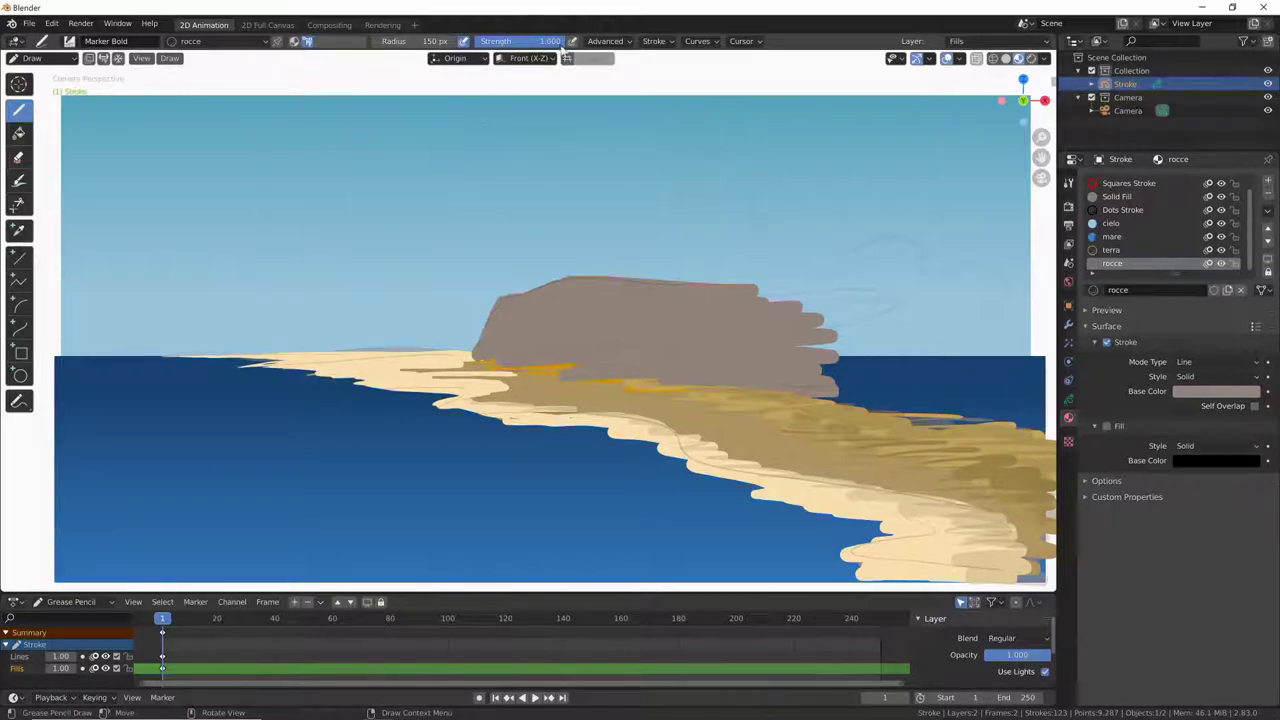
mouse_move(562, 42)
left_mouse_down()
mouse_move(515, 44)
mouse_move(474, 66)
left_mouse_up()
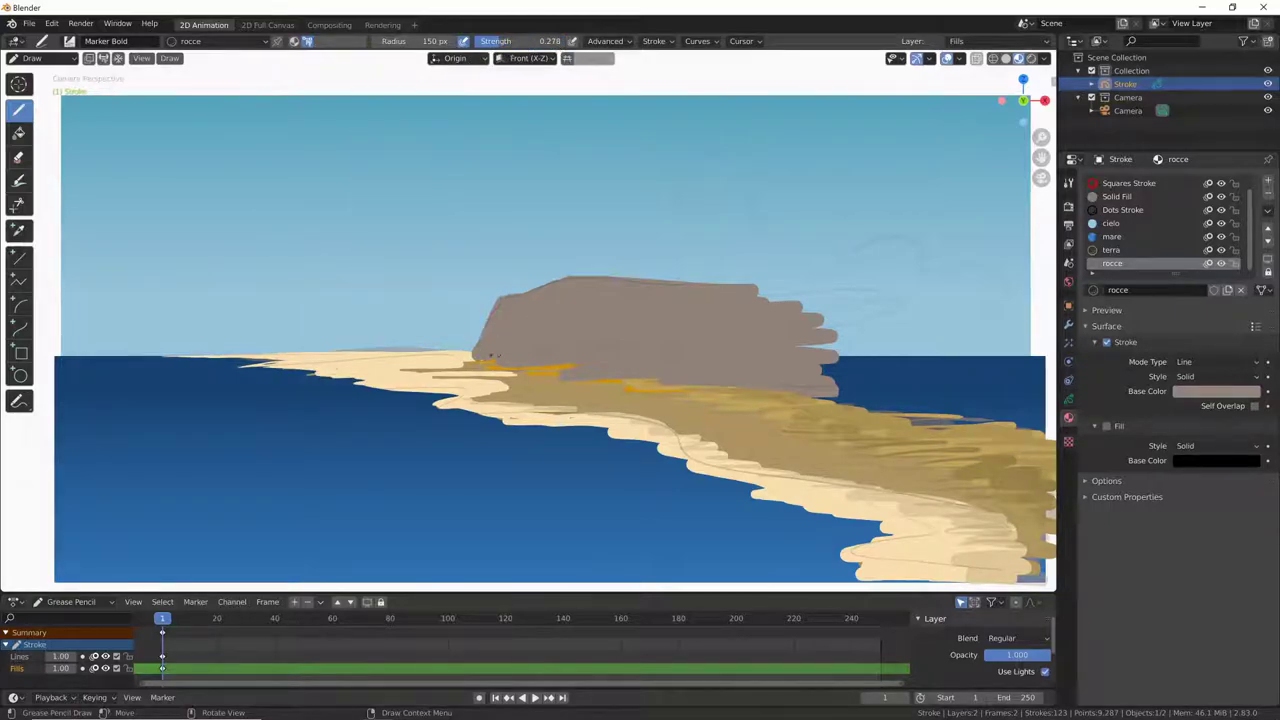
left_click_drag(519, 321, 517, 338)
Switch to the Marker Chisel brush with a dark grey colour from the palette
left_click(69, 41)
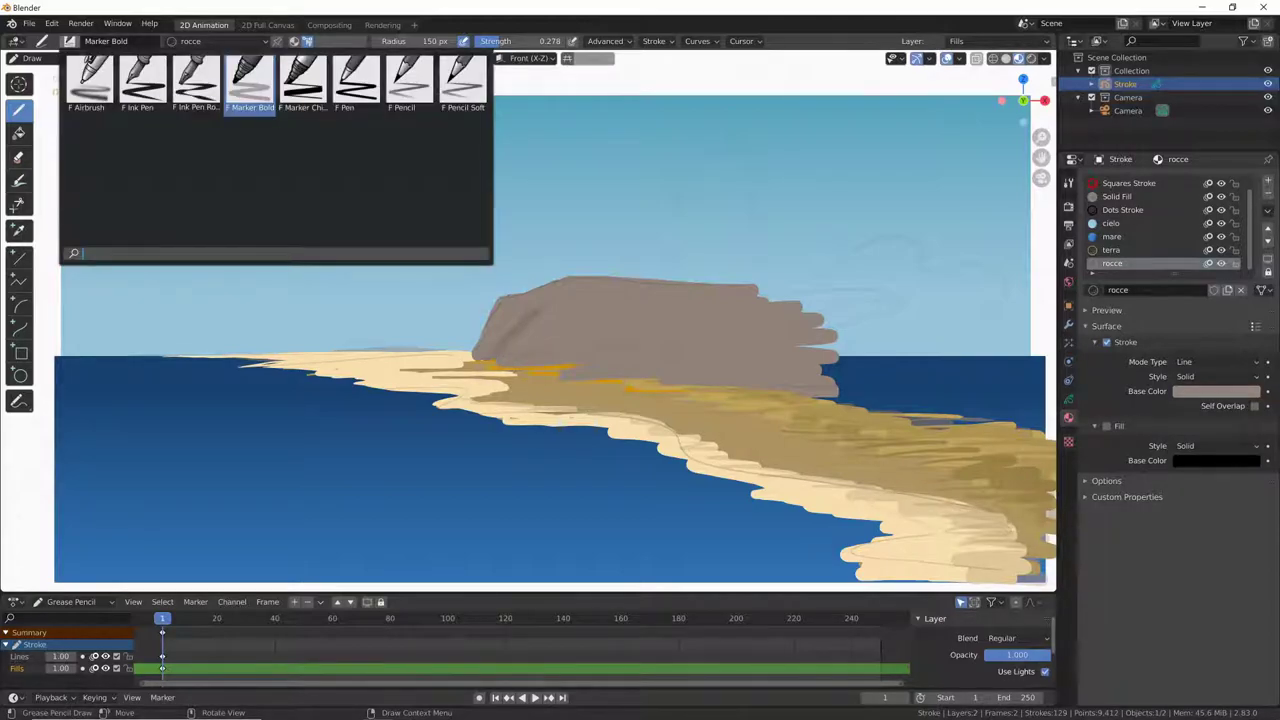
left_click(303, 80)
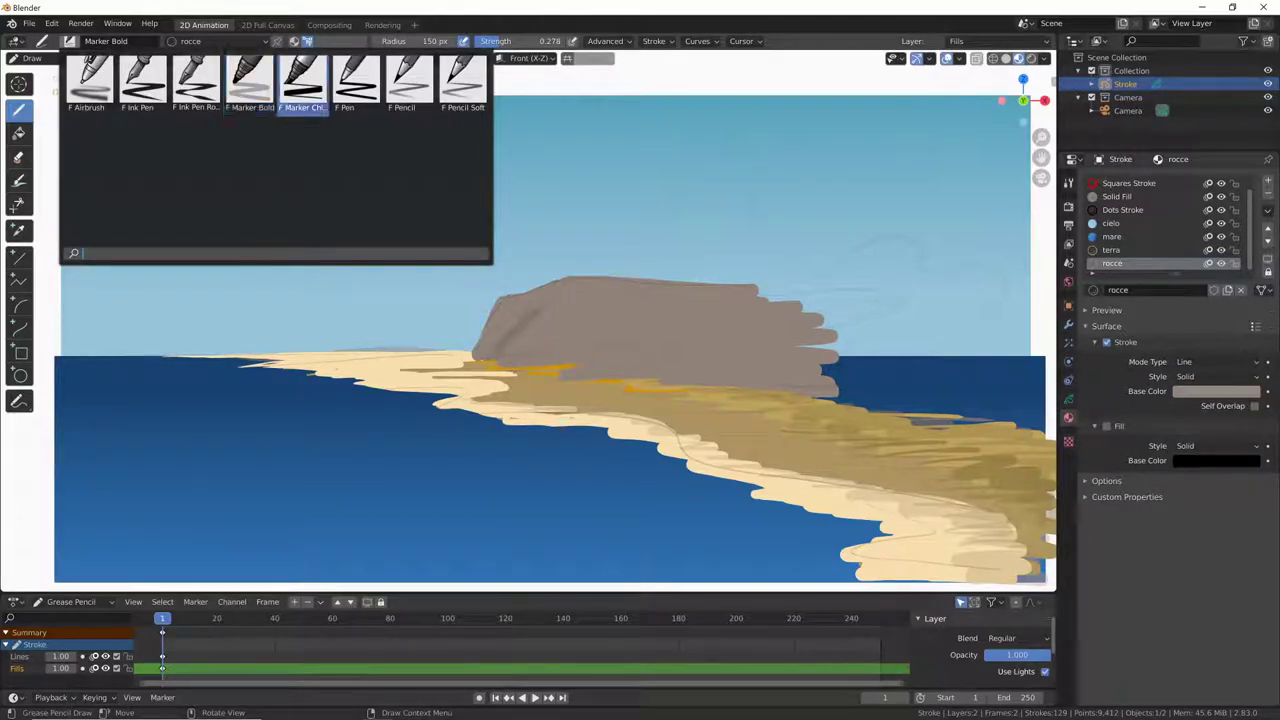
left_click(340, 42)
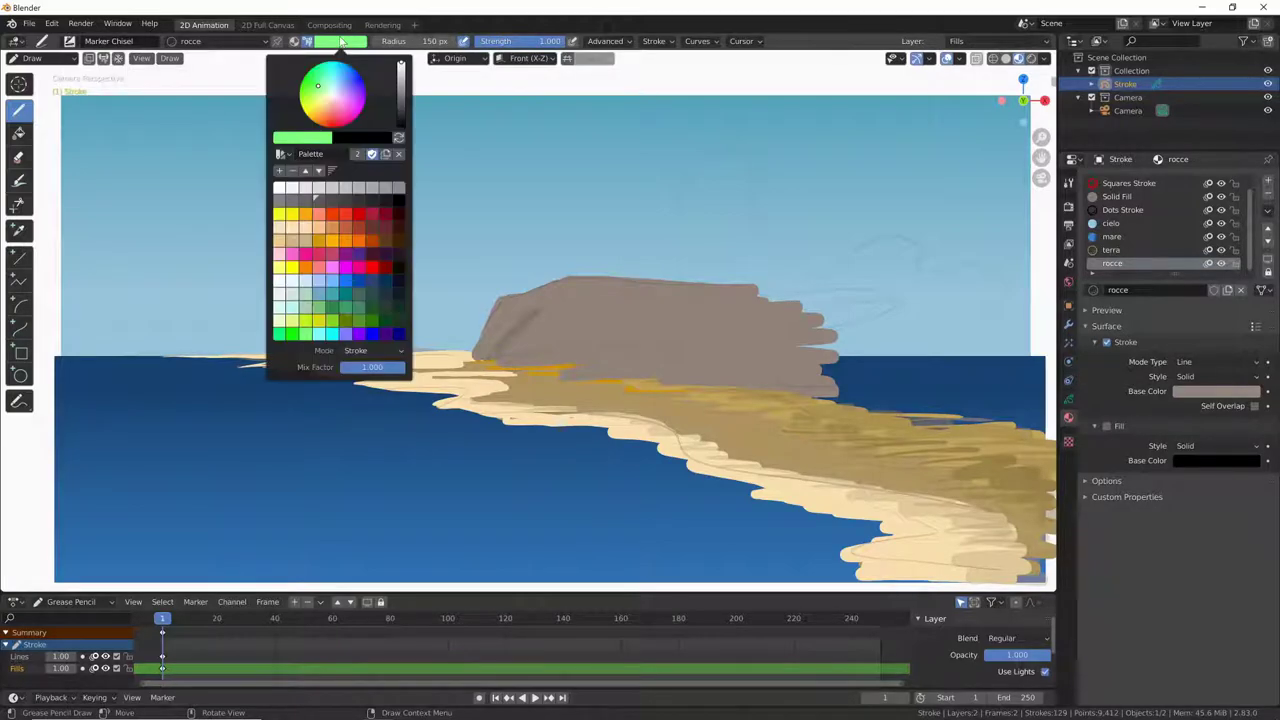
left_click(335, 44)
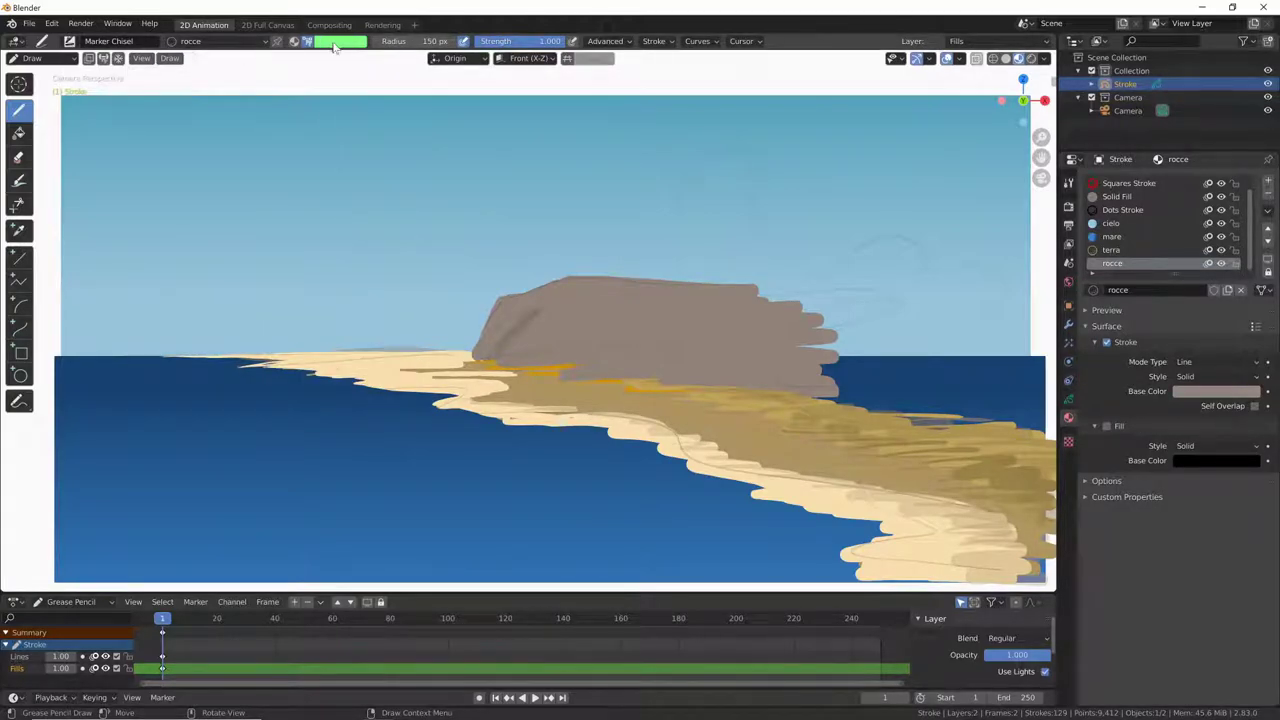
left_click(336, 45)
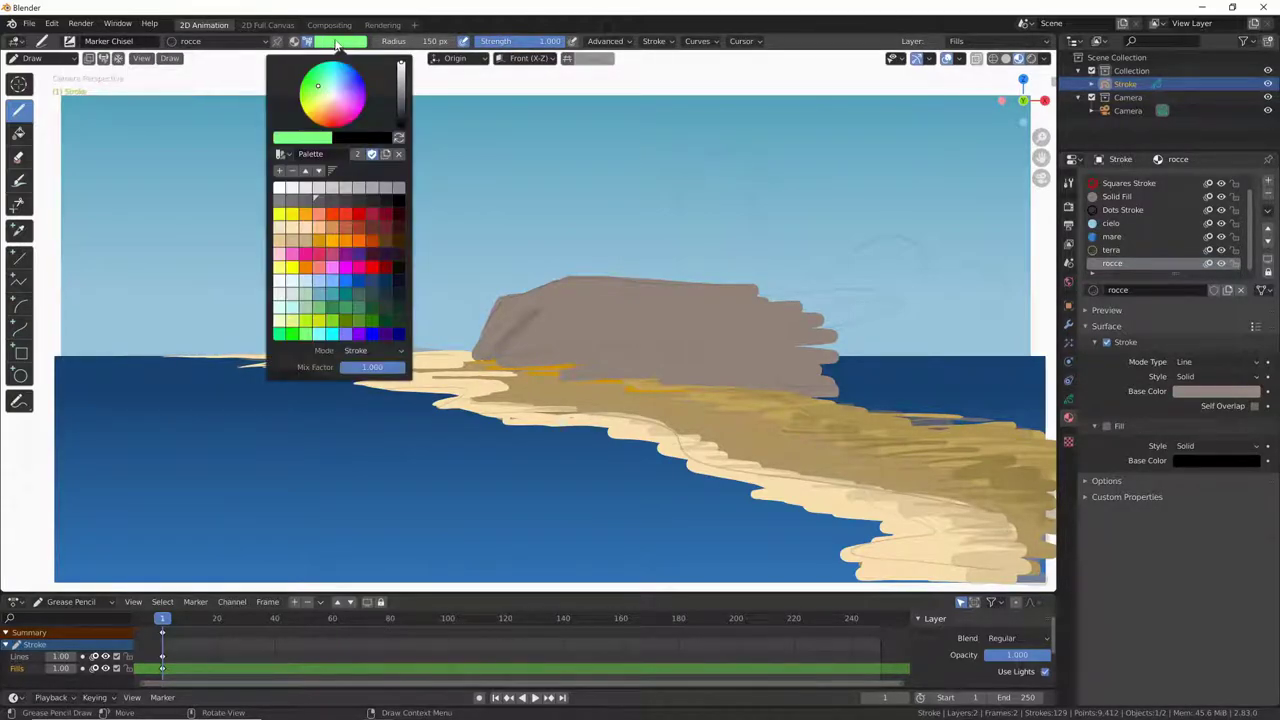
left_click(319, 199)
Paint dark grey shading on the rock's face, lower edge and base at strength 0.390, undoing bad strokes
left_click_drag(490, 357, 584, 347)
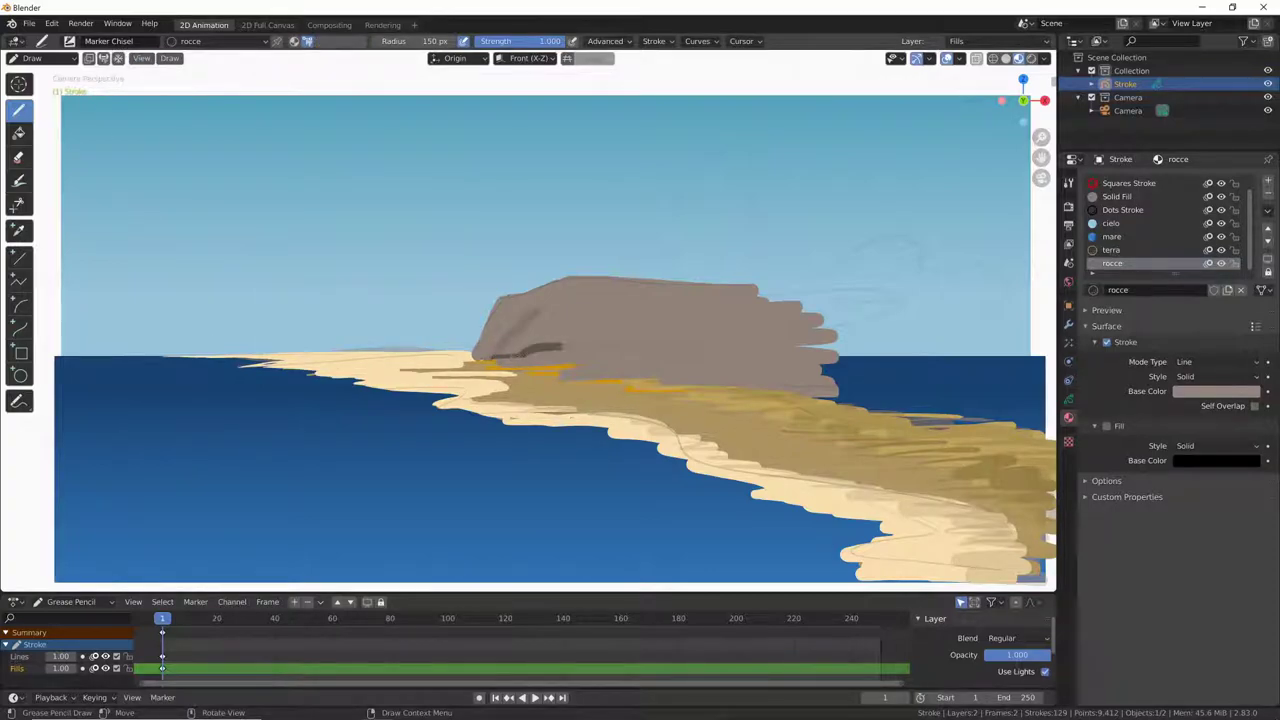
mouse_move(545, 44)
left_mouse_down()
mouse_move(507, 50)
mouse_move(526, 216)
left_mouse_up()
key("ctrl+z")
key("ctrl+z")
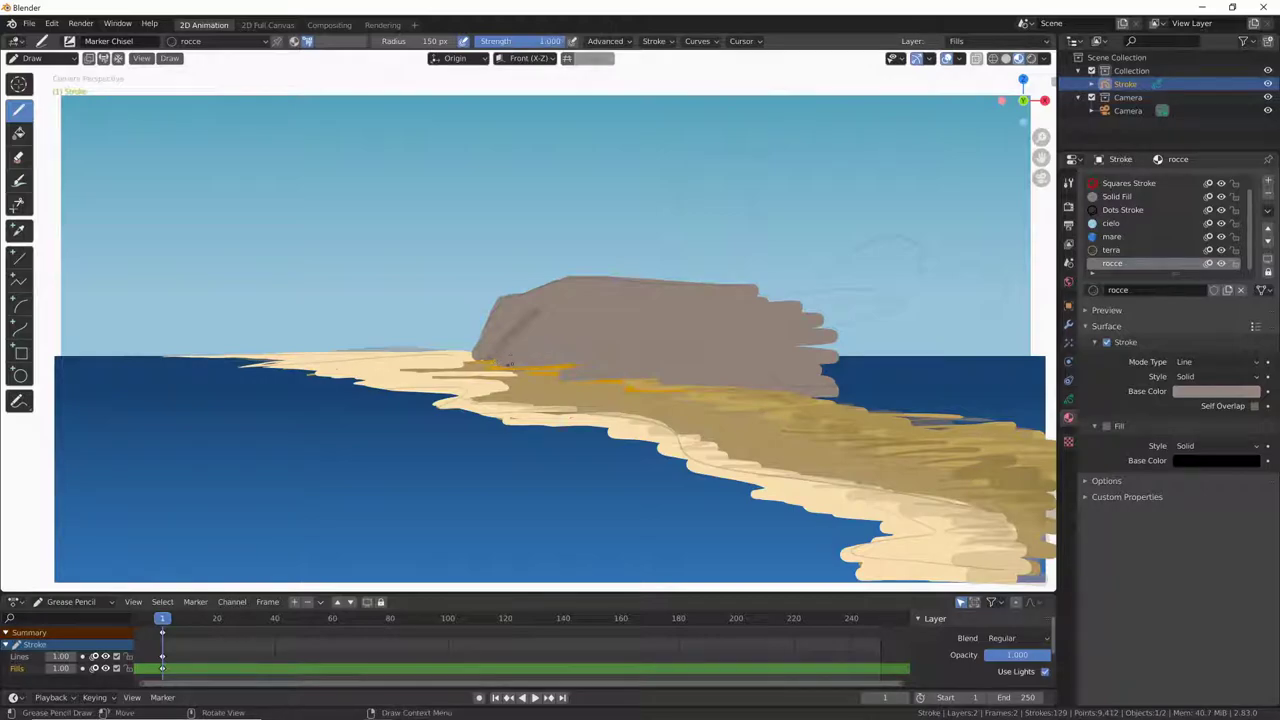
left_click_drag(513, 354, 590, 344)
key("ctrl+z")
left_click_drag(530, 41, 463, 59)
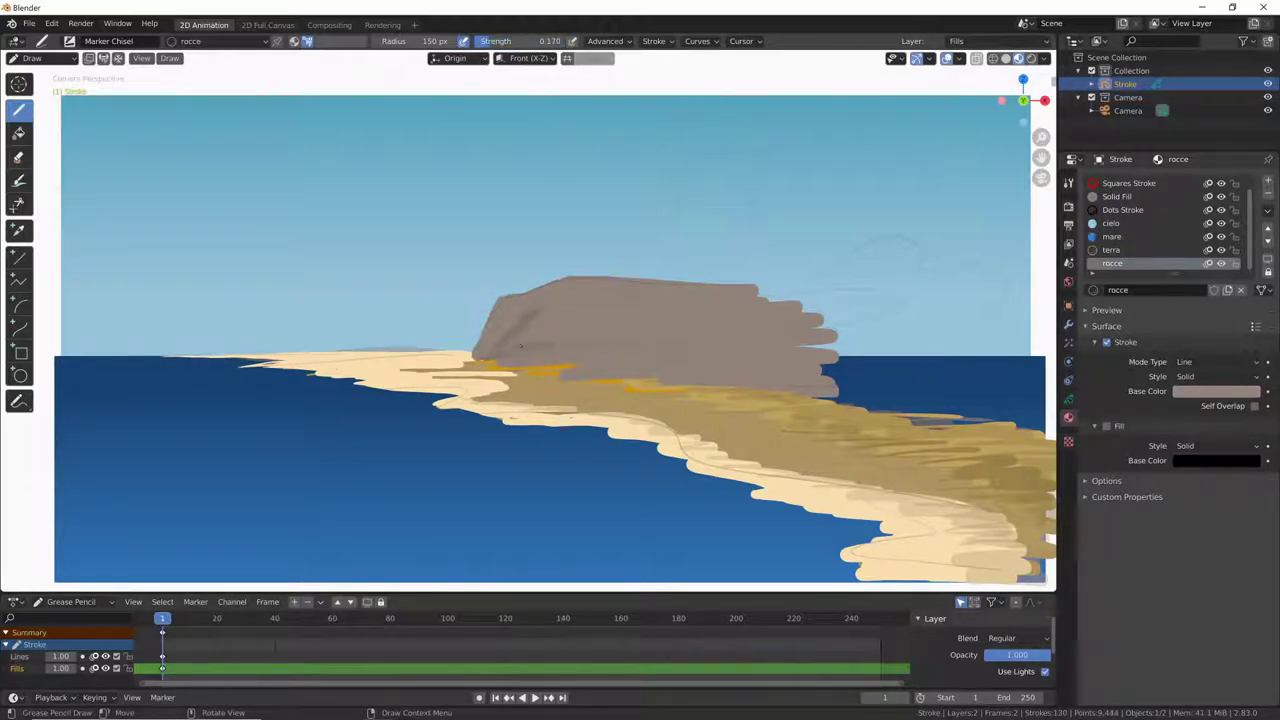
mouse_move(598, 301)
left_mouse_down()
mouse_move(583, 338)
mouse_move(510, 350)
left_mouse_up()
left_click_drag(509, 45, 535, 45)
mouse_move(614, 298)
left_mouse_down()
mouse_move(600, 326)
mouse_move(556, 334)
left_mouse_up()
mouse_move(600, 370)
left_mouse_down()
mouse_move(704, 372)
mouse_move(622, 346)
mouse_move(680, 310)
mouse_move(640, 340)
mouse_move(700, 318)
mouse_move(600, 338)
left_mouse_up()
Undo the stray dot in the sky, load the stock Palette, and make a single-user copy of it
key("ctrl+z")
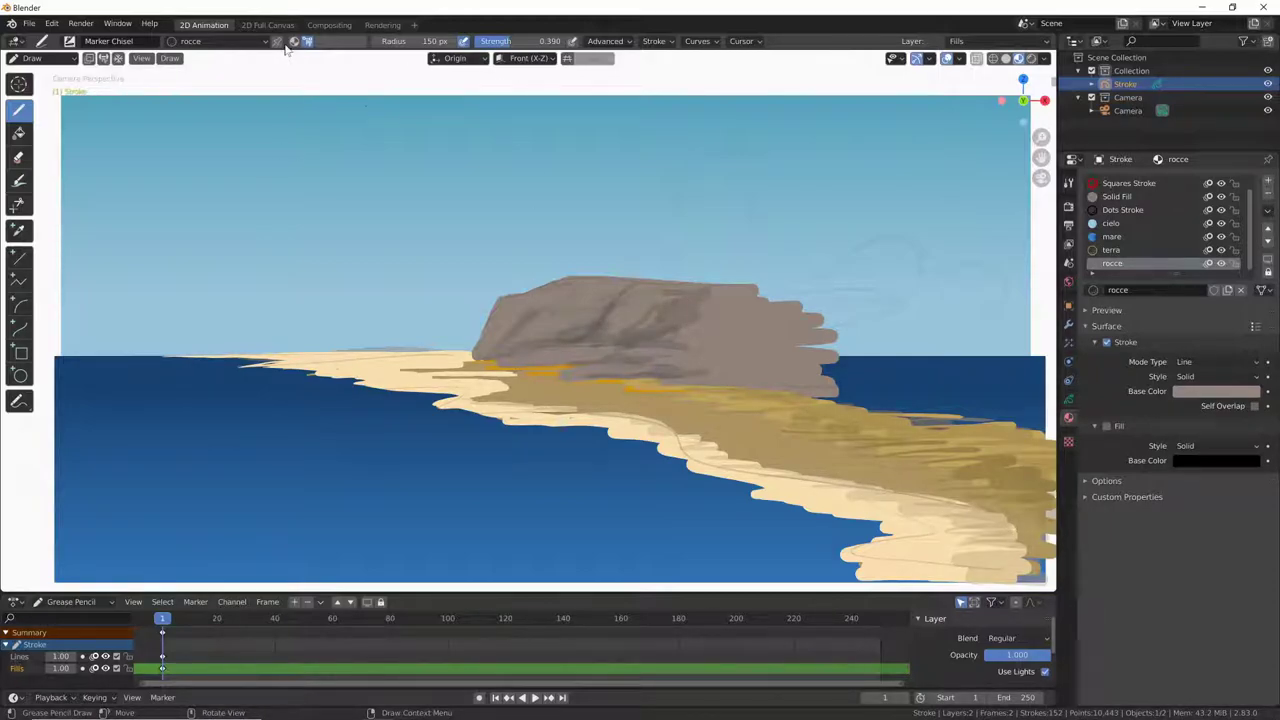
left_click(348, 45)
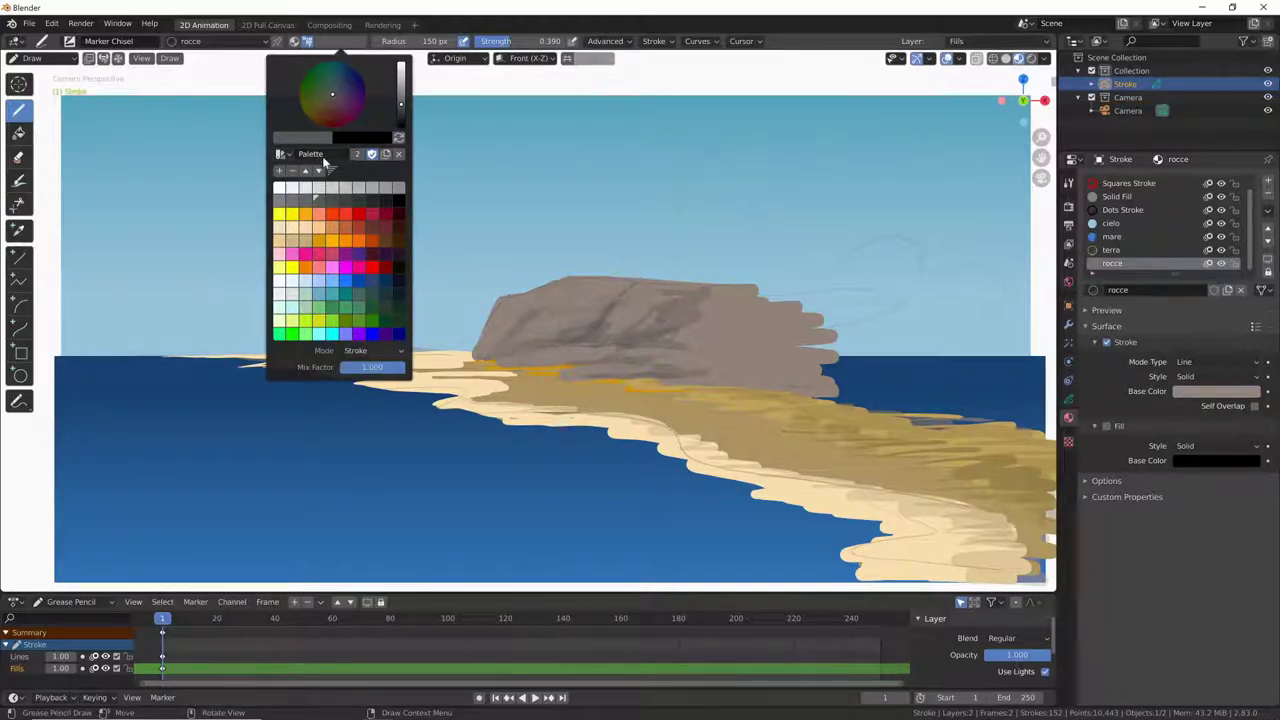
left_click(282, 154)
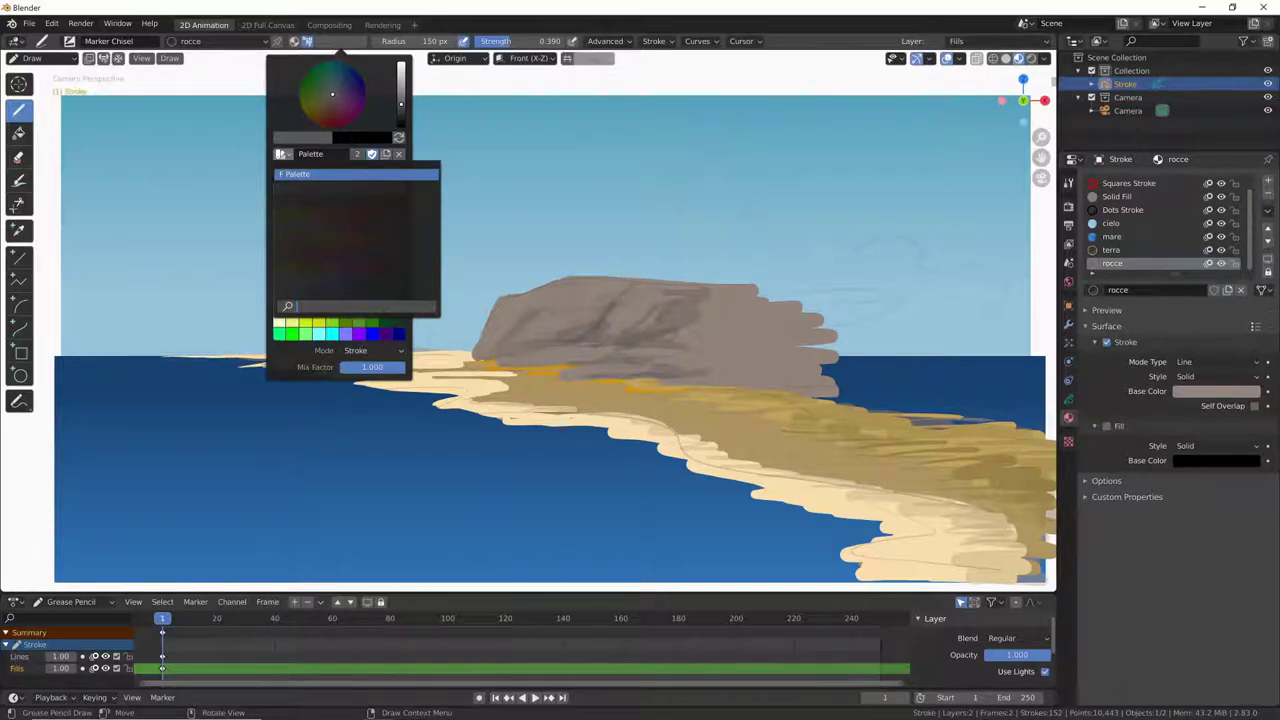
key("Return")
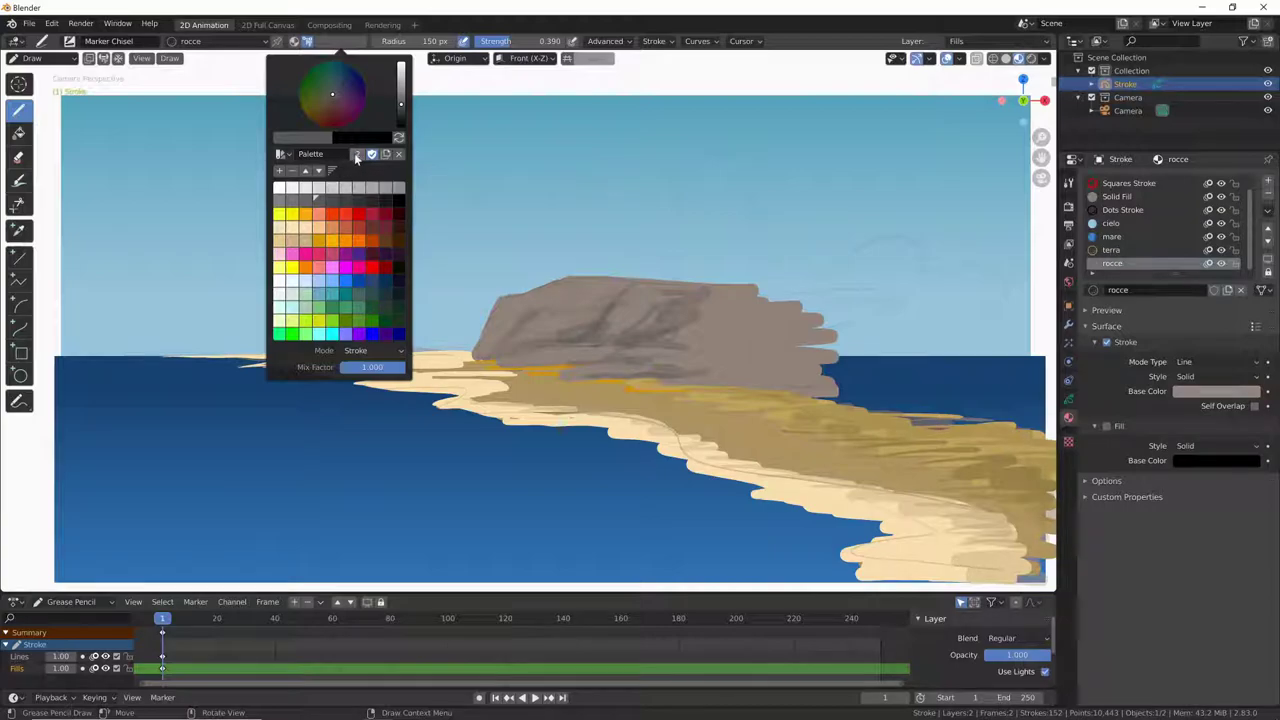
left_click(356, 157)
Keep Palette.001 as the active palette and rename it tavolozza
left_click(290, 155)
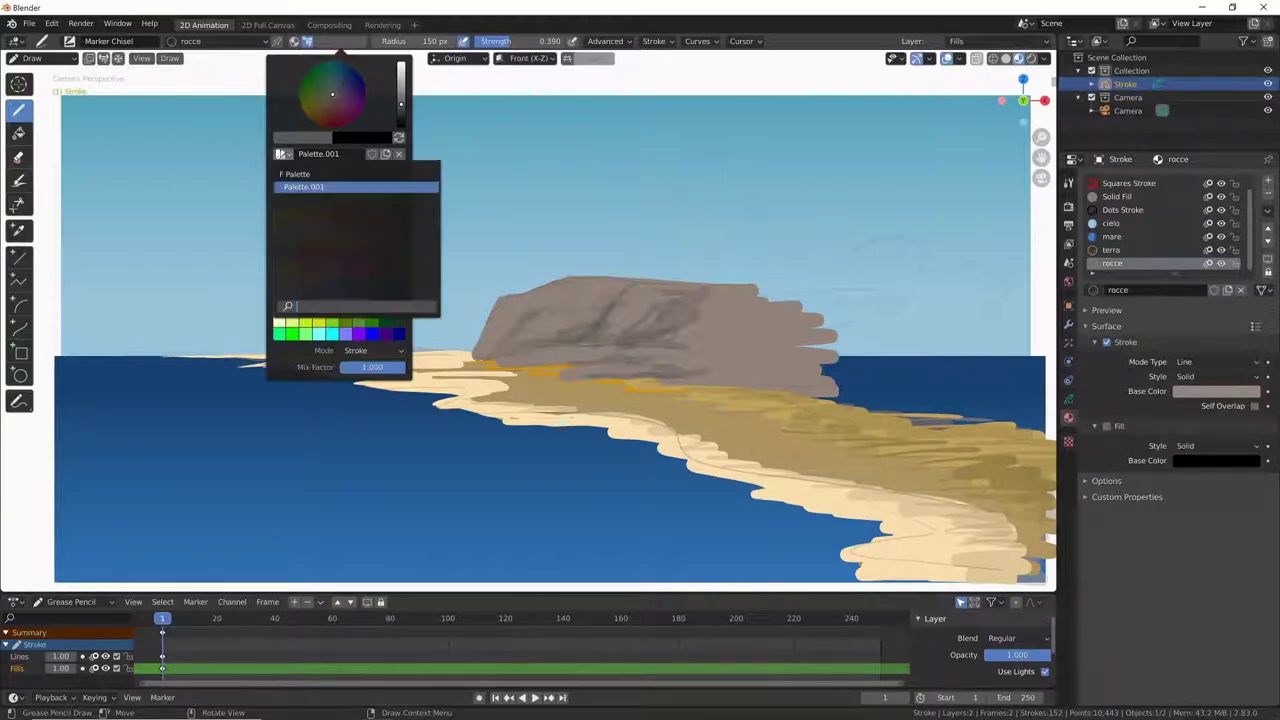
left_click(303, 187)
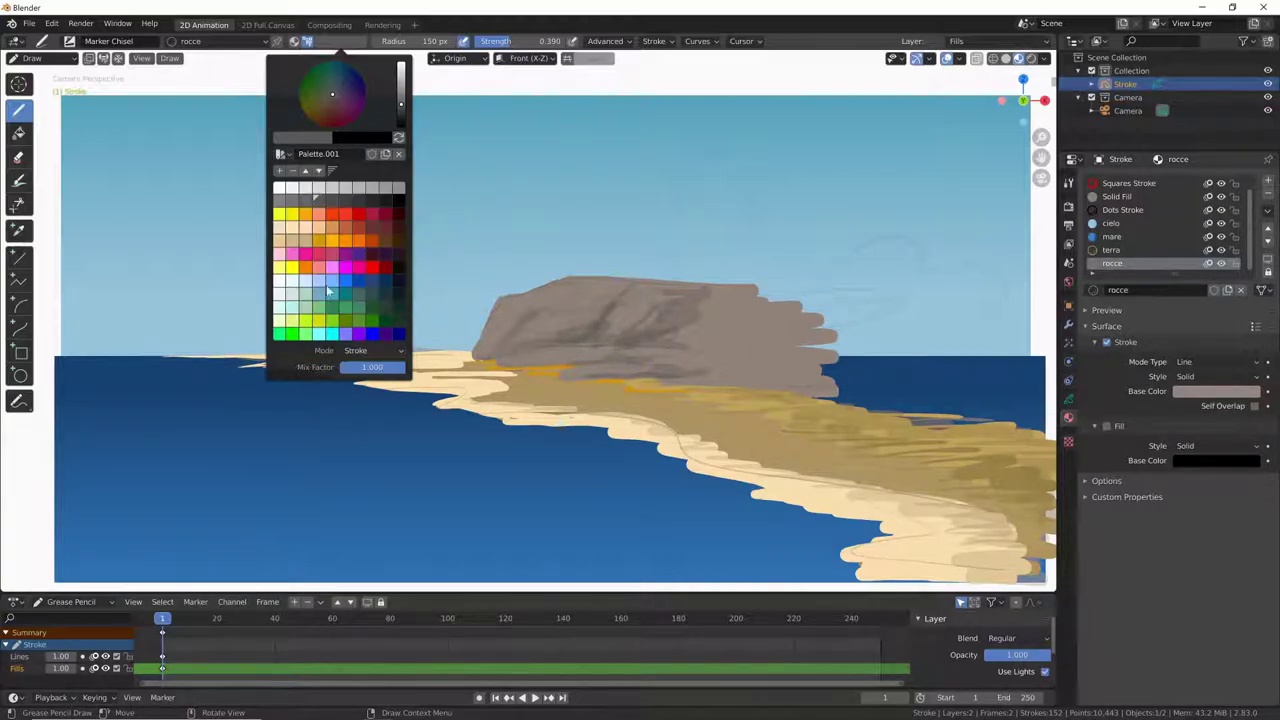
double_click(338, 154)
key("BackSpace")
type("lozza")
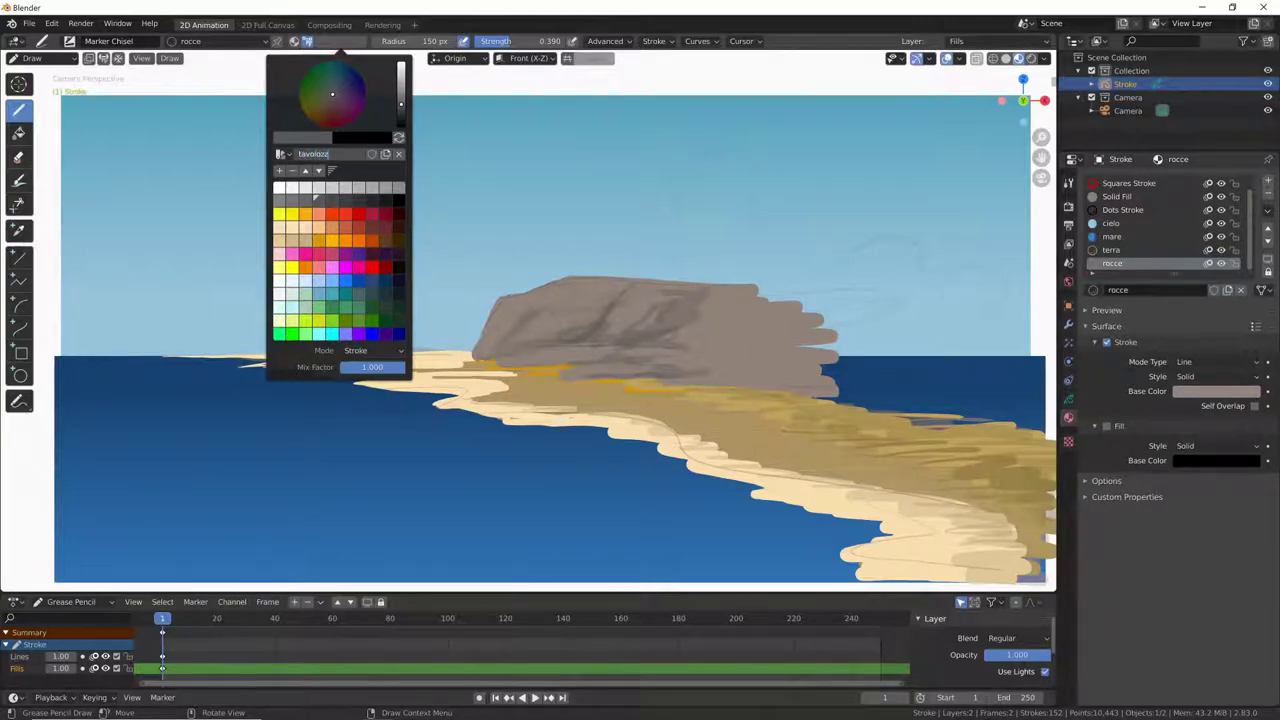
key("Return")
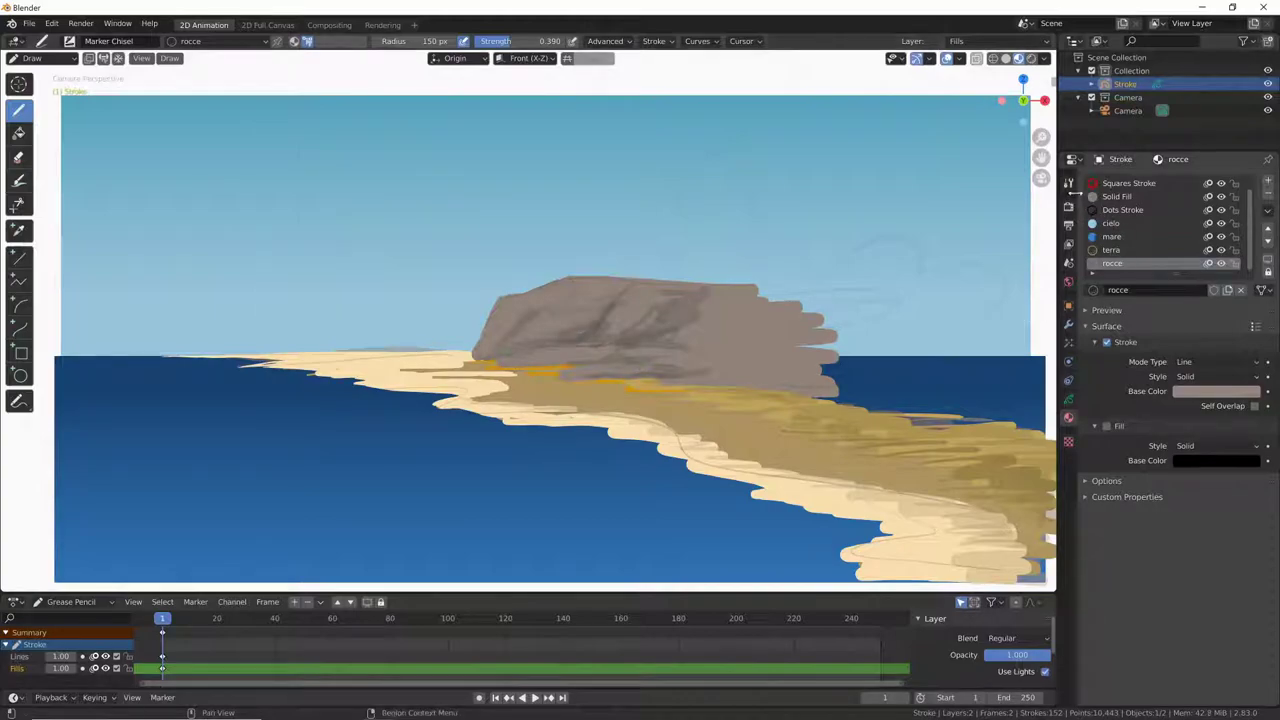
Show the active brush's palette and sort tavolozza by hue, then by value
left_click(1068, 182)
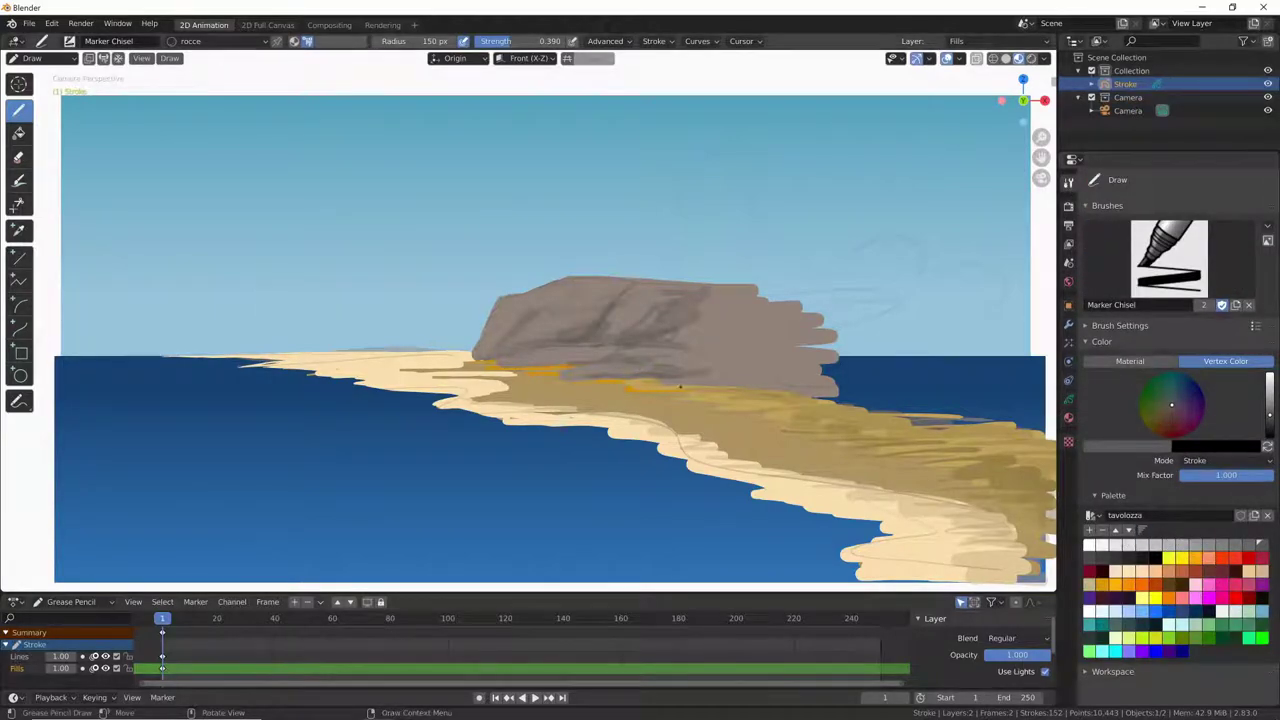
left_click(341, 47)
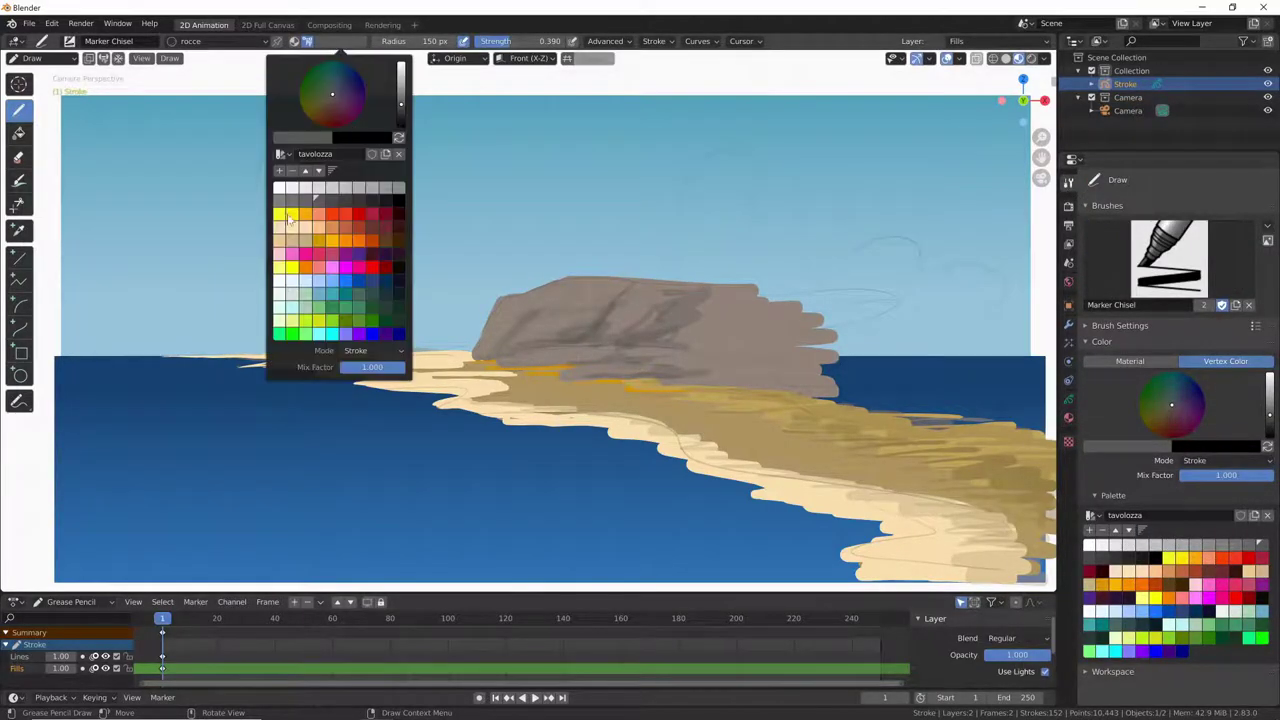
left_click(341, 42)
left_click(333, 171)
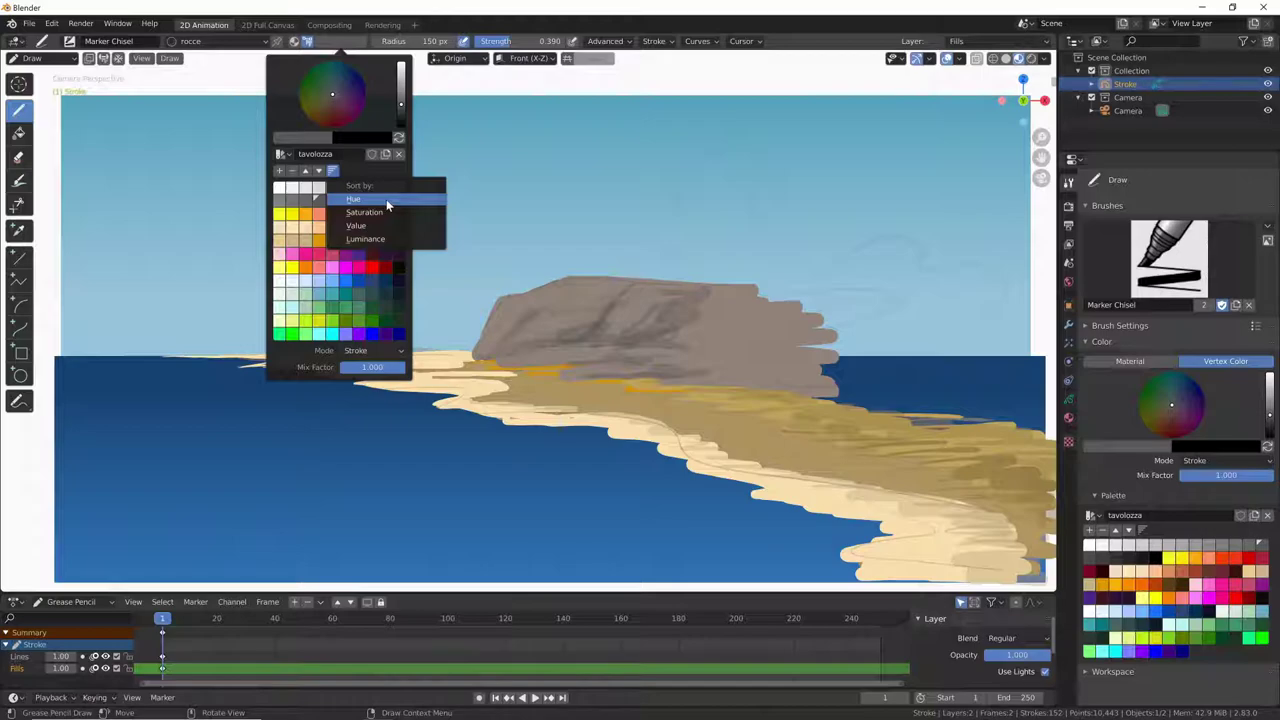
left_click(386, 199)
left_click(333, 171)
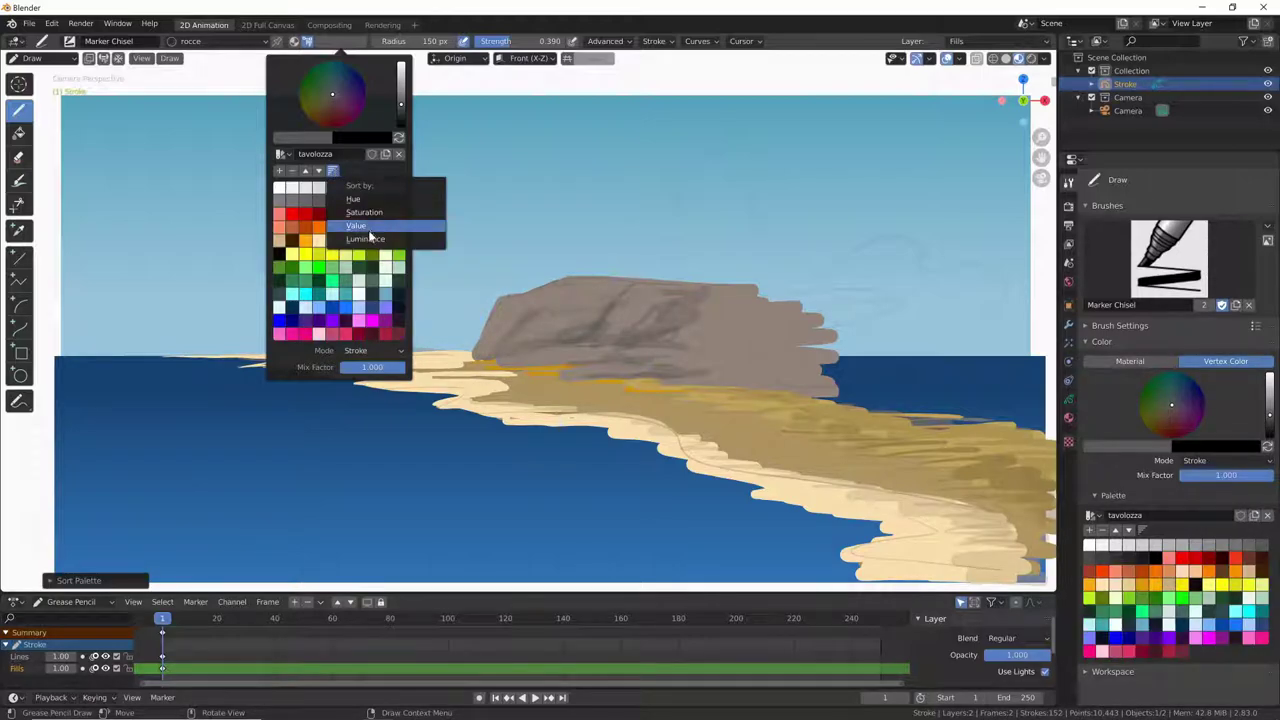
left_click(385, 237)
left_click(333, 171)
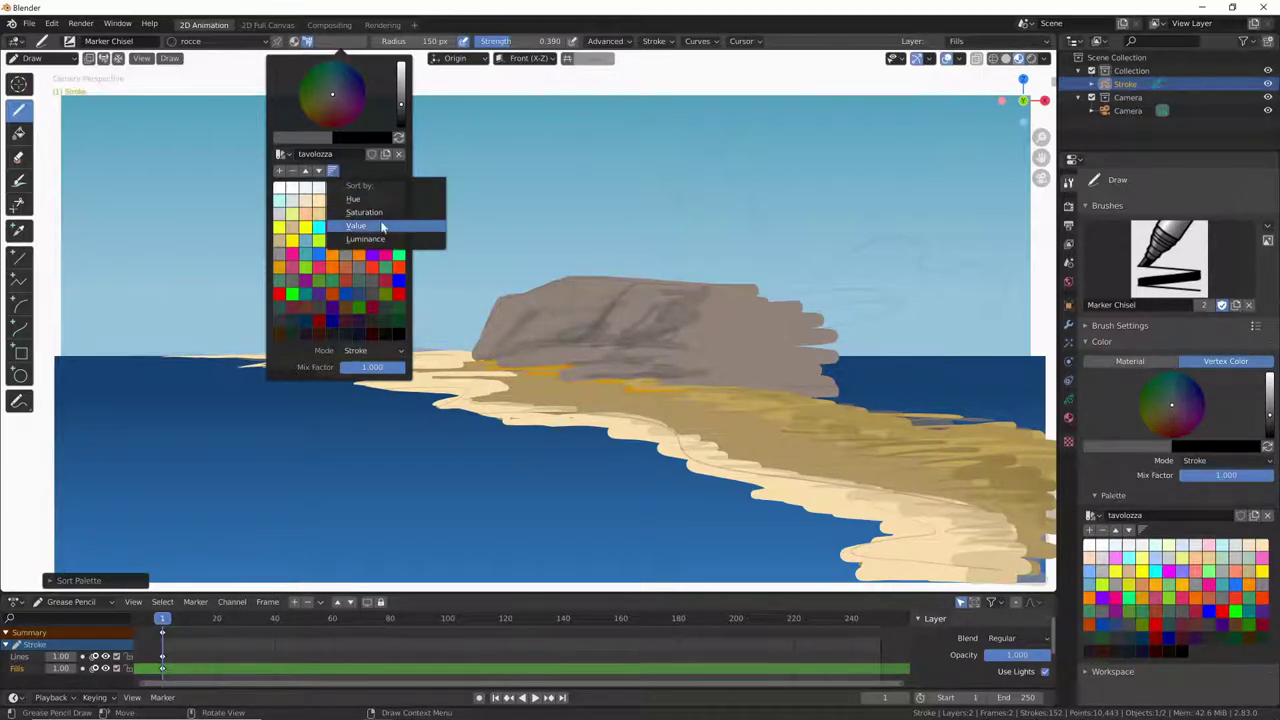
left_click(385, 226)
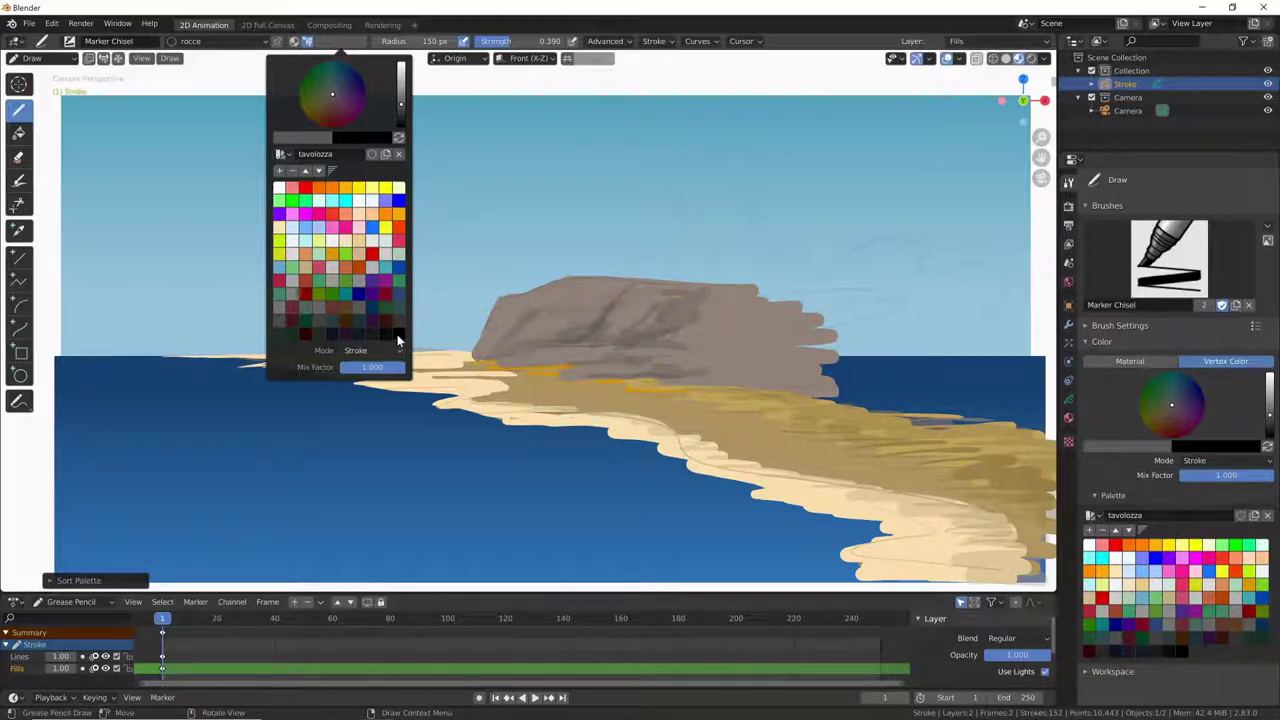
Re-sort the tavolozza colours several times, trying saturation and ending with a hue sort
left_click(333, 171)
left_click(368, 250)
left_click(333, 171)
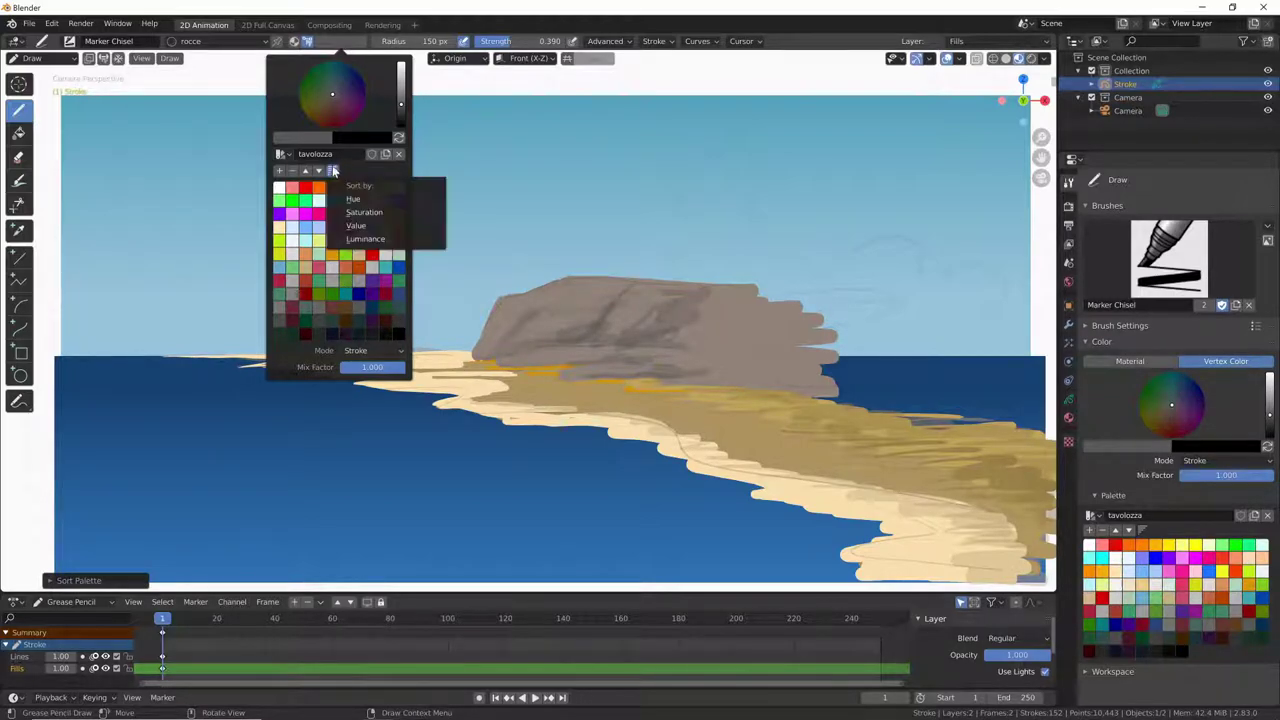
left_click(390, 240)
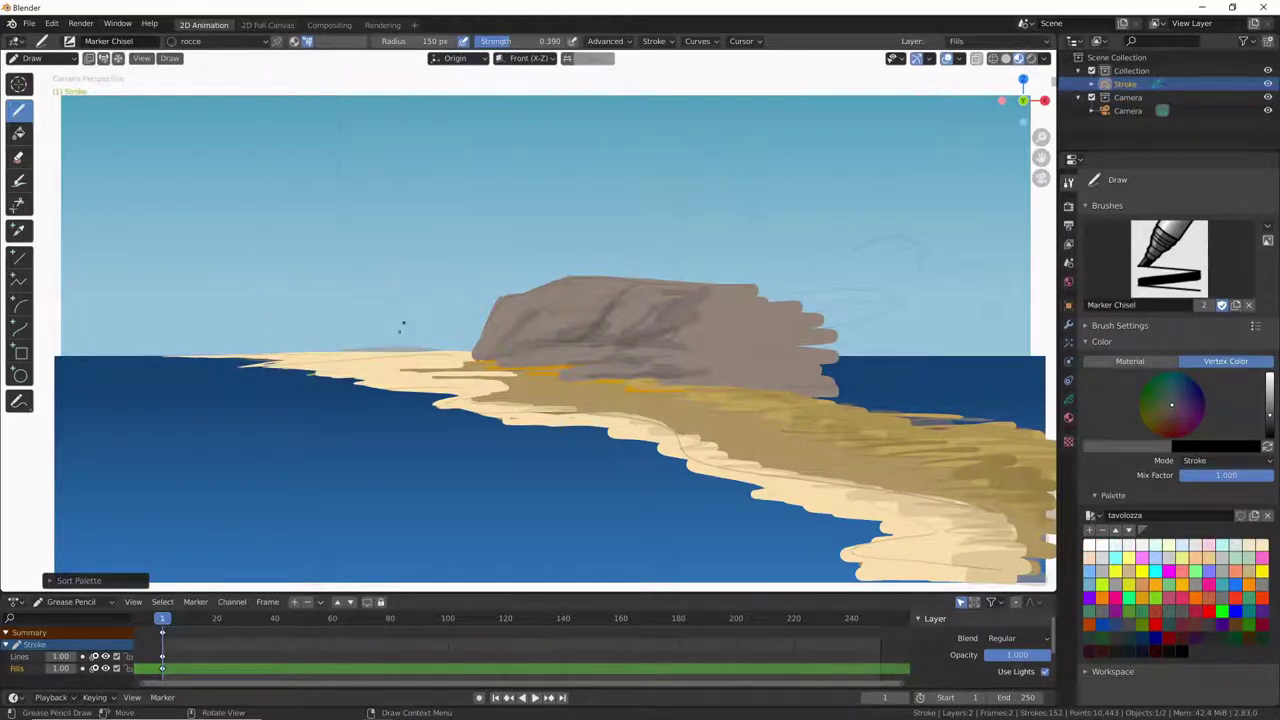
left_click(336, 45)
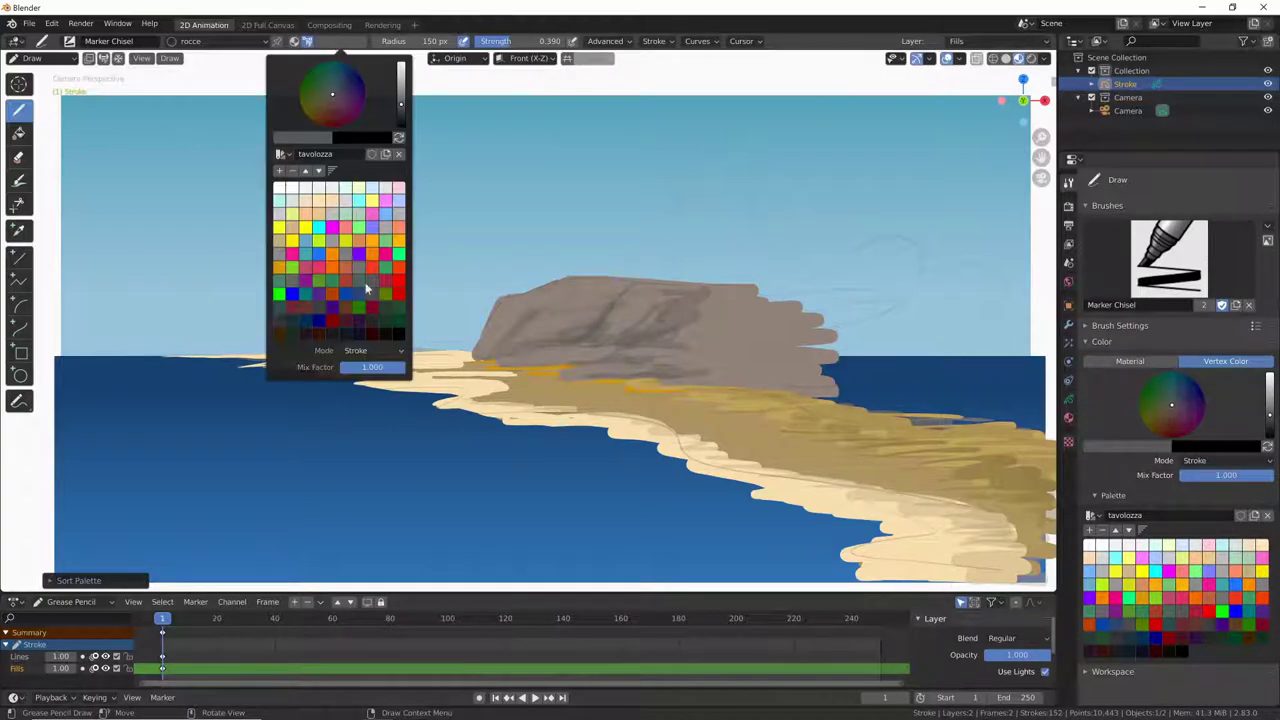
left_click(333, 171)
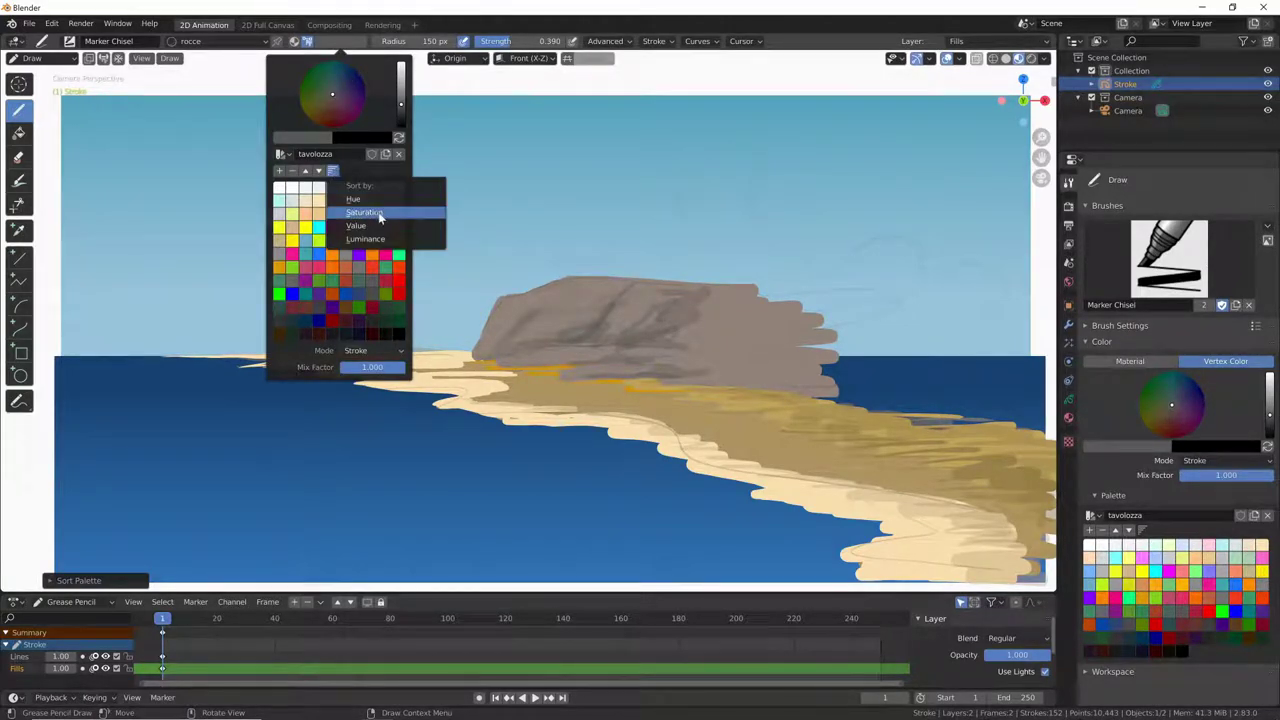
left_click(370, 212)
left_click(334, 172)
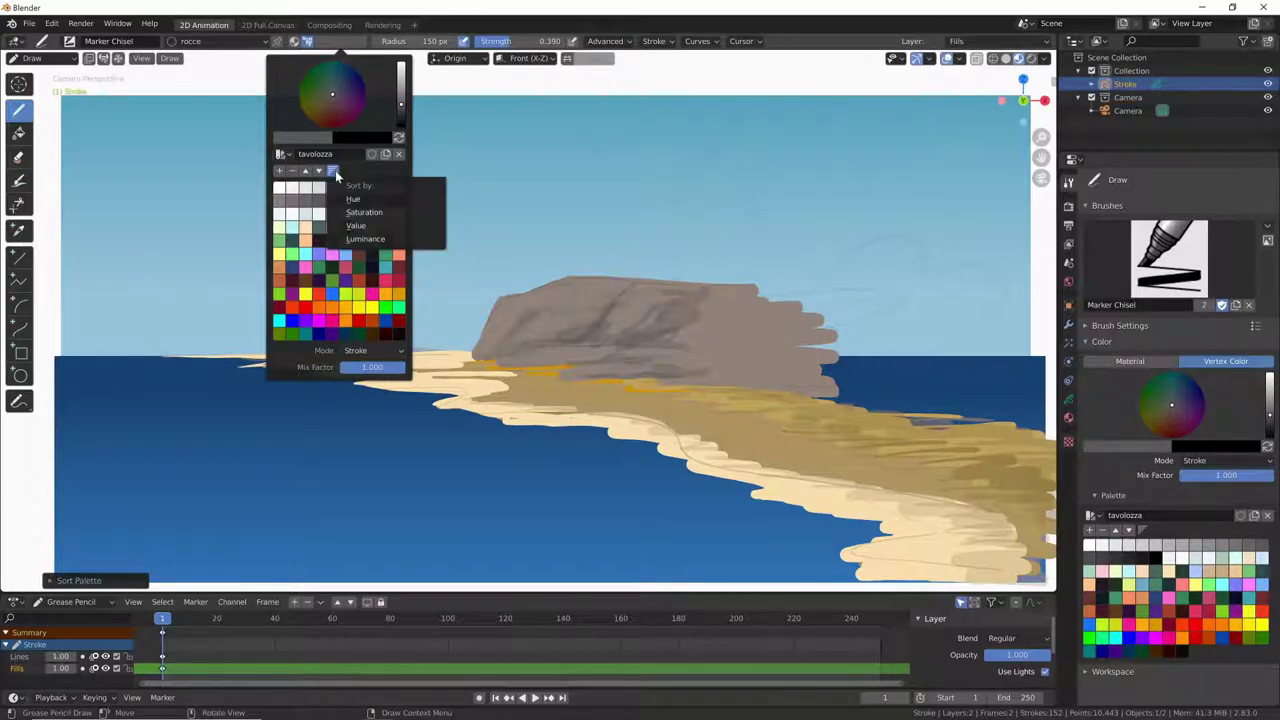
left_click(380, 212)
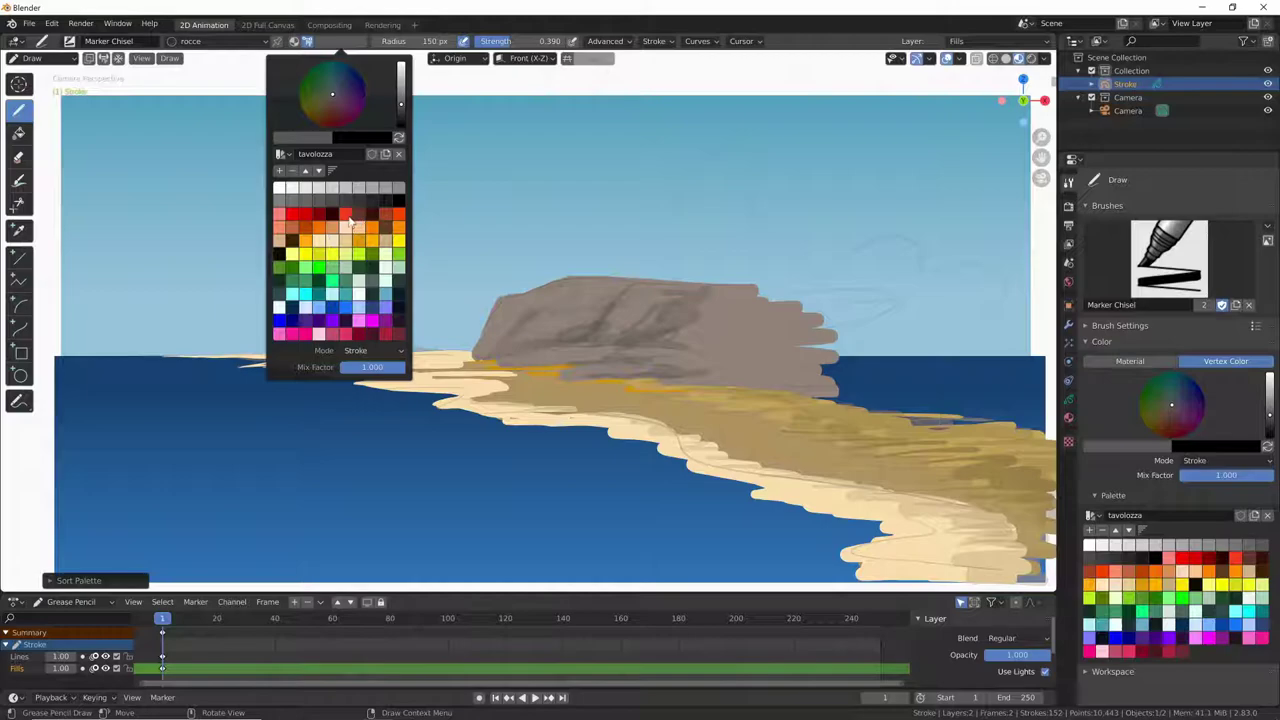
Try red swatches, then select a muted dark red and move it earlier in the palette
left_click(345, 215)
left_click(292, 171)
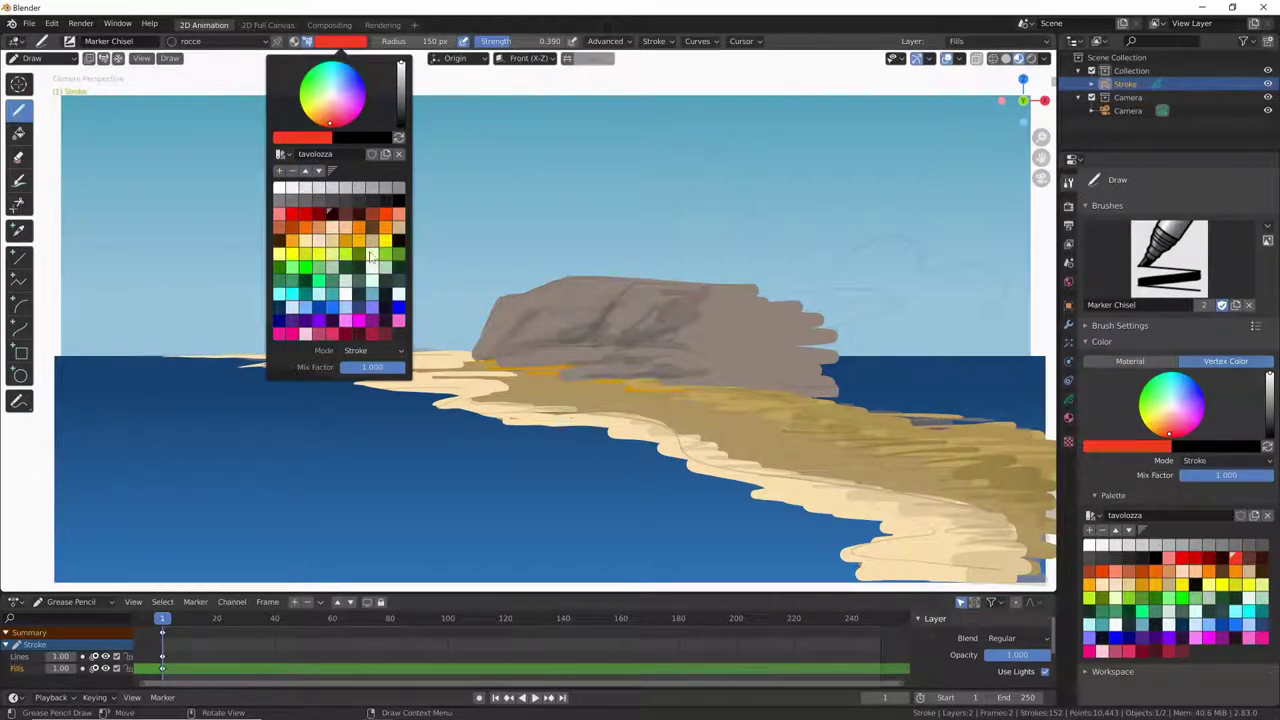
left_click(320, 216)
left_click(292, 172)
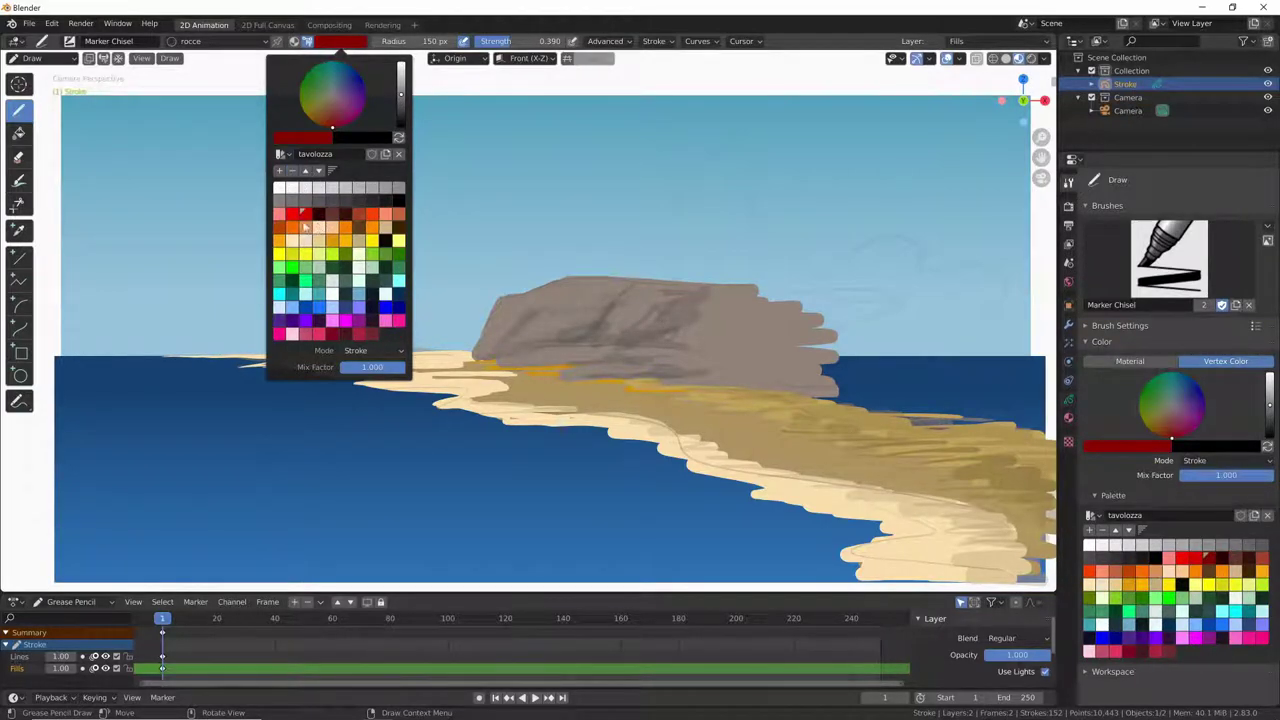
left_click(375, 329)
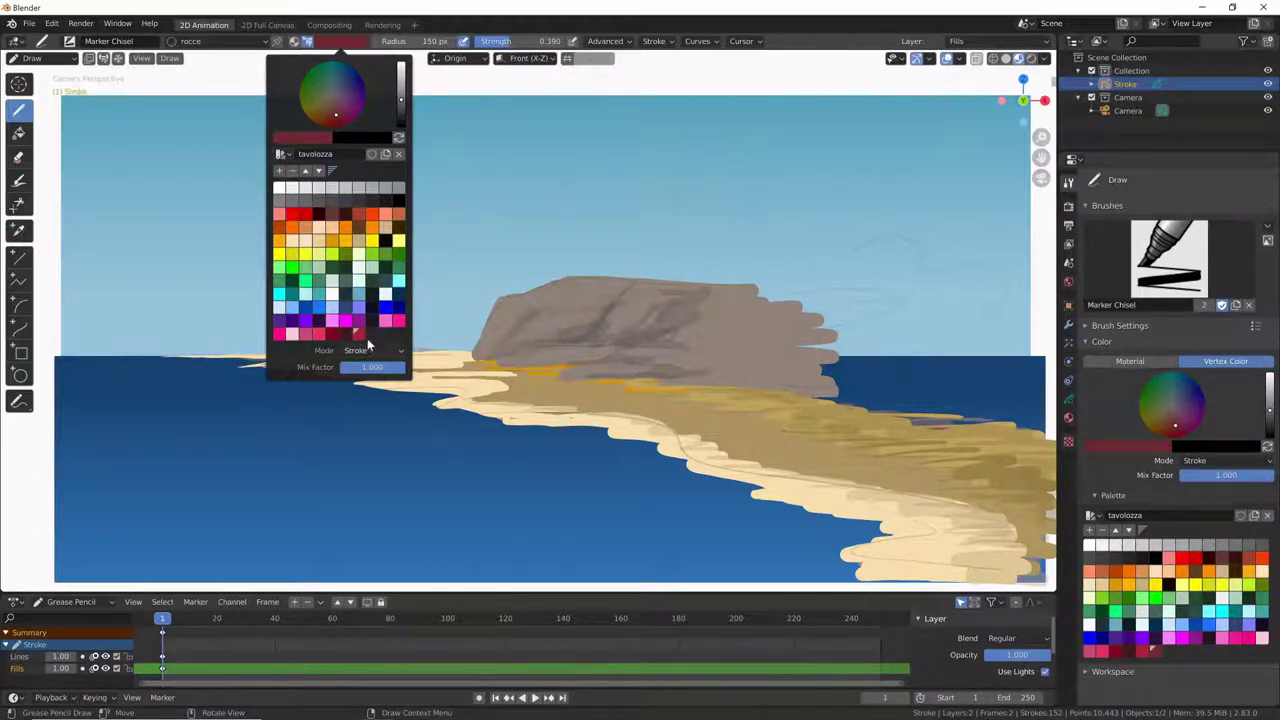
left_click(306, 171)
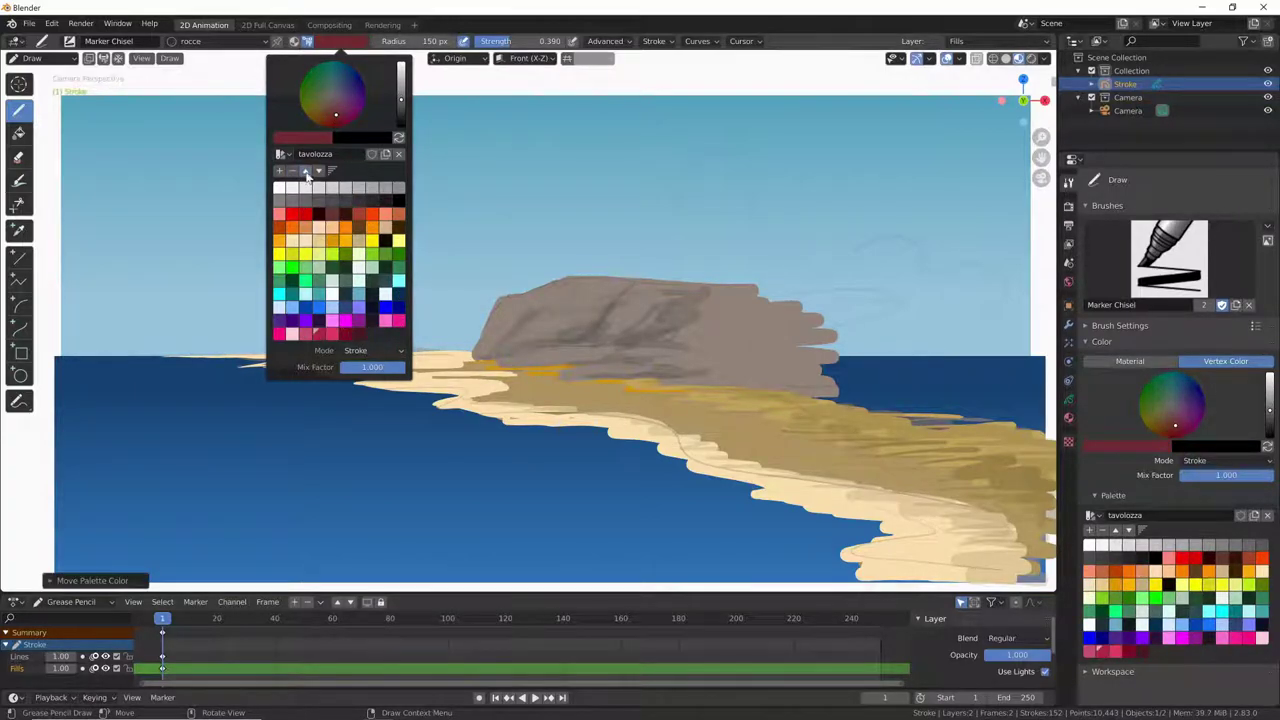
Move the green swatch earlier and add the current dark green as a new palette colour
left_click(331, 270)
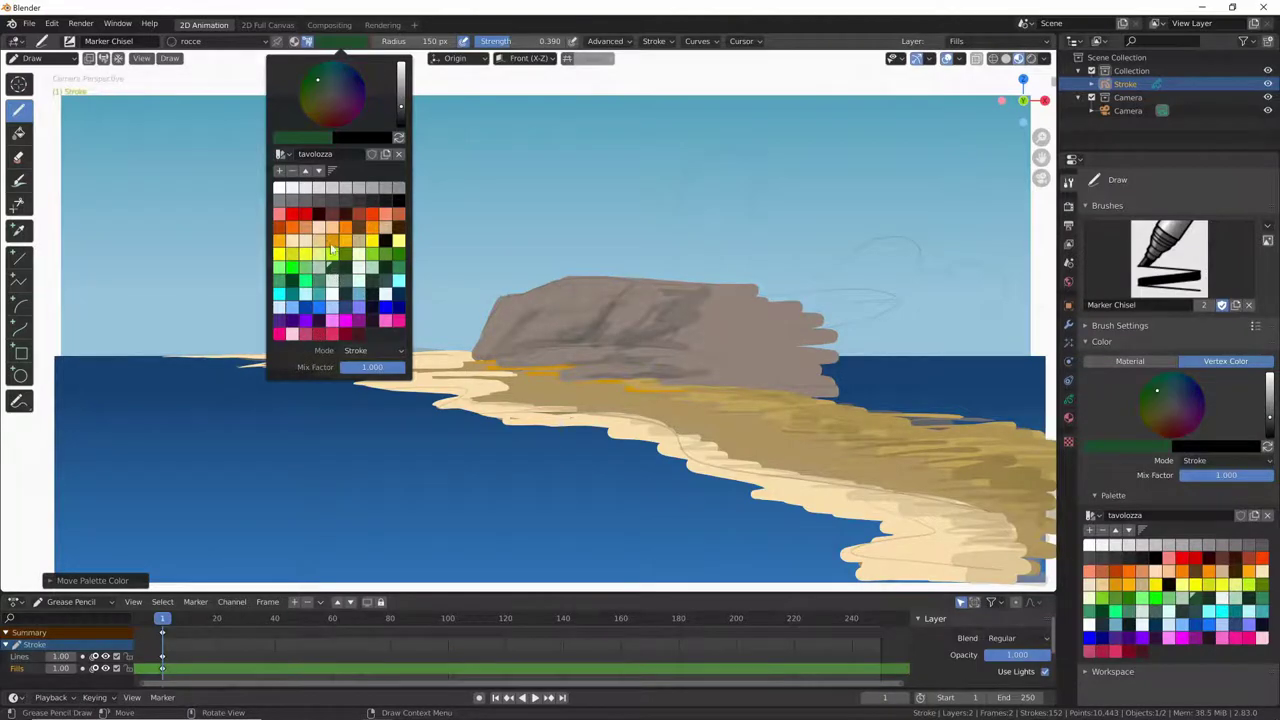
left_click(306, 171)
left_click(306, 171)
left_click(306, 171)
left_click(306, 171)
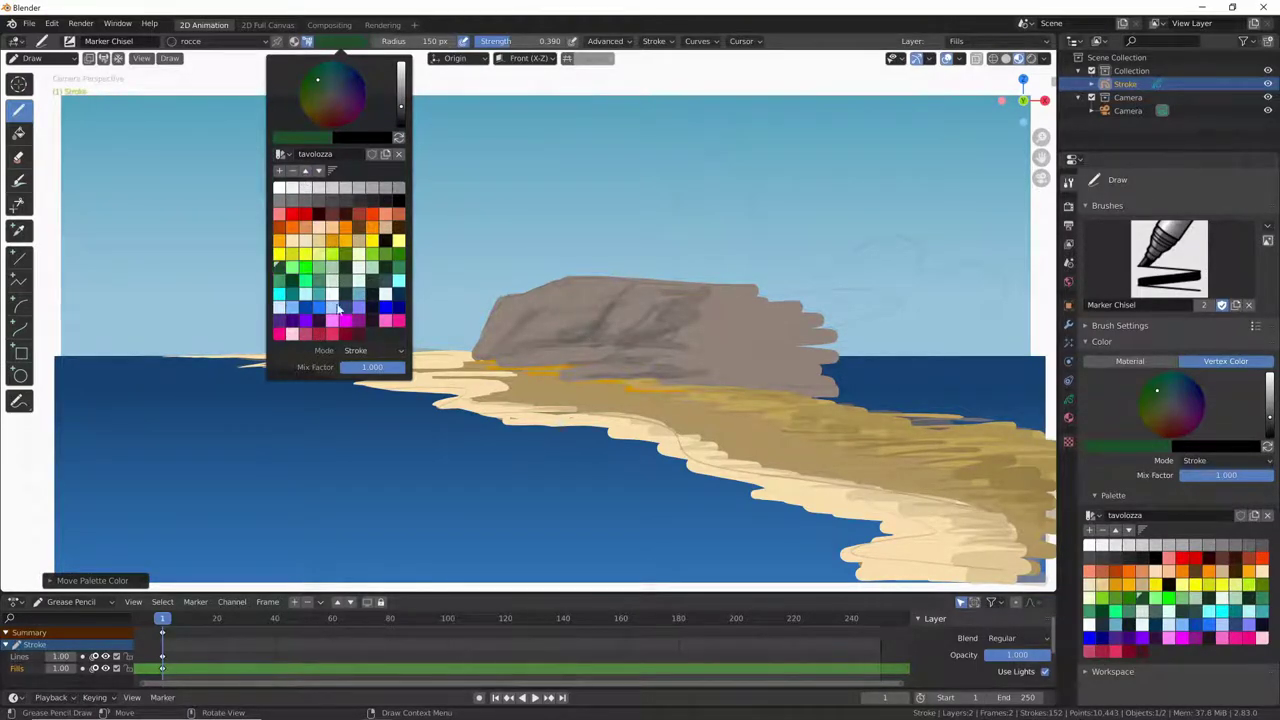
left_click(308, 44)
left_click(280, 172)
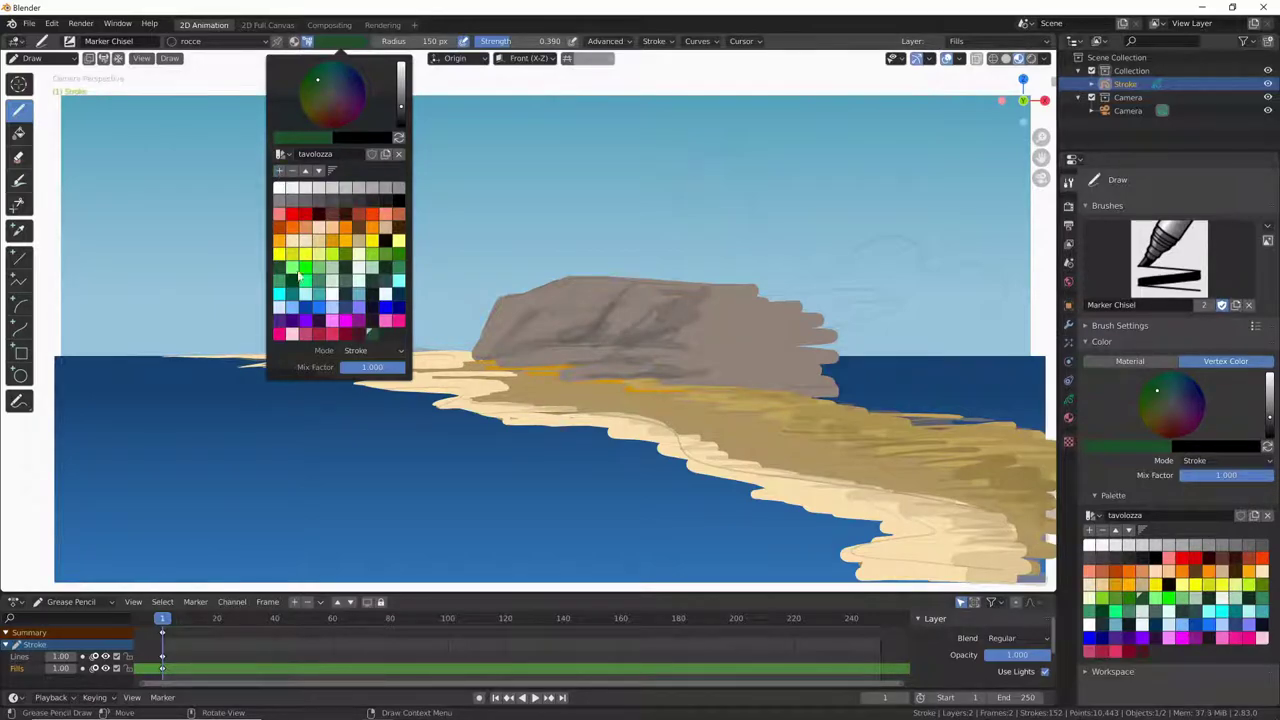
Brighten the dark green to vivid green and switch the brush colour to teal
left_click(371, 333)
left_click_drag(399, 100, 403, 86)
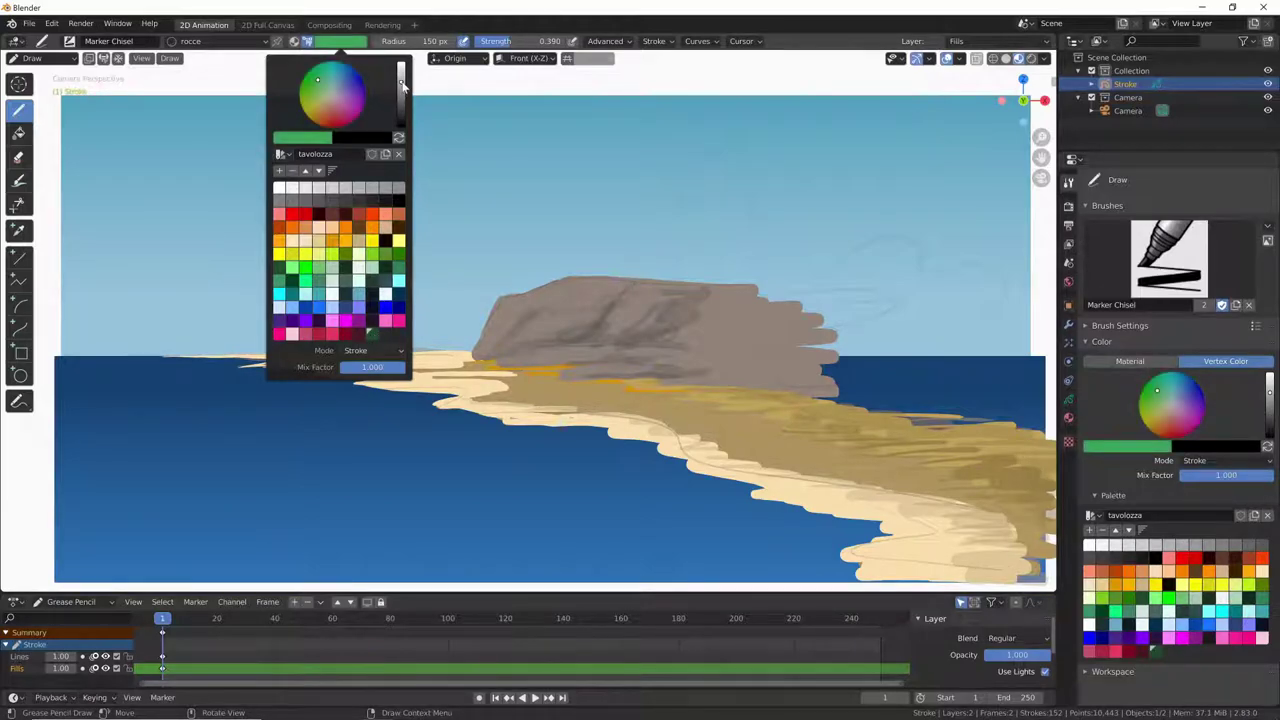
left_click(335, 72)
left_click(383, 326)
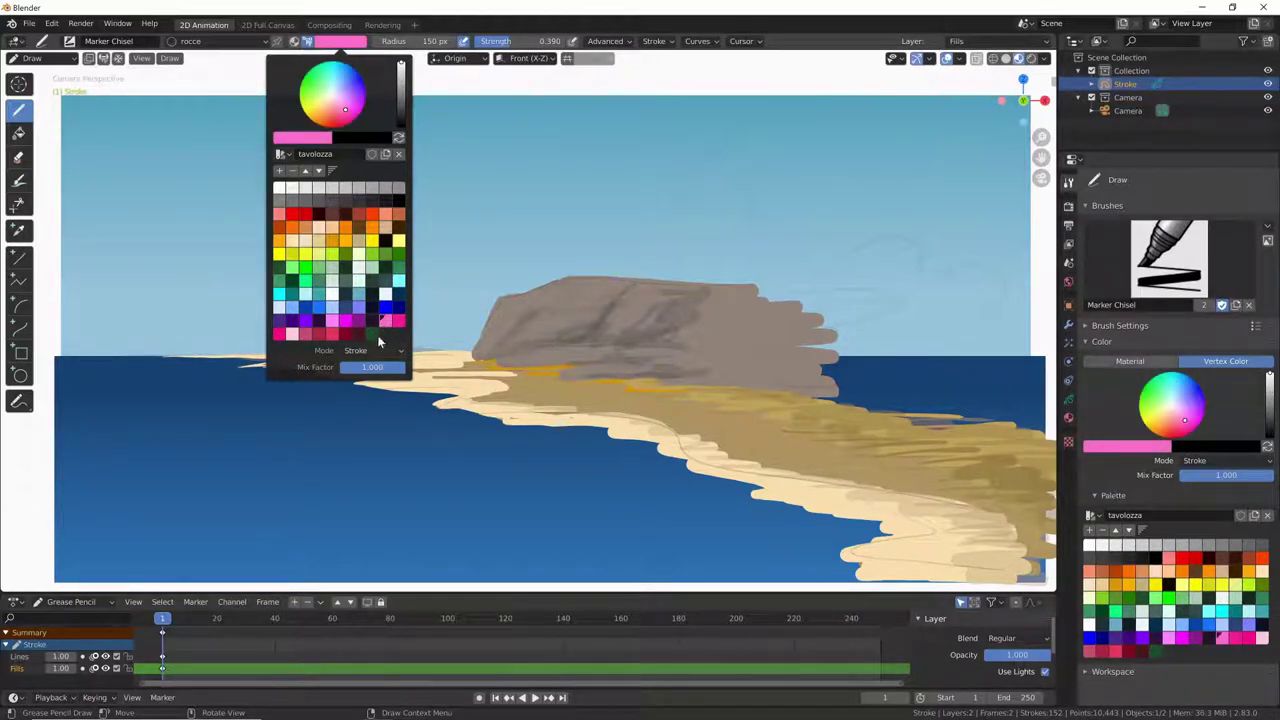
left_click(372, 335)
left_click_drag(403, 106, 401, 83)
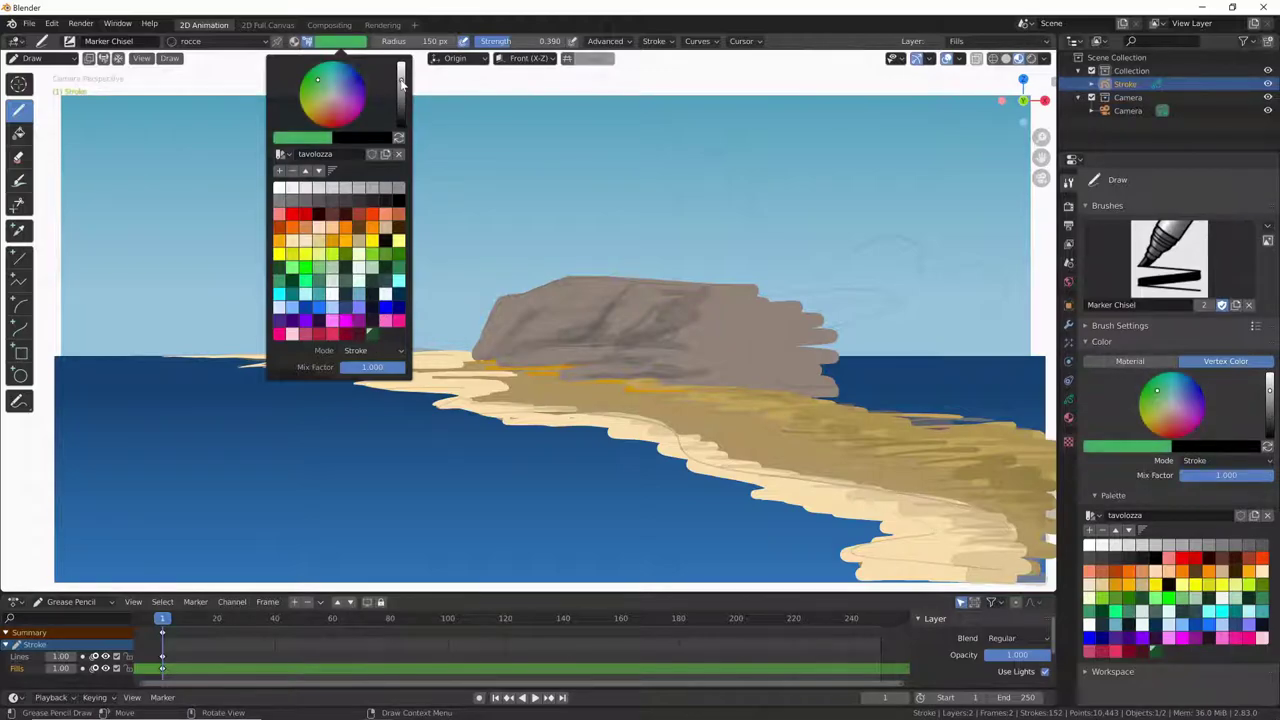
left_click(329, 75)
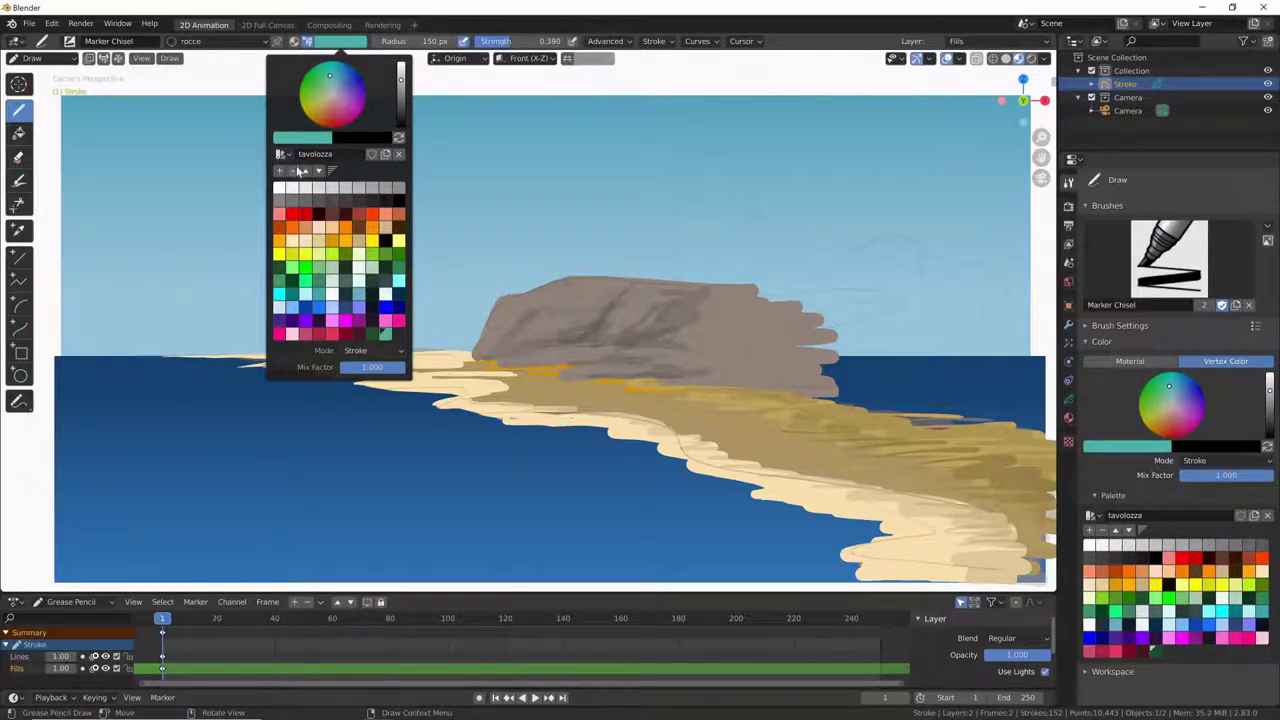
left_click(371, 333)
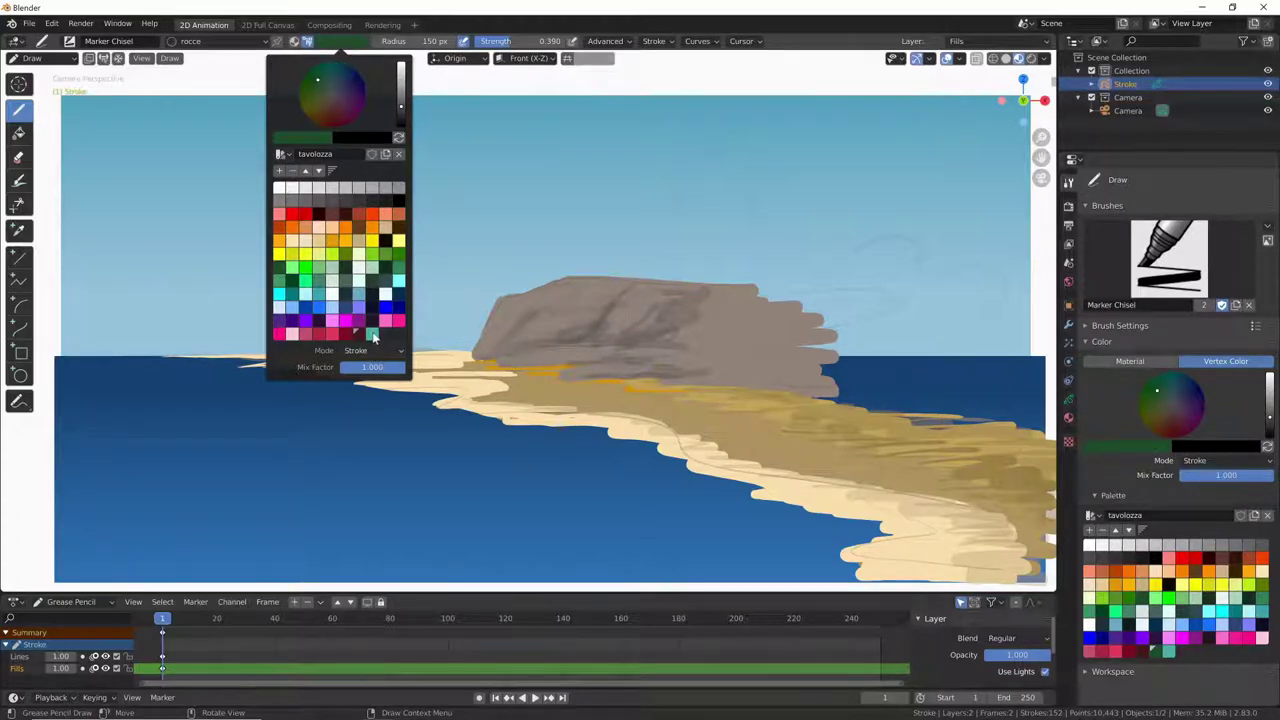
left_click(373, 335)
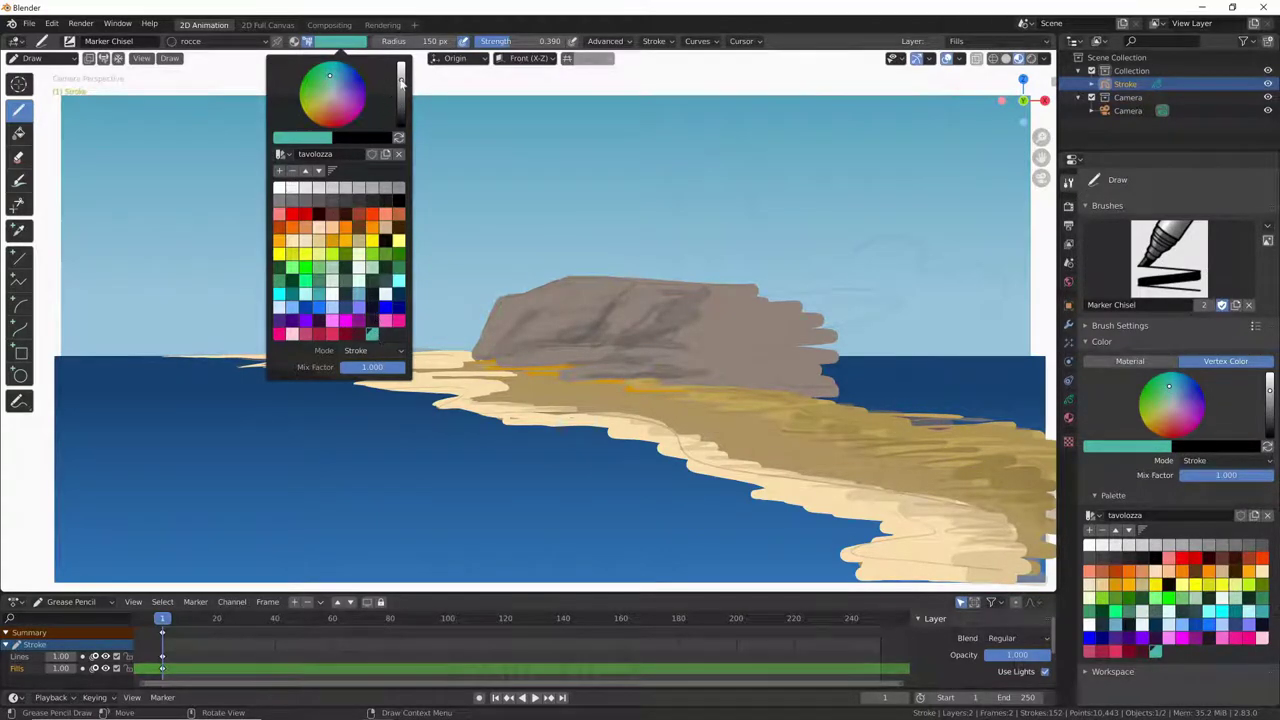
Add a saturated pink and a bright green swatch to tavolozza, using Flip Colors to swap them
left_click(339, 113)
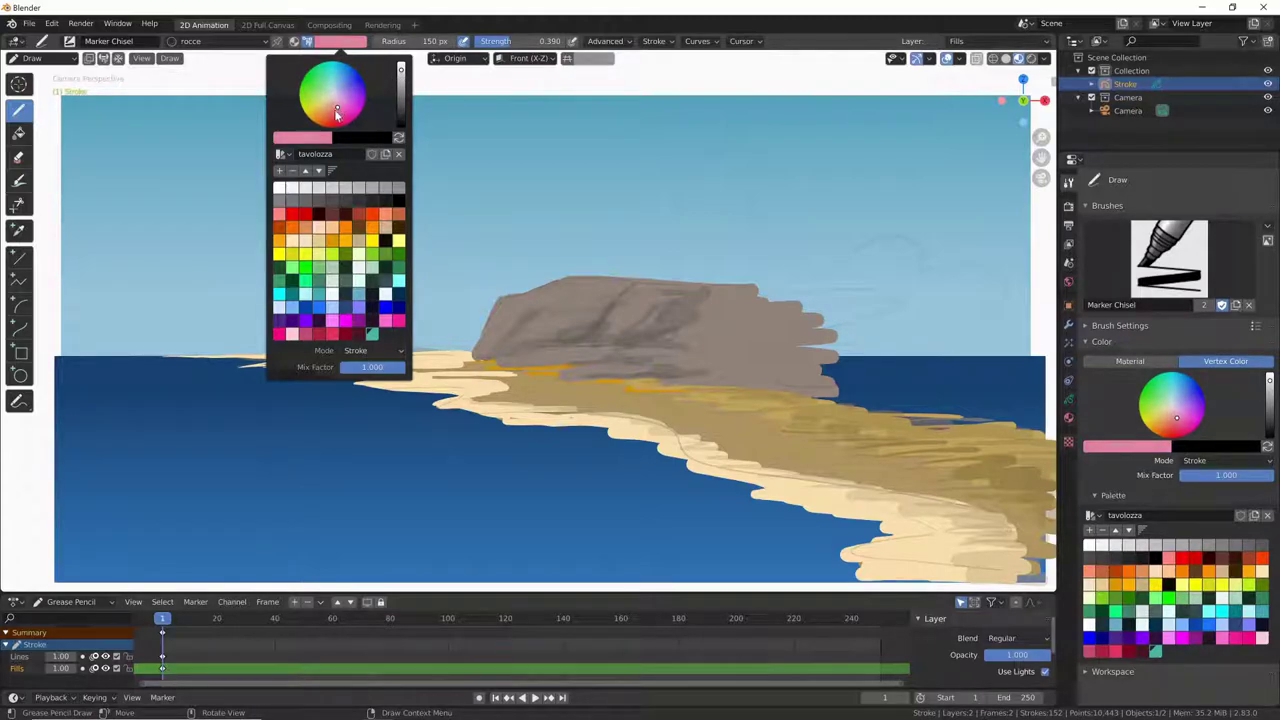
left_click(350, 114)
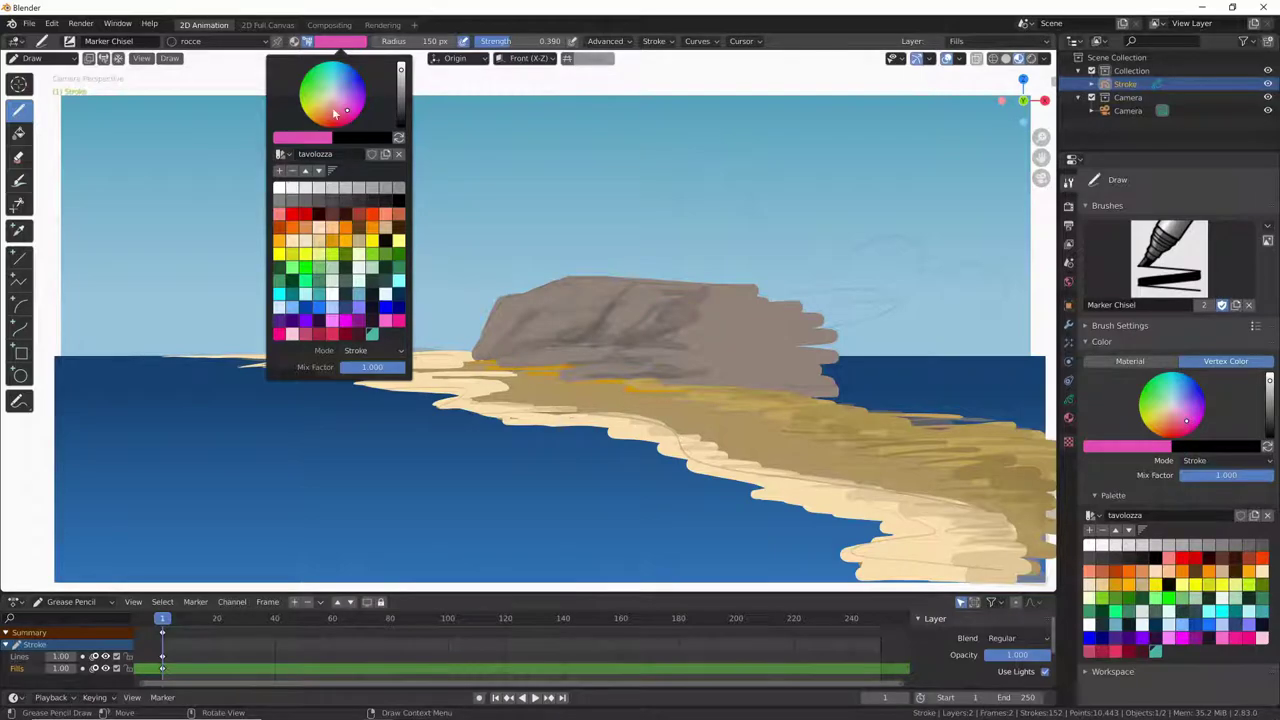
left_click(279, 170)
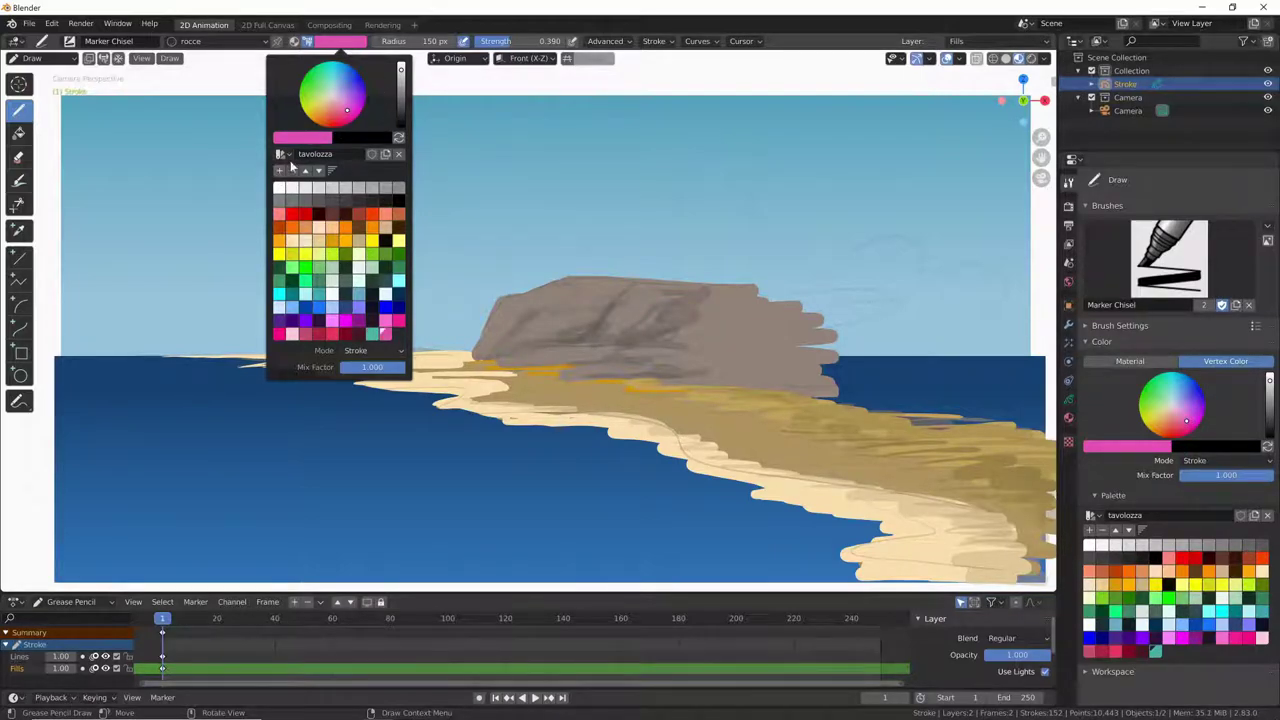
left_click(334, 44)
mouse_move(446, 190)
left_mouse_down()
mouse_move(446, 175)
mouse_move(379, 181)
left_mouse_up()
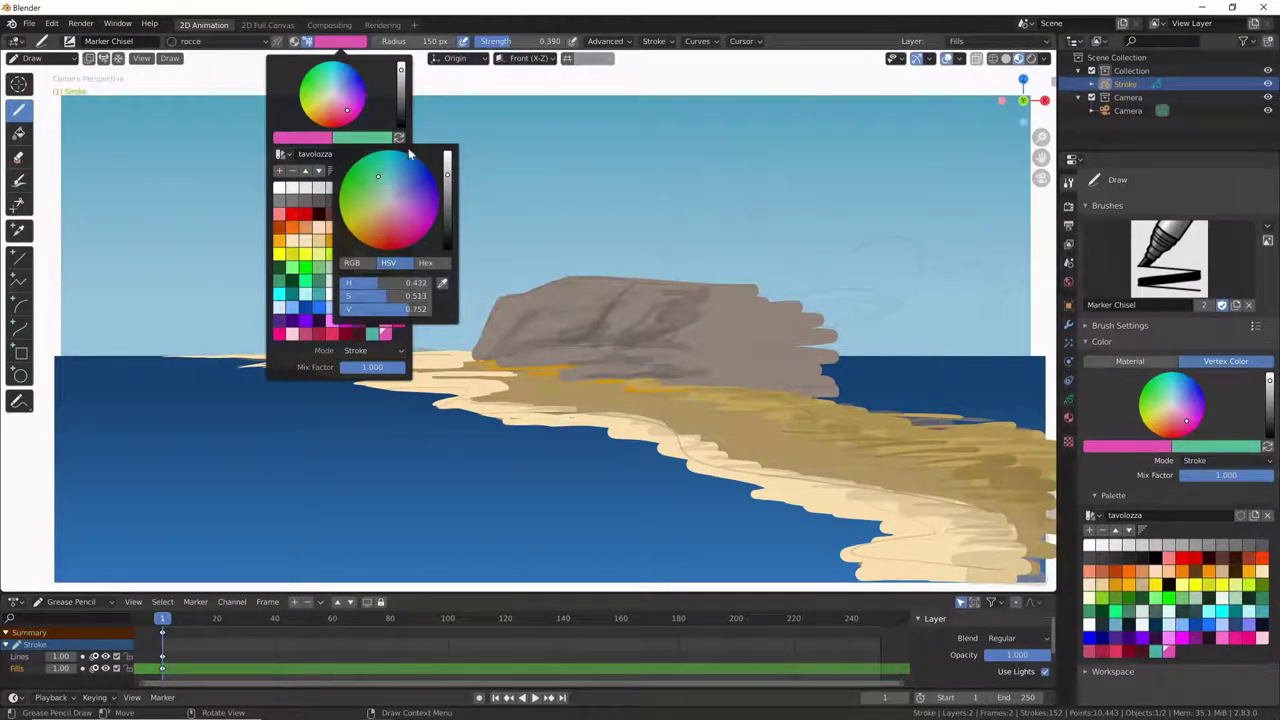
left_click(399, 138)
left_click(399, 138)
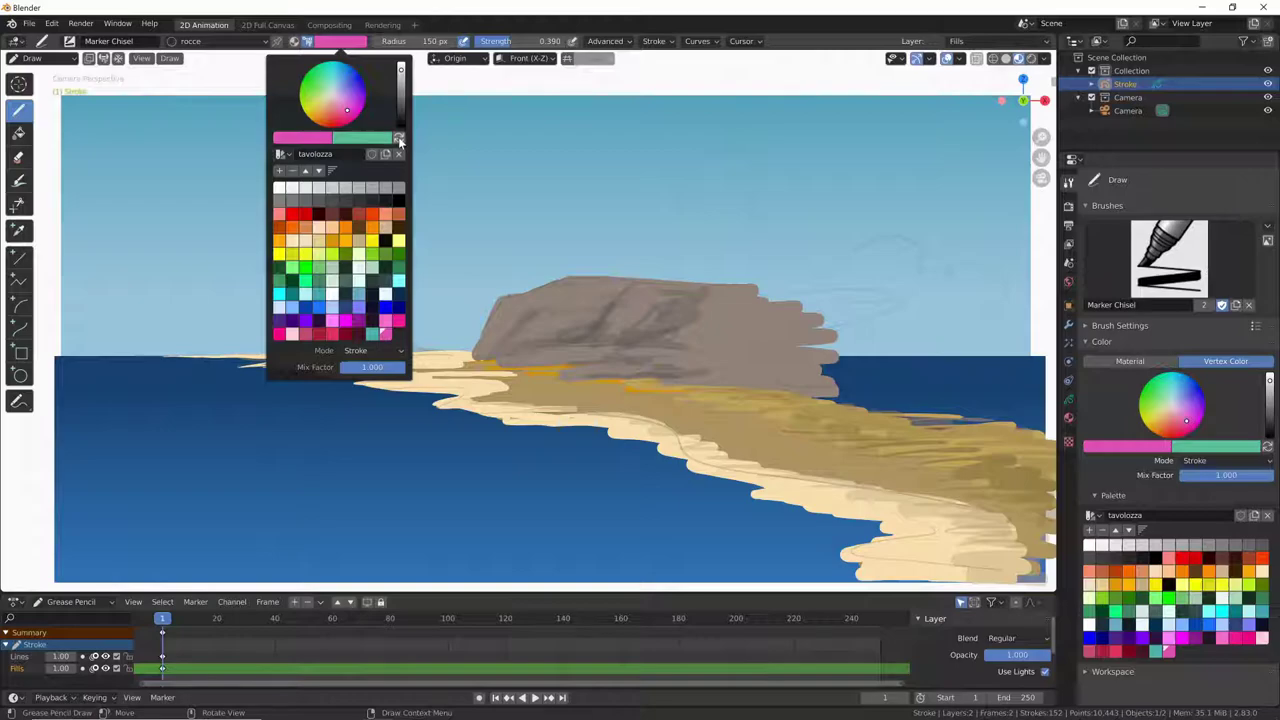
left_click(279, 170)
left_click(399, 138)
left_click(279, 170)
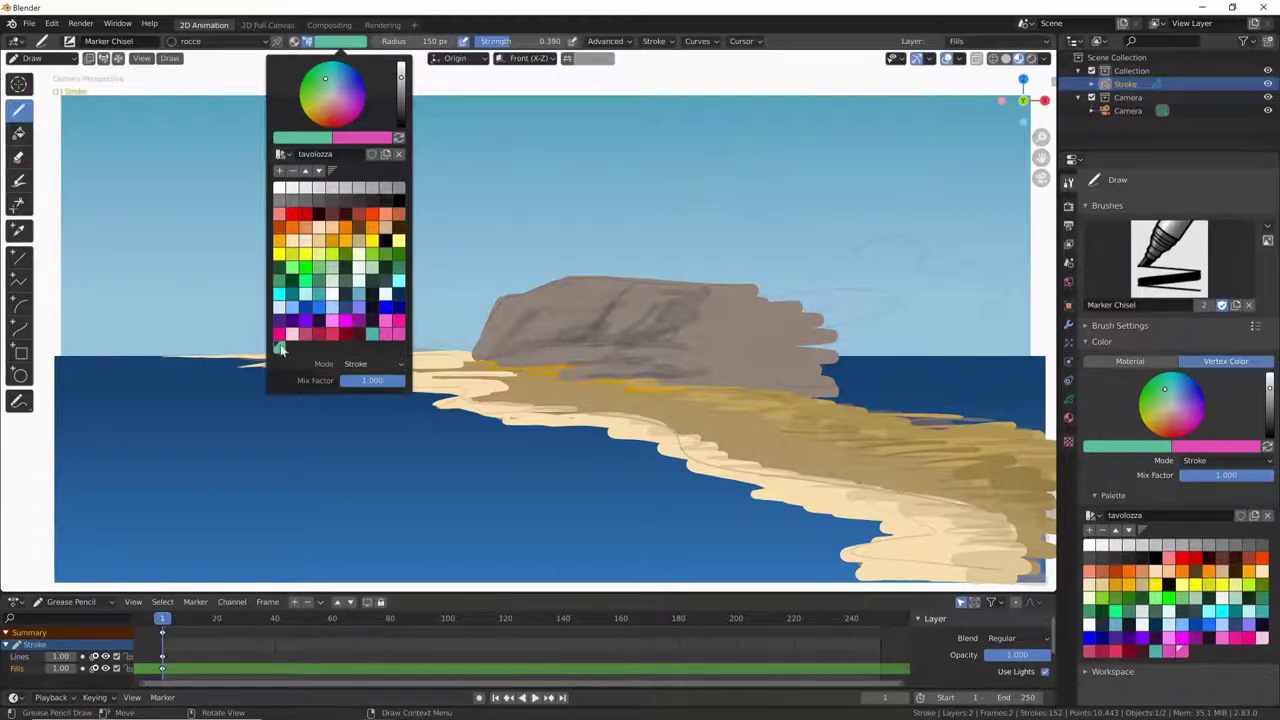
Try the pink, light cyan and pale green swatches, then flip the brush colour to light sky blue
left_click(390, 337)
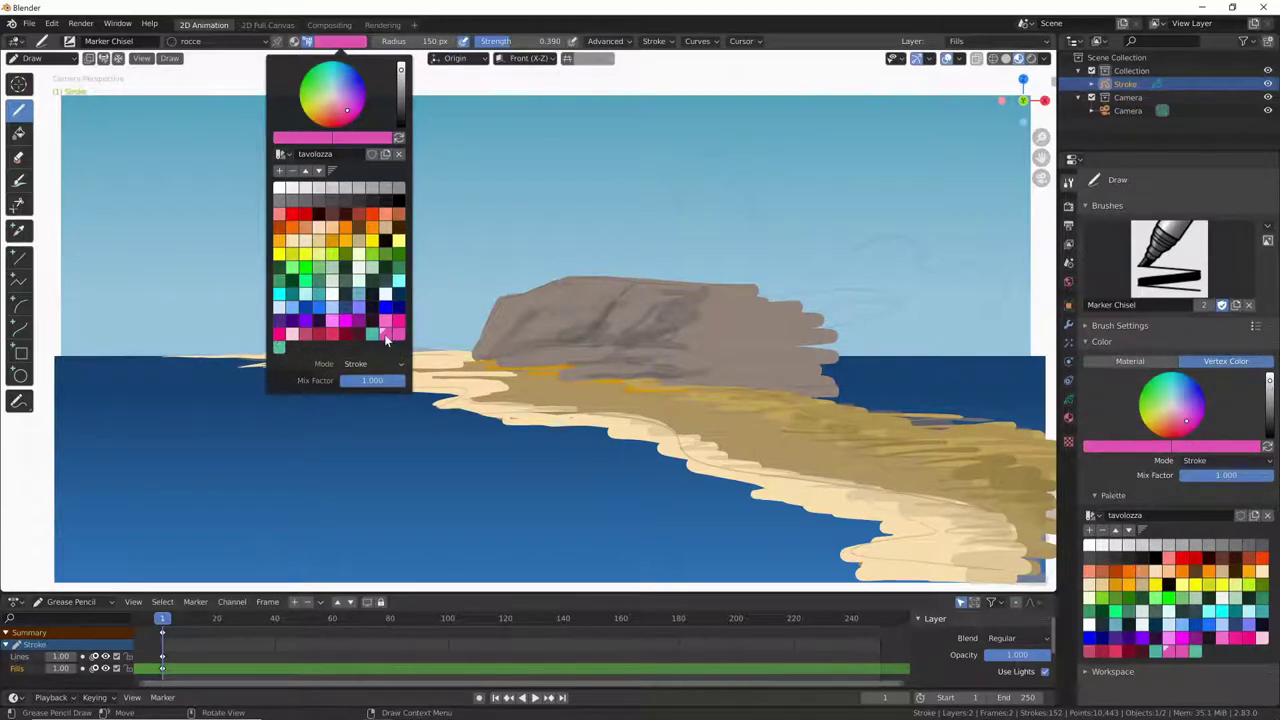
left_click(358, 289)
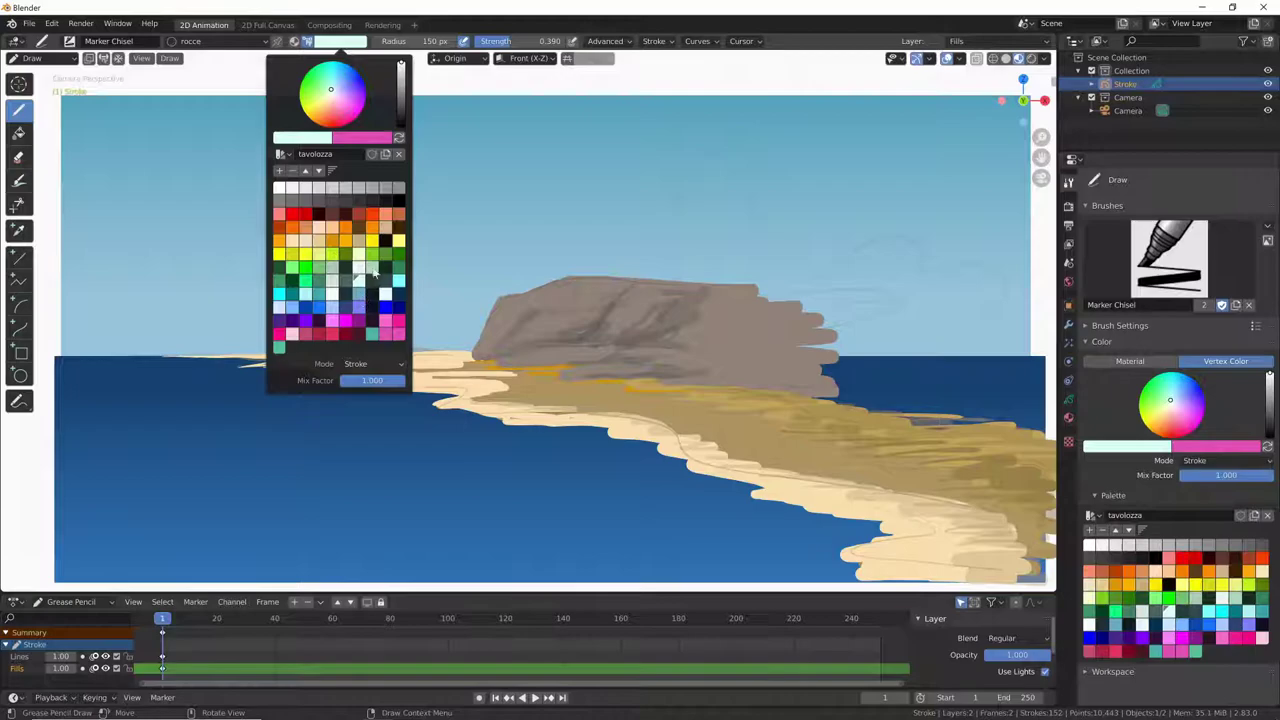
left_click(372, 267)
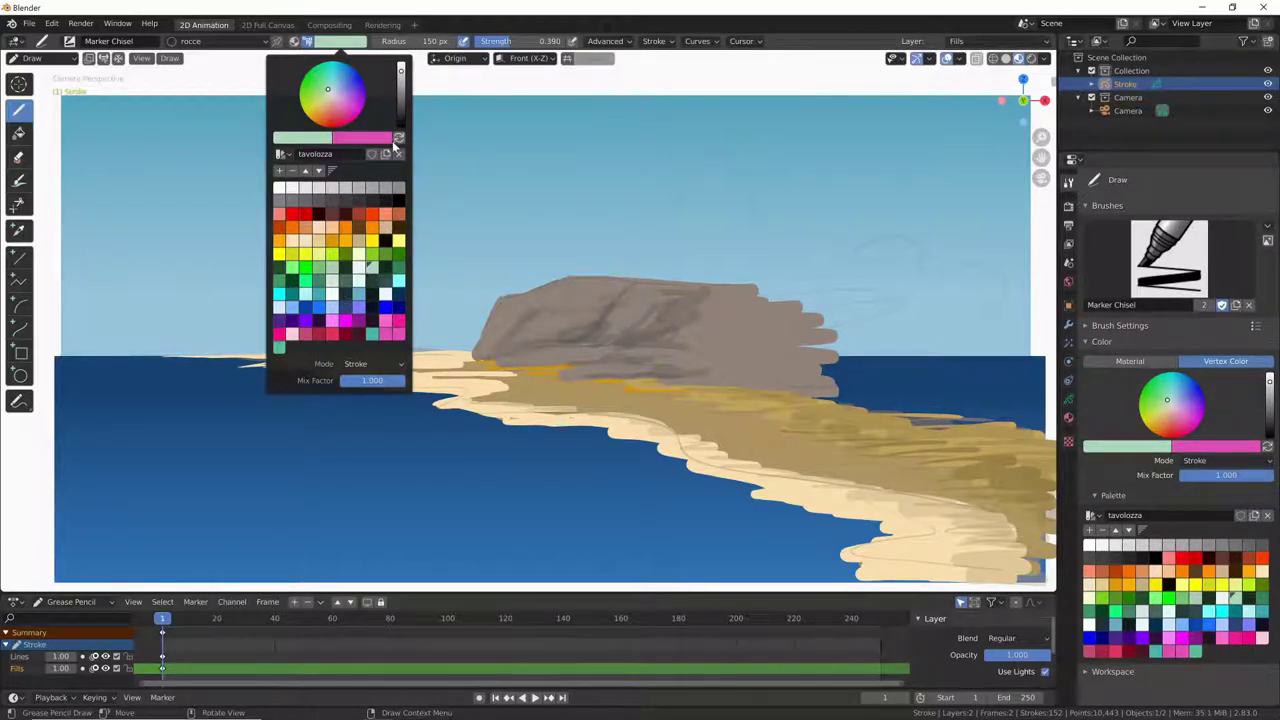
left_click(399, 140)
left_click(399, 140)
left_click(399, 140)
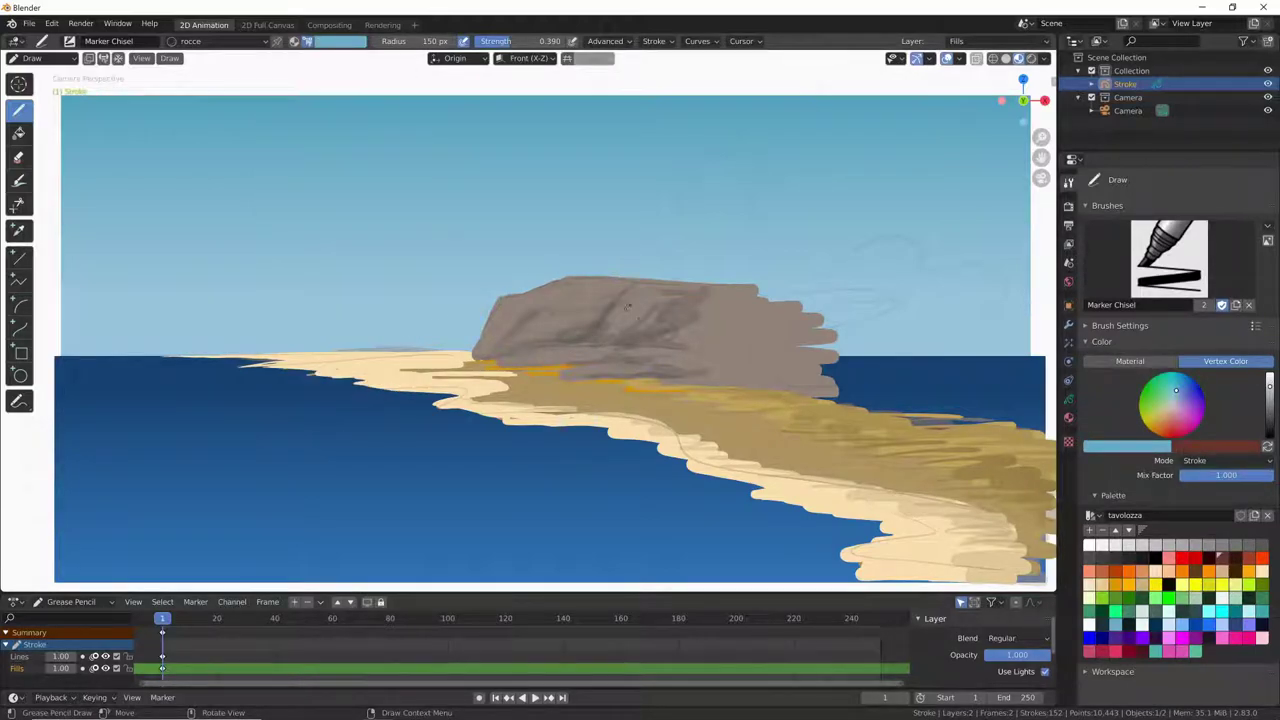
Set radius 121 px, strength 0.469 and a bluish-purple, then streak the rock's lower left and coast
right_click(742, 328)
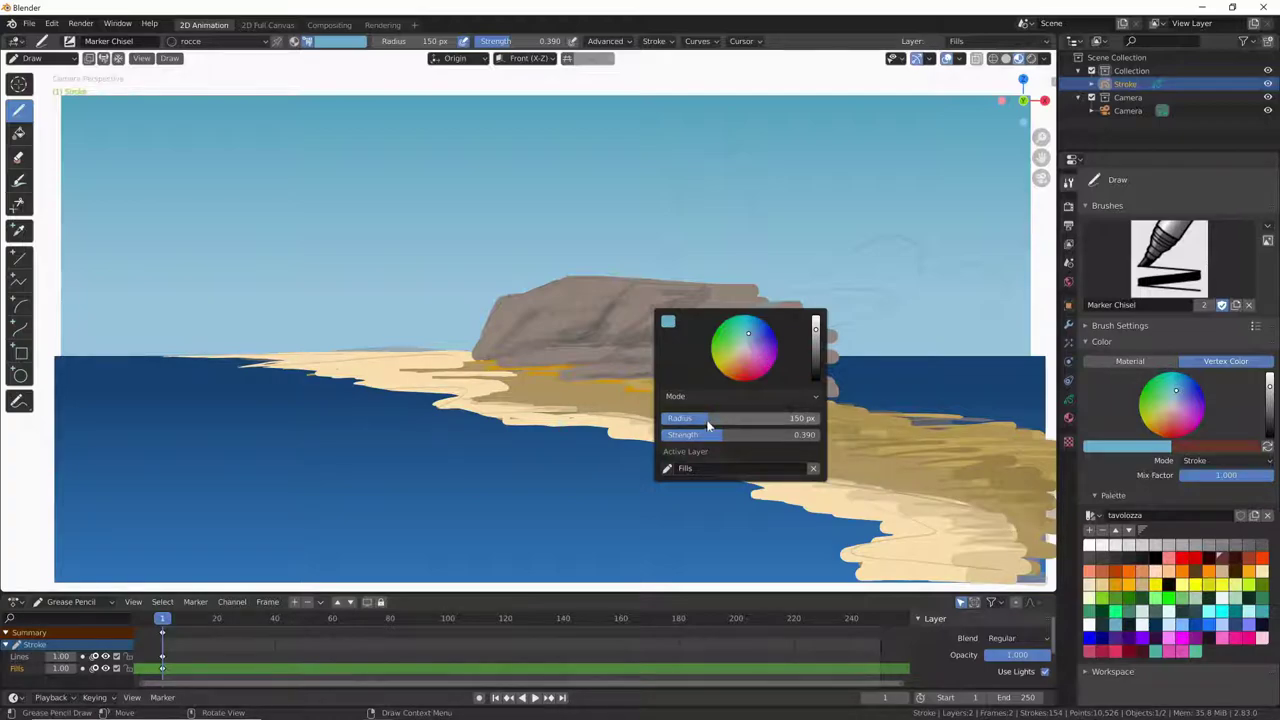
mouse_move(704, 417)
left_mouse_down()
mouse_move(749, 433)
mouse_move(728, 433)
left_mouse_up()
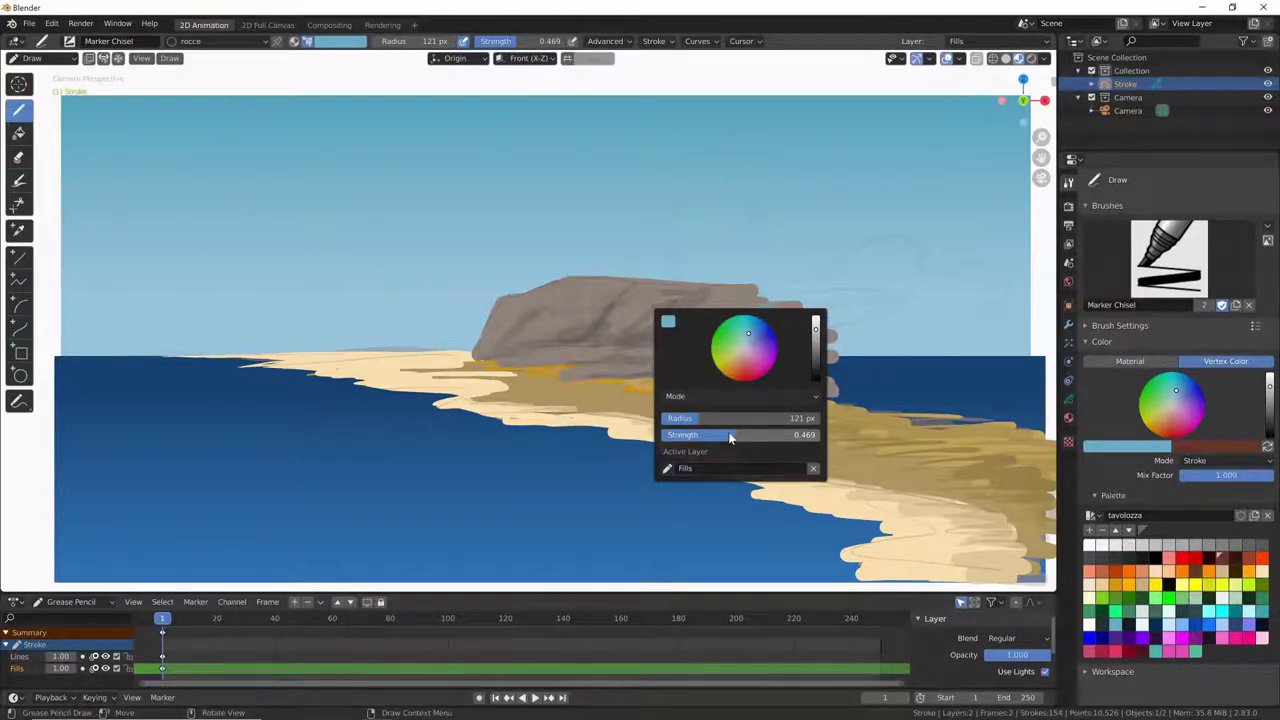
left_click_drag(740, 336, 753, 340)
left_click(815, 330)
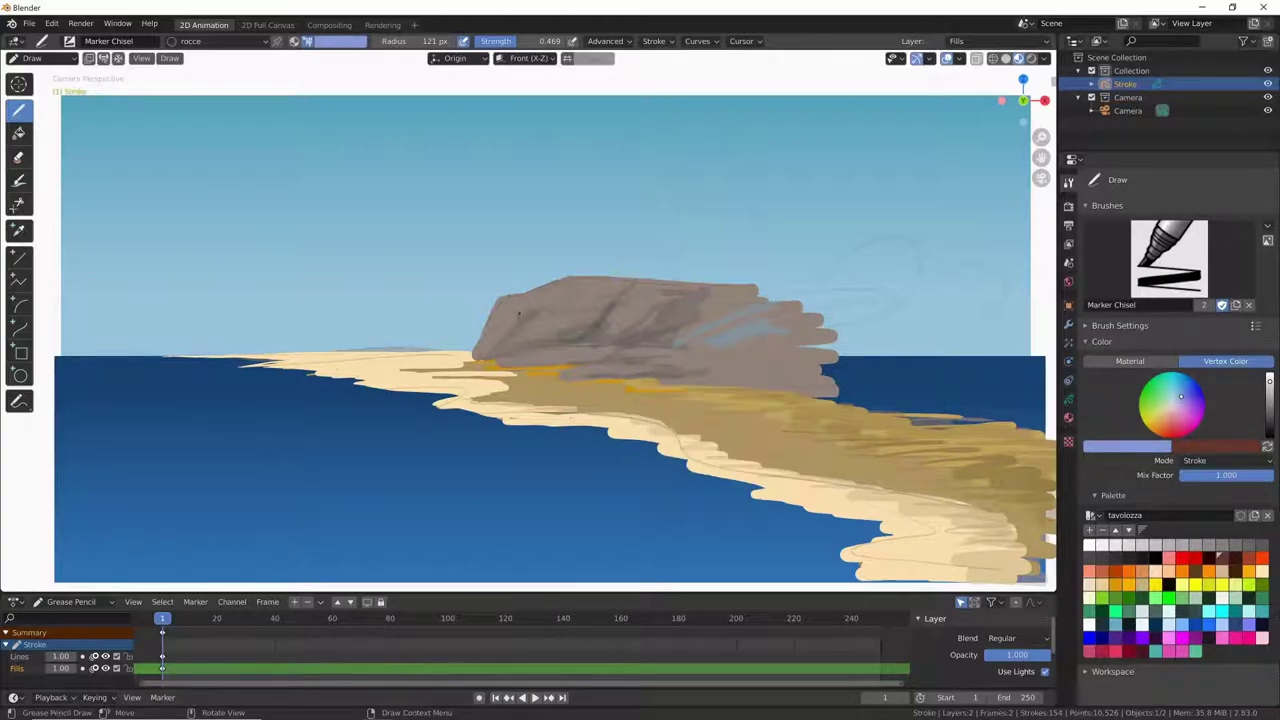
left_click_drag(476, 356, 603, 341)
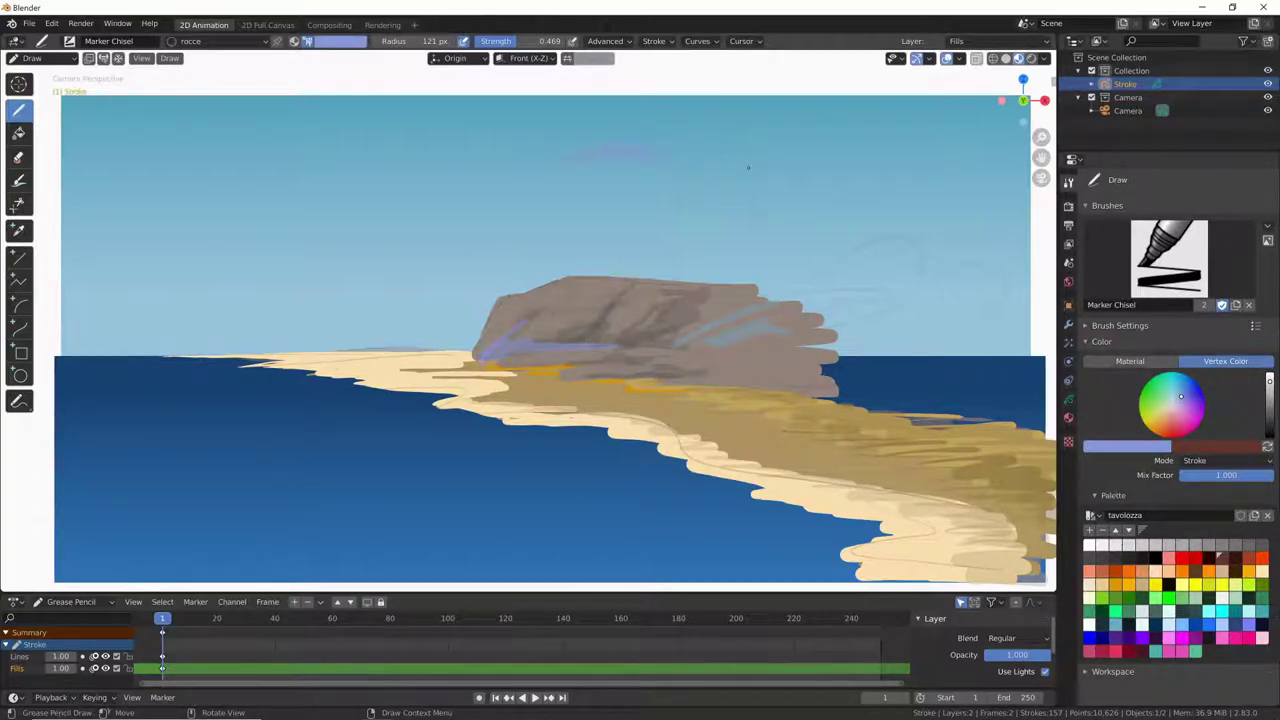
left_click_drag(440, 402, 575, 416)
Pick the light cyan swatch and paint a cloud in the upper-left sky
left_click(340, 42)
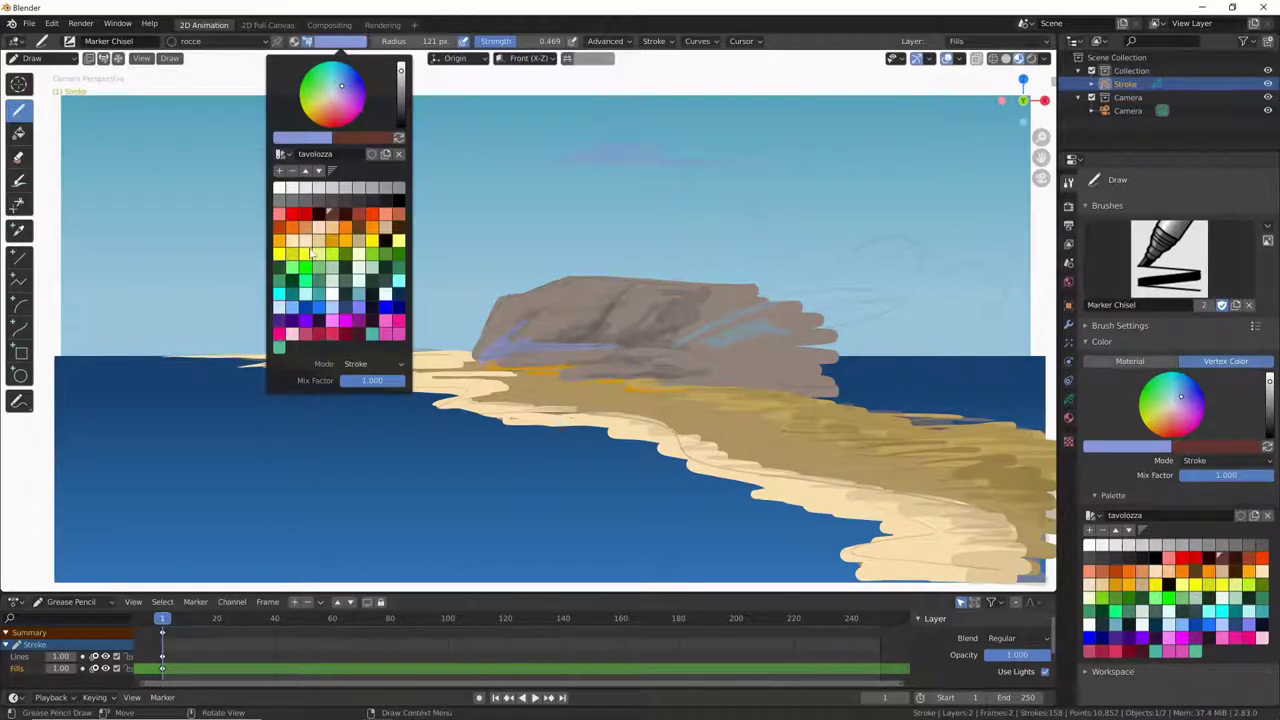
left_click(399, 281)
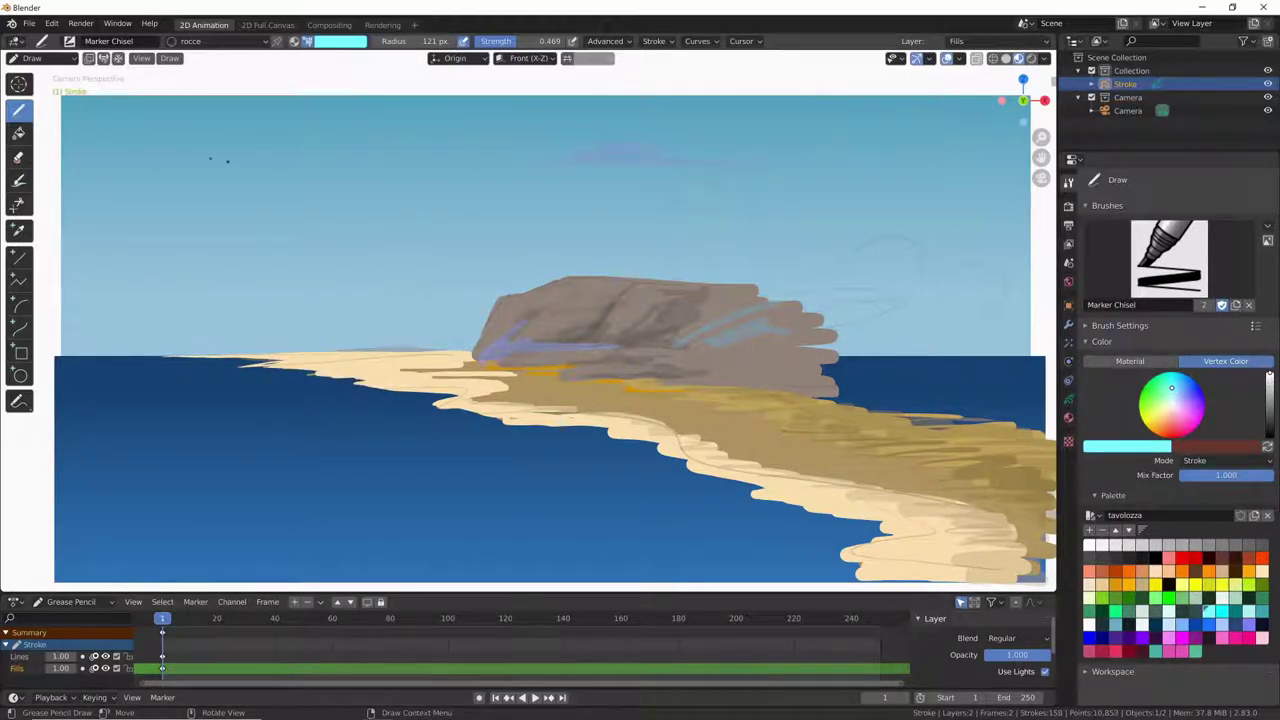
left_click_drag(228, 161, 150, 166)
mouse_move(240, 140)
left_mouse_down()
mouse_move(150, 168)
mouse_move(258, 155)
left_mouse_up()
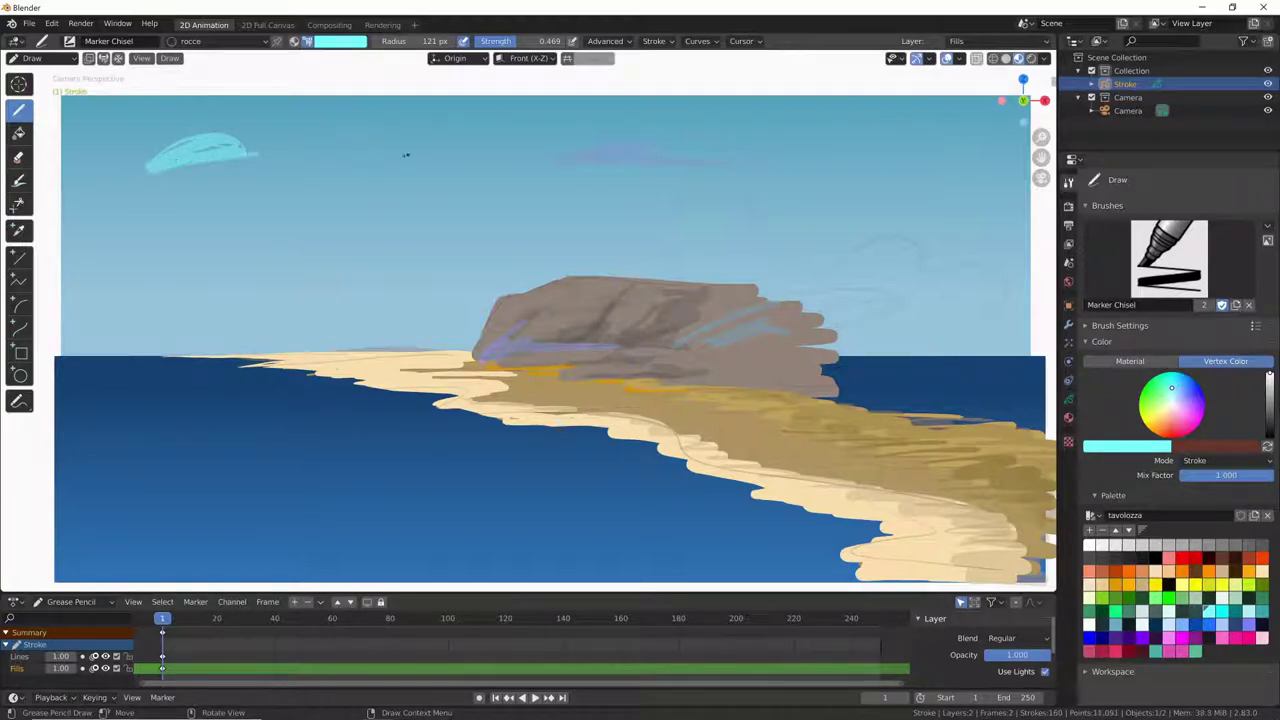
Enlarge the brush radius to 283 px, extend the cyan cloud, and show the material settings
right_click(363, 170)
left_click_drag(340, 270, 362, 270)
mouse_move(250, 158)
left_mouse_down()
mouse_move(160, 178)
mouse_move(262, 145)
mouse_move(298, 170)
mouse_move(479, 180)
left_mouse_up()
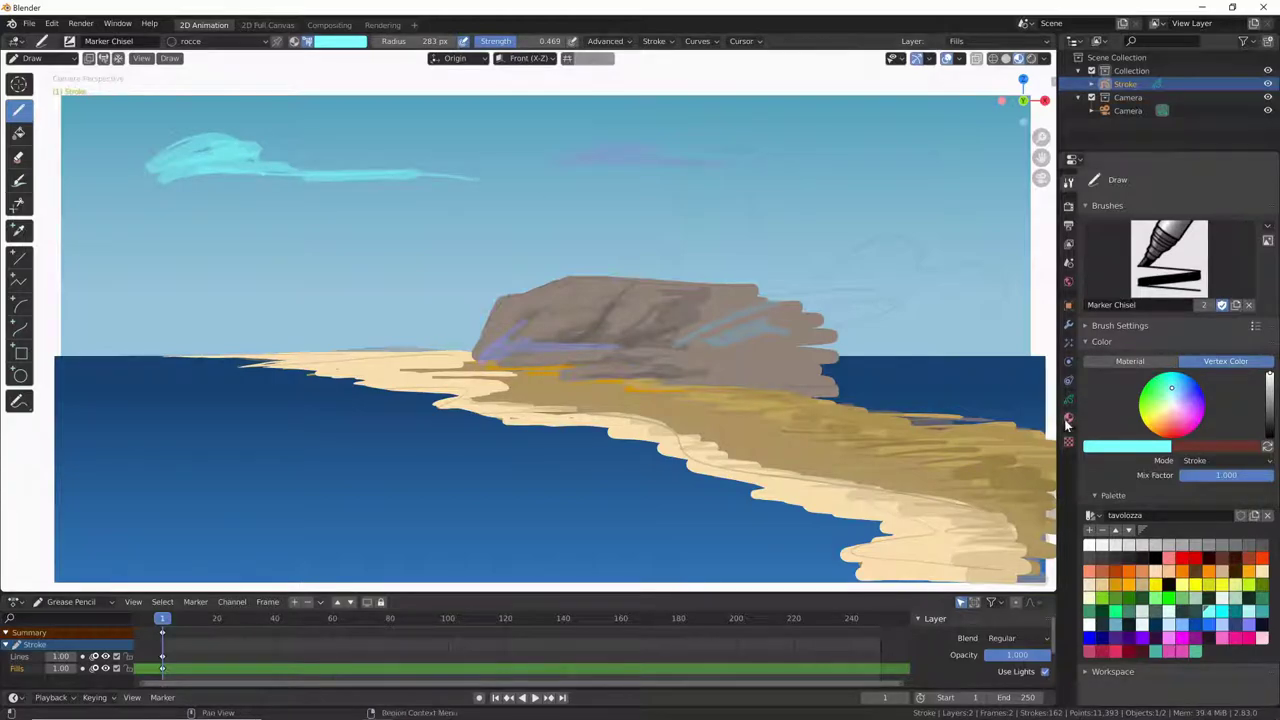
left_click(1068, 418)
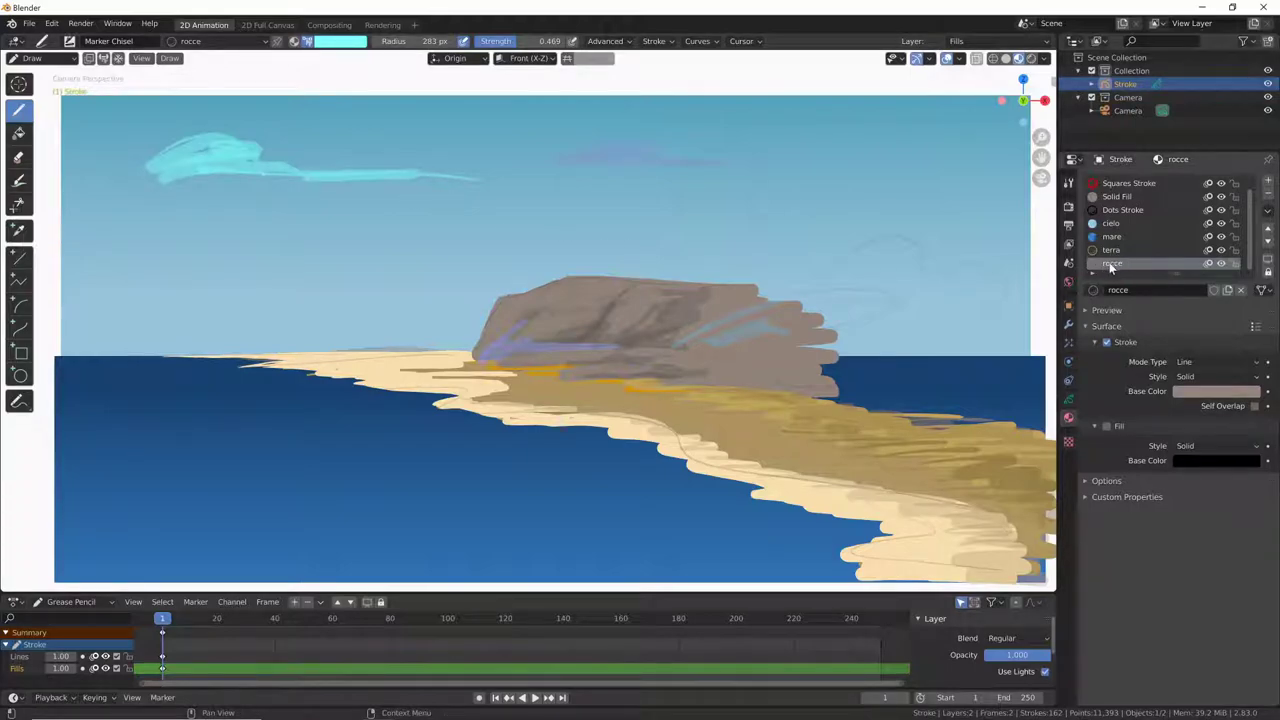
left_click(1221, 263)
left_click(1221, 264)
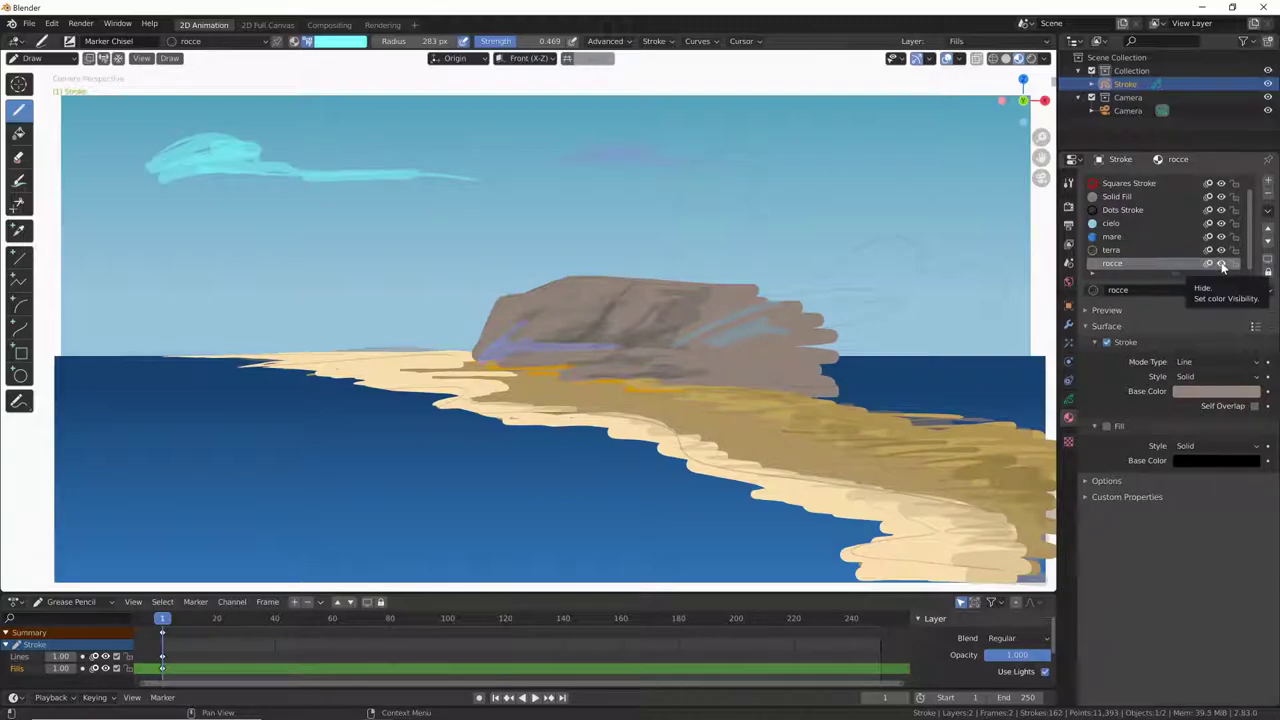
left_click(1221, 263)
left_click(1221, 264)
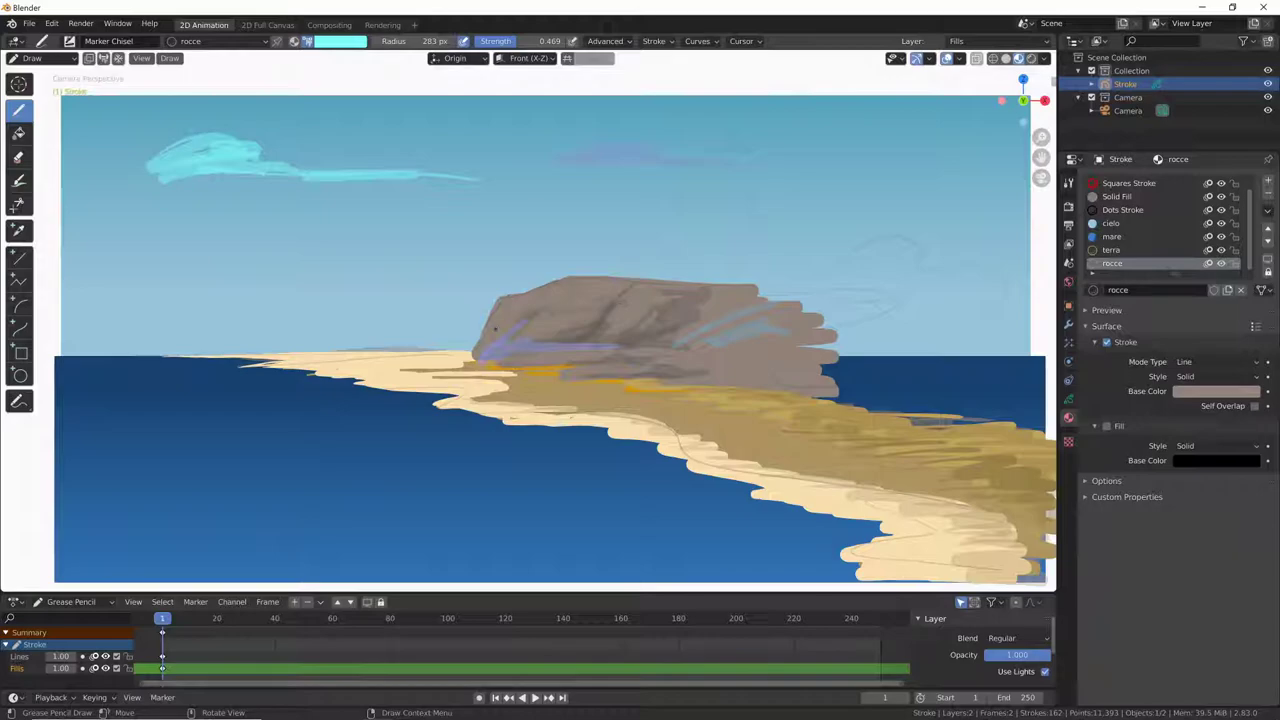
left_click(338, 42)
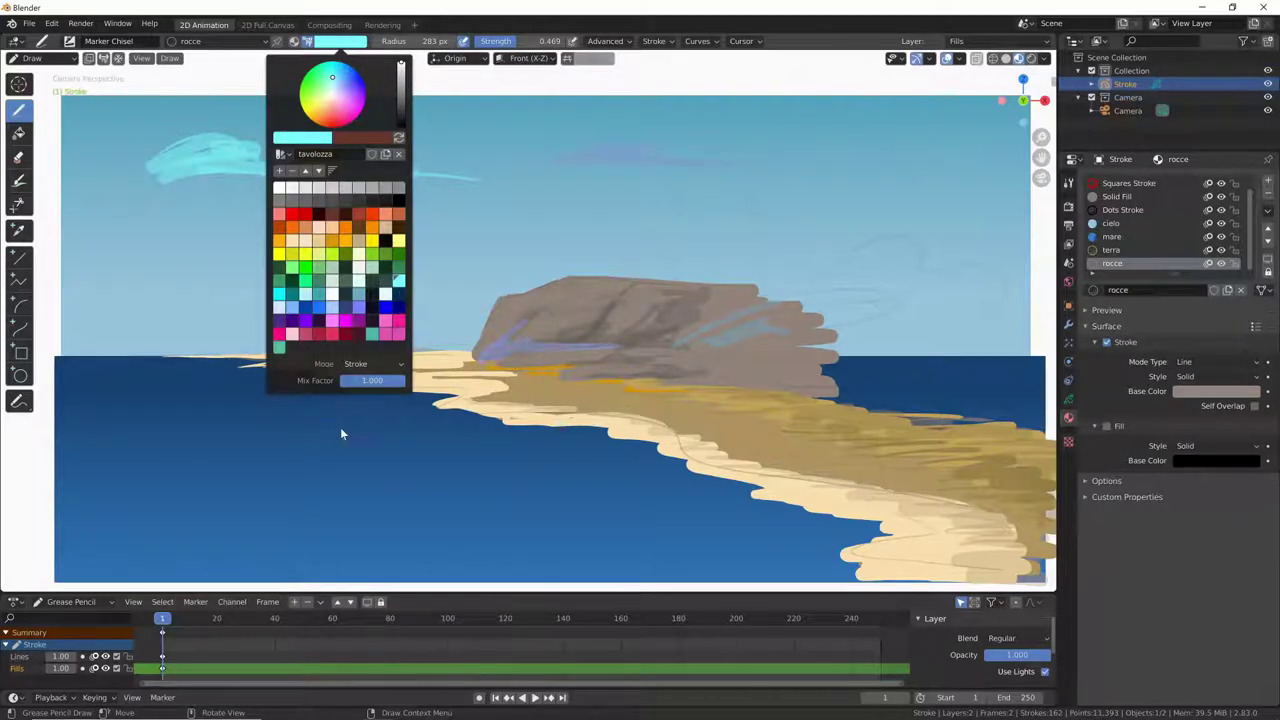
Set the vertex colour Mode to Fill and paint four grey wispy streaks across the upper-right sky
left_click(342, 44)
left_click(394, 364)
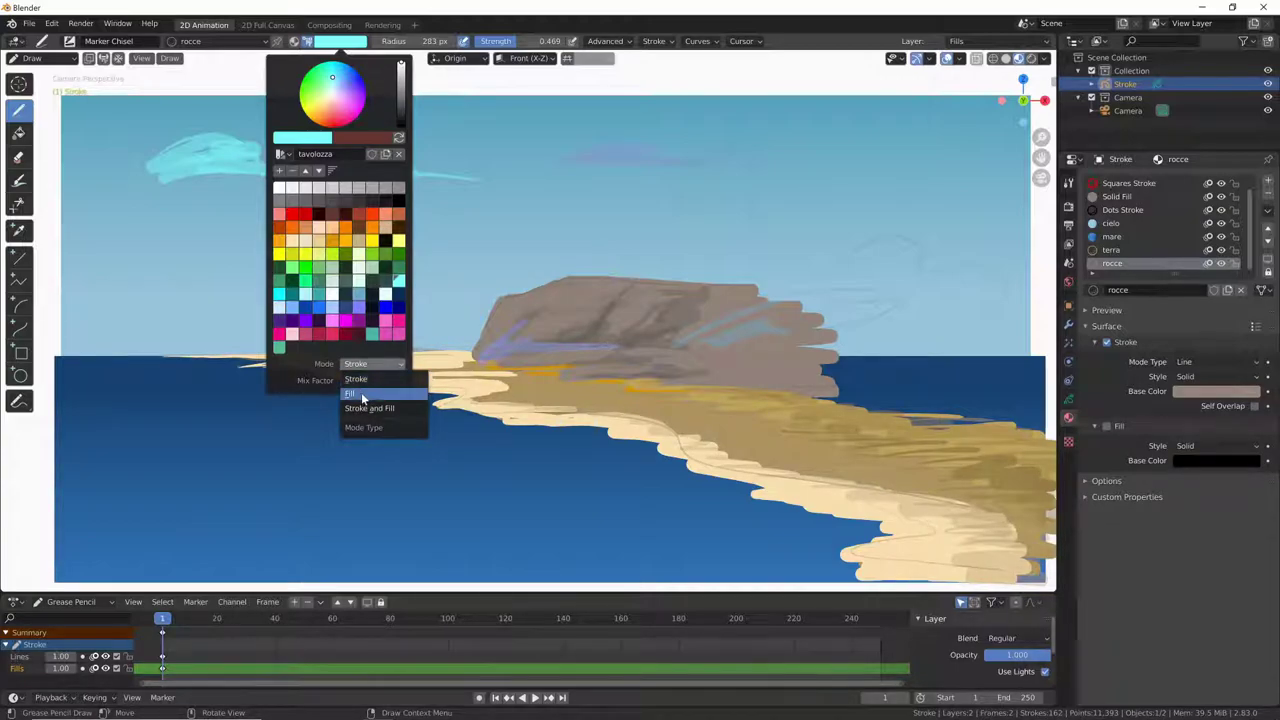
left_click(364, 396)
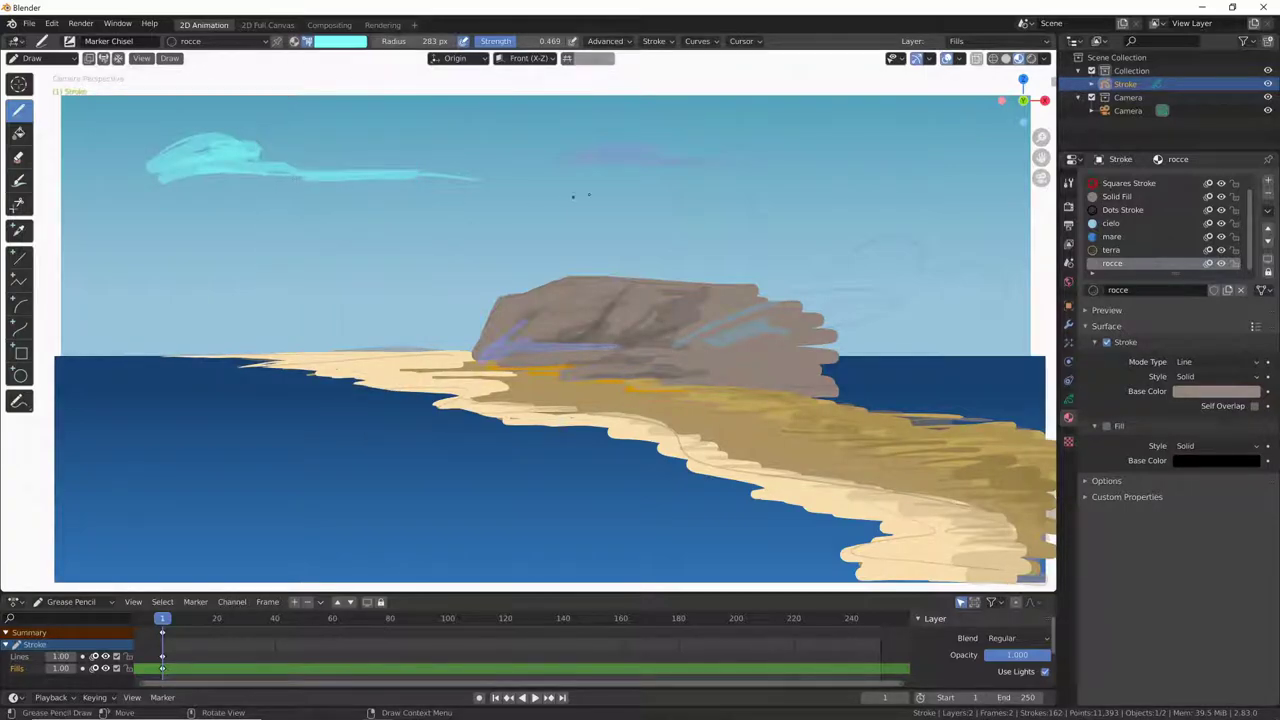
left_click_drag(617, 195, 812, 190)
left_click_drag(726, 198, 884, 186)
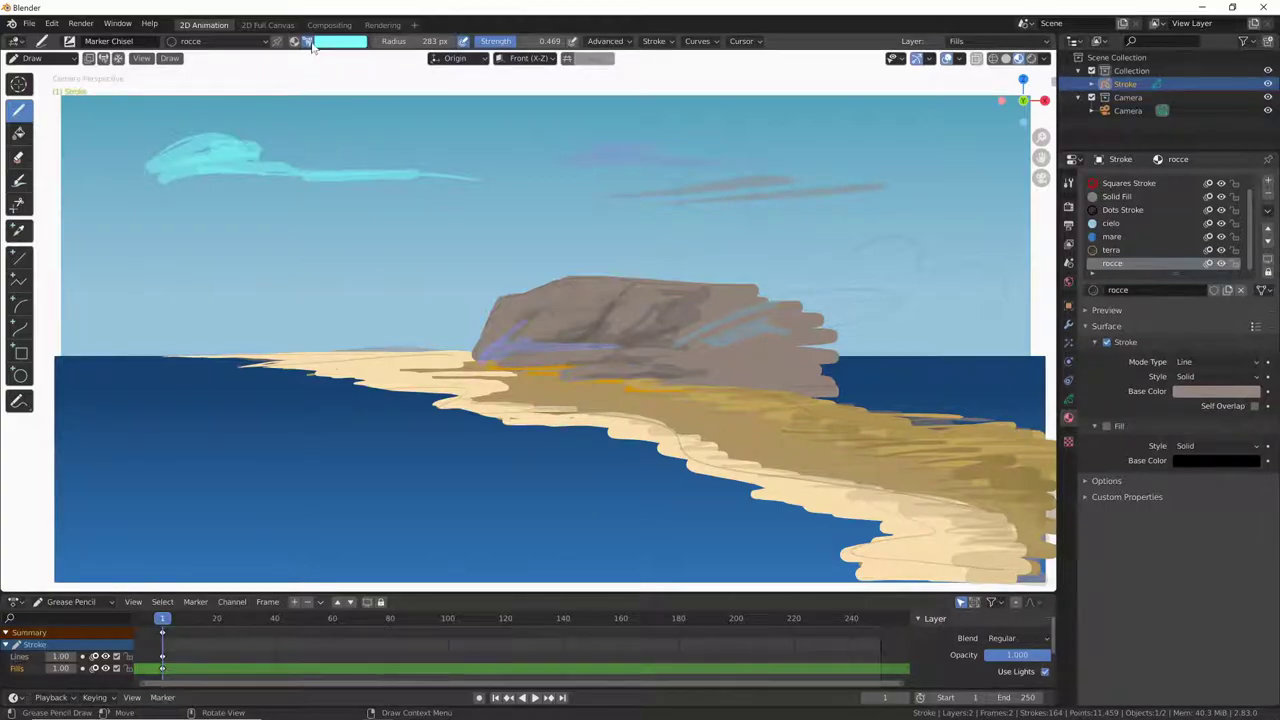
left_click_drag(726, 205, 918, 199)
left_click_drag(812, 209, 920, 214)
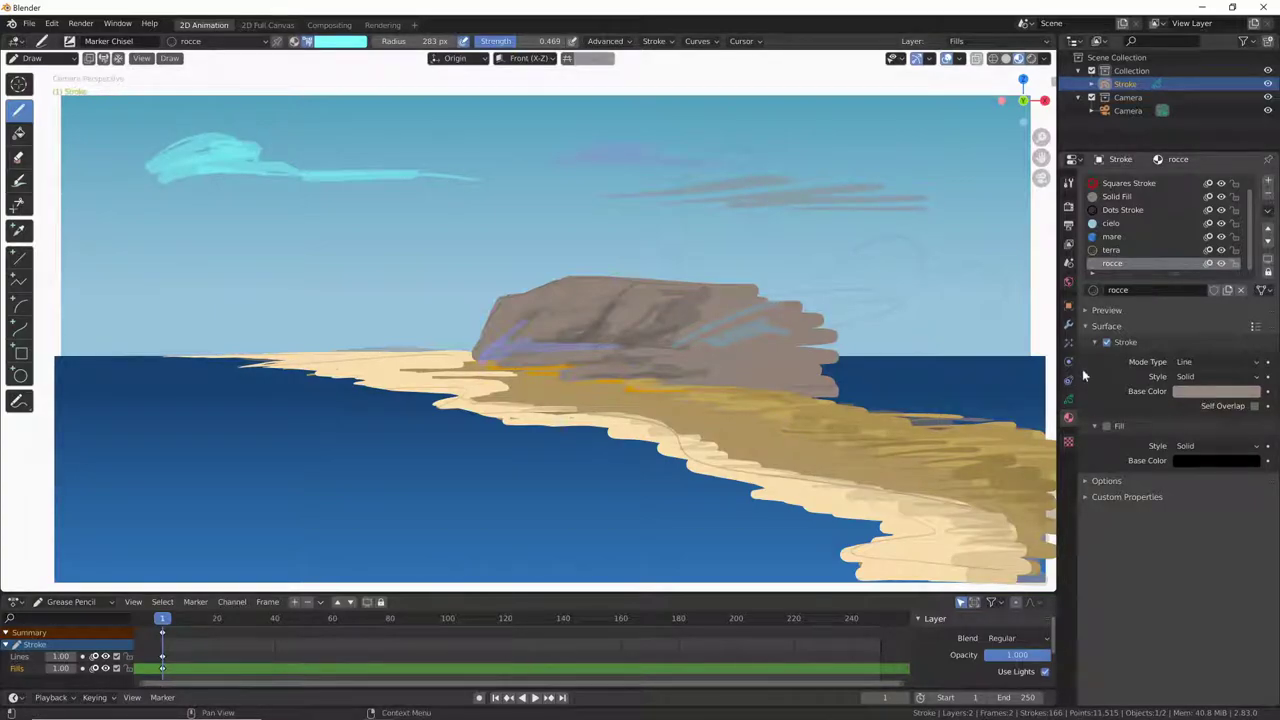
Add a new material slot with a new material named Nuvole
left_click(345, 42)
left_click(1268, 181)
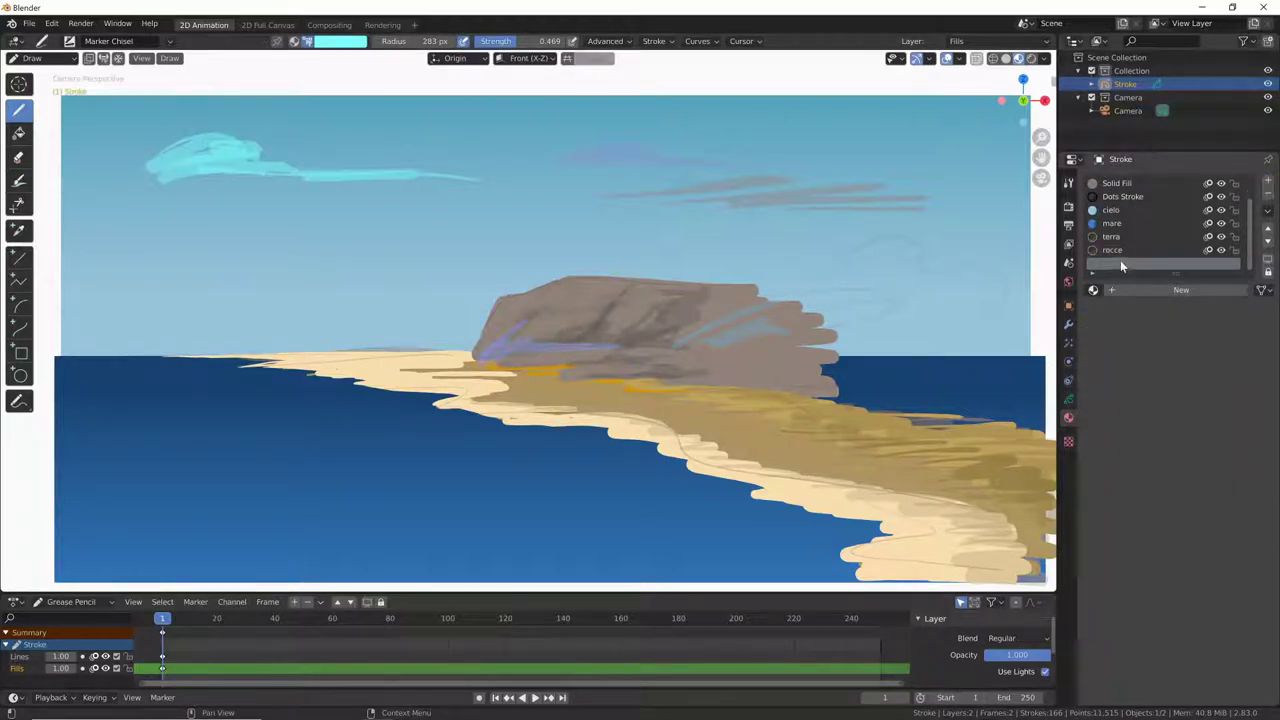
left_click(1096, 290)
left_click(1137, 289)
left_click(1136, 290)
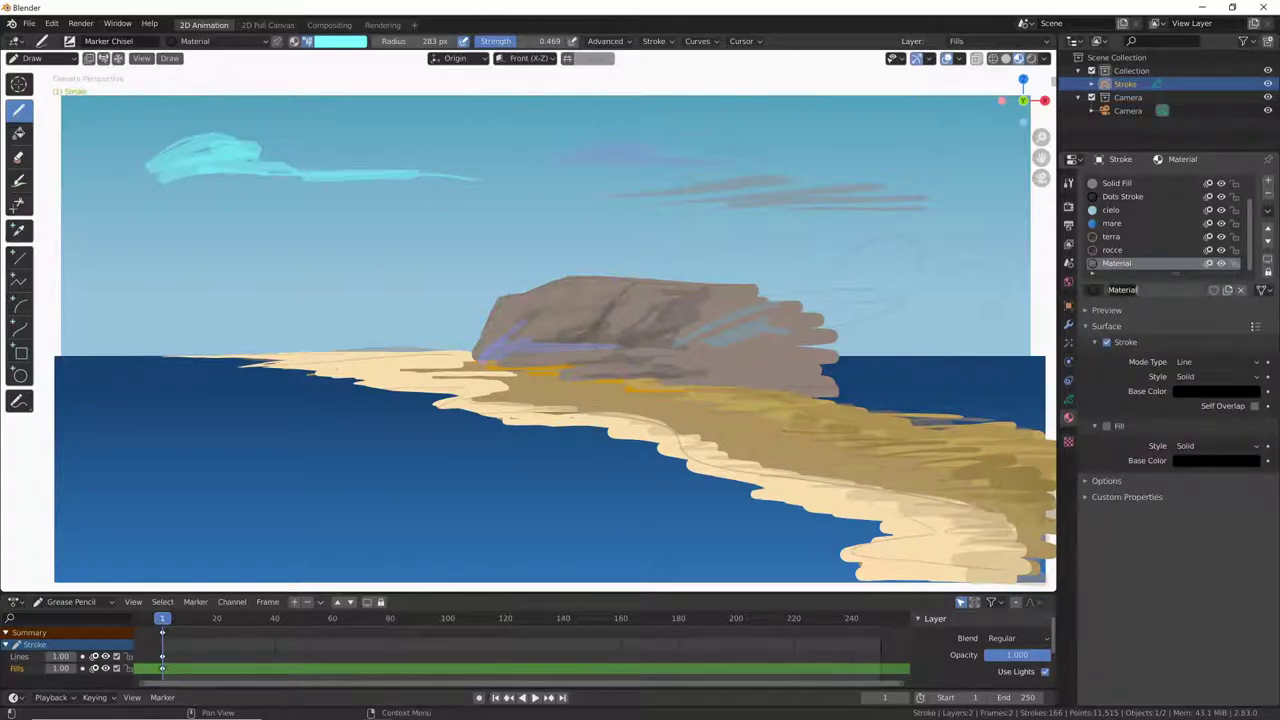
type("Nuvole")
key("Return")
Make Nuvole fill-only, with Stroke off, and paste a light blue fill base colour
left_click(1106, 426)
left_click(1106, 342)
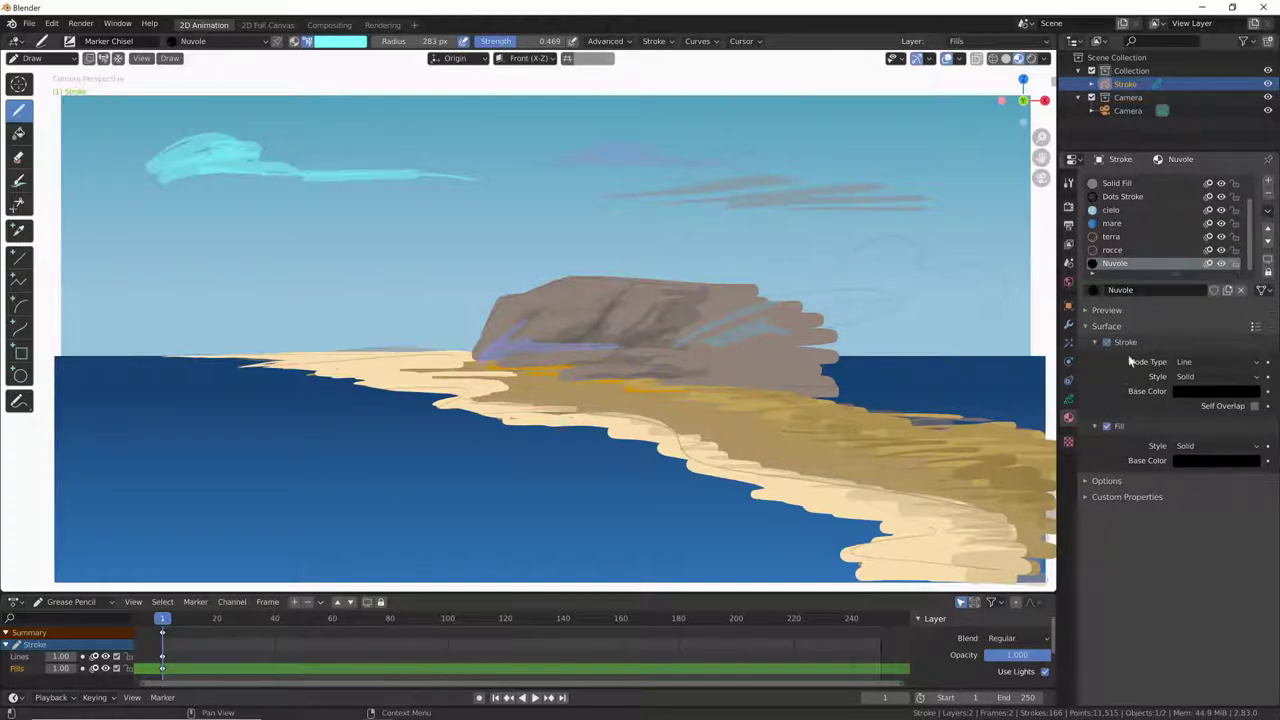
left_click(1198, 461)
scroll(1218, 341, "up", 10)
key("ctrl+v")
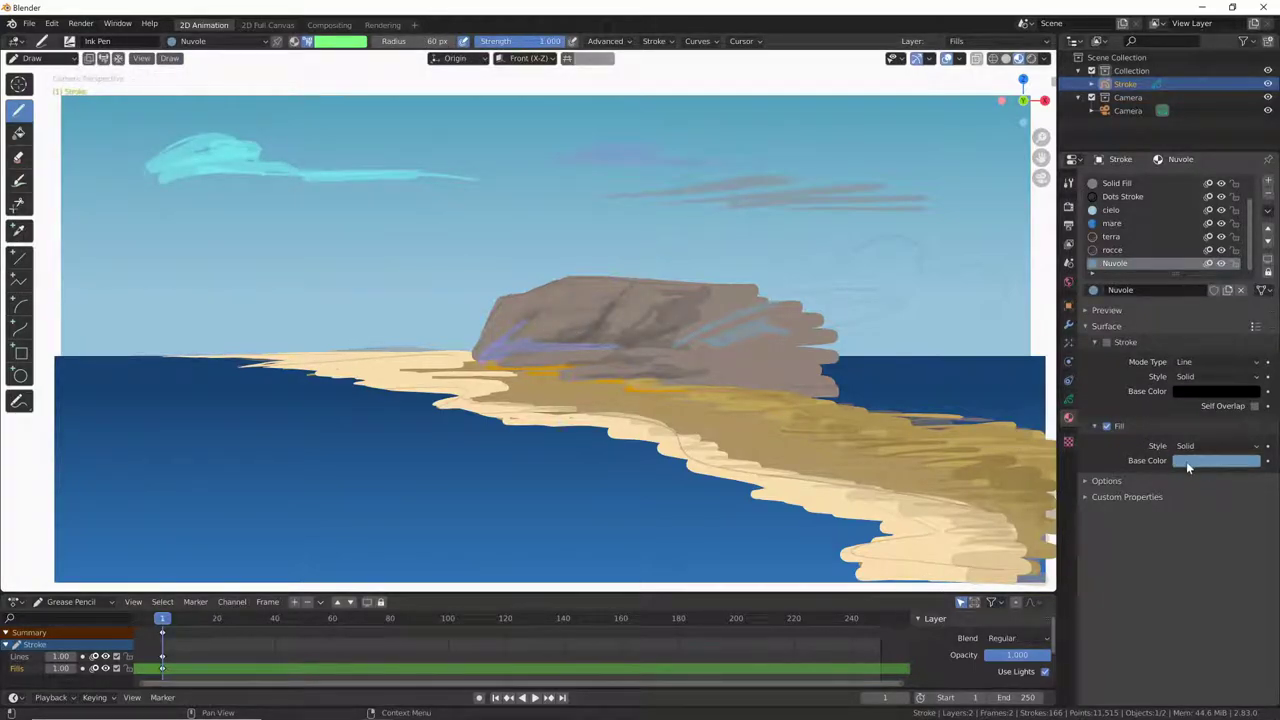
In Material colour mode, draw two cloud shapes on the left sky and lighten their fill to pale blue
left_click(294, 41)
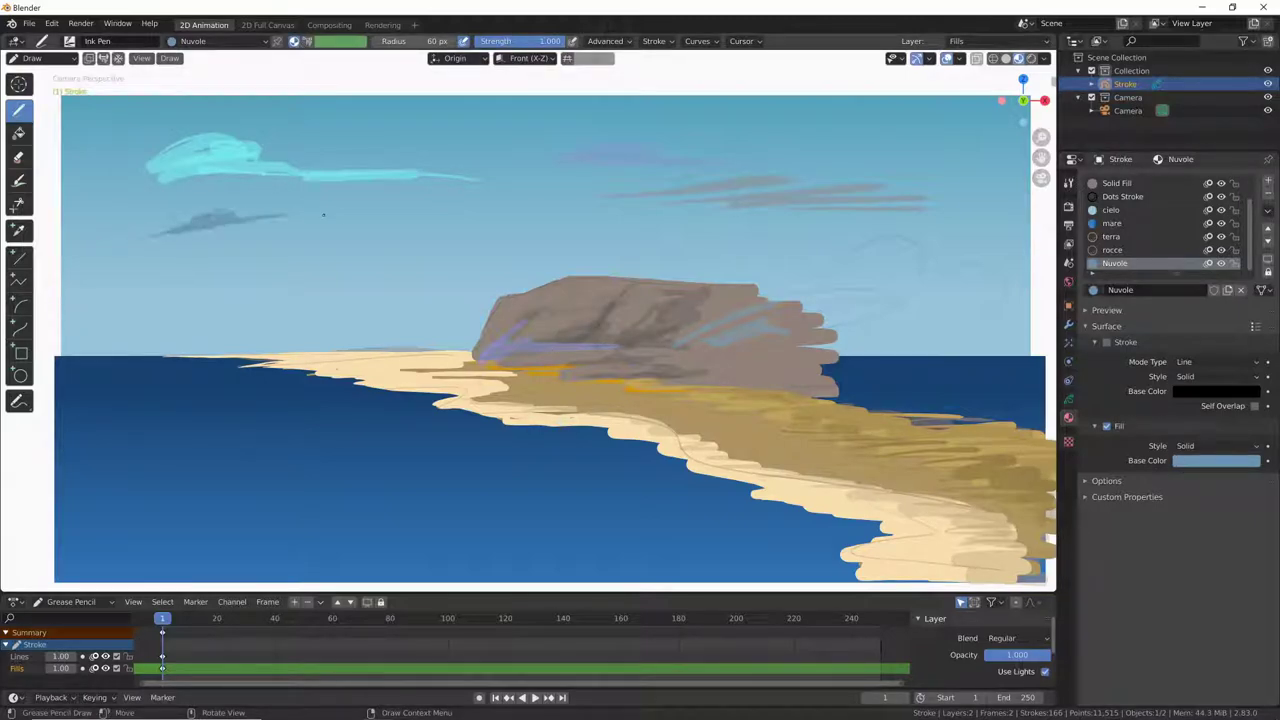
left_click_drag(130, 240, 366, 234)
mouse_move(288, 216)
left_mouse_down()
mouse_move(340, 234)
mouse_move(422, 210)
mouse_move(396, 232)
mouse_move(516, 224)
left_mouse_up()
left_click(1206, 460)
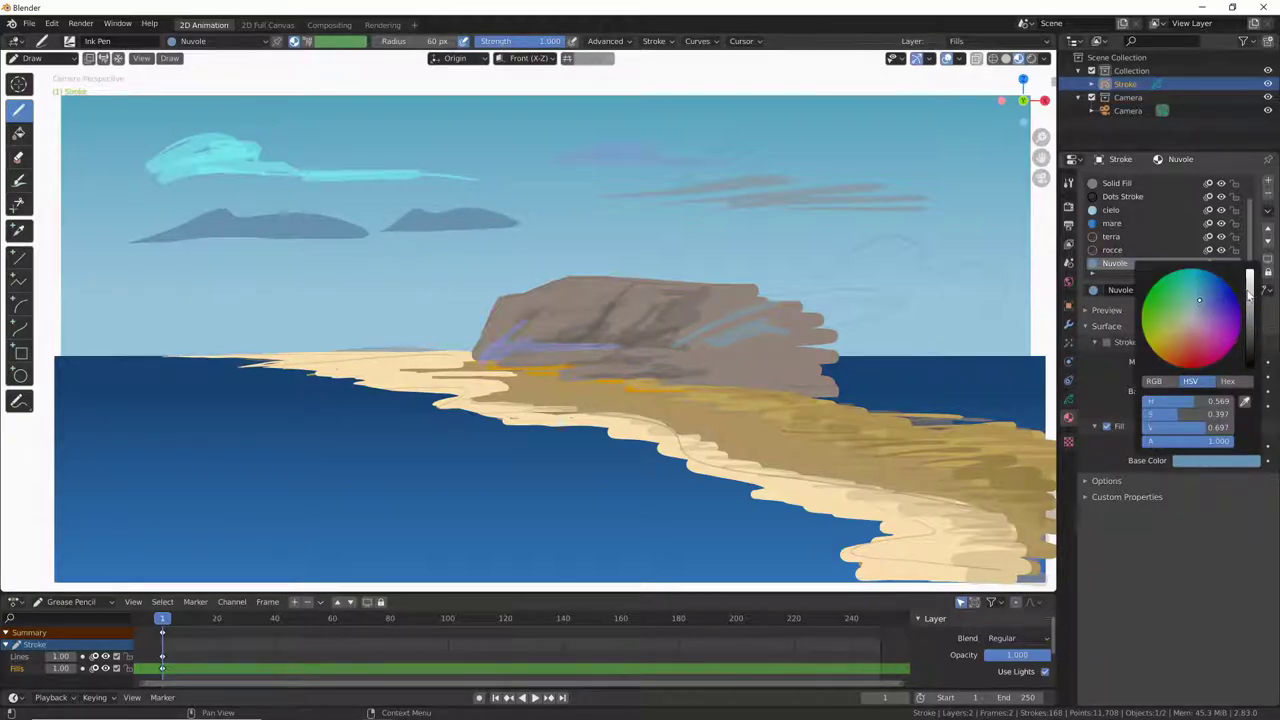
mouse_move(1249, 297)
left_mouse_down()
mouse_move(1249, 276)
mouse_move(1196, 307)
left_mouse_up()
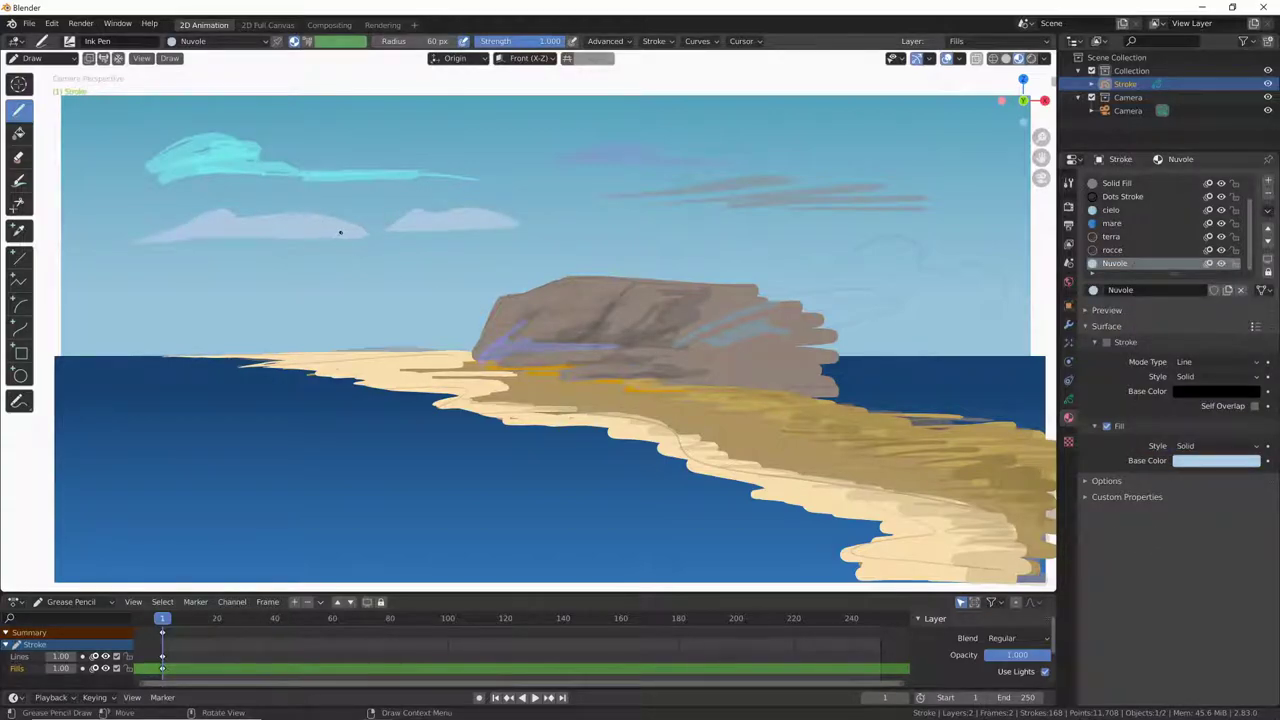
Choose a cyan tint colour and paint highlights on the left and middle clouds
left_click(308, 41)
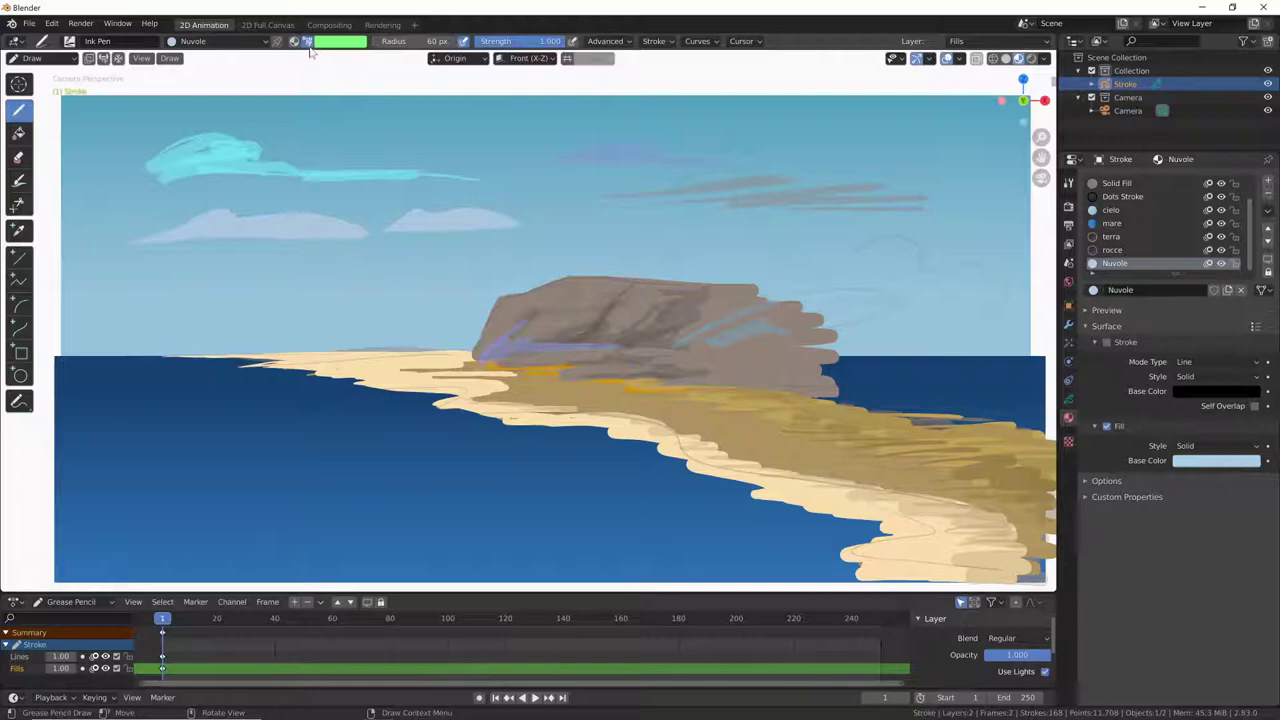
left_click(344, 42)
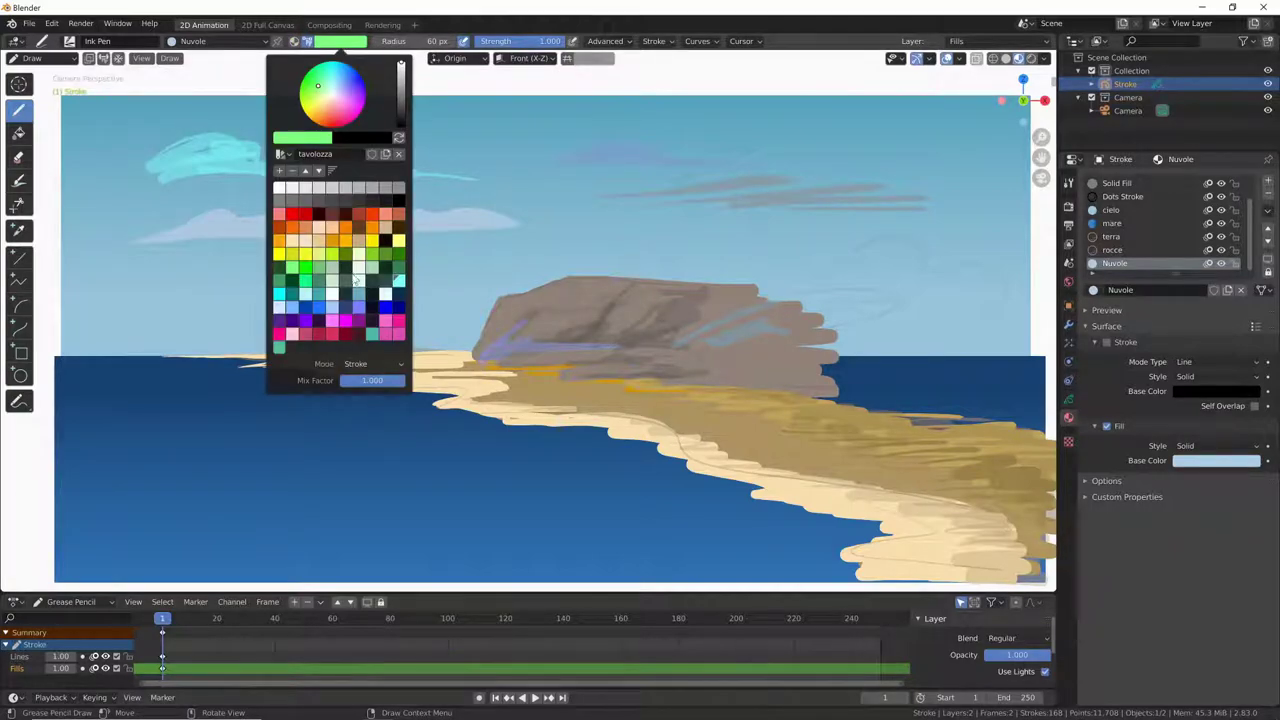
left_click(284, 296)
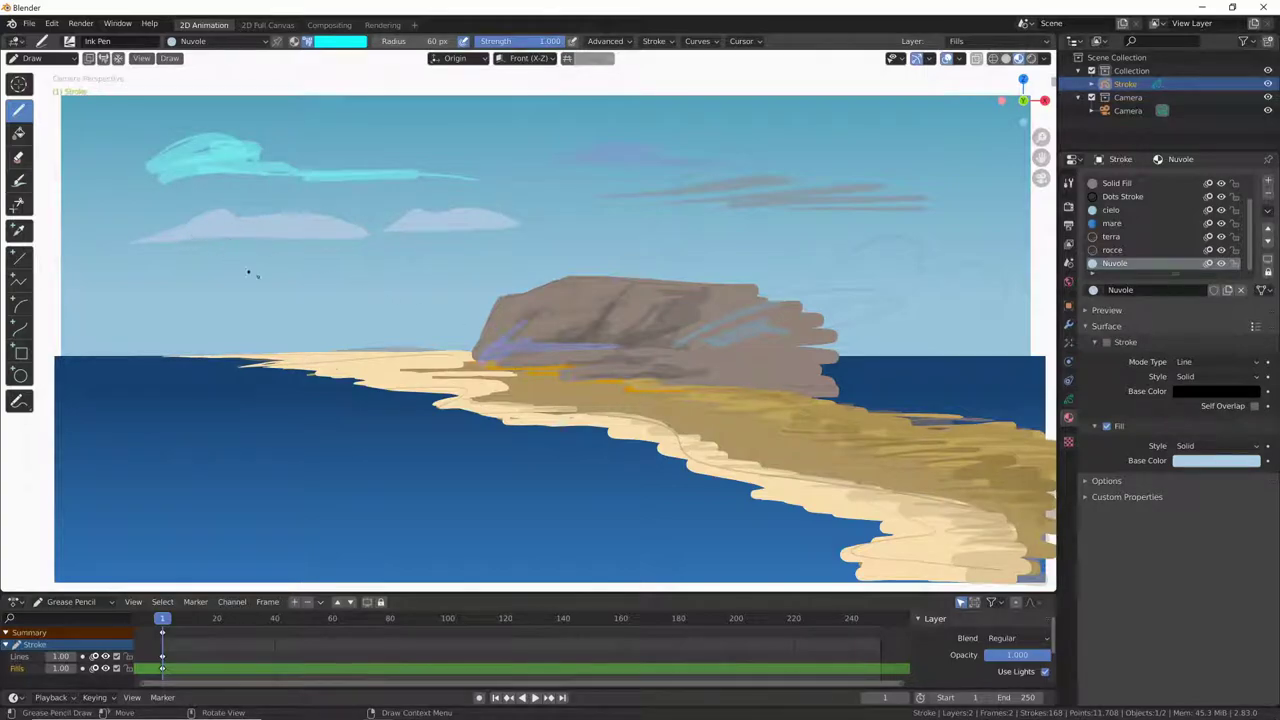
left_click(354, 42)
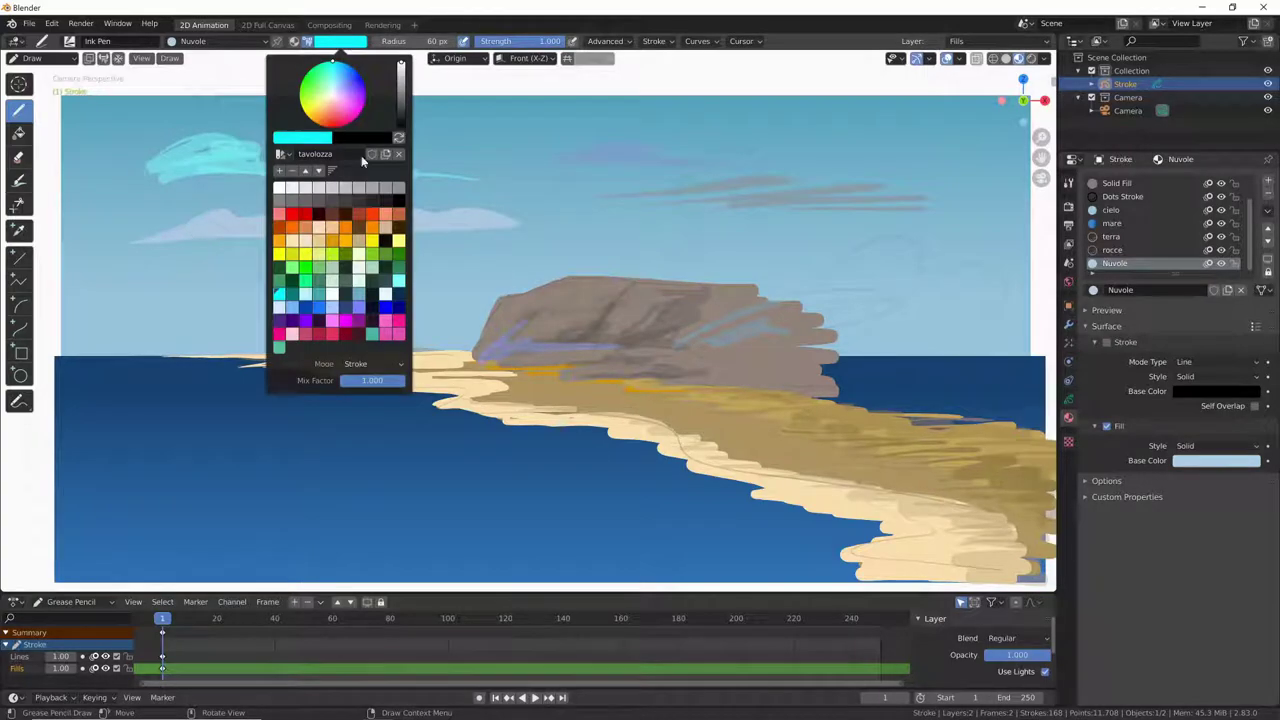
left_click(360, 364)
left_click_drag(153, 231, 188, 224)
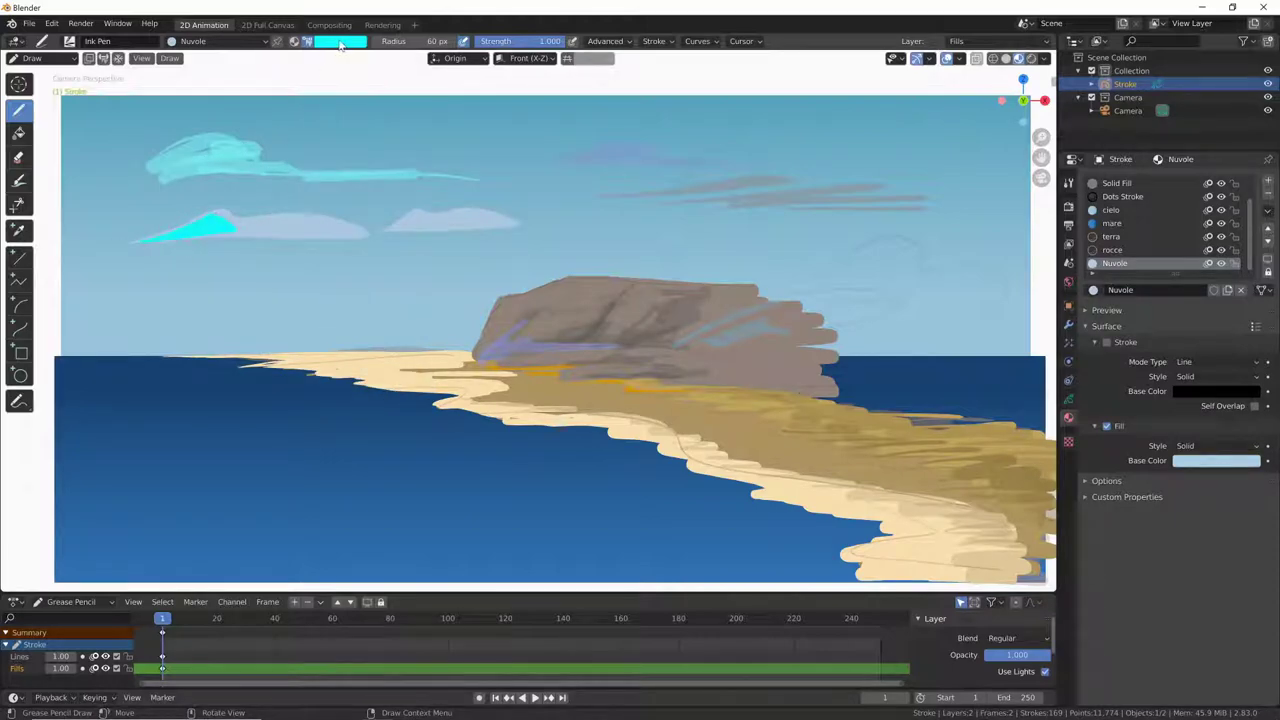
left_click_drag(390, 228, 420, 215)
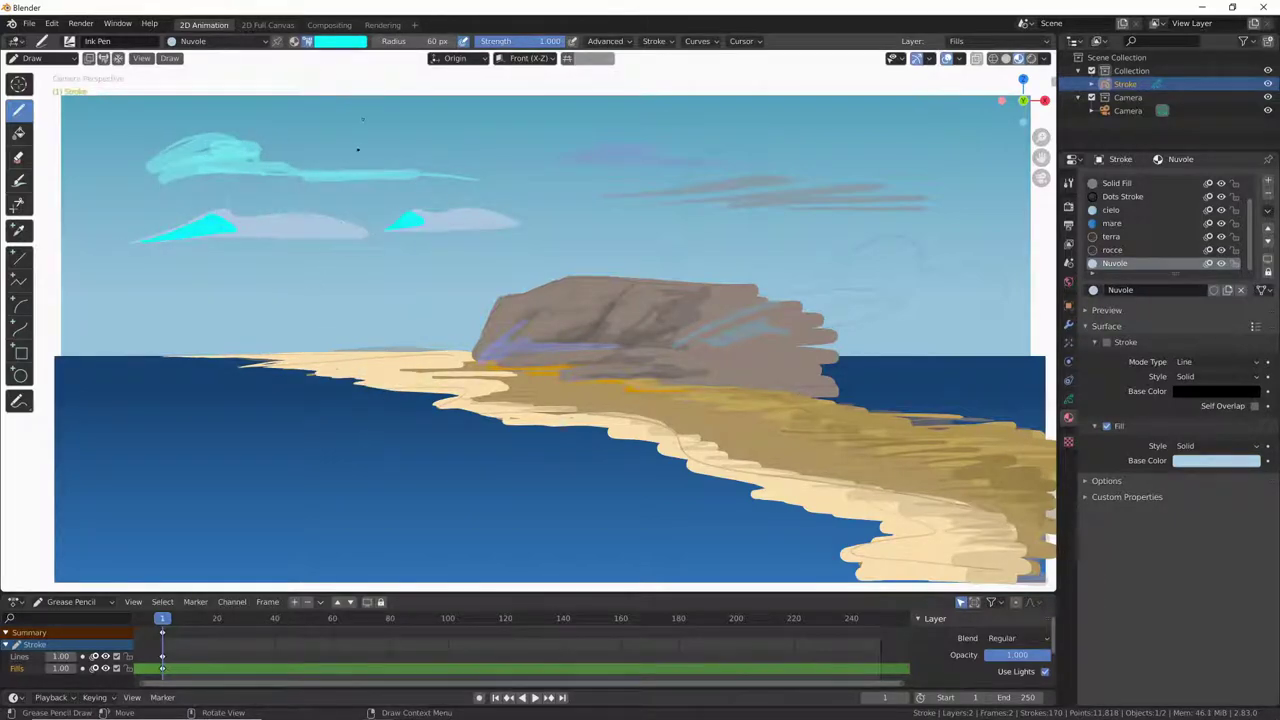
Apply the cyan tint to fills, add cyan to the second cloud's right end, and hide the outlines
left_click(342, 46)
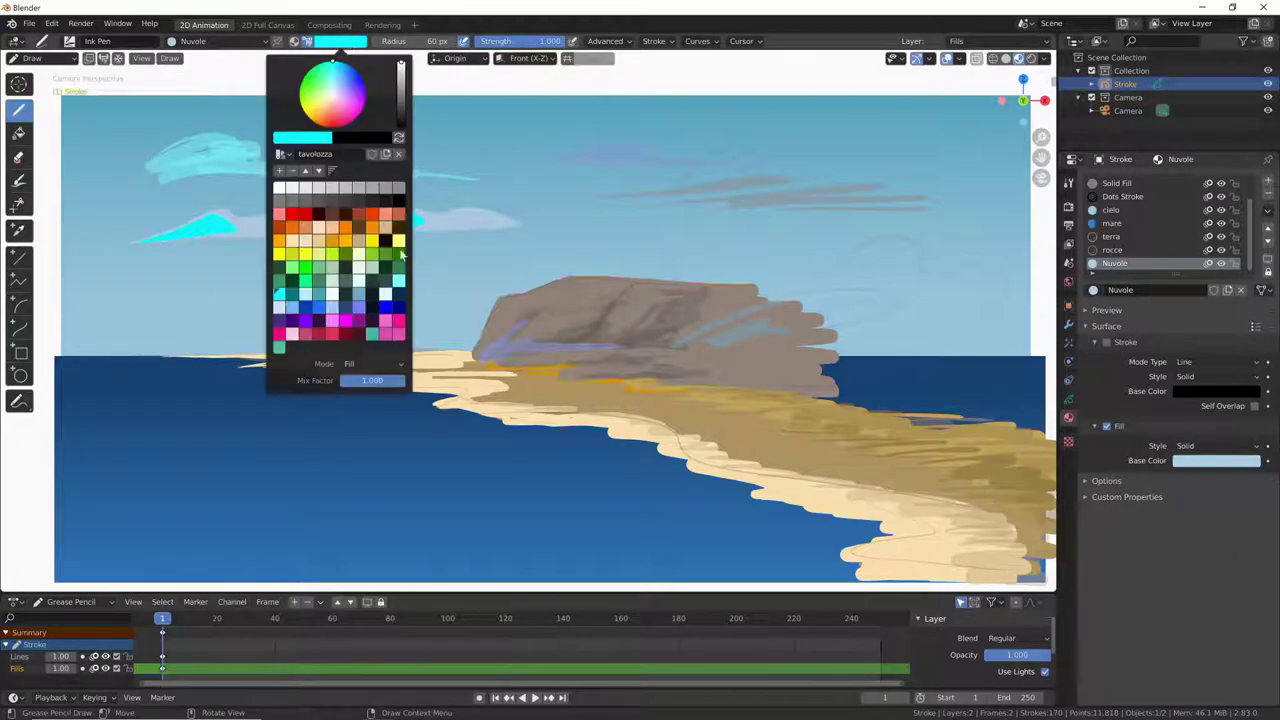
left_click(372, 364)
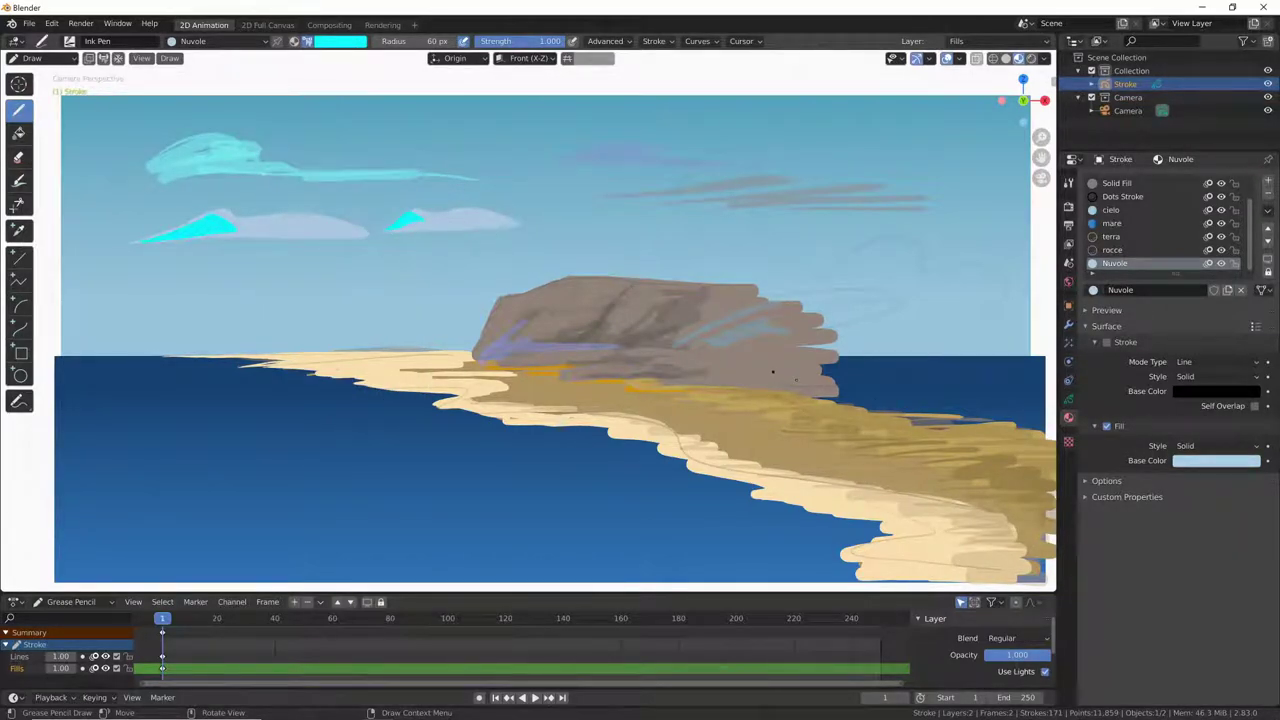
left_click(1106, 342)
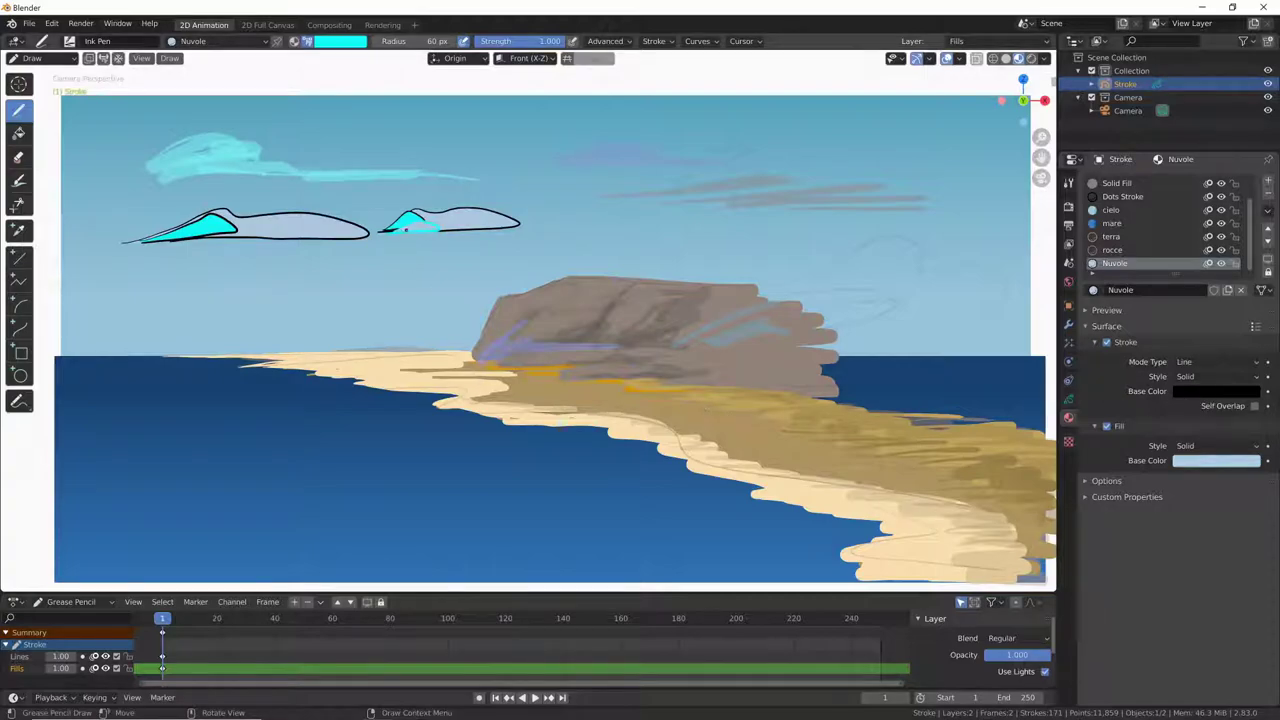
left_click_drag(488, 226, 525, 224)
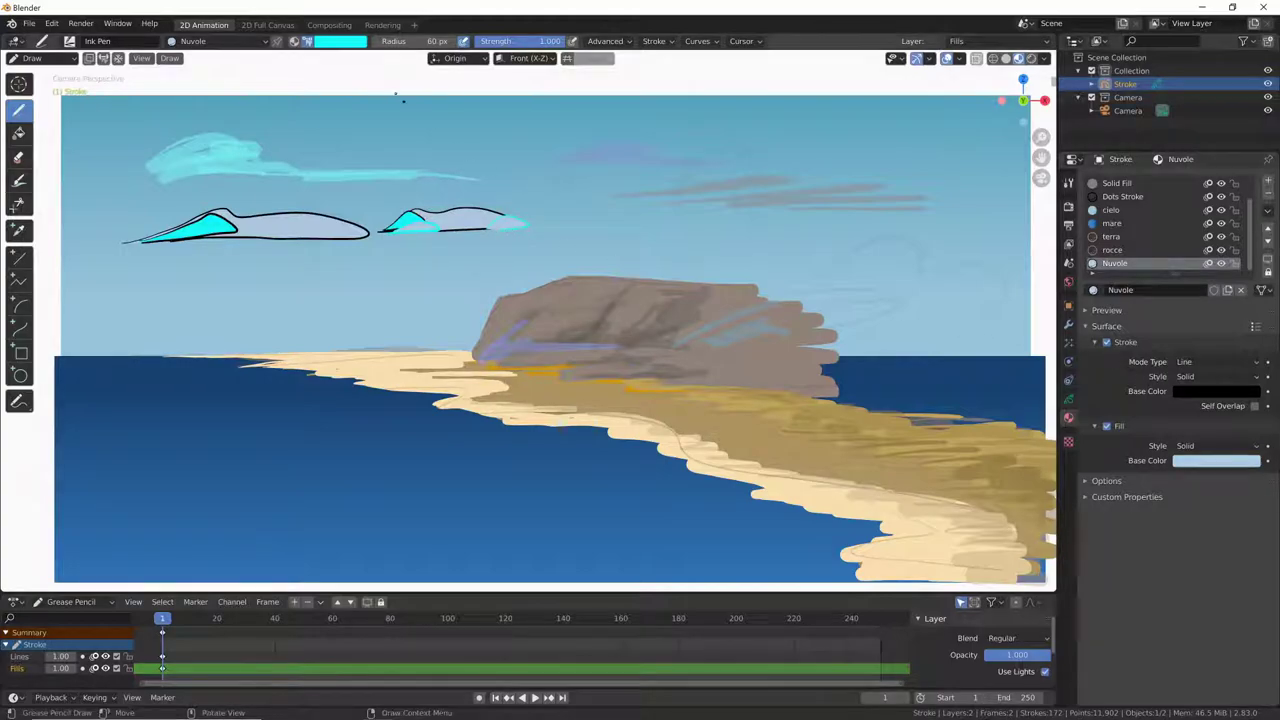
left_click(350, 42)
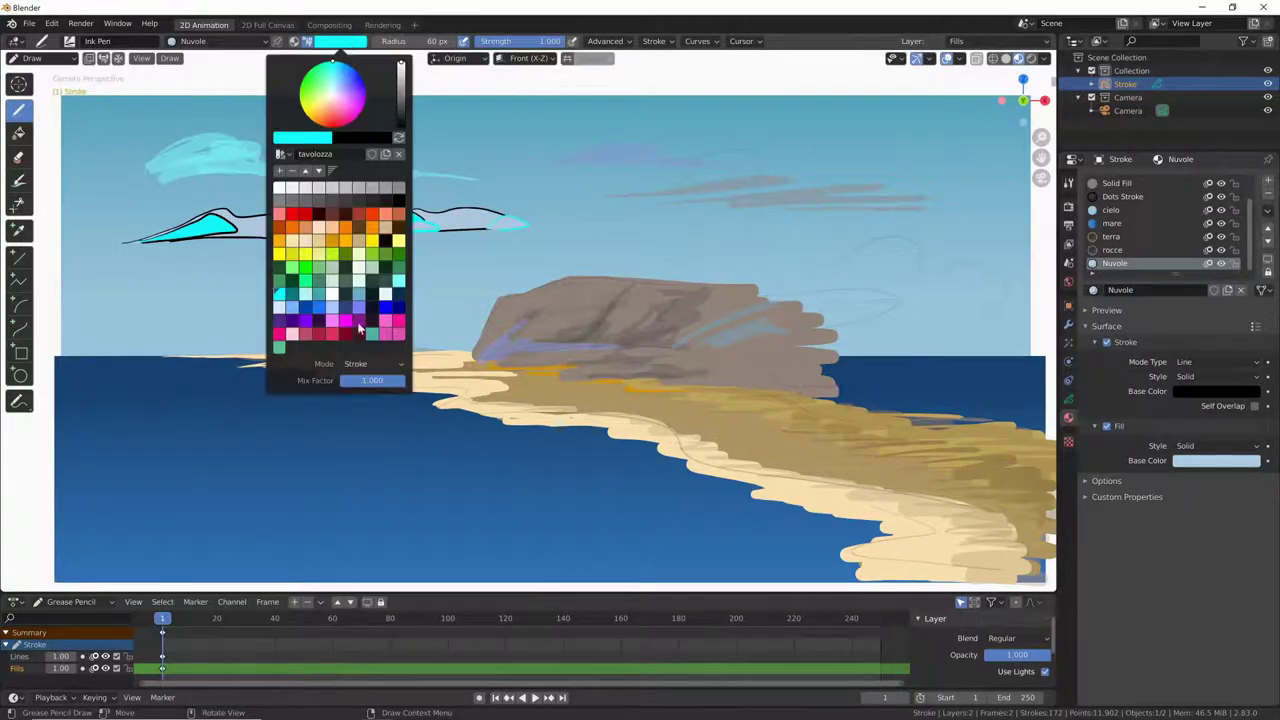
left_click(1106, 342)
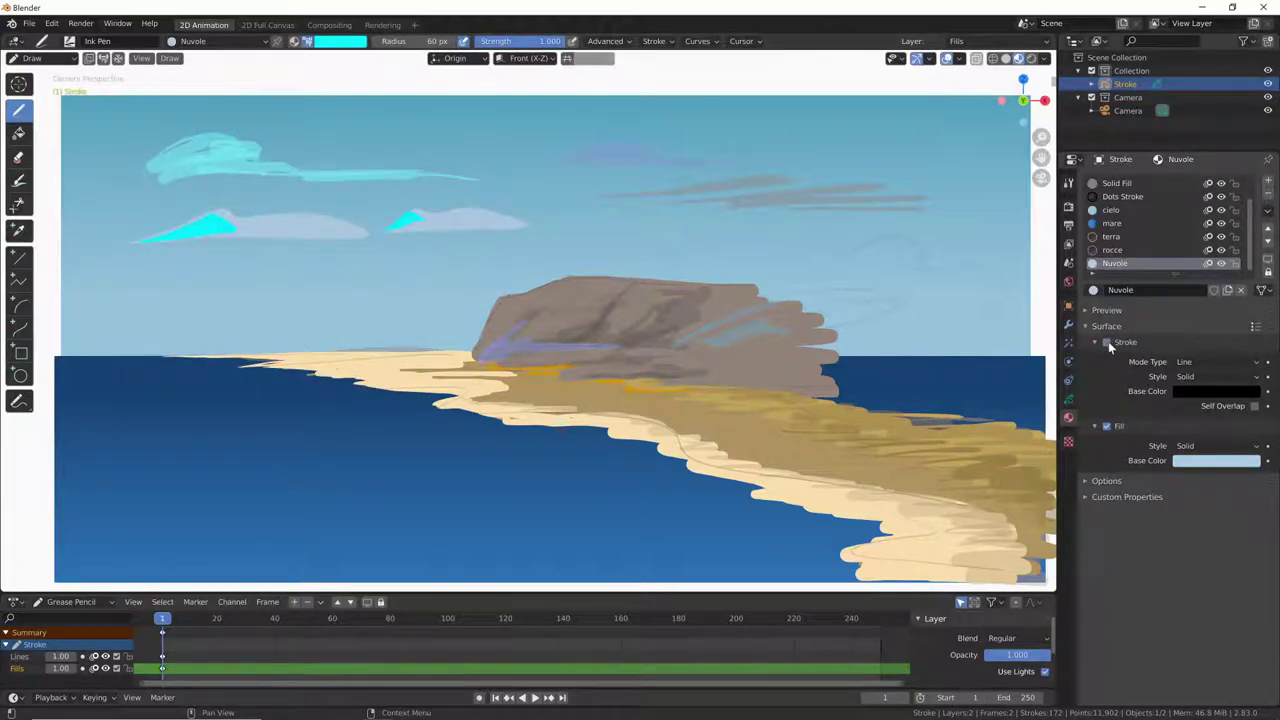
left_click(1107, 342)
left_click(1107, 343)
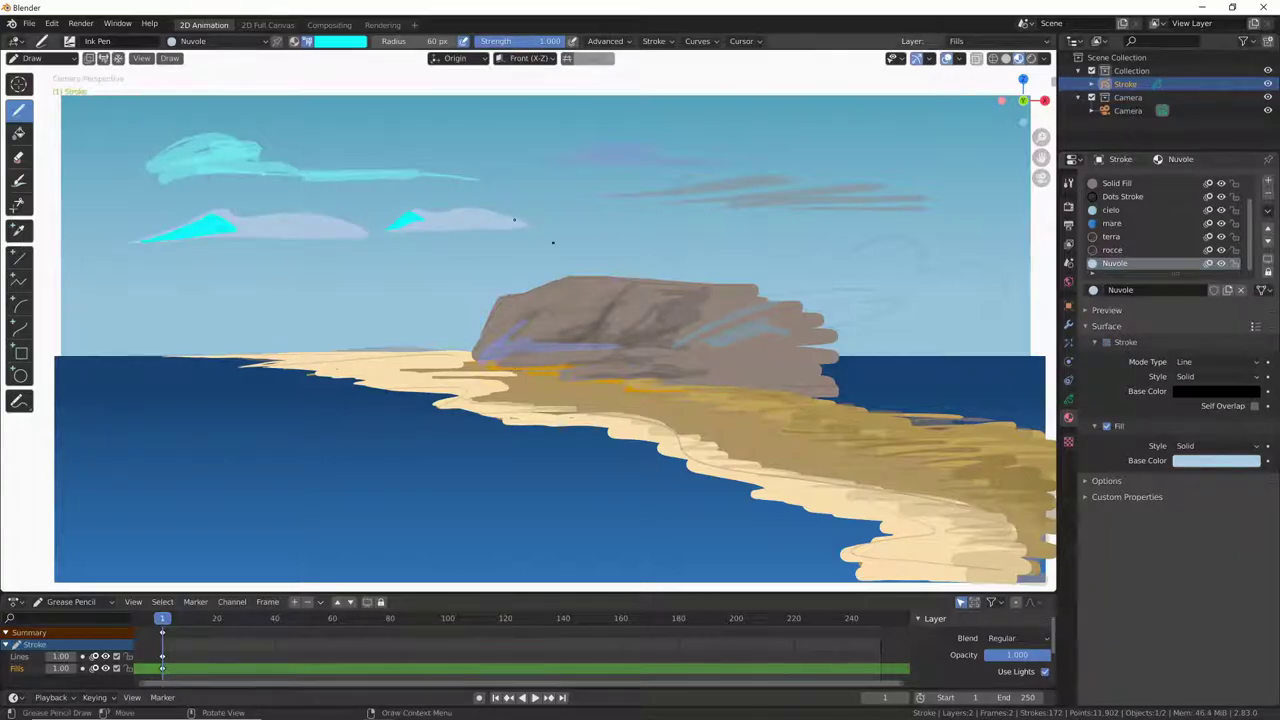
Tint both strokes and fills, draw a small cyan cloud in the centre sky, and darken the tint
left_click(346, 45)
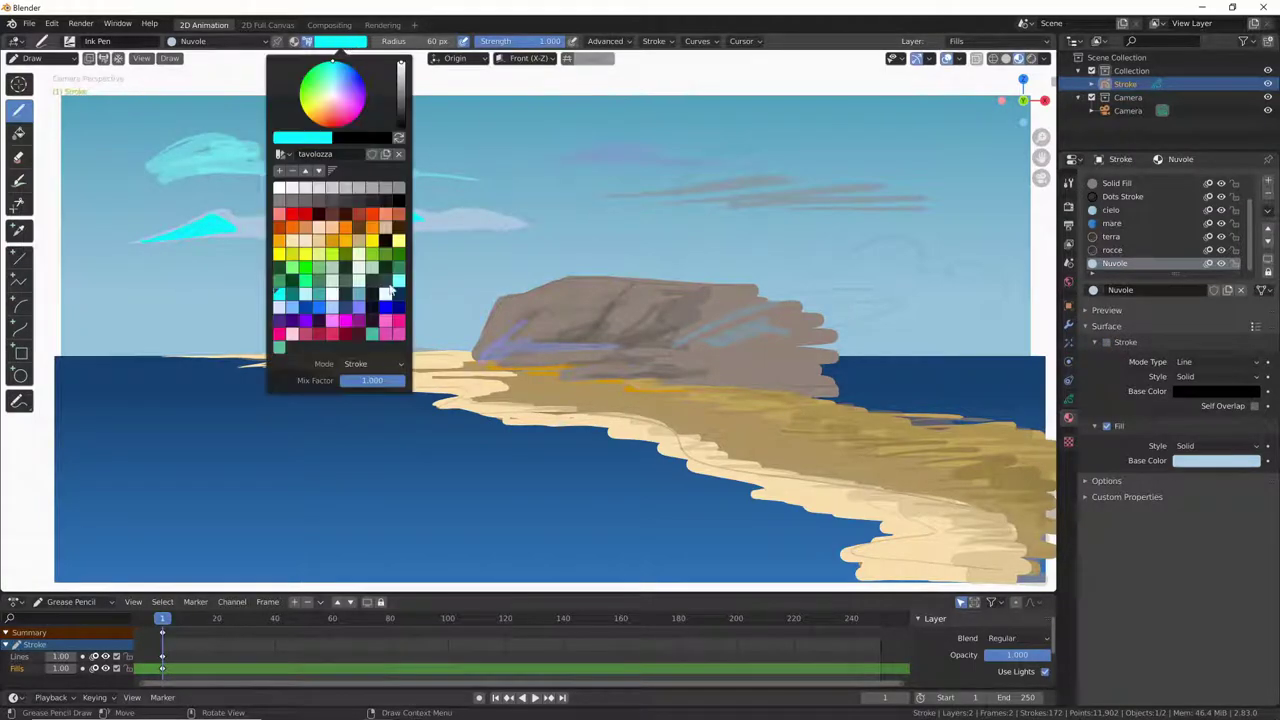
left_click(378, 365)
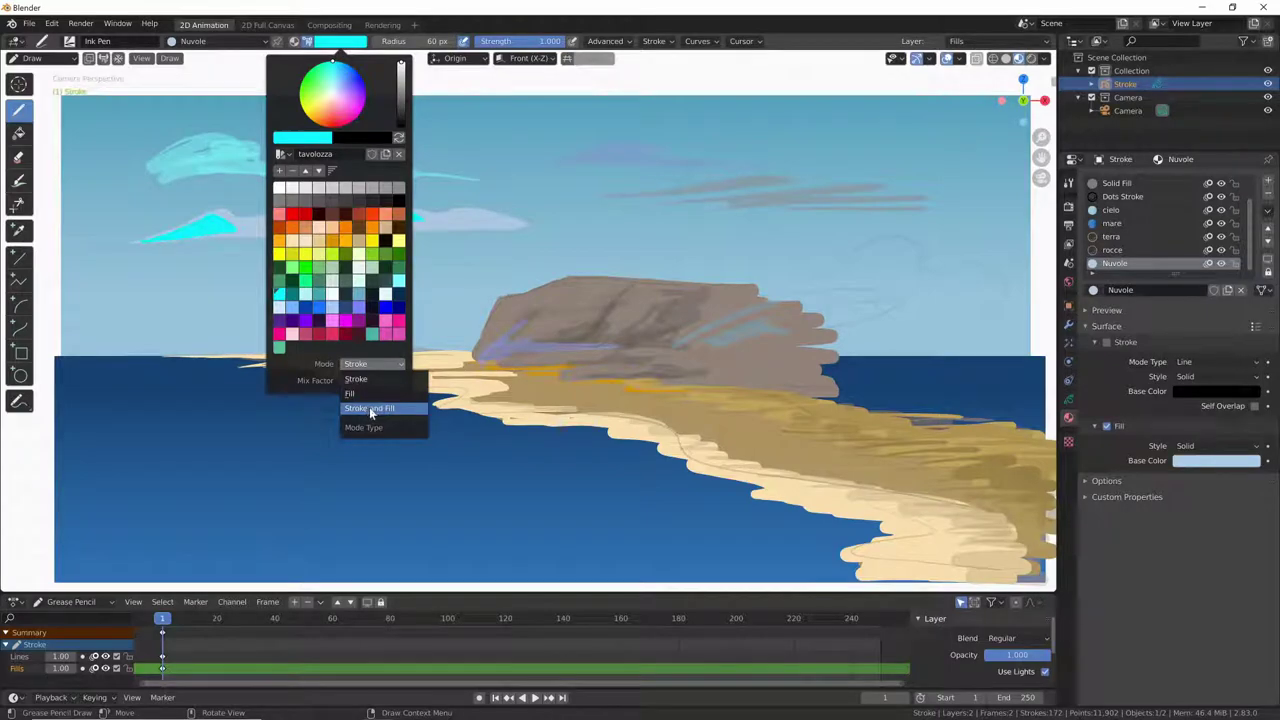
left_click(368, 409)
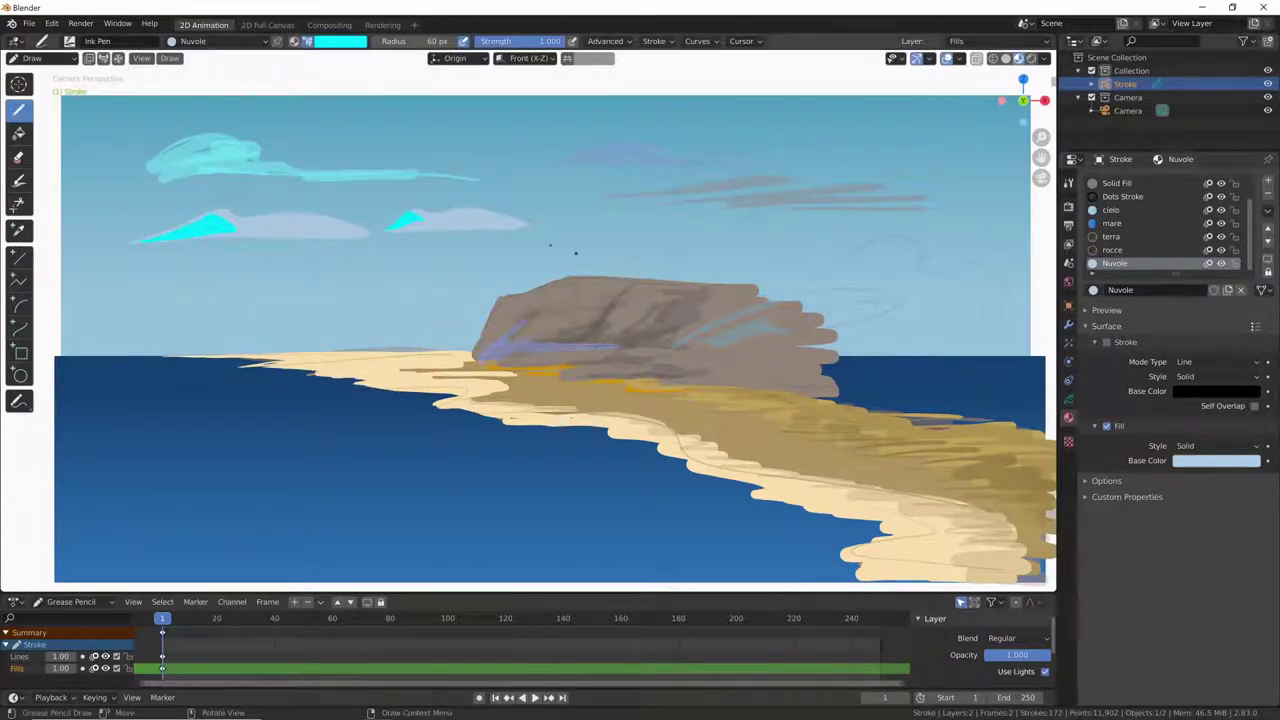
mouse_move(596, 238)
left_mouse_down()
mouse_move(536, 237)
mouse_move(622, 236)
left_mouse_up()
left_click(346, 45)
left_click_drag(402, 72, 402, 82)
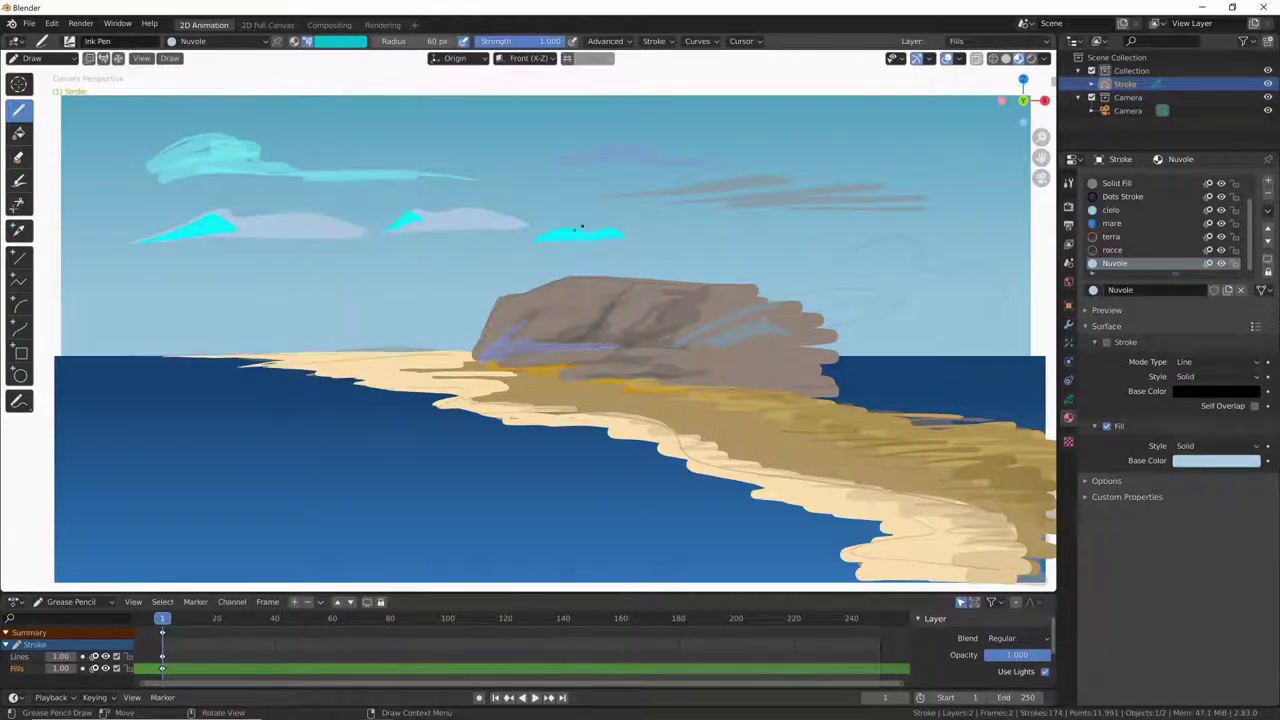
left_click(343, 45)
left_click_drag(402, 88, 402, 68)
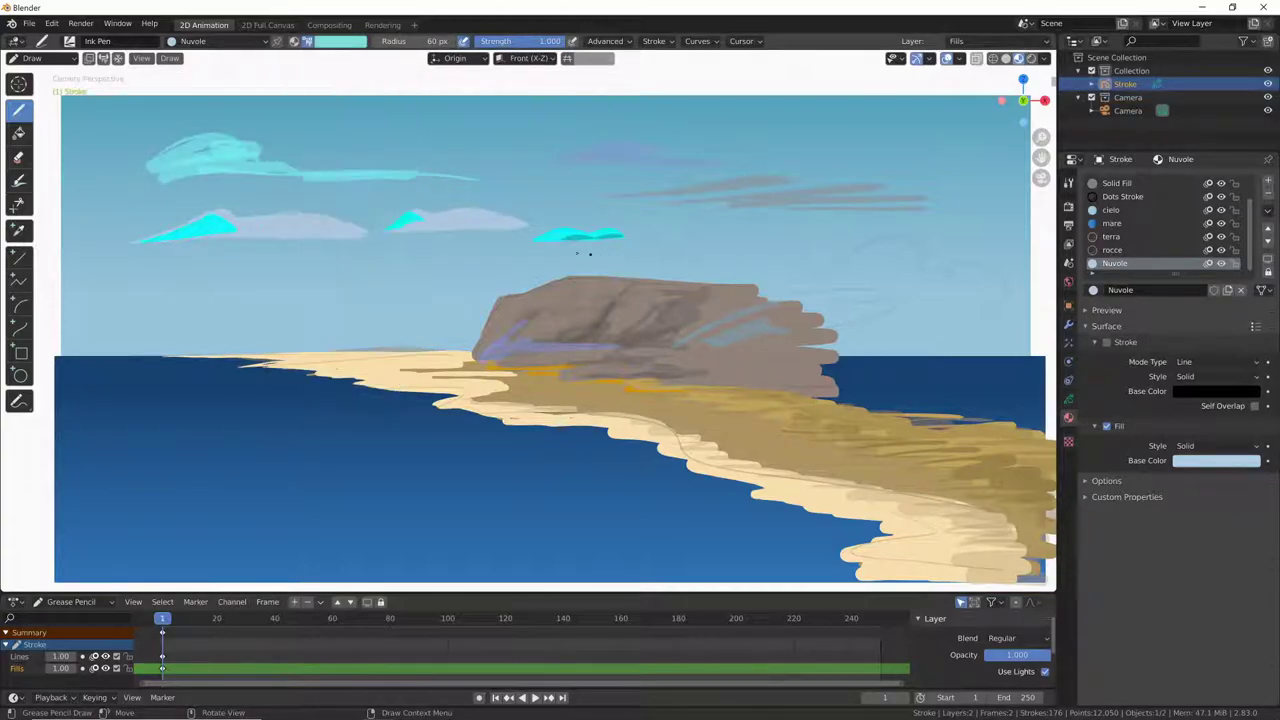
left_click_drag(560, 227, 602, 230)
Compare the cloud outlines on and off, leaving the Nuvole outline strokes hidden
left_click(1107, 342)
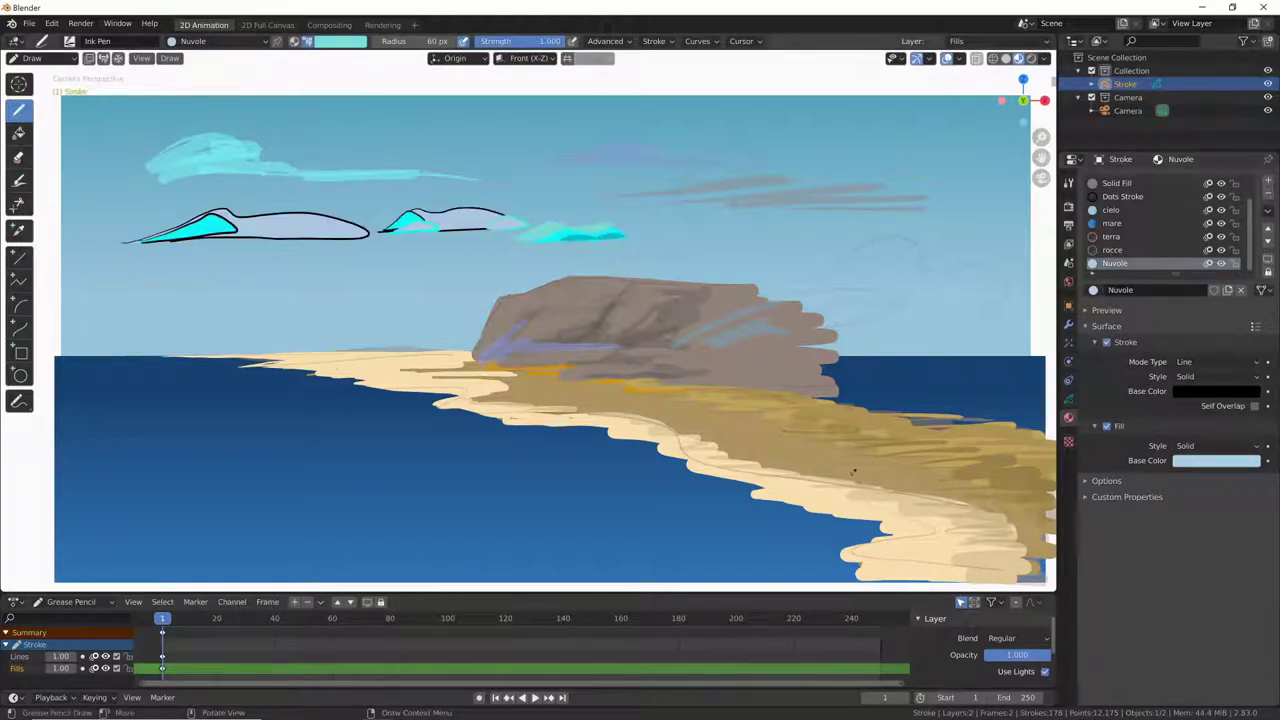
left_click(1107, 342)
left_click(1107, 342)
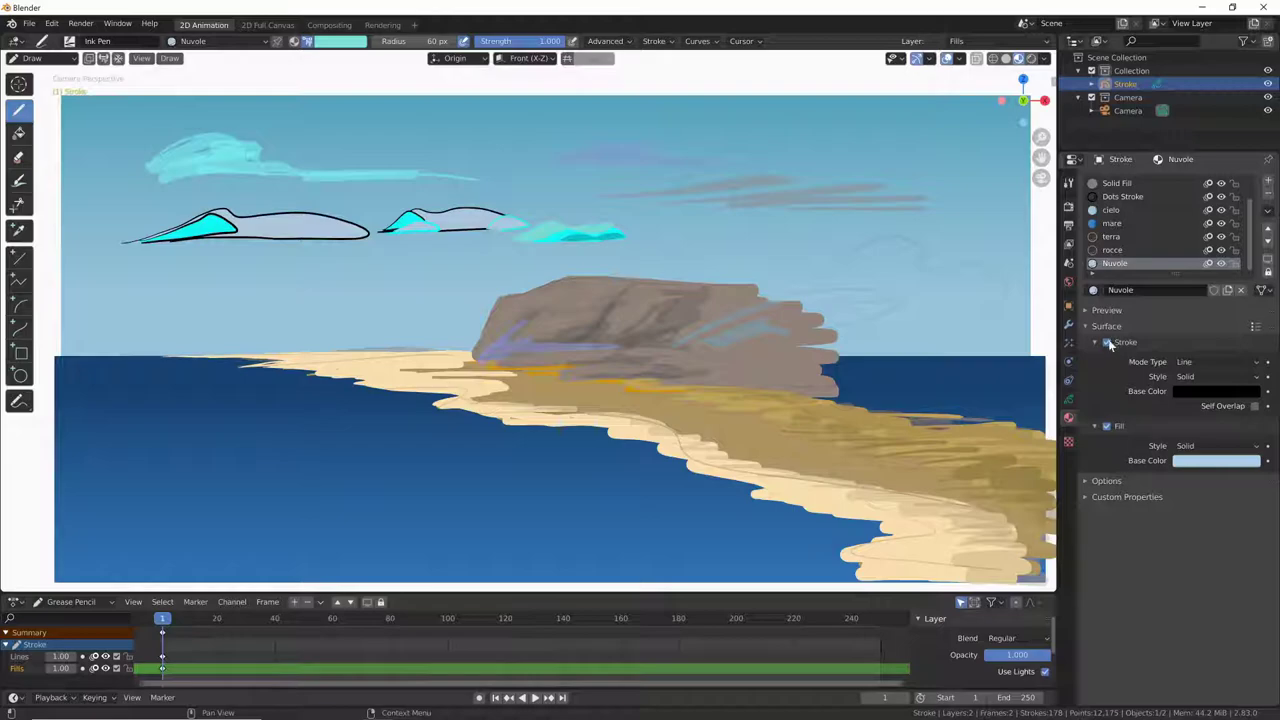
left_click(1107, 342)
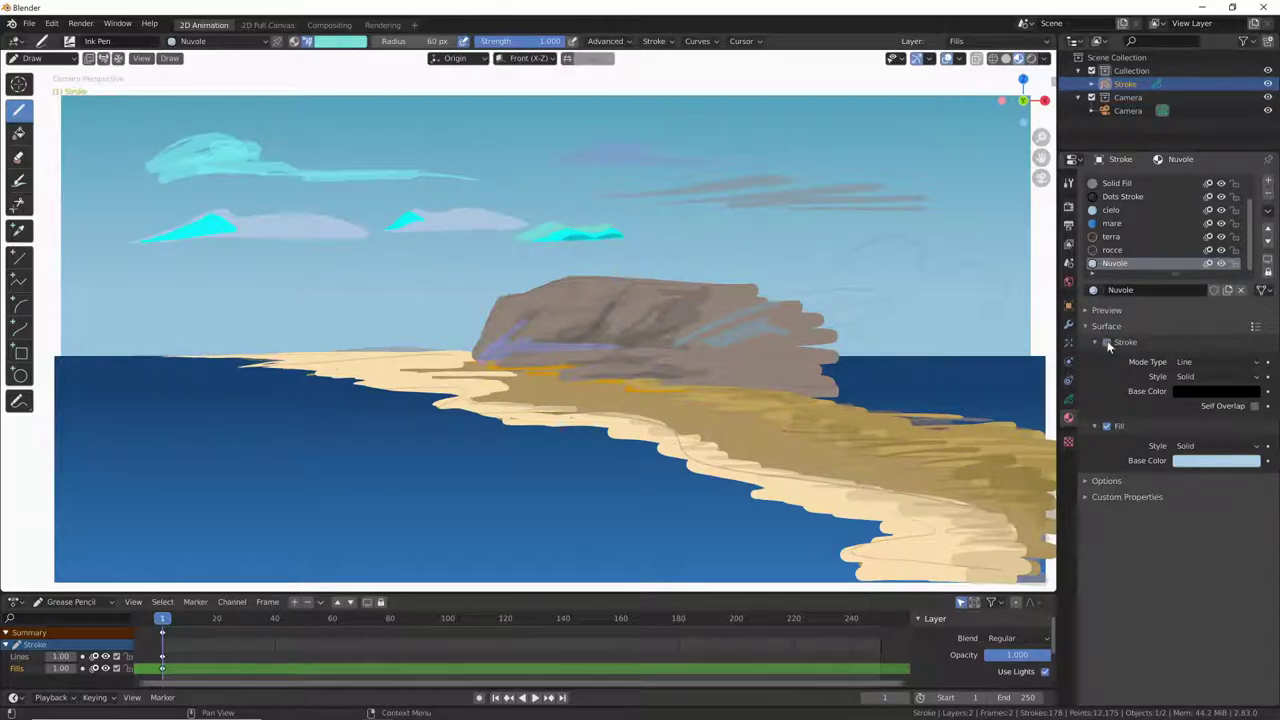
left_click(1107, 342)
left_click(1106, 342)
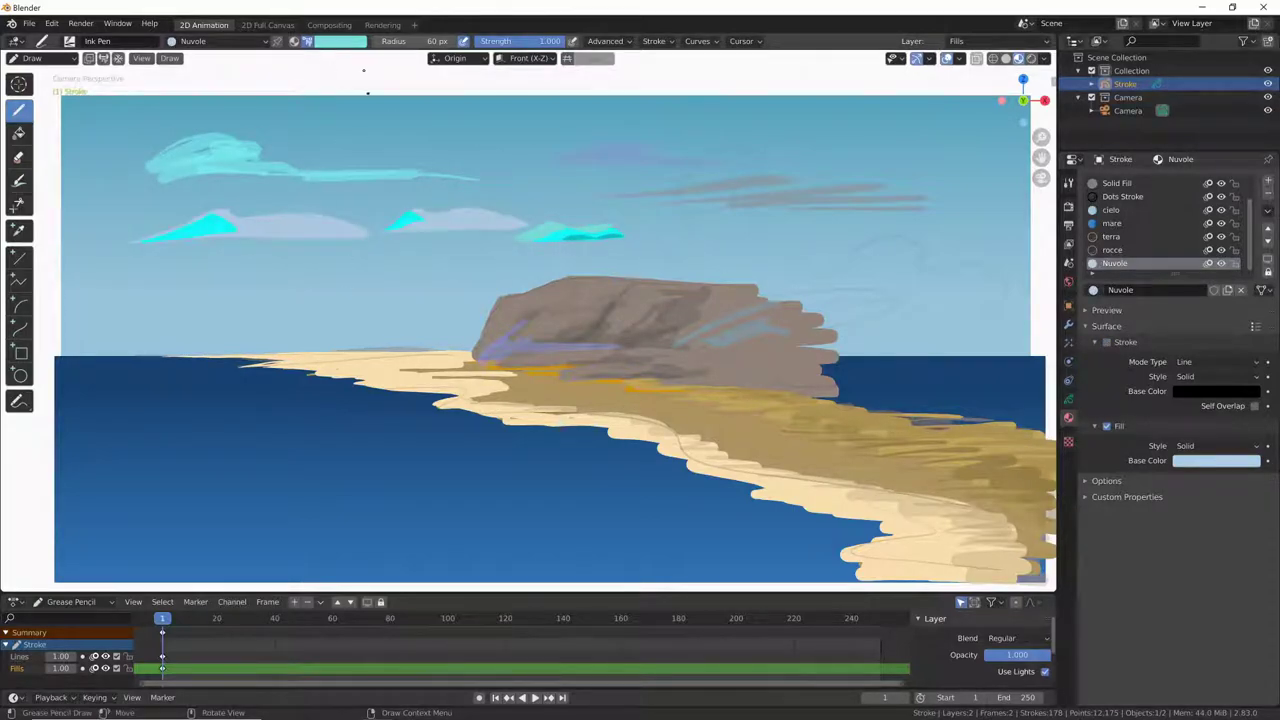
With the tint on strokes only, draw an upper-right crescent cloud, add cyan inside, then revert to Material colour
left_click(352, 44)
left_click(376, 366)
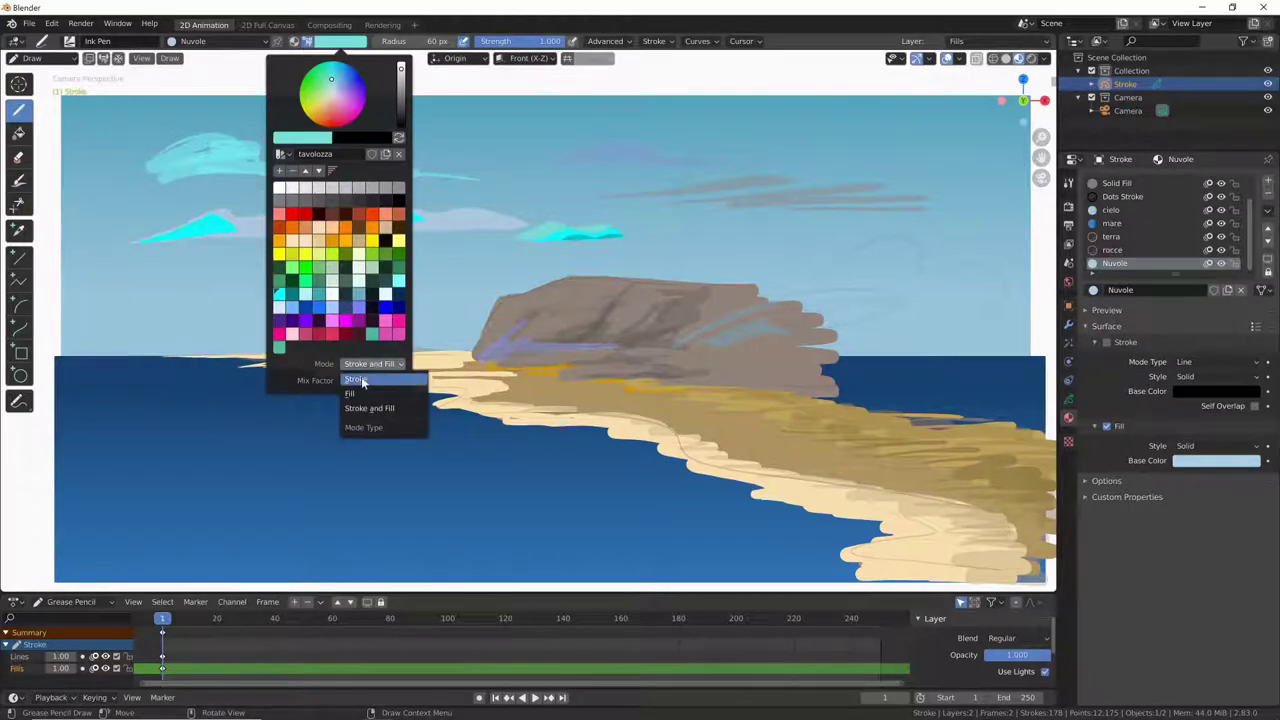
left_click(365, 378)
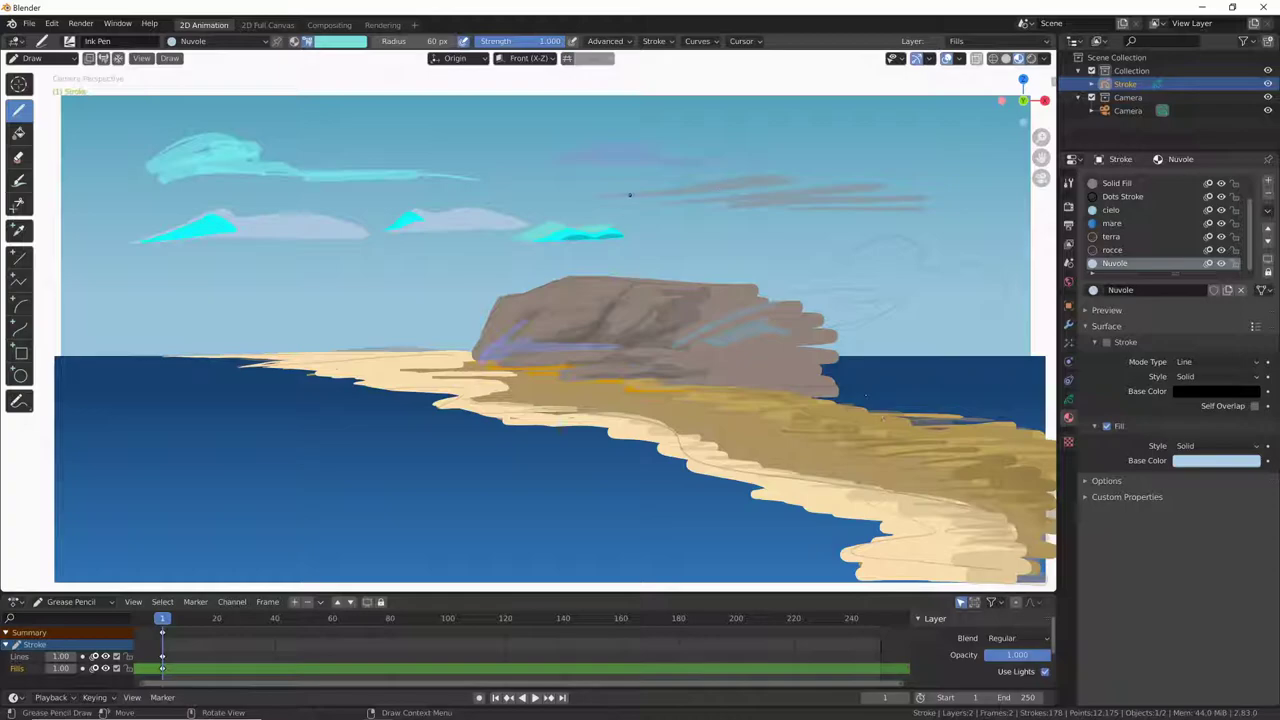
left_click_drag(681, 186, 790, 252)
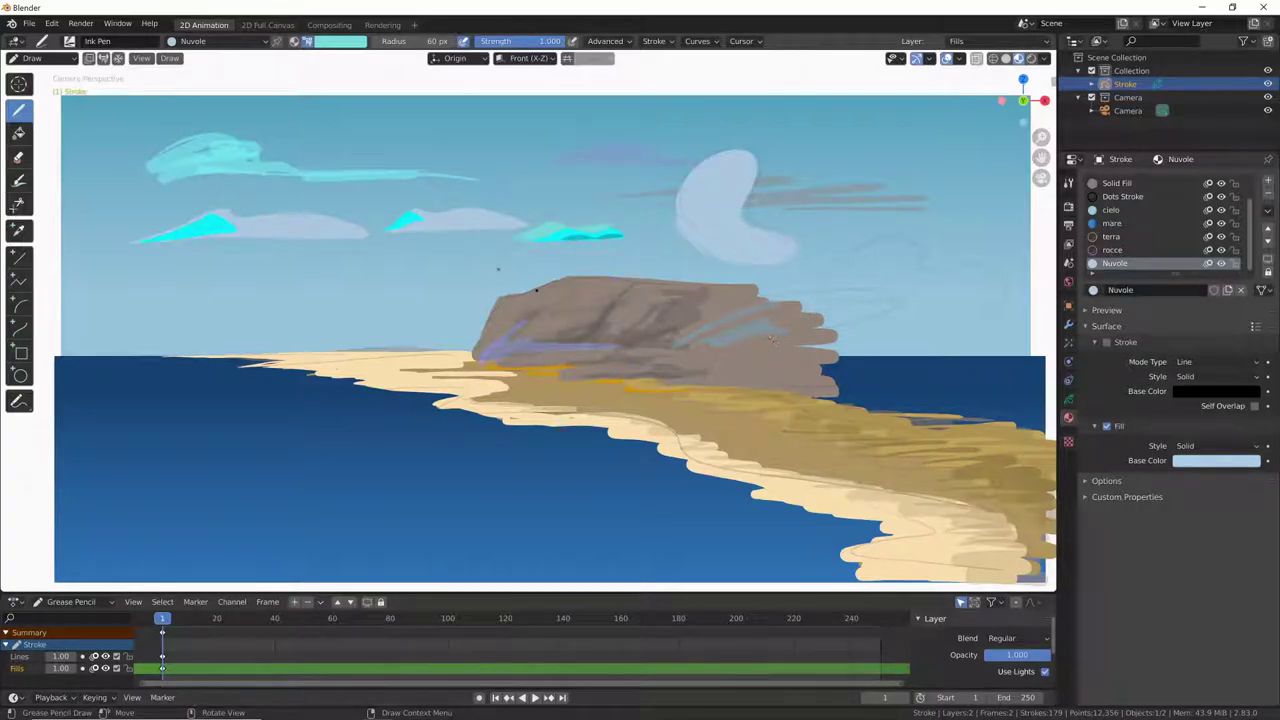
left_click(352, 45)
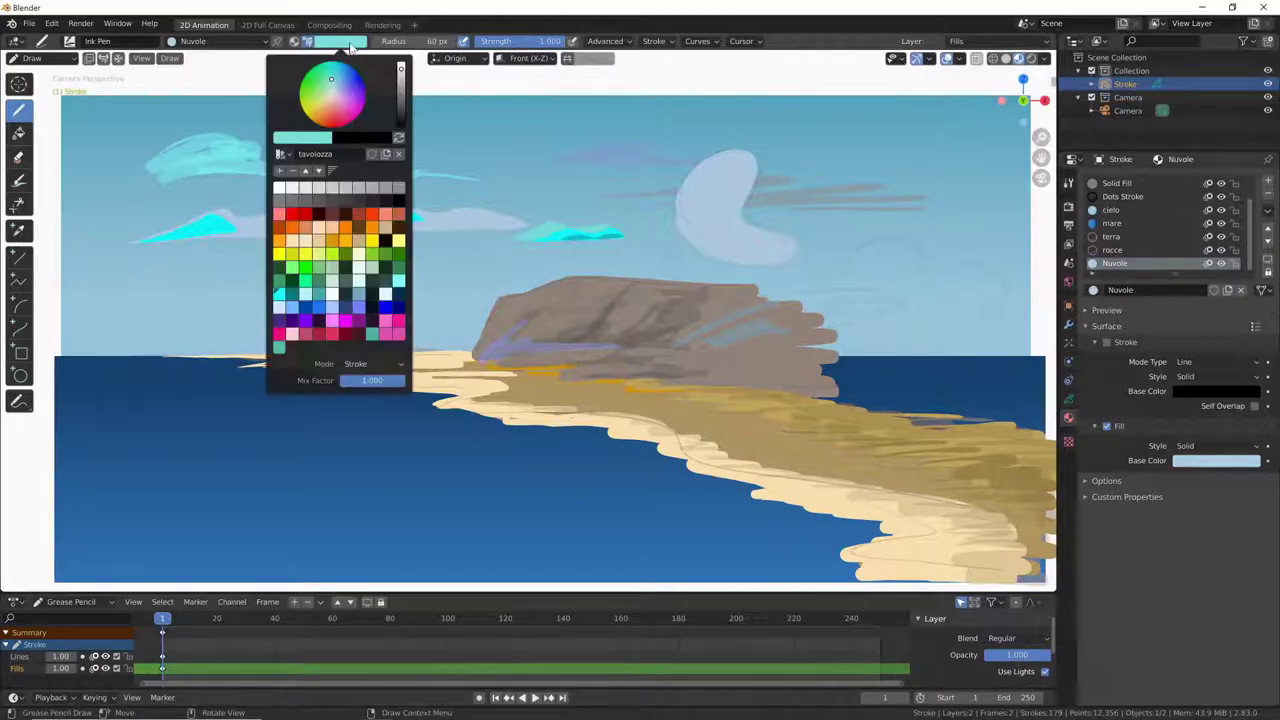
left_click(374, 364)
left_click_drag(745, 163, 735, 225)
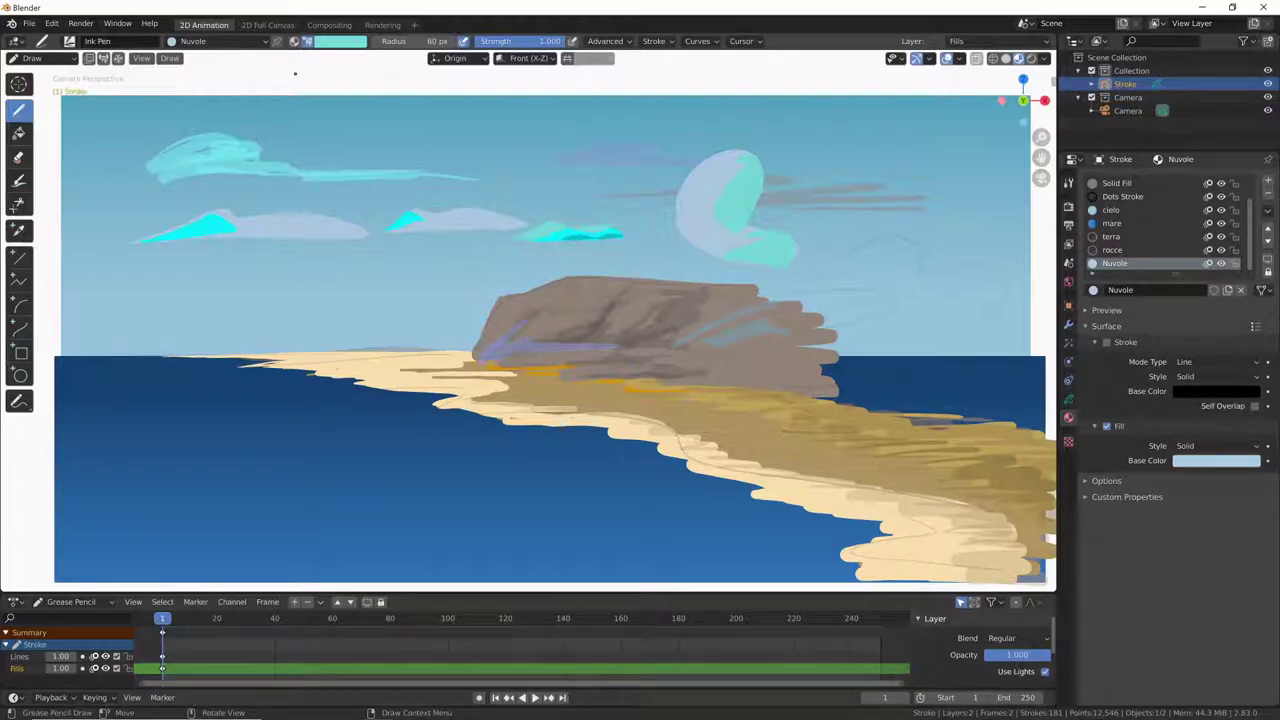
left_click(294, 42)
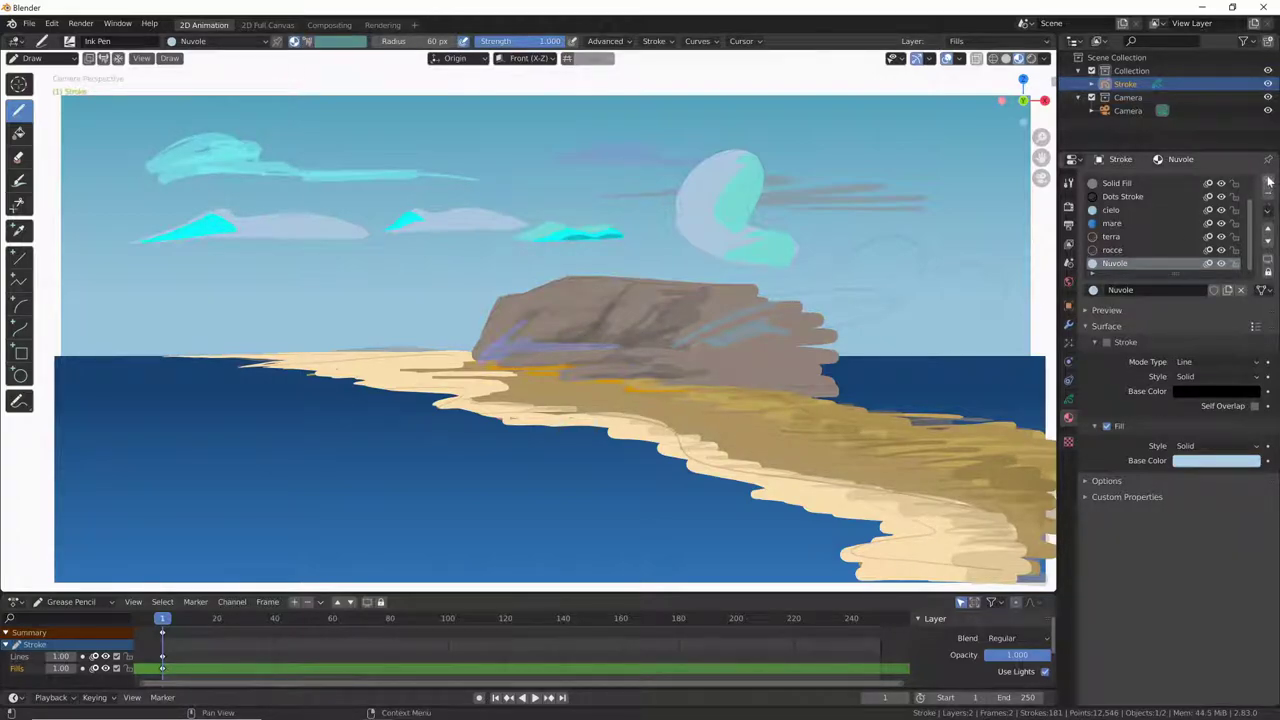
Hide the Nuvole material and add a new material slot with a material named vegetazione
left_click(1218, 264)
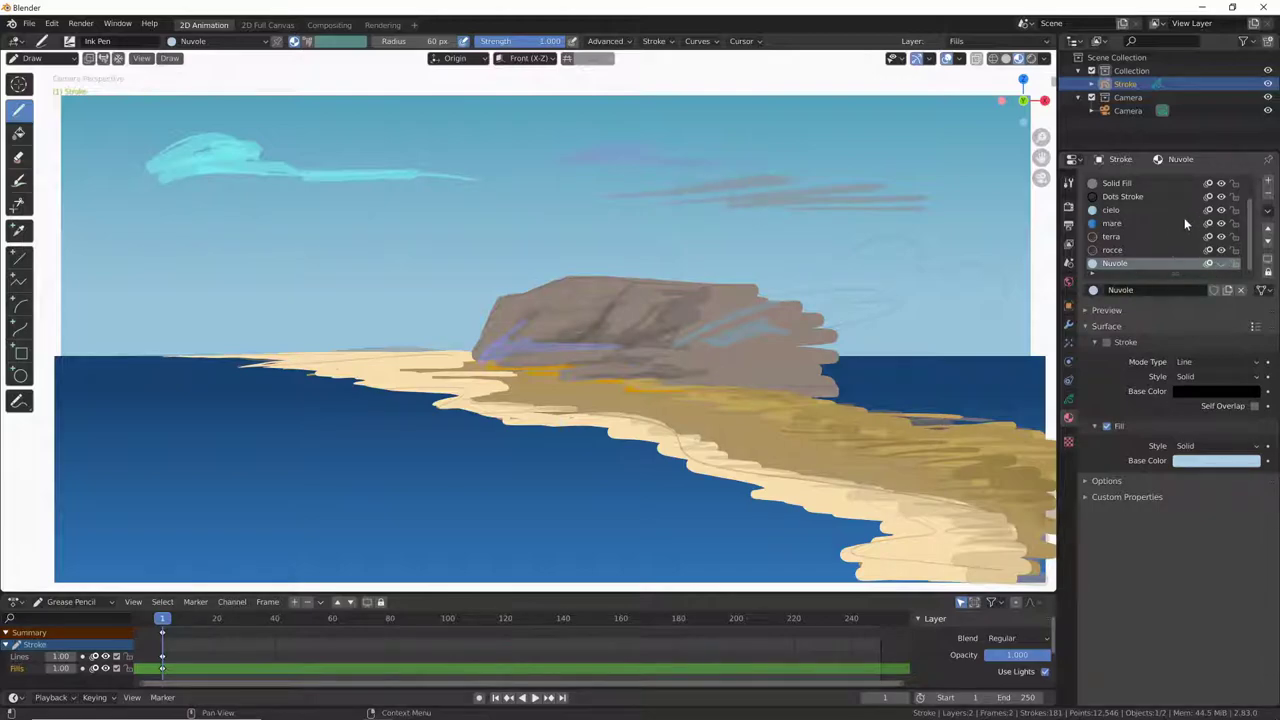
left_click(1268, 180)
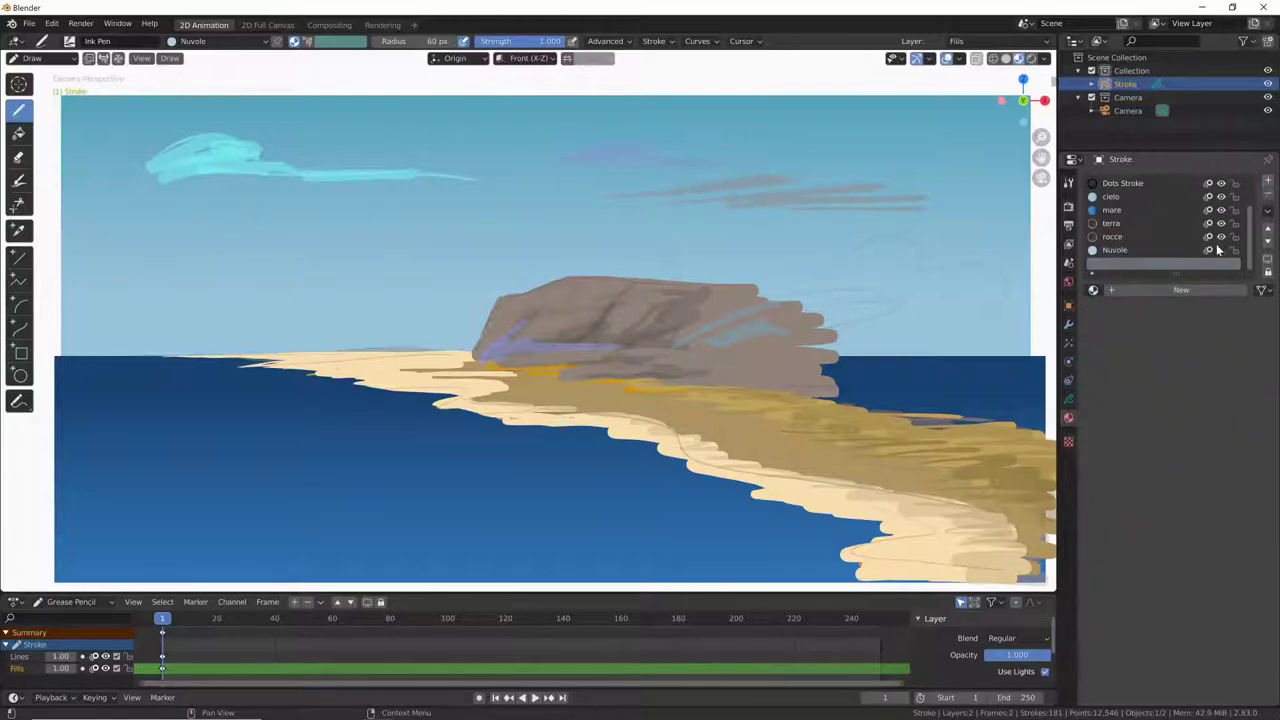
left_click(1093, 290)
left_click(1145, 291)
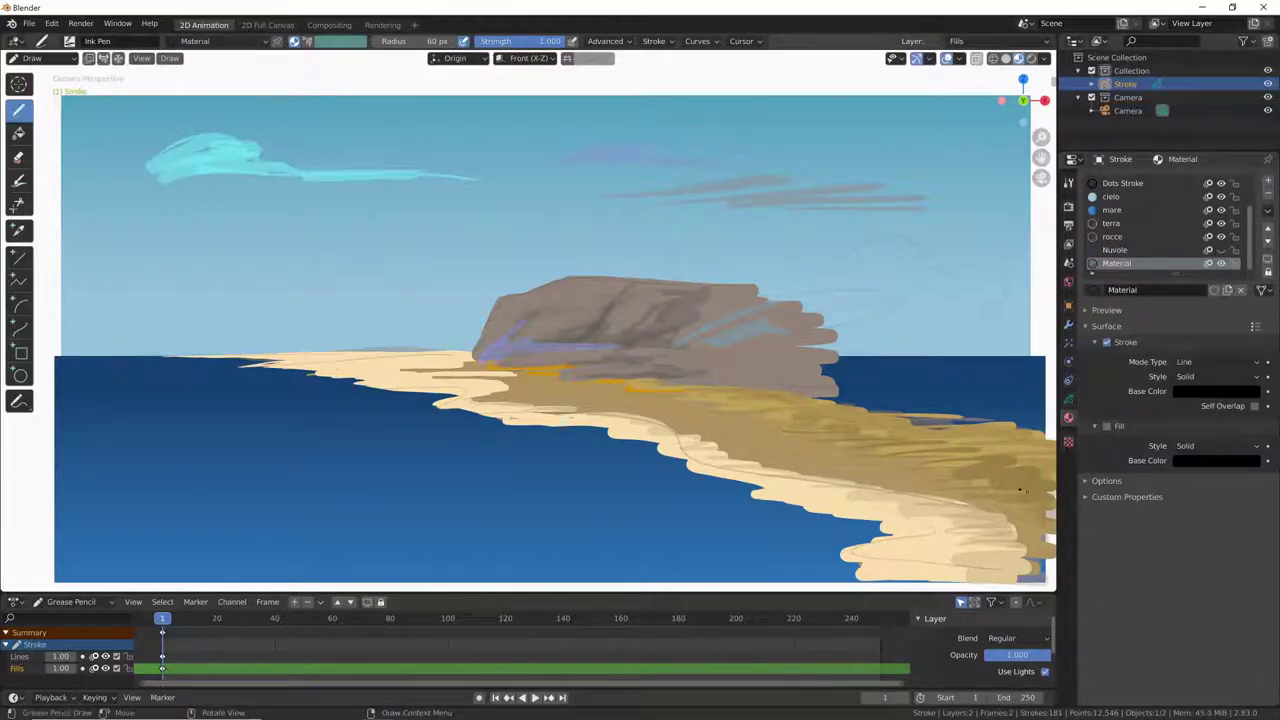
left_click(1122, 290)
type("veg")
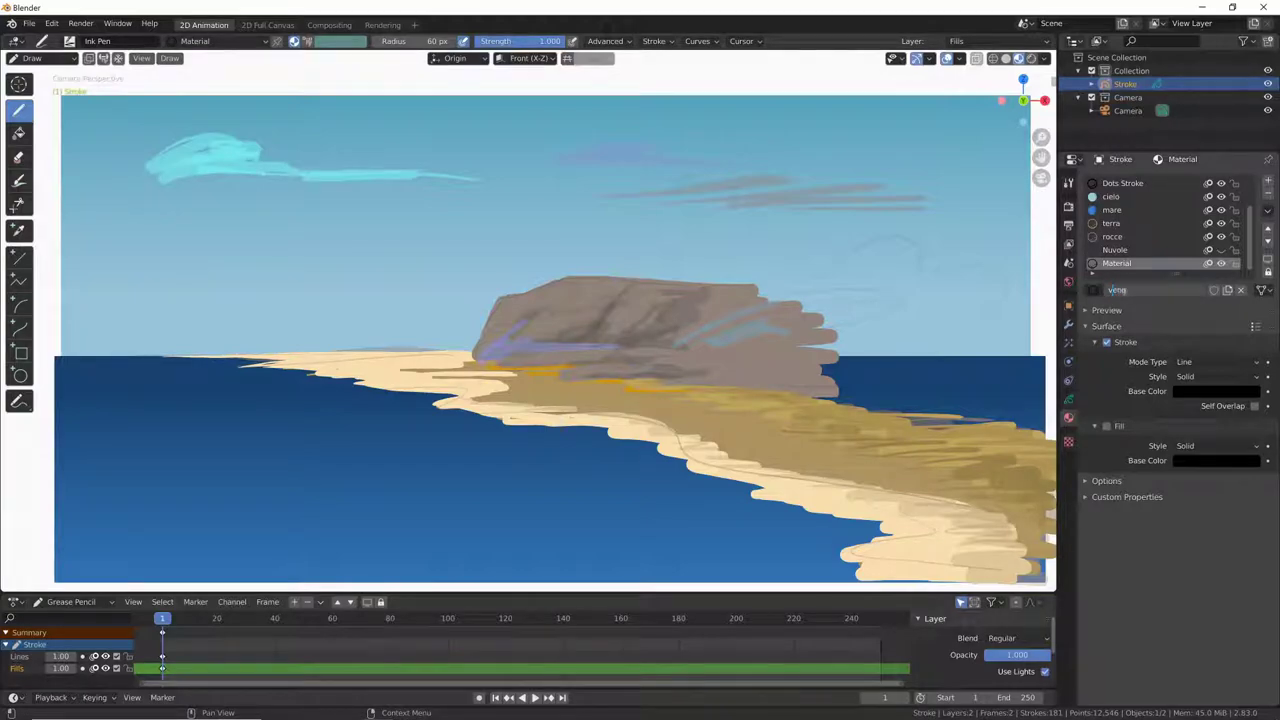
type("etazione")
key("Return")
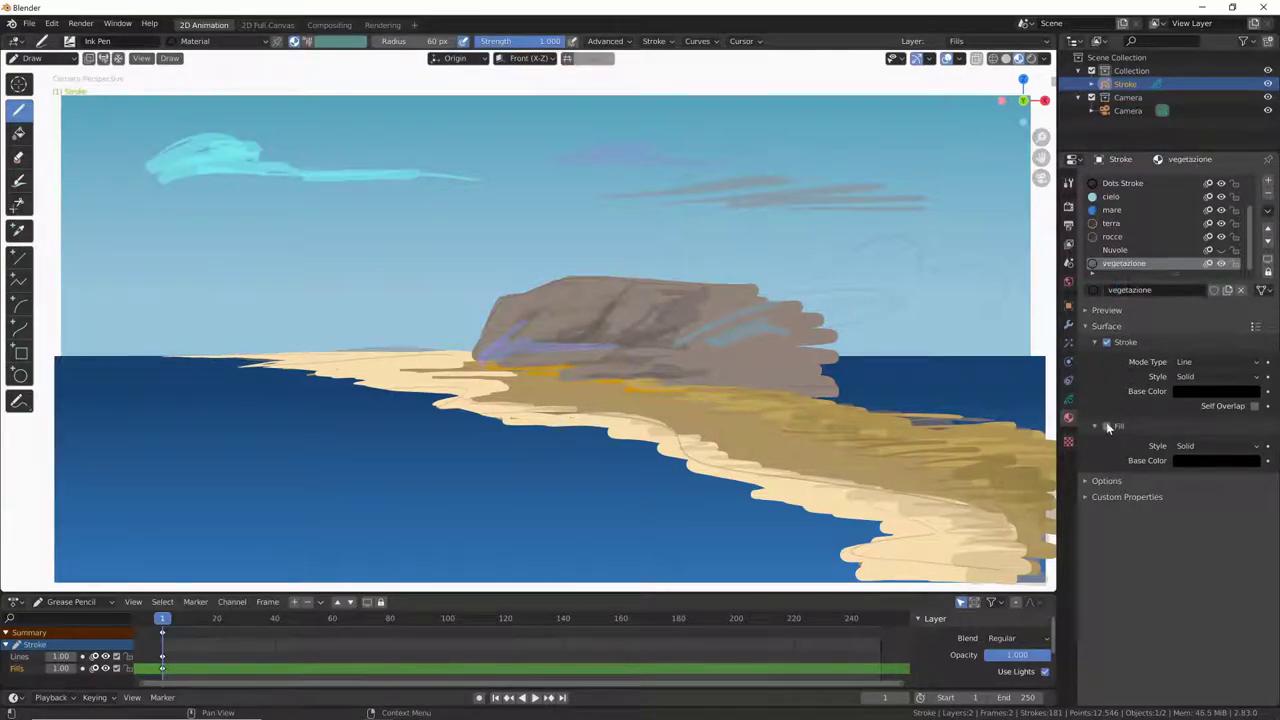
Enable fill on vegetazione and set both its fill and stroke base colours to olive green
left_click(1125, 343)
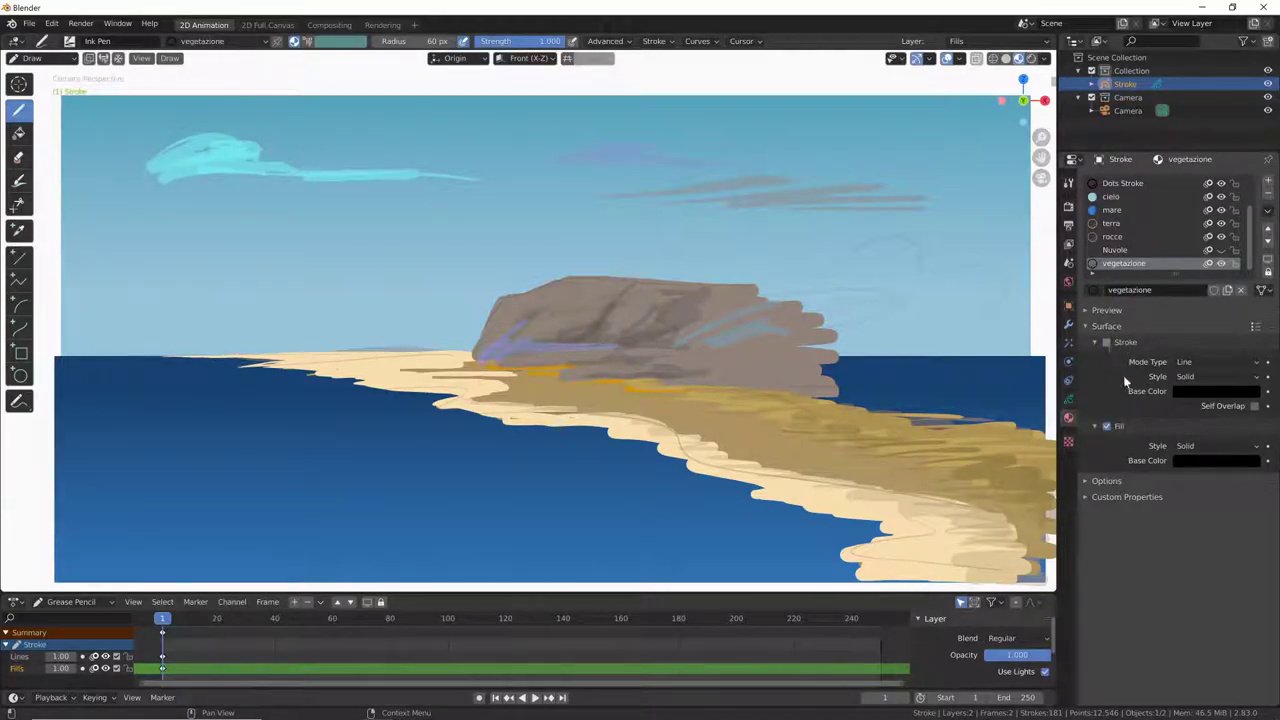
left_click(1205, 460)
left_click_drag(1249, 335, 1250, 308)
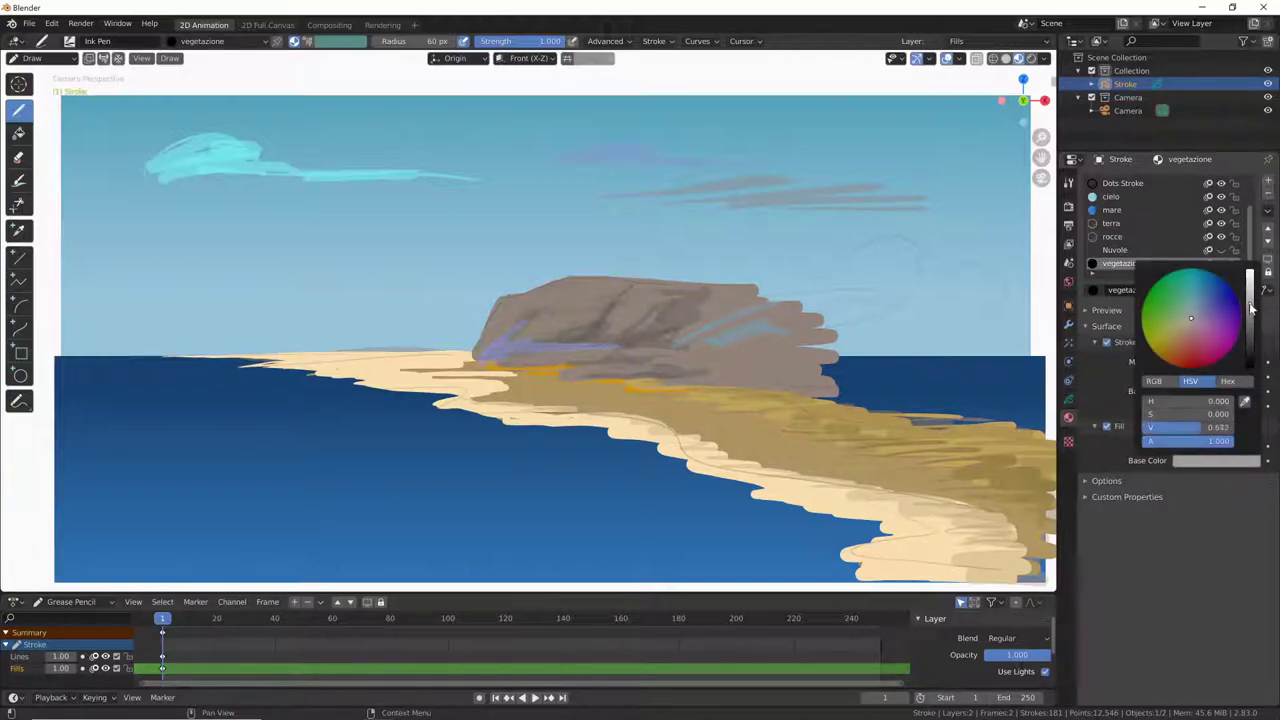
left_click(1167, 321)
left_click(1220, 391)
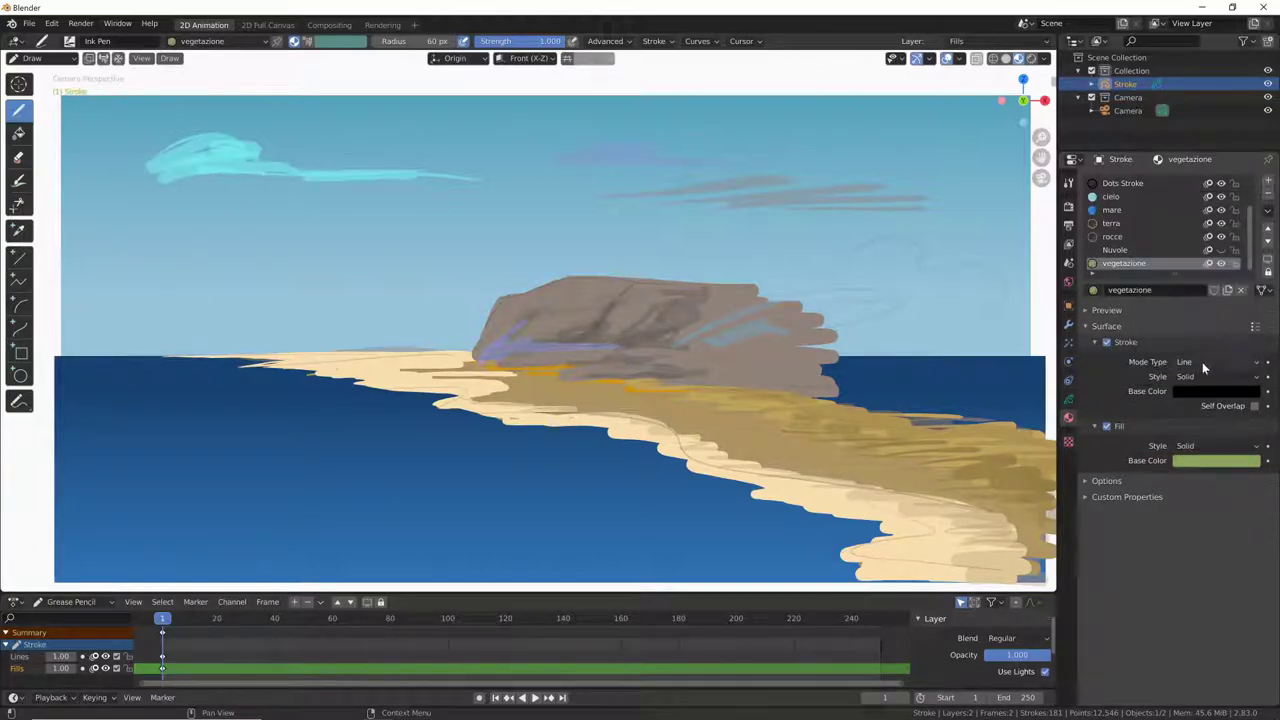
left_click(1205, 361)
left_click(1208, 380)
left_click(1220, 391)
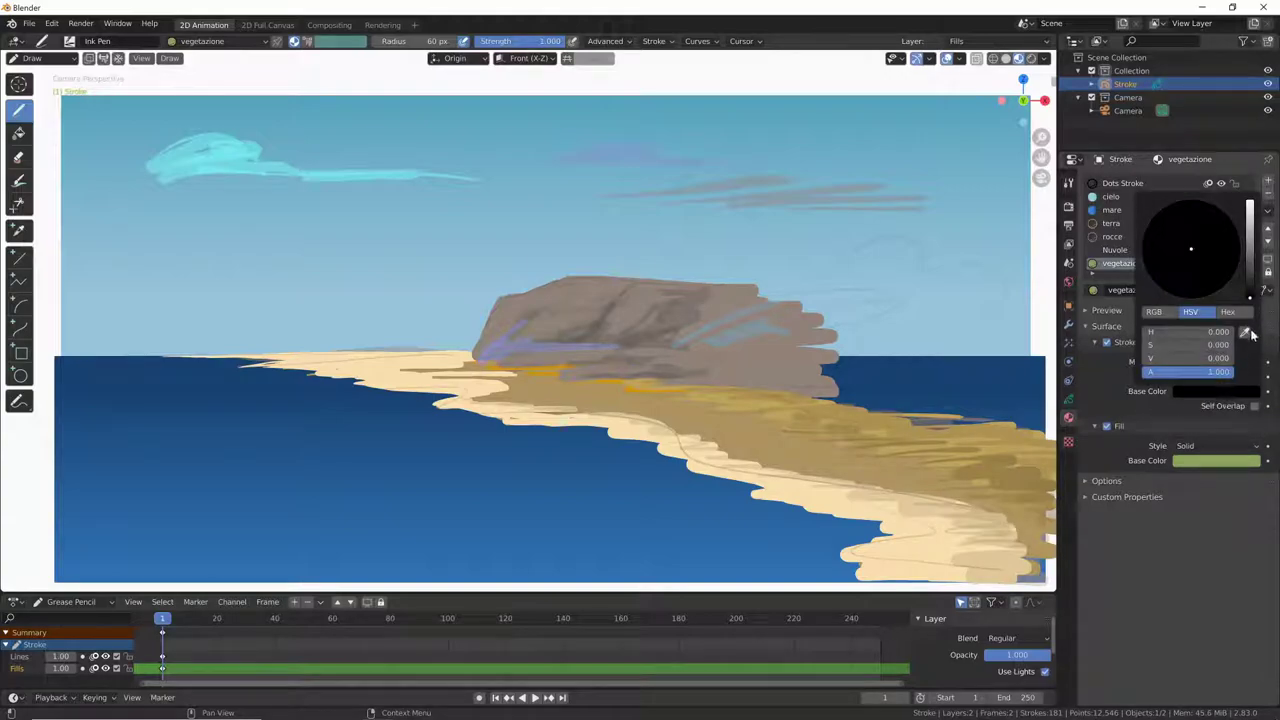
left_click_drag(1215, 460, 1215, 391)
left_click(1215, 391)
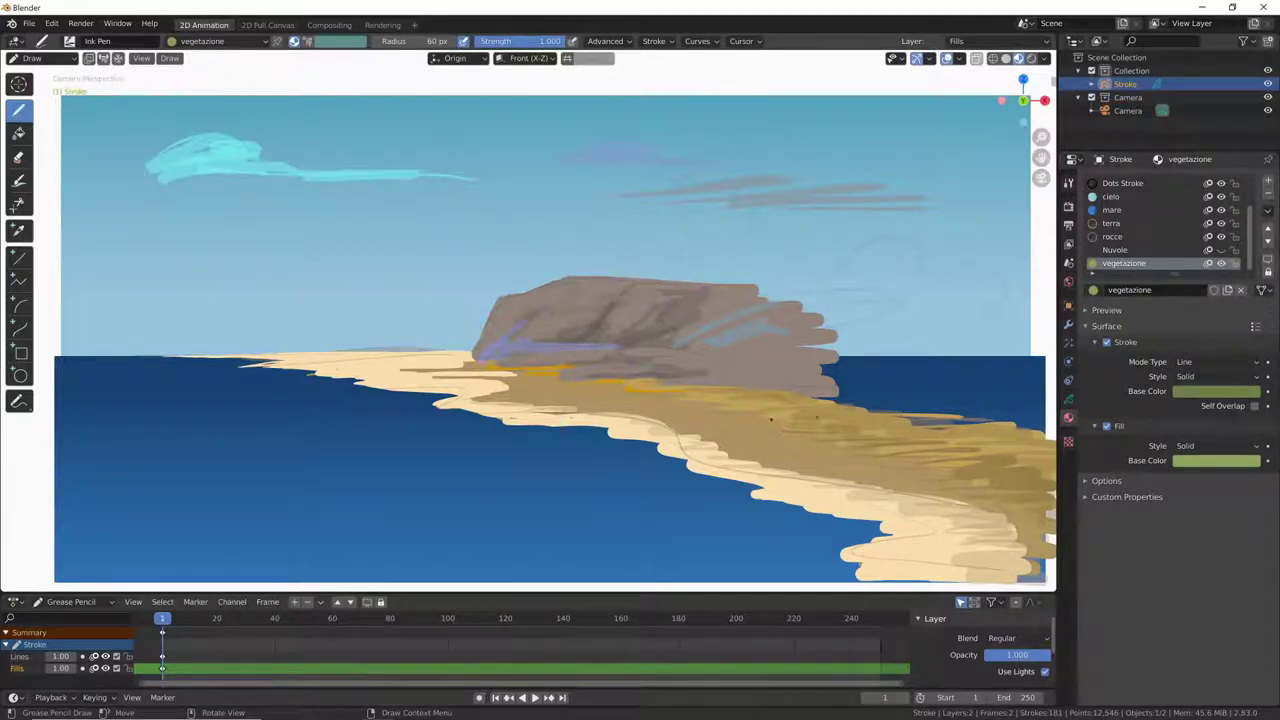
Draw a large green vegetazione shape over the headland's right side plus two small tufts on the rock
left_click(1088, 311)
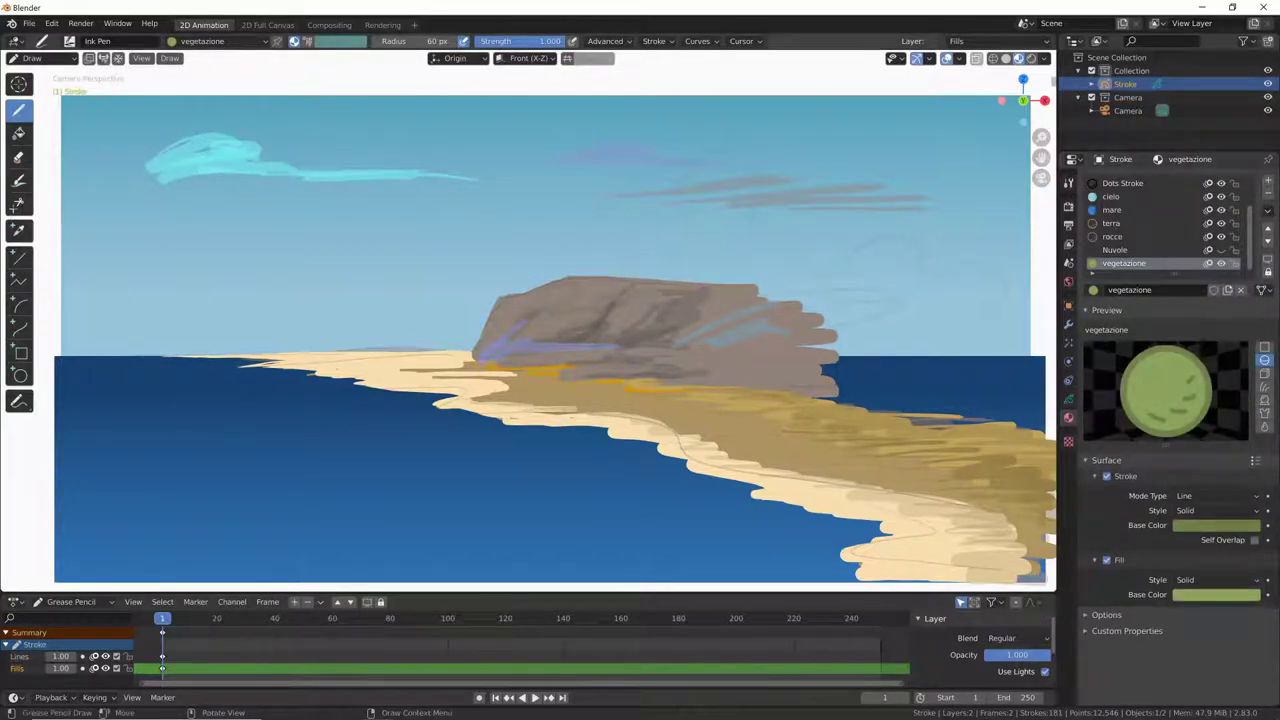
left_click_drag(742, 362, 735, 366)
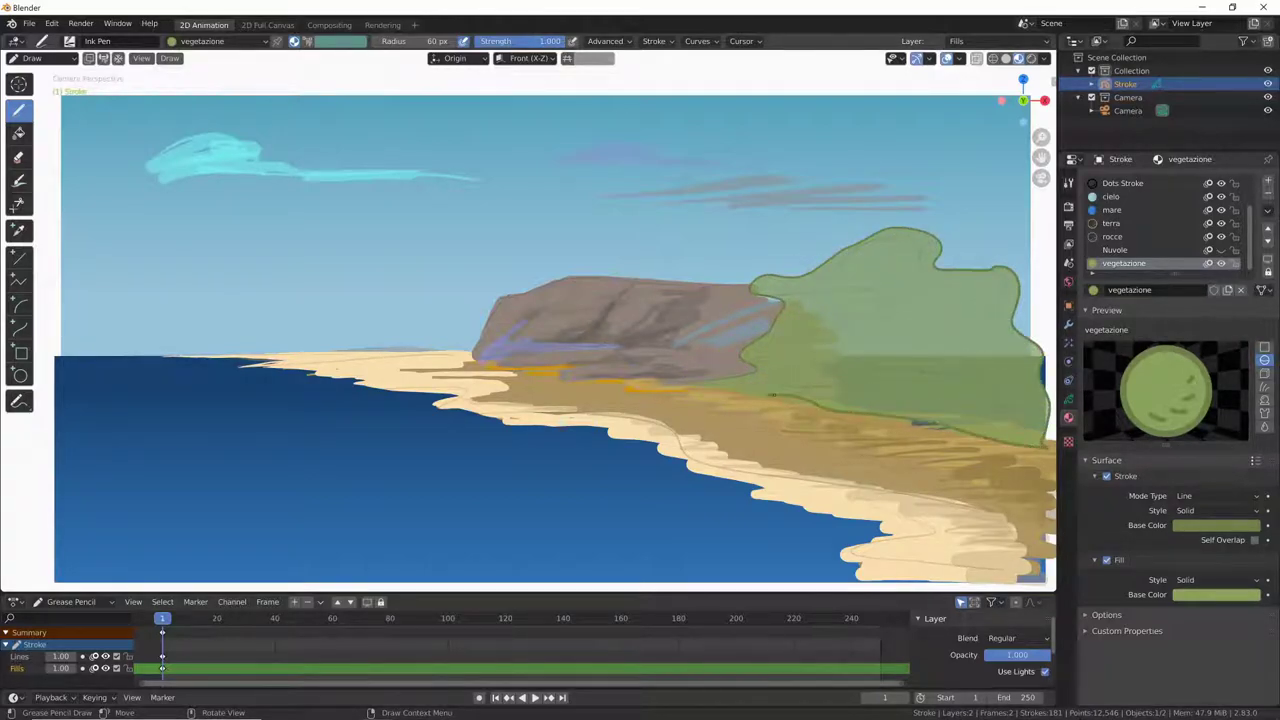
mouse_move(1045, 356)
left_mouse_down()
mouse_move(668, 390)
mouse_move(748, 380)
mouse_move(1024, 436)
left_mouse_up()
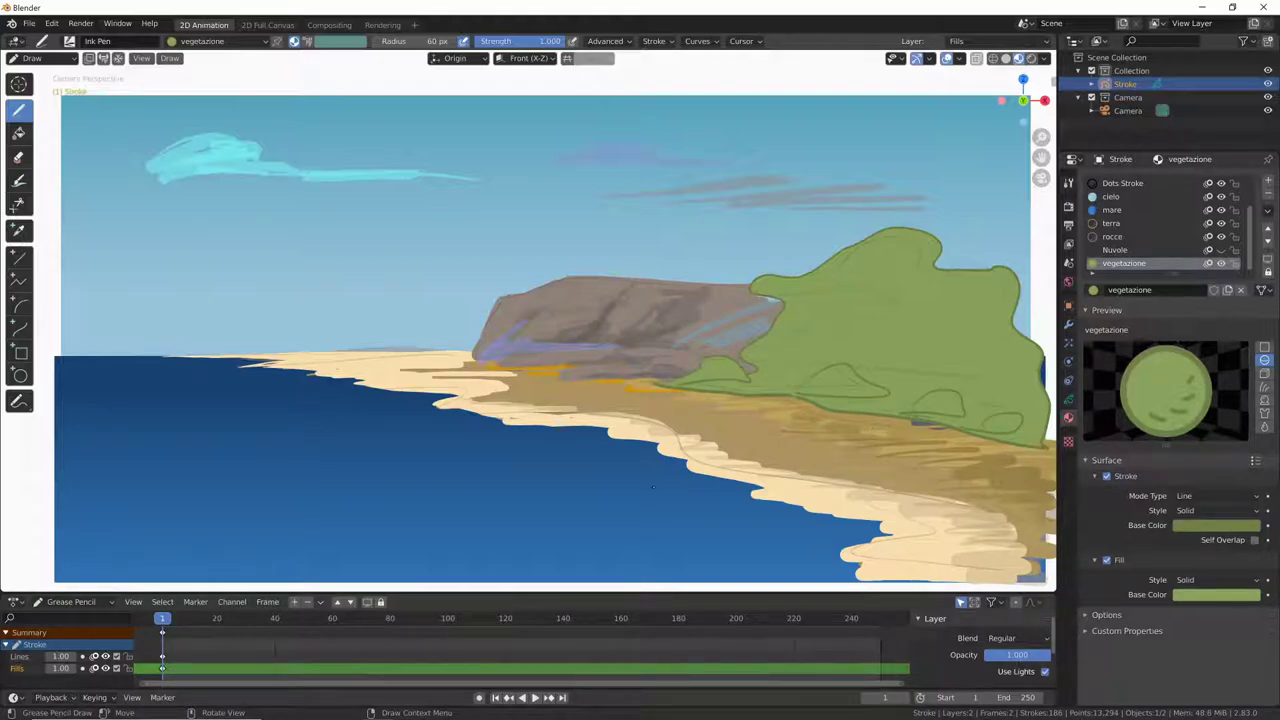
left_click_drag(698, 287, 744, 289)
left_click_drag(614, 281, 643, 280)
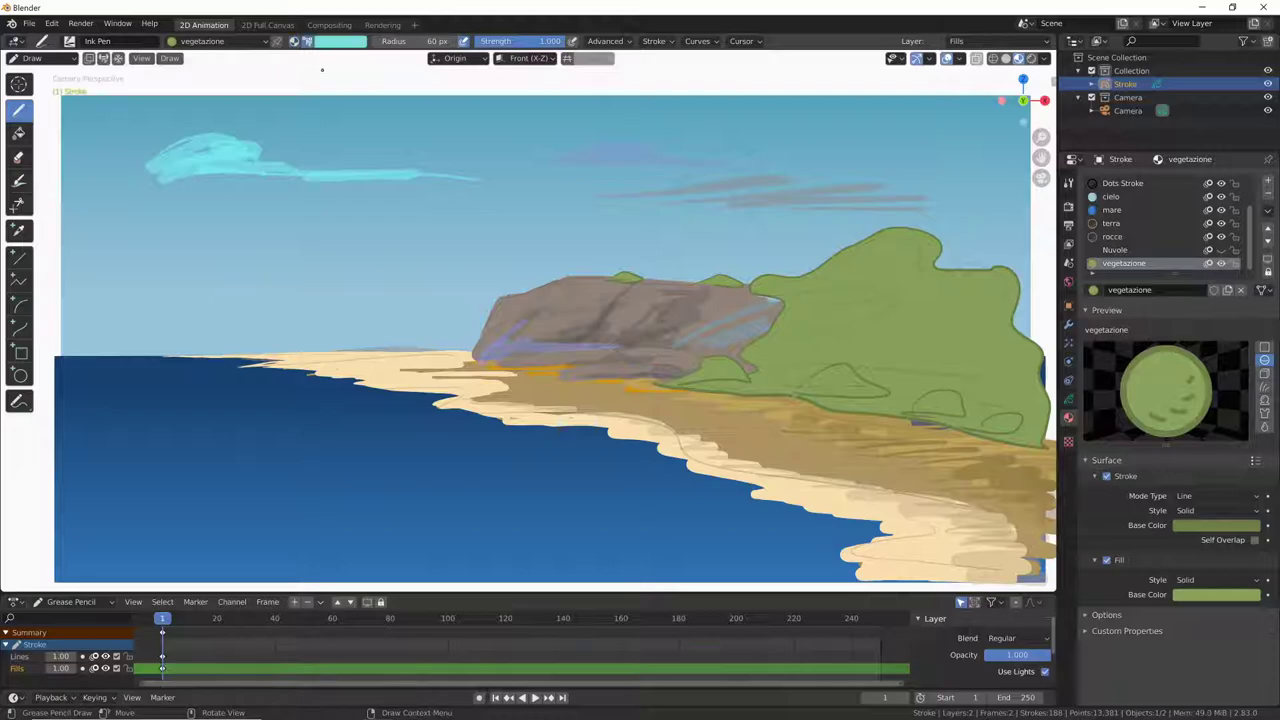
Shade the vegetation's top with darker green using Marker Bold at strength 0.394
left_click(338, 45)
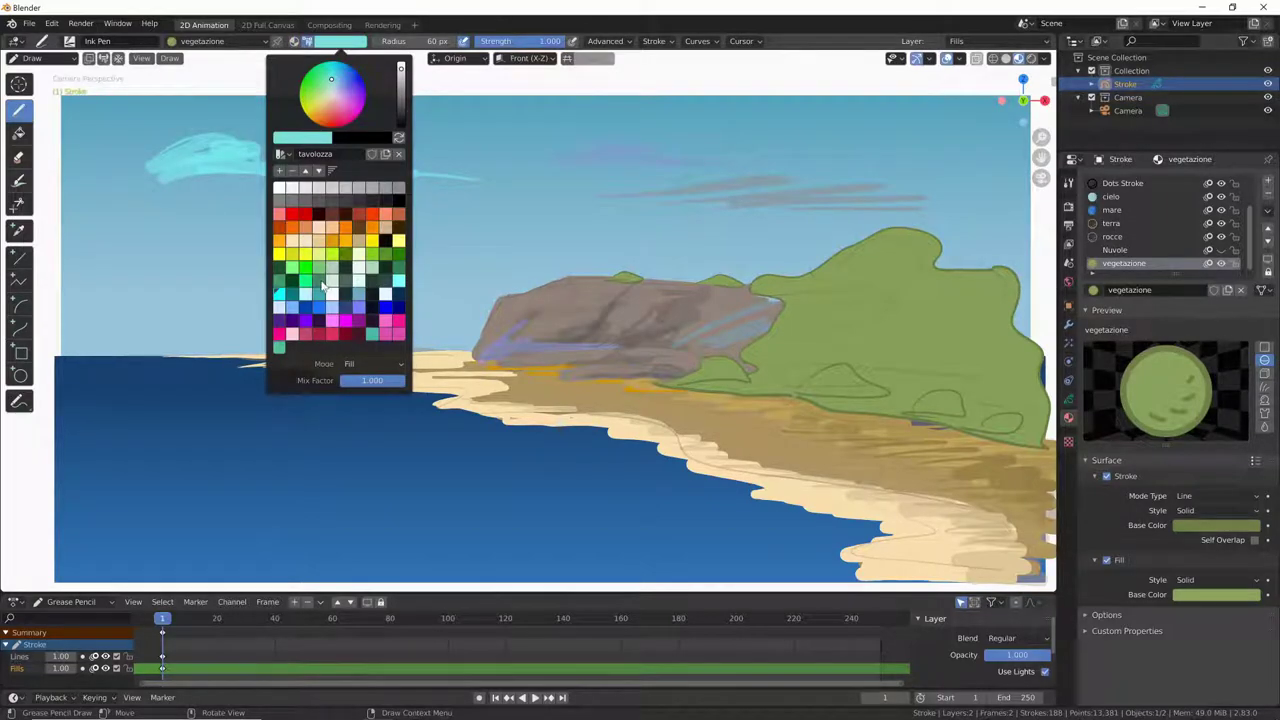
left_click(397, 268)
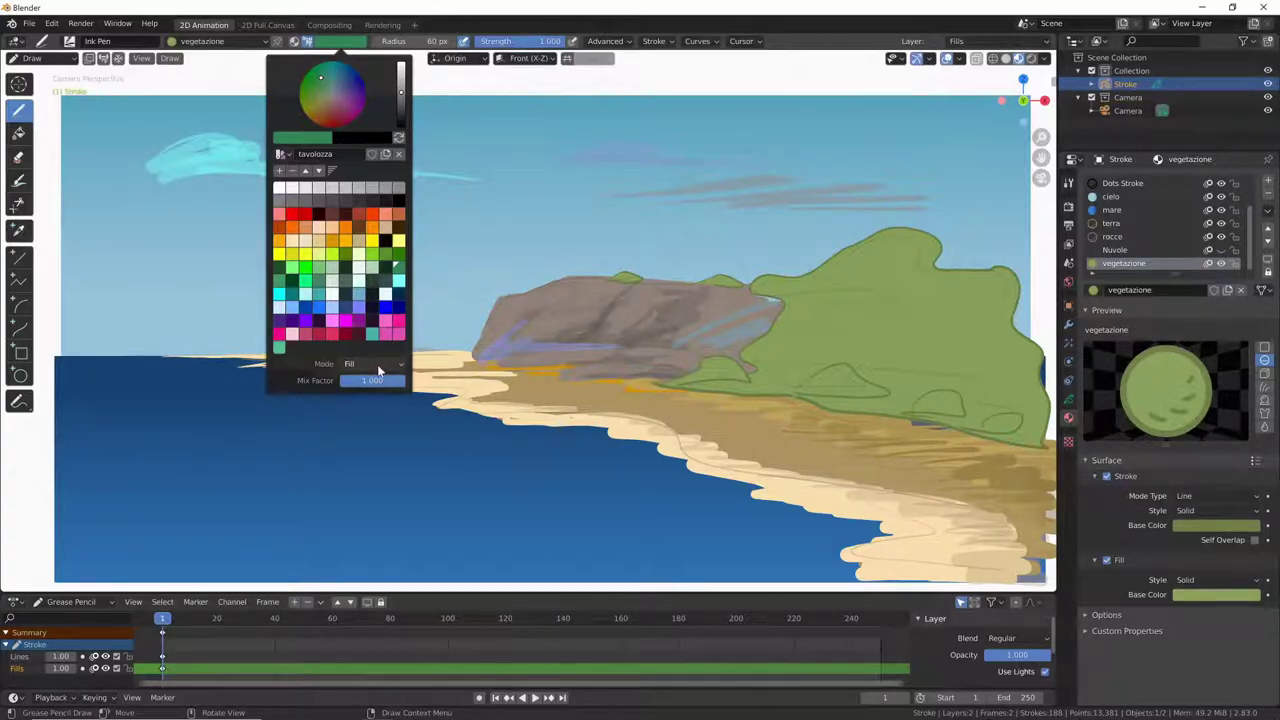
left_click(69, 43)
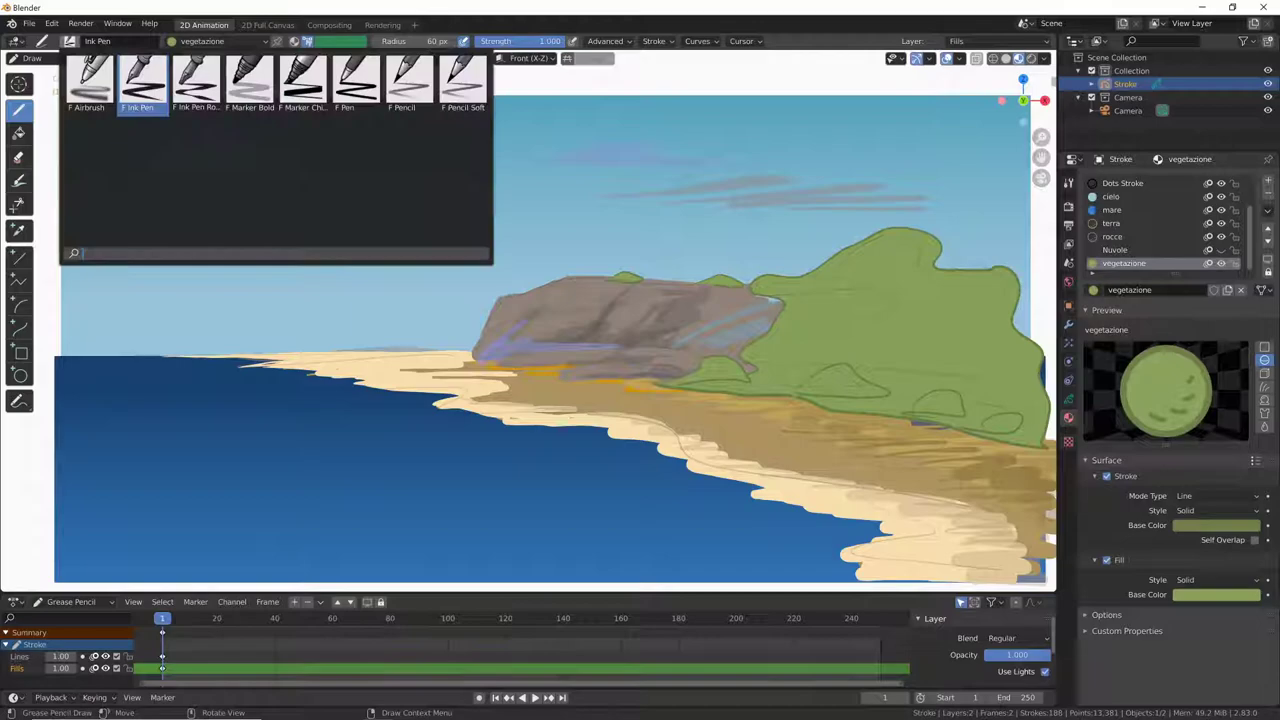
left_click(251, 82)
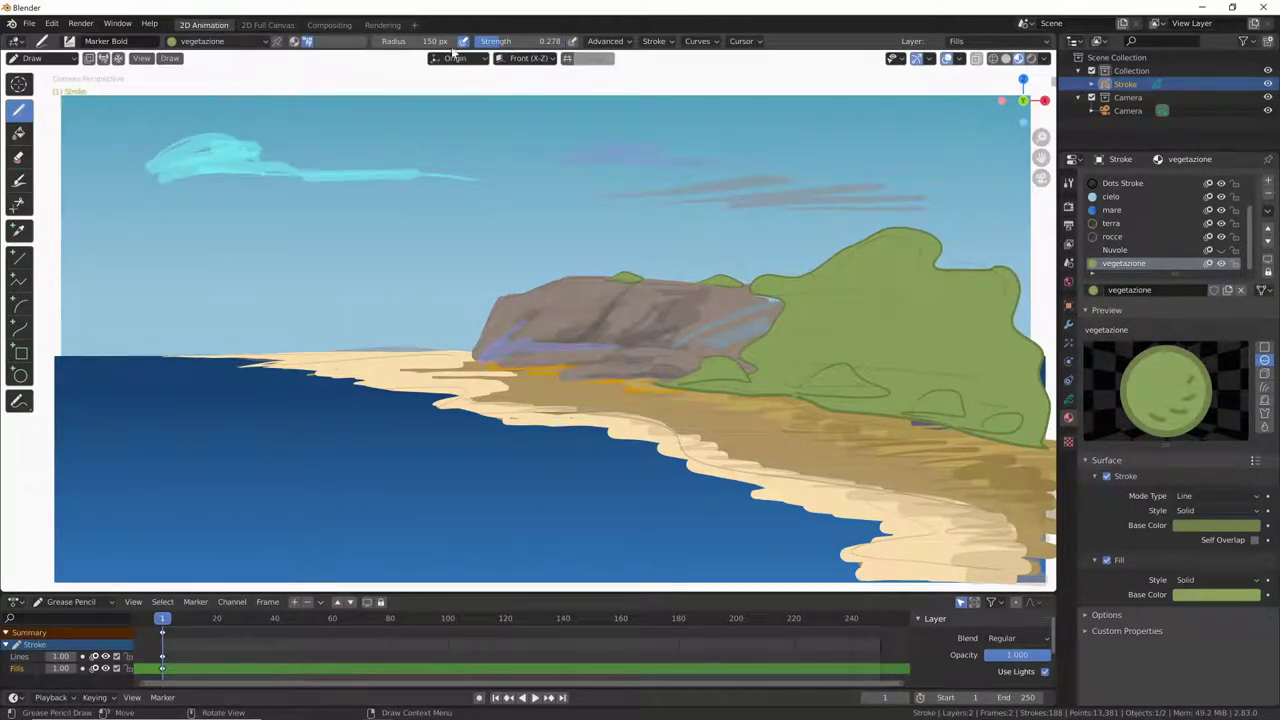
left_click_drag(500, 41, 545, 41)
mouse_move(757, 286)
left_mouse_down()
mouse_move(812, 294)
mouse_move(924, 248)
mouse_move(908, 268)
left_mouse_up()
mouse_move(910, 255)
left_mouse_down()
mouse_move(864, 273)
mouse_move(964, 271)
mouse_move(1016, 310)
mouse_move(1005, 282)
mouse_move(960, 323)
left_mouse_up()
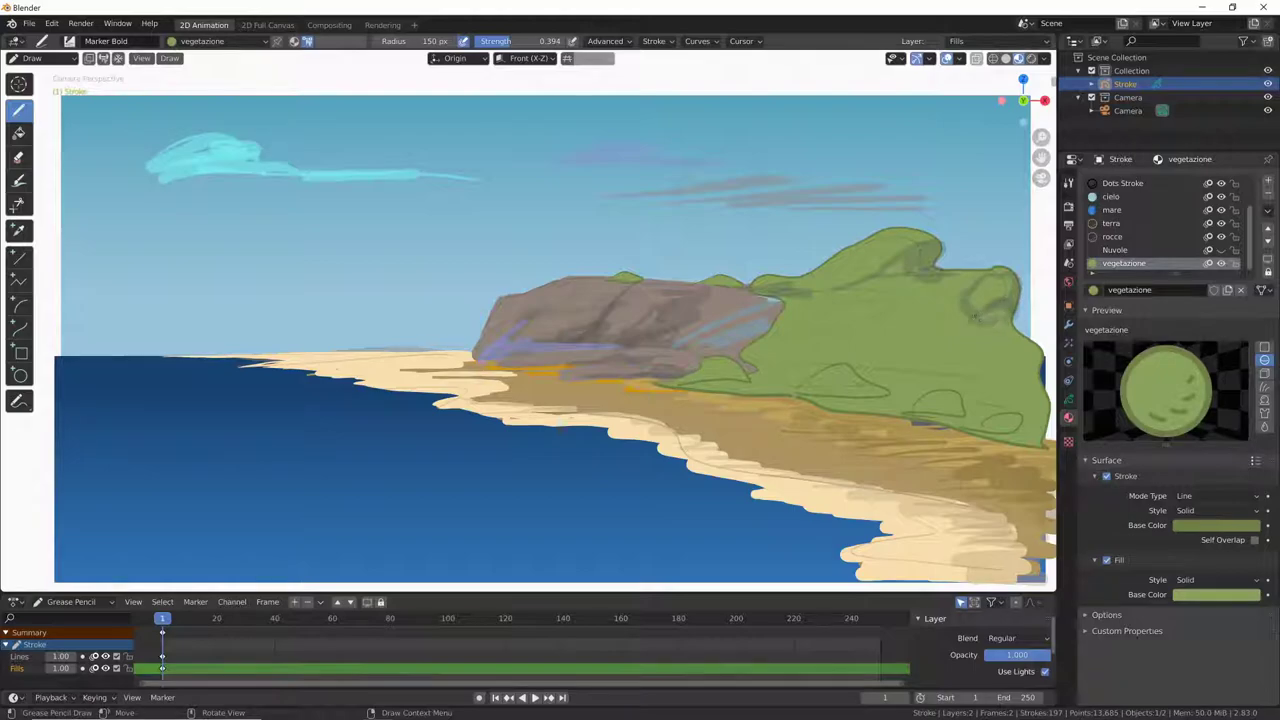
left_click(1107, 561)
left_click(1106, 562)
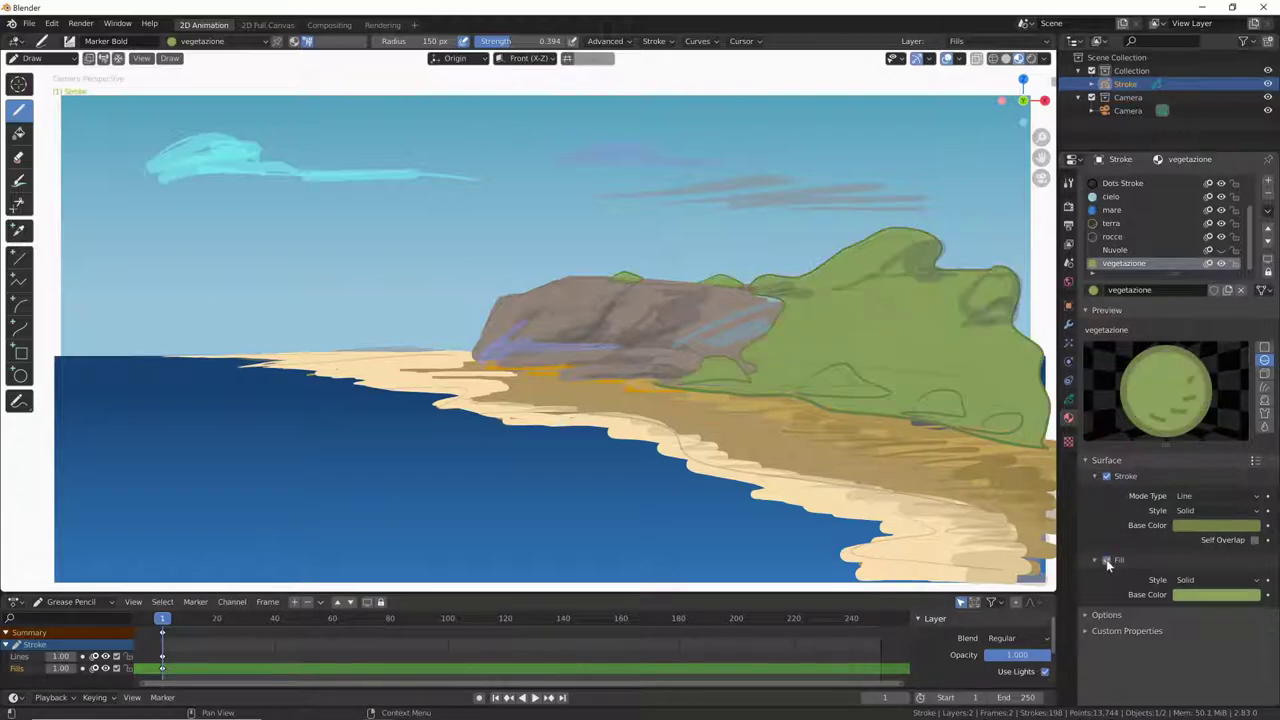
left_click_drag(912, 244, 930, 260)
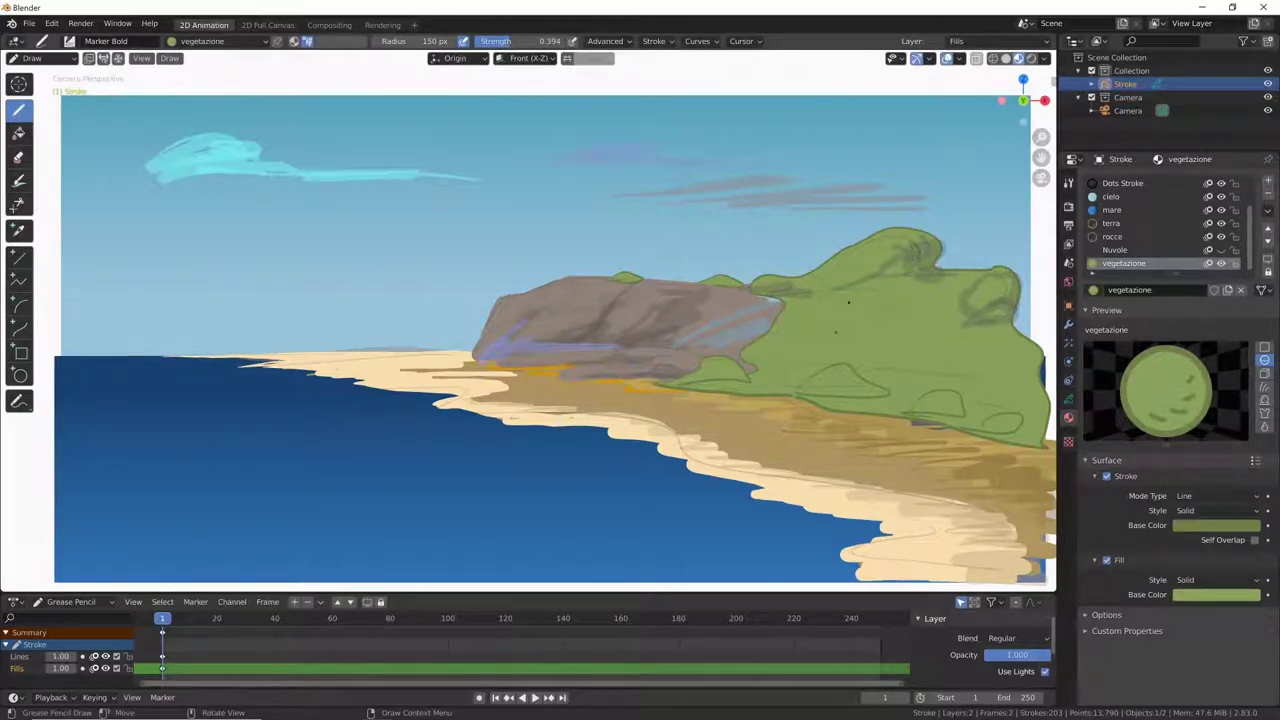
Add a slot holding a single-user copy of vegetazione, renamed vegetazione.dettagli, with its fill turned off
left_click(1267, 181)
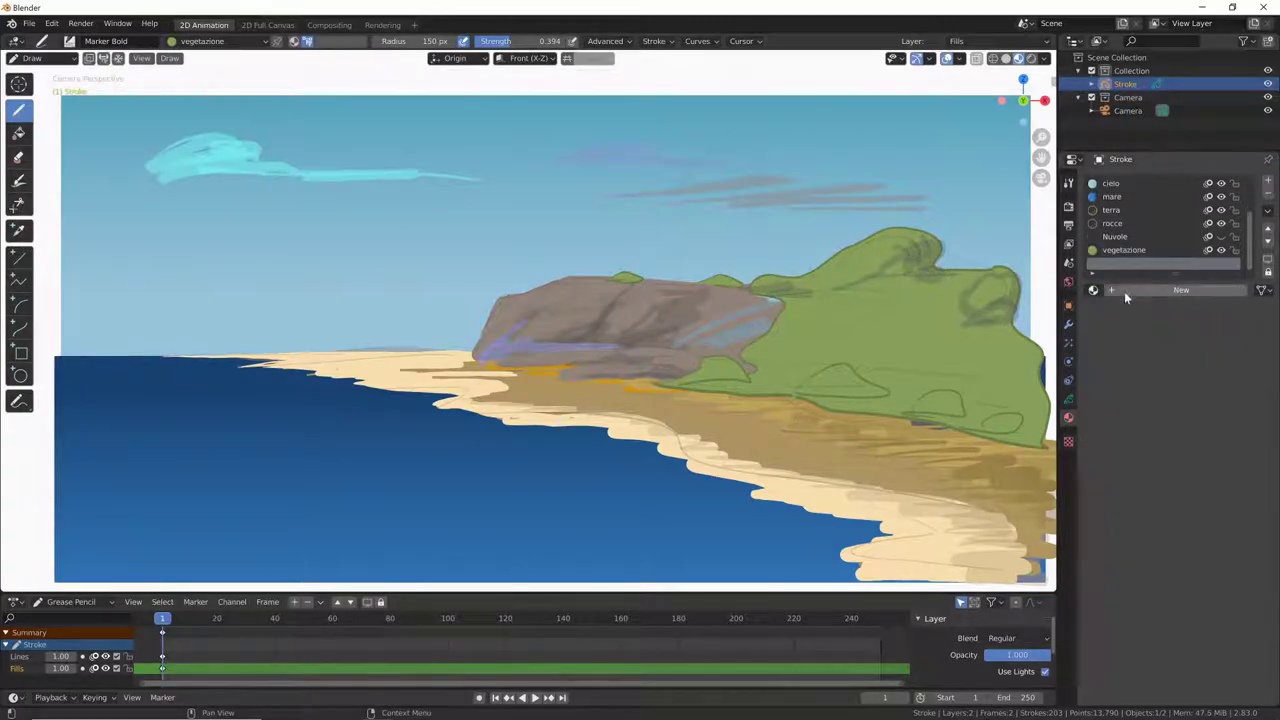
left_click(1093, 289)
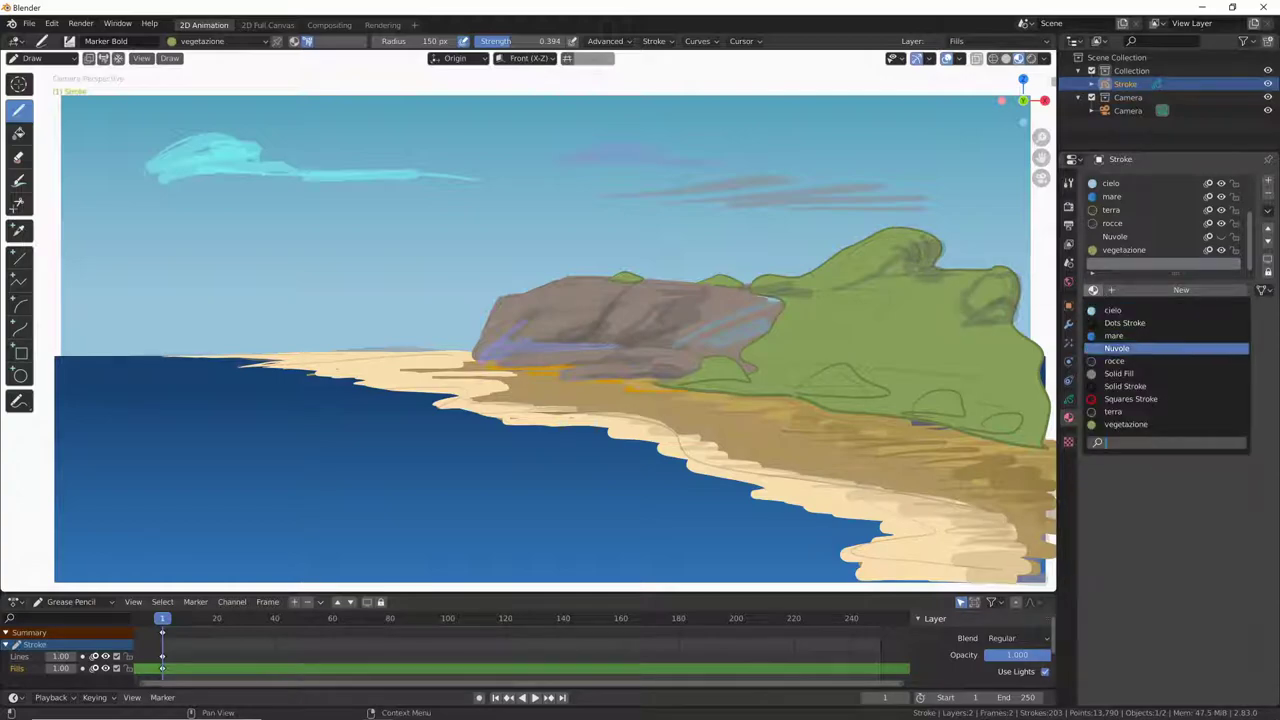
left_click(1140, 425)
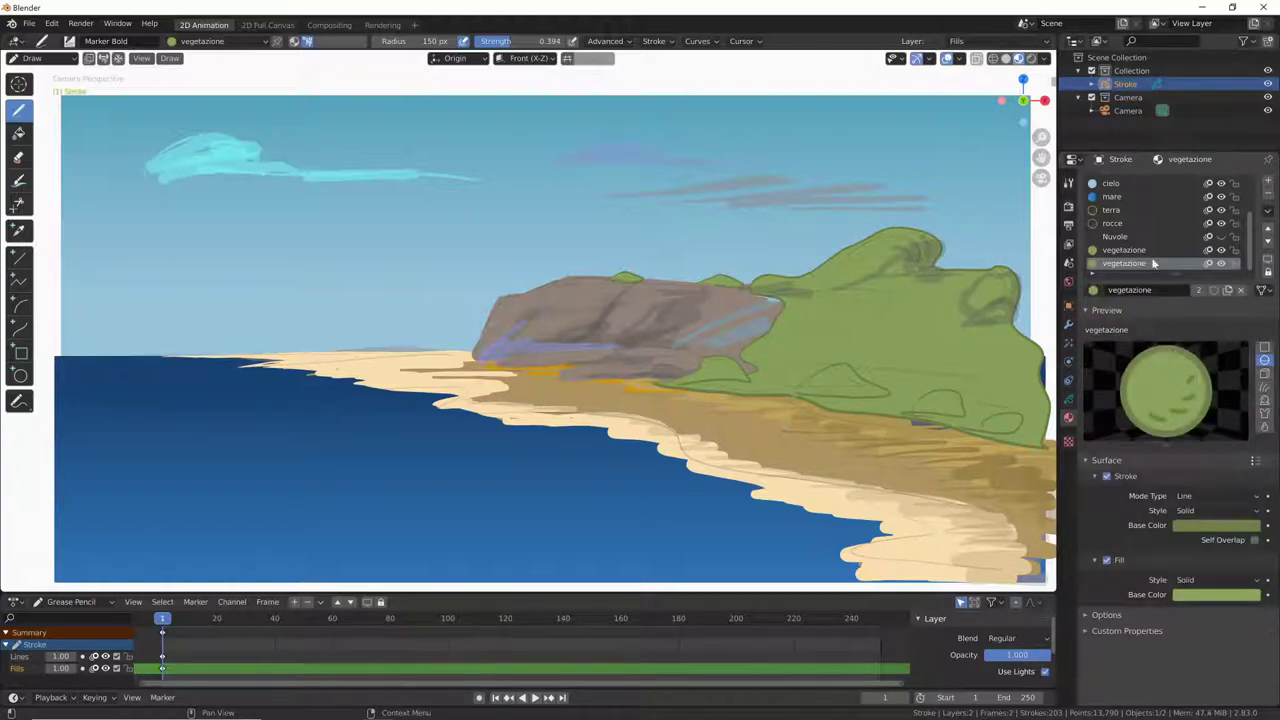
left_click(1200, 291)
double_click(1160, 289)
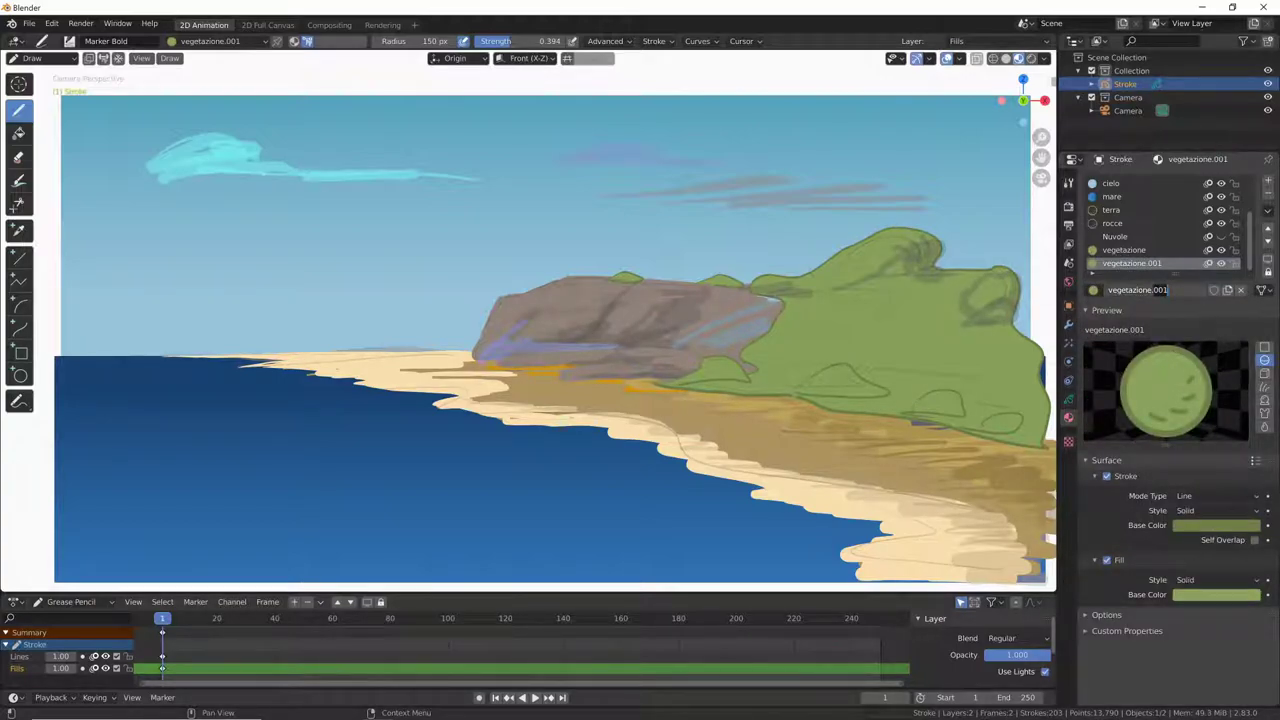
type("dettagli")
key("Return")
left_click(1107, 561)
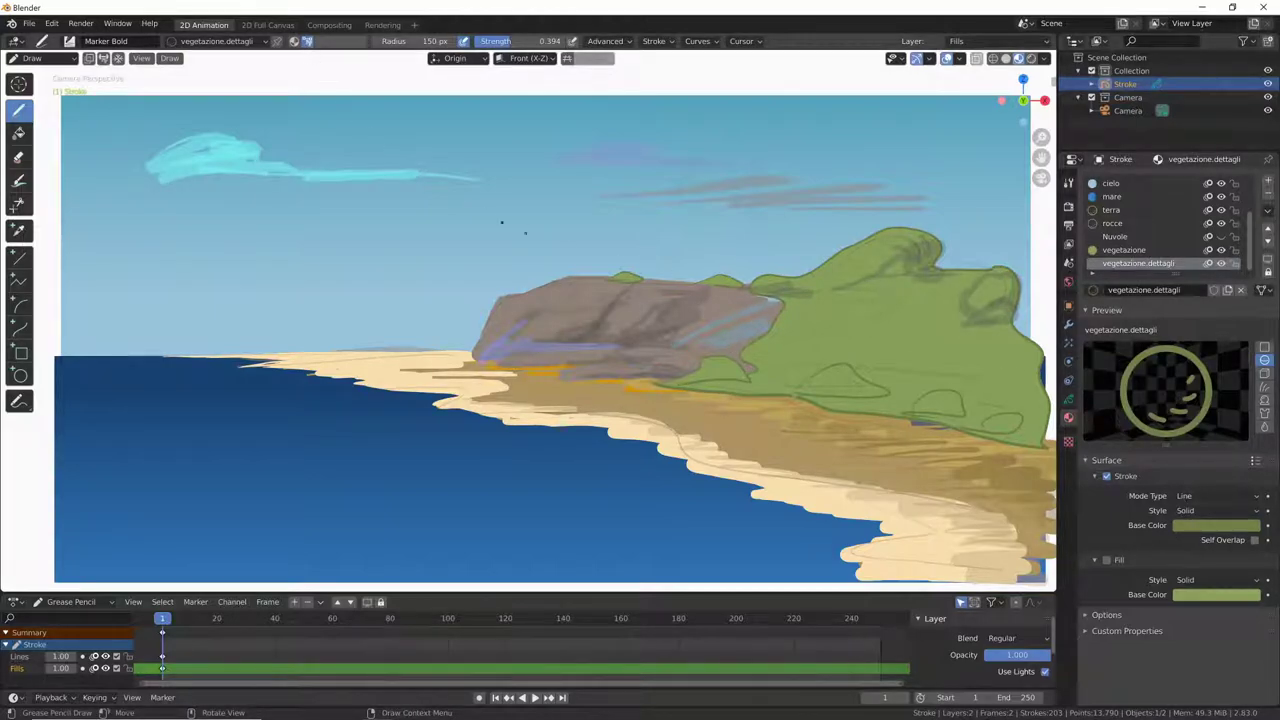
Draw green outline details along the vegetation's right edge, across it, and around the base bushes
left_click_drag(984, 334, 1042, 347)
mouse_move(1038, 348)
left_mouse_down()
mouse_move(1012, 370)
mouse_move(1038, 383)
mouse_move(998, 396)
left_mouse_up()
left_click(342, 41)
left_click(400, 260)
left_click_drag(808, 374, 1040, 430)
left_click_drag(710, 380, 806, 380)
mouse_move(768, 298)
left_mouse_down()
mouse_move(854, 338)
mouse_move(862, 315)
mouse_move(887, 349)
mouse_move(948, 298)
left_mouse_up()
mouse_move(912, 346)
left_mouse_down()
mouse_move(966, 324)
mouse_move(988, 338)
mouse_move(1012, 398)
left_mouse_up()
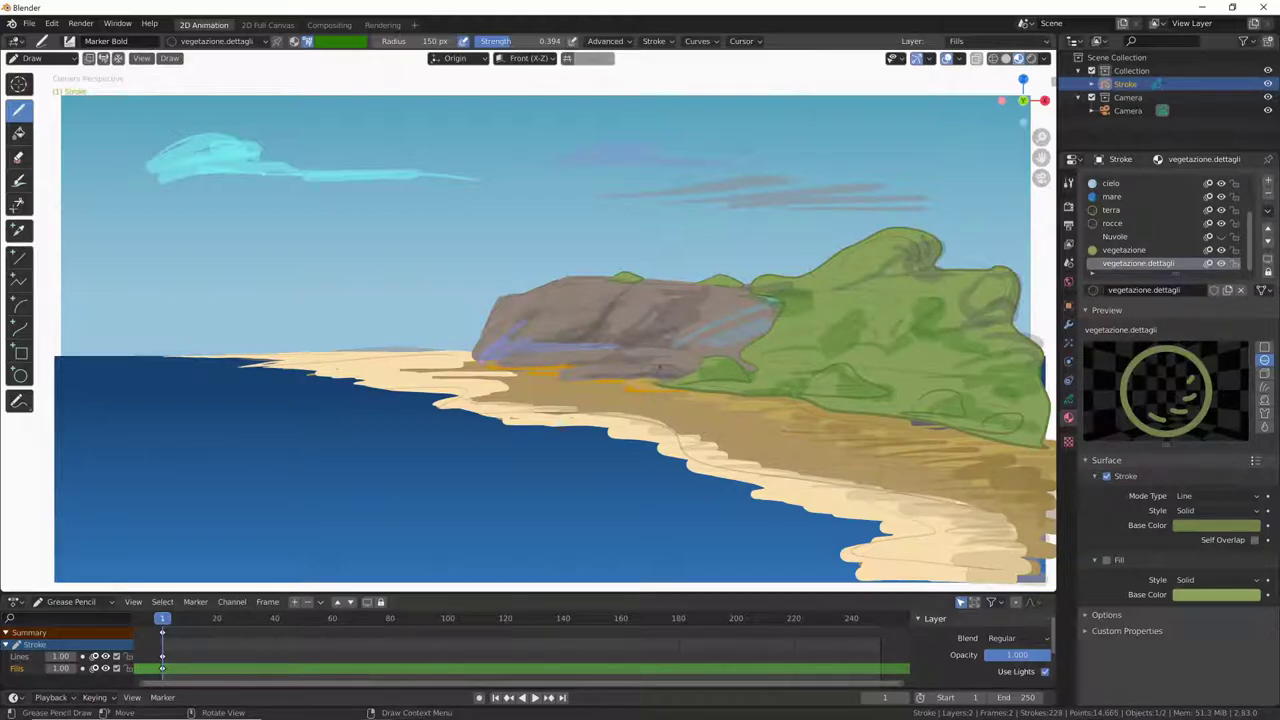
Set brush strength to 1.0, add a small stroke on the headland, and darken the green brush colour
left_click_drag(515, 41, 568, 41)
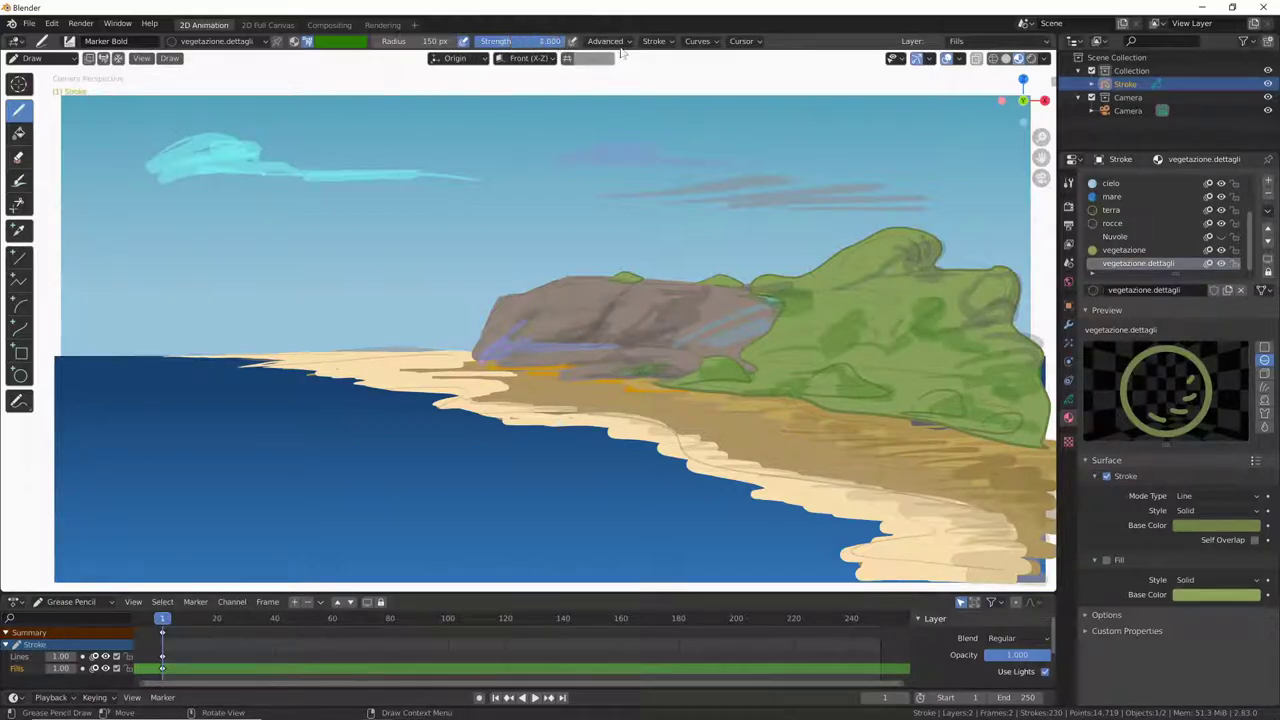
left_click_drag(666, 382, 614, 376)
left_click(340, 42)
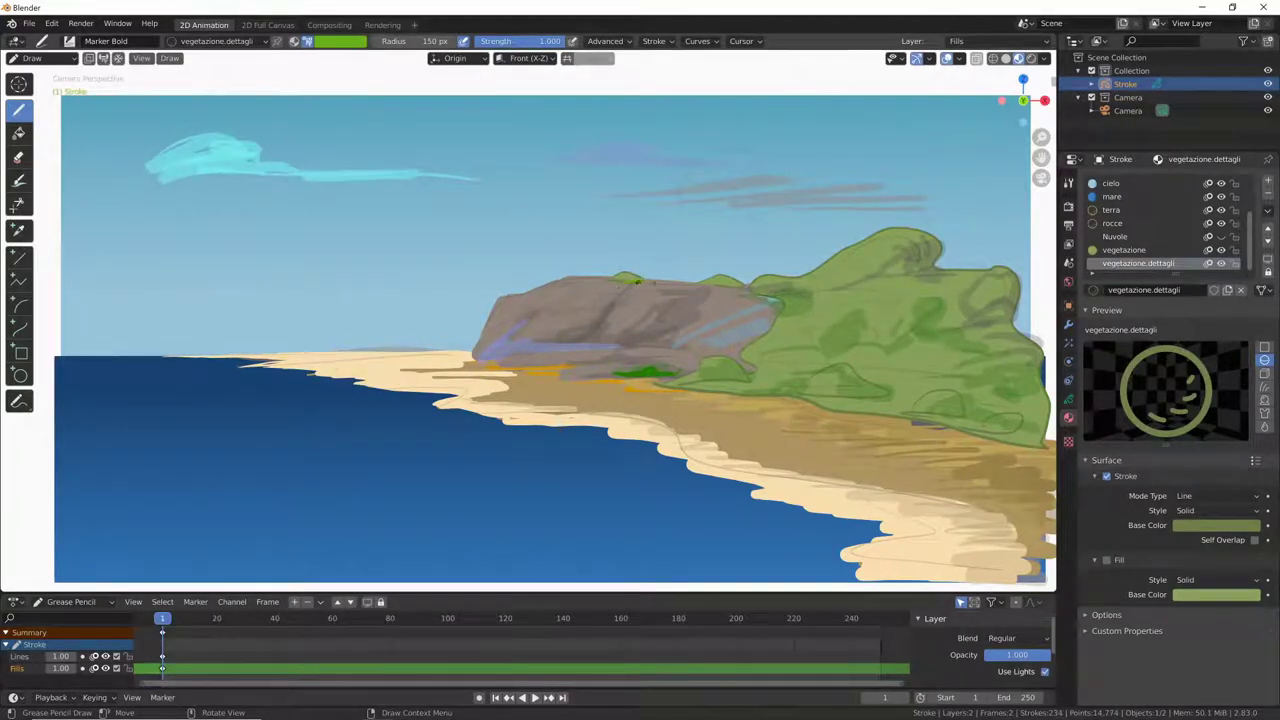
left_click(341, 42)
left_click_drag(396, 90, 396, 110)
Paint dark green strokes and dabs across the hilltop, top-right ridge and lower right hillside
left_click_drag(724, 281, 756, 291)
mouse_move(746, 364)
left_mouse_down()
mouse_move(835, 358)
mouse_move(892, 392)
mouse_move(980, 412)
left_mouse_up()
left_click_drag(978, 410, 1004, 422)
left_click_drag(1000, 418, 1018, 422)
left_click_drag(832, 416, 904, 410)
left_click_drag(914, 418, 966, 436)
mouse_move(970, 430)
left_mouse_down()
mouse_move(1034, 450)
mouse_move(1006, 466)
mouse_move(1030, 470)
left_mouse_up()
left_click_drag(920, 284, 924, 287)
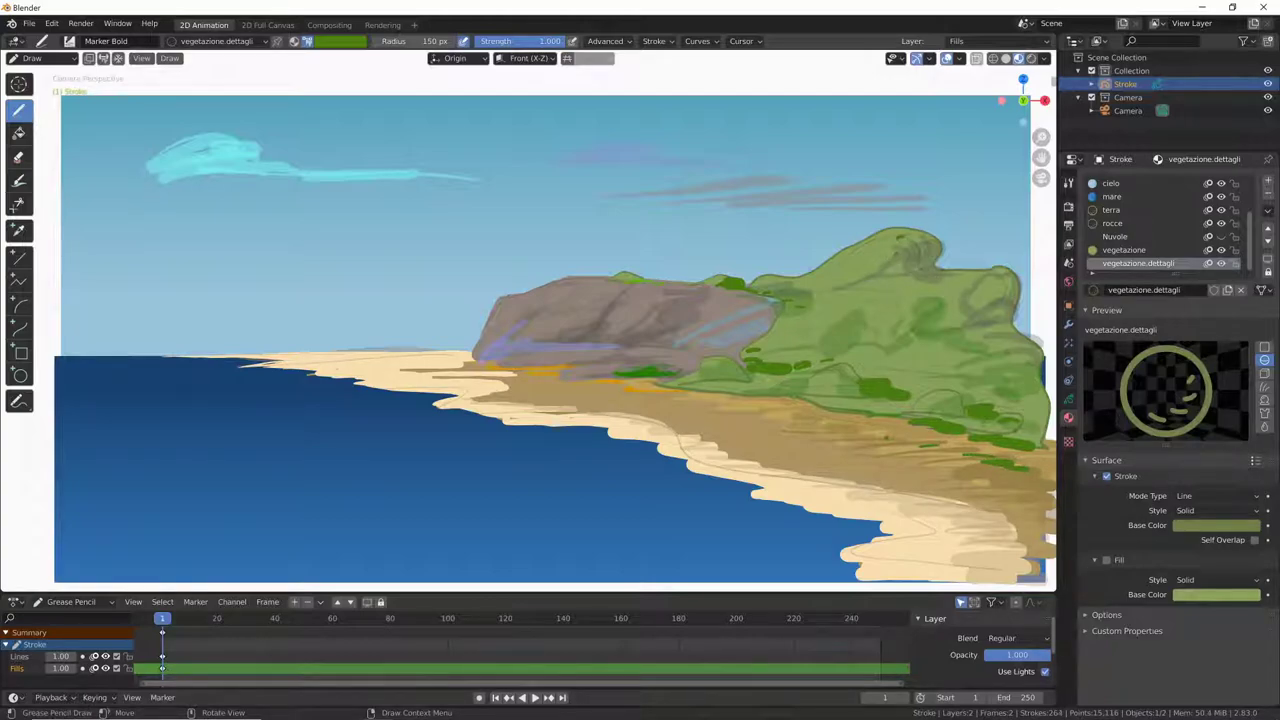
left_click_drag(904, 236, 930, 256)
mouse_move(928, 240)
left_mouse_down()
mouse_move(938, 272)
mouse_move(972, 274)
left_mouse_up()
mouse_move(988, 268)
left_mouse_down()
mouse_move(1020, 300)
mouse_move(1018, 318)
mouse_move(1044, 330)
left_mouse_up()
left_click_drag(956, 298, 992, 322)
left_click_drag(1026, 334, 1036, 342)
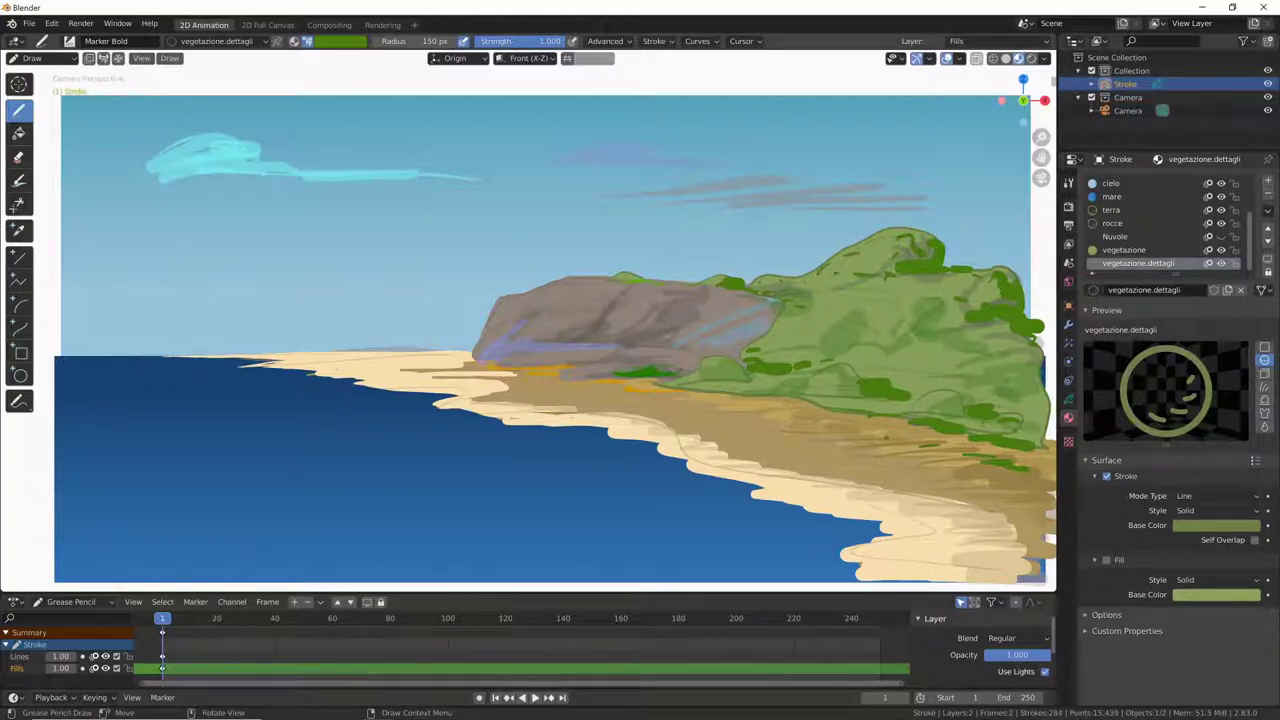
left_click_drag(836, 266, 866, 276)
Bring up the brush colour picker and the active brush's colour and palette settings
left_click(340, 46)
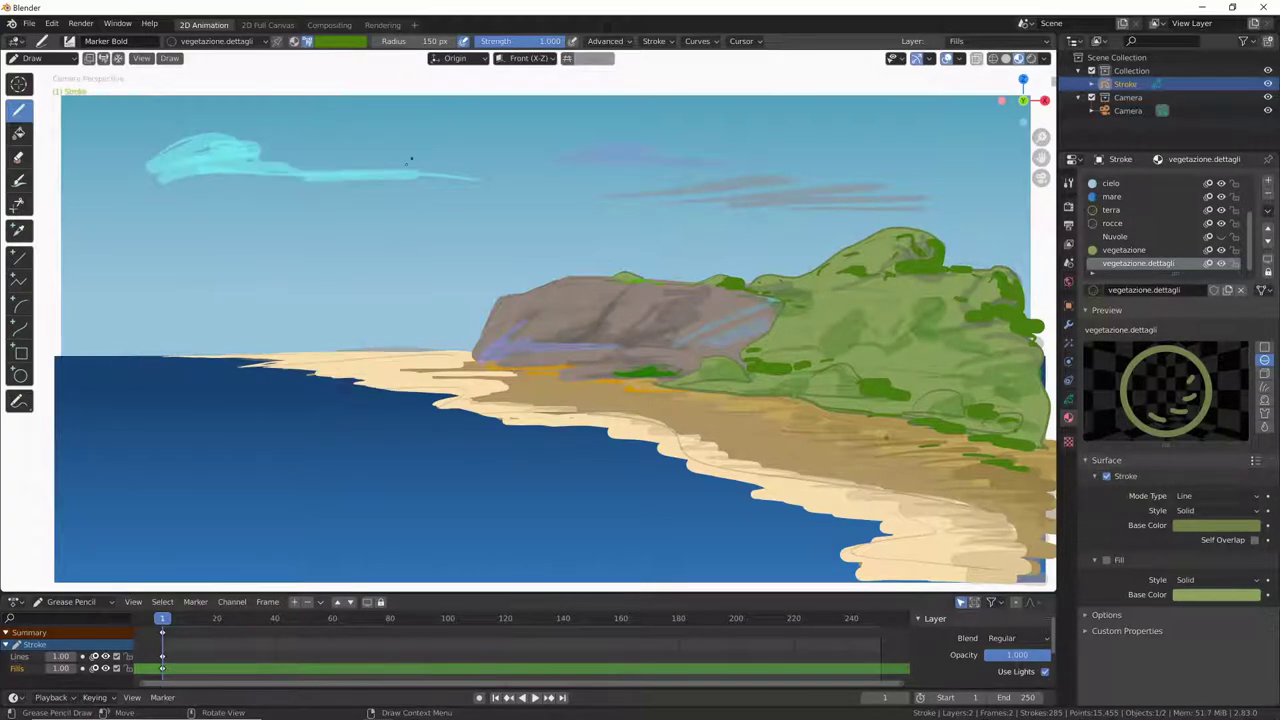
left_click(340, 46)
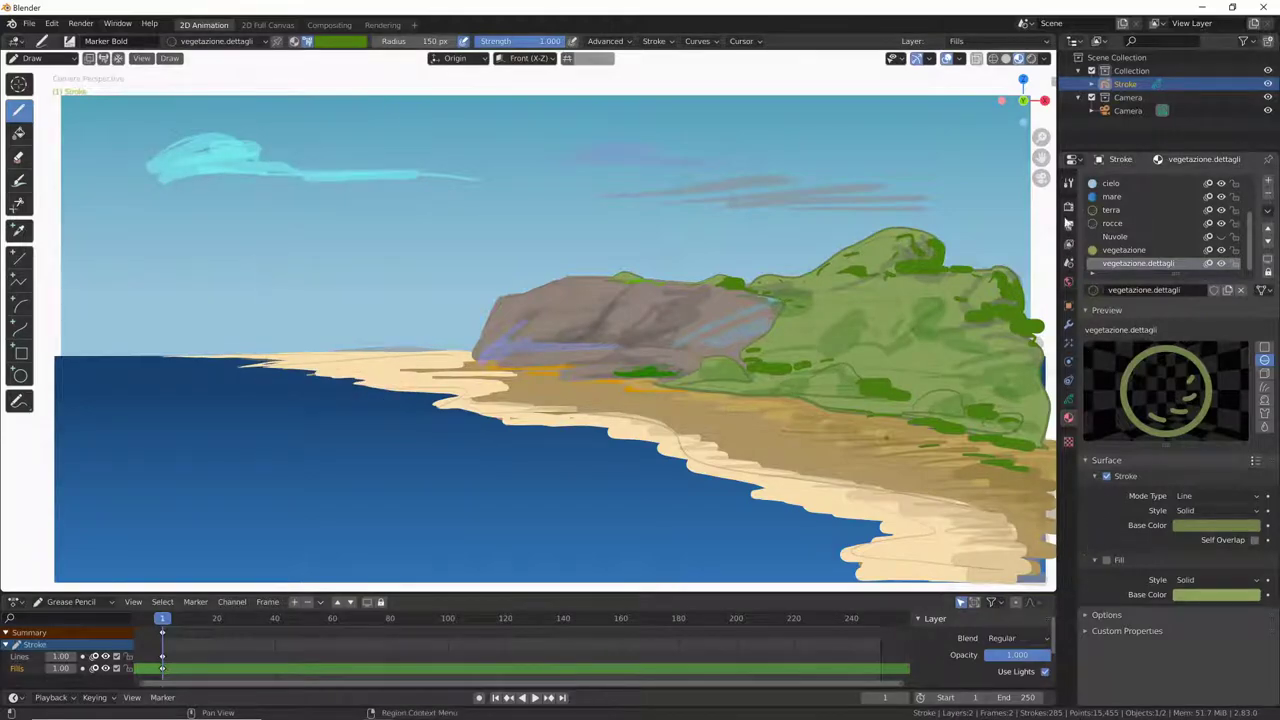
left_click(1068, 182)
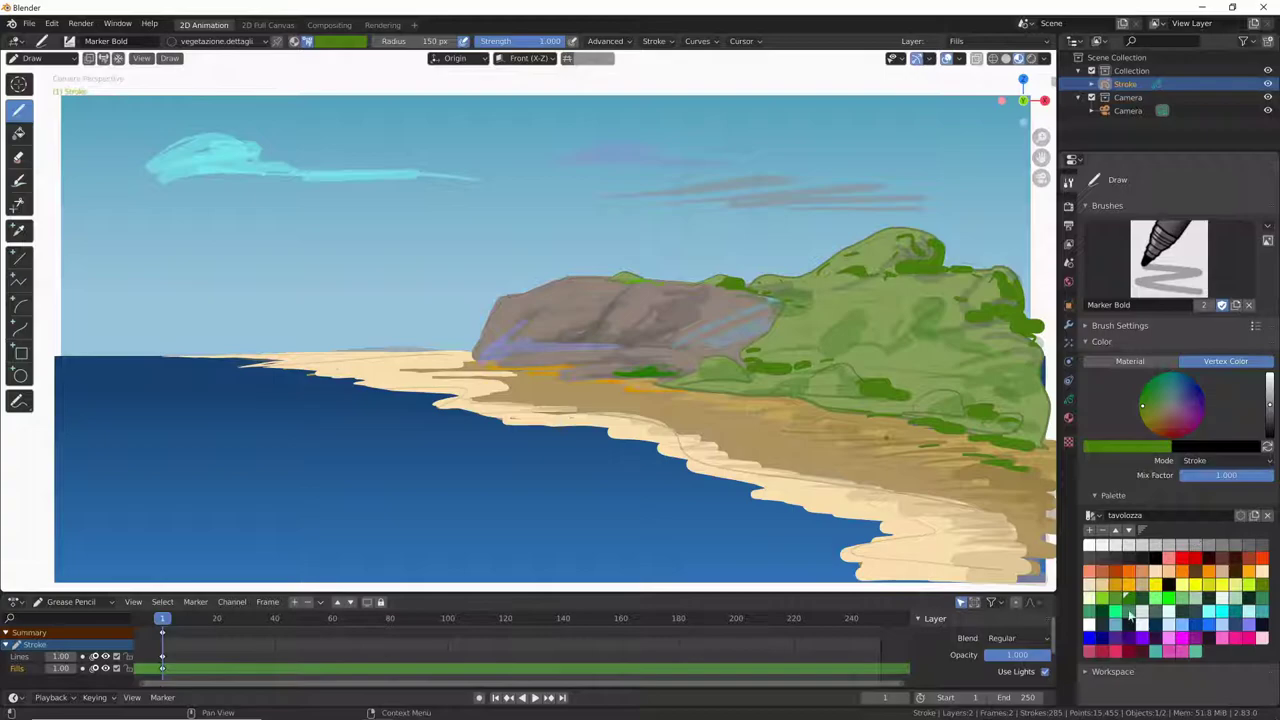
Keep the tavolozza palette, try the Eyedropper on the sky, and remove the unwanted sampled sky material
left_click(1093, 515)
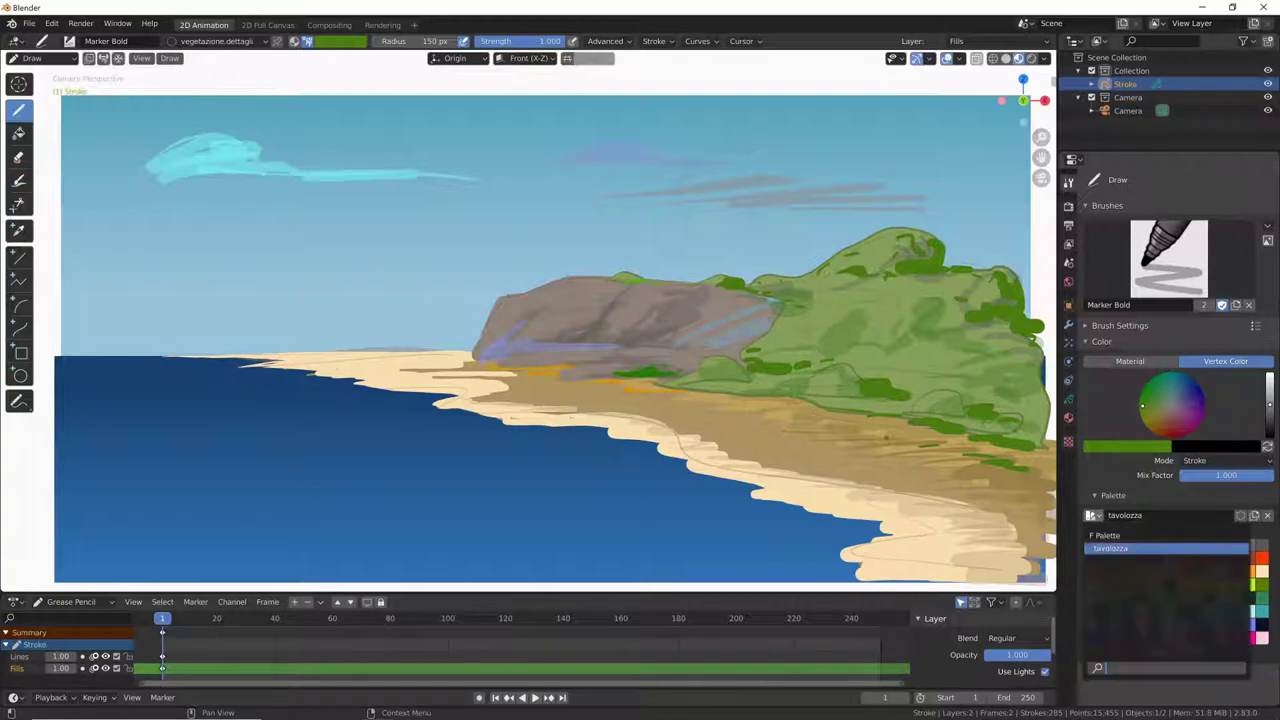
left_click(1107, 535)
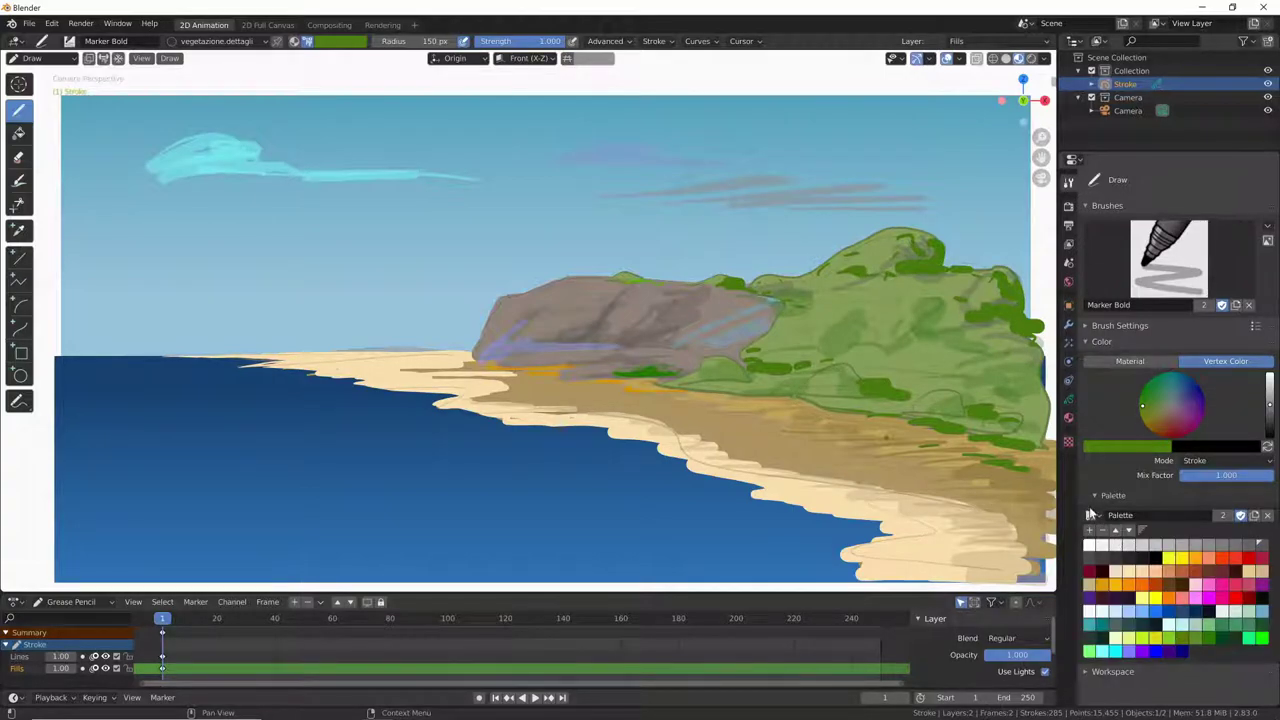
left_click(1093, 515)
left_click(1115, 548)
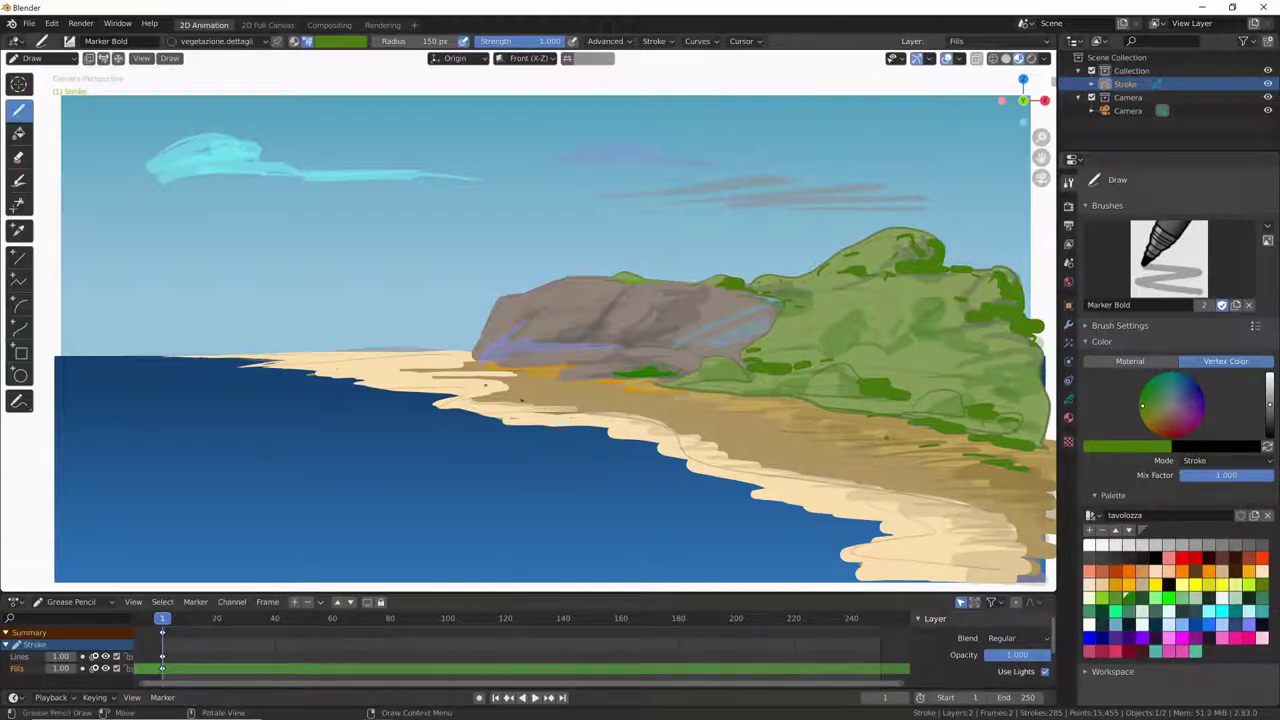
left_click(18, 230)
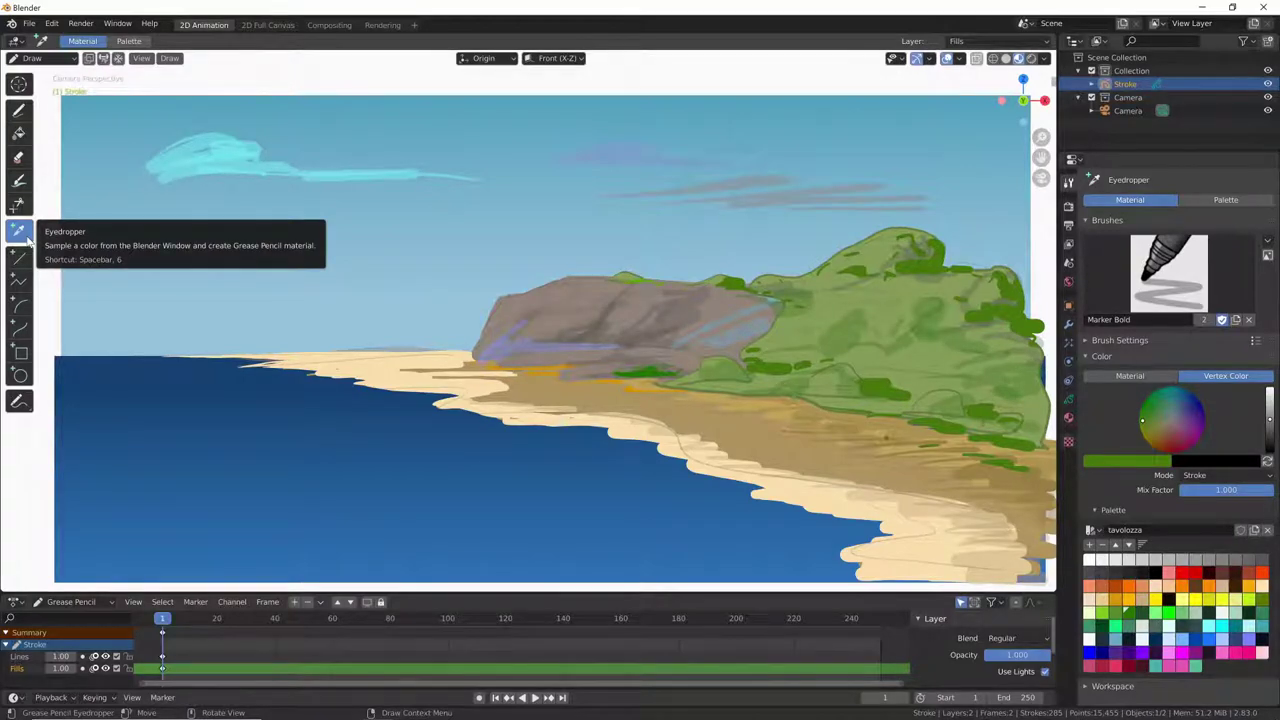
left_click(1068, 418)
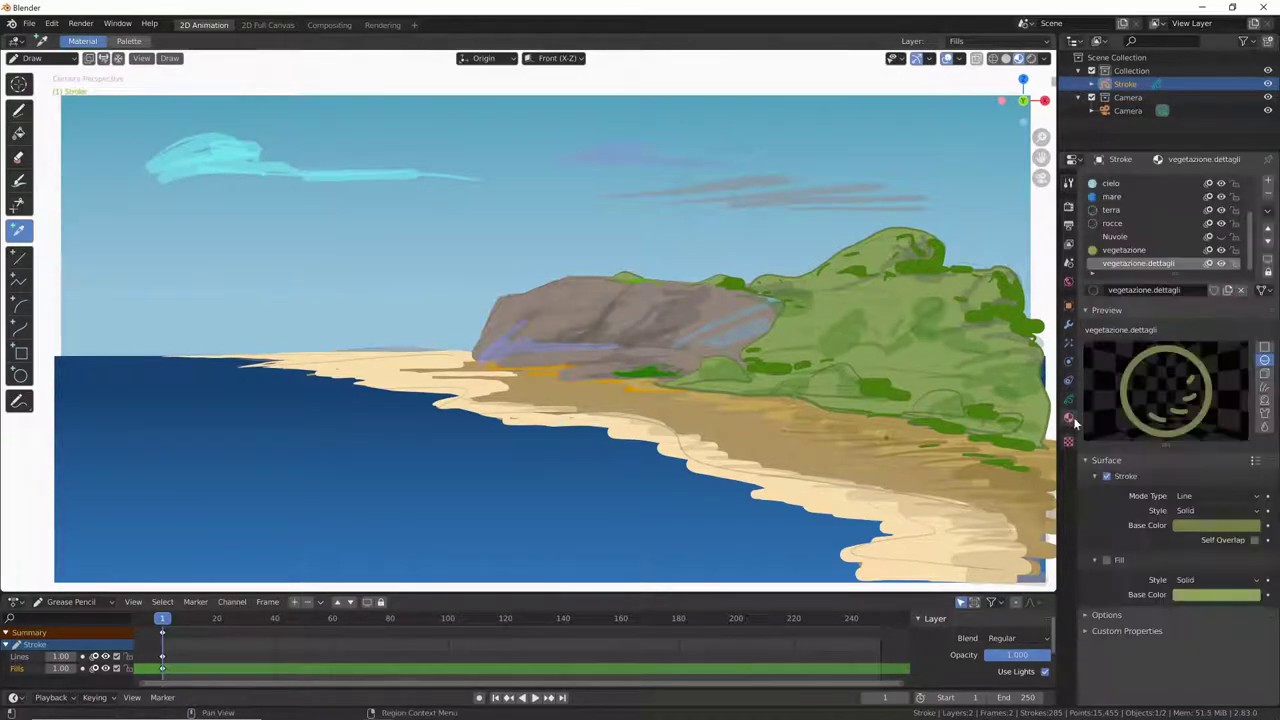
left_click(1068, 441)
left_click(1068, 418)
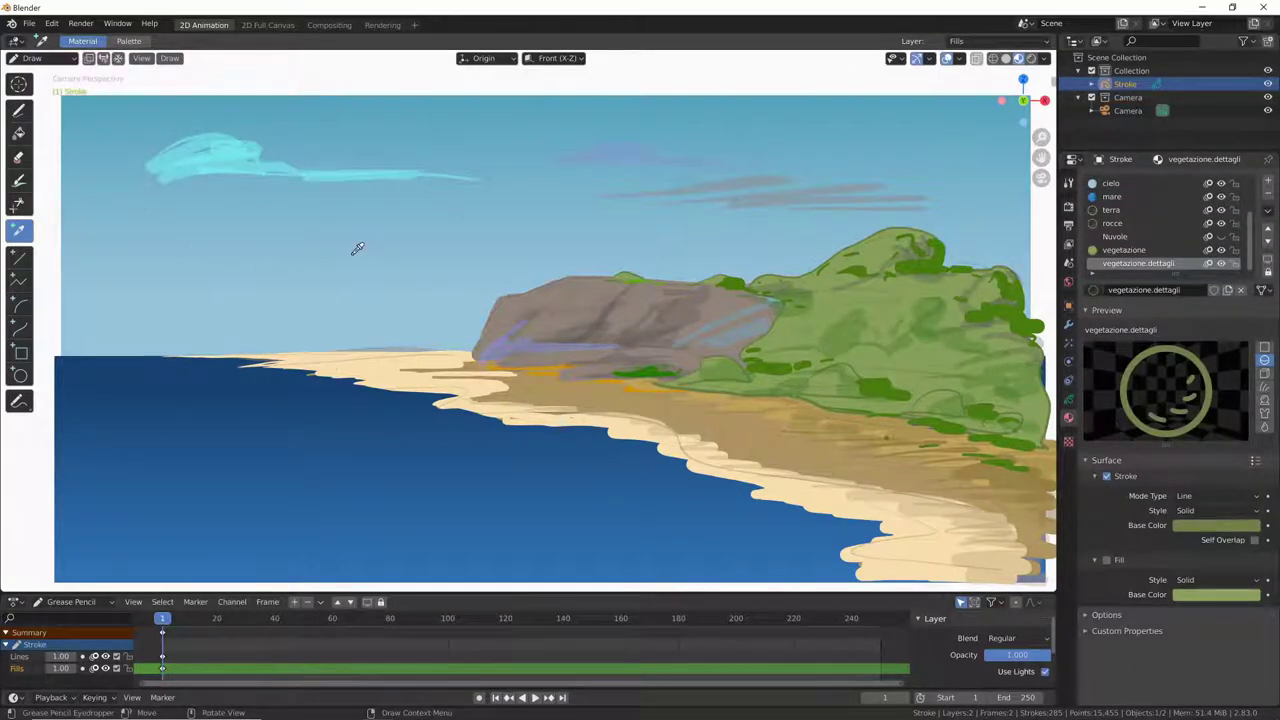
left_click(277, 222)
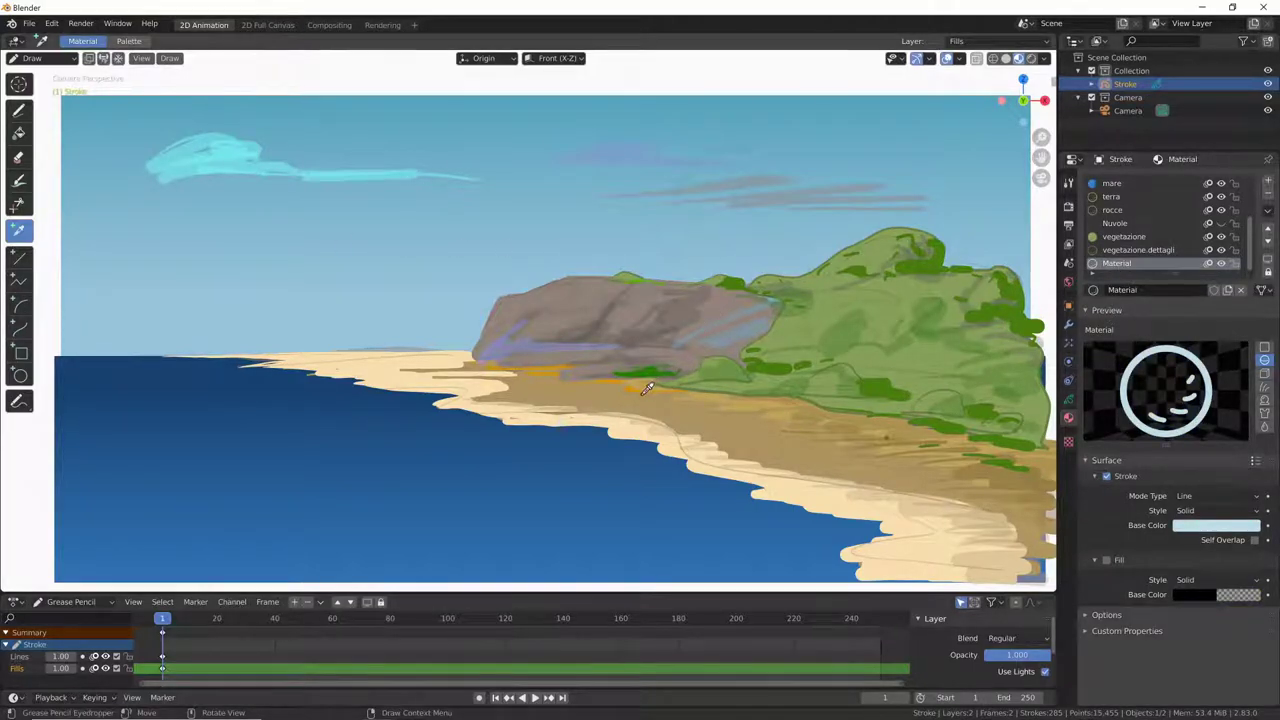
left_click(1268, 194)
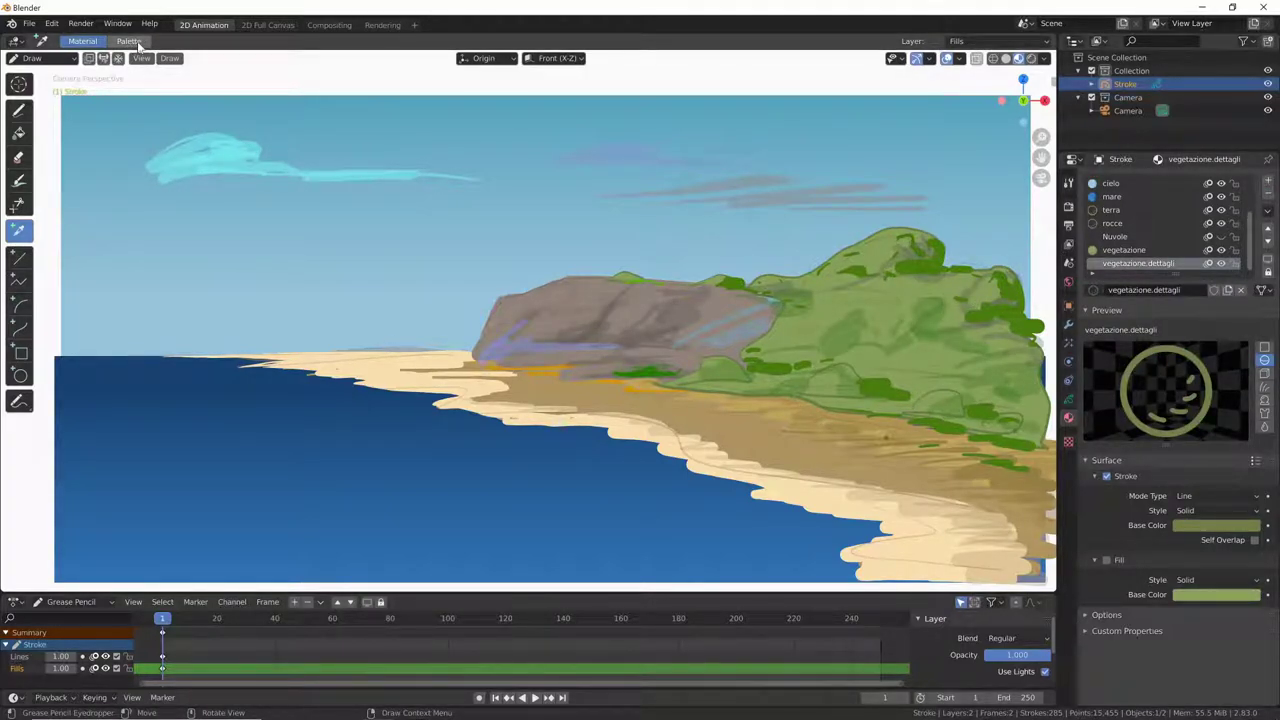
Set the Eyedropper to Palette mode and sample the light hillside green into tavolozza
left_click(131, 42)
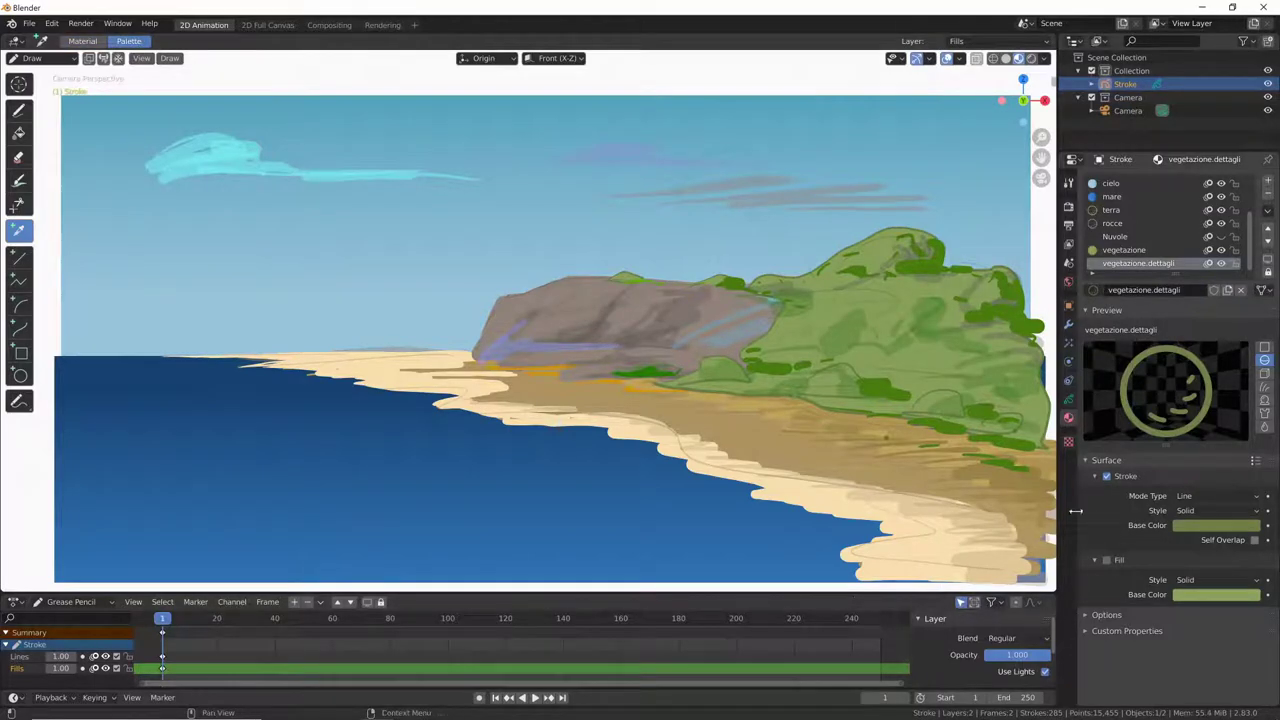
left_click(1068, 183)
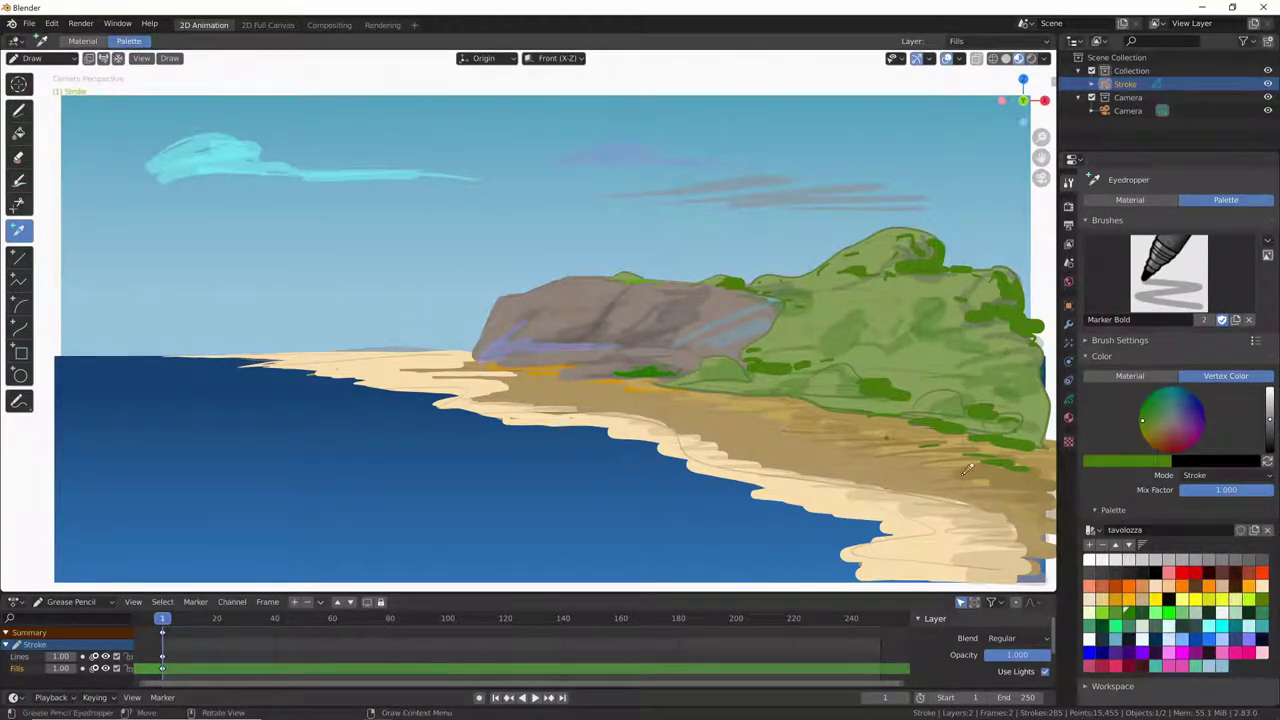
left_click(850, 356)
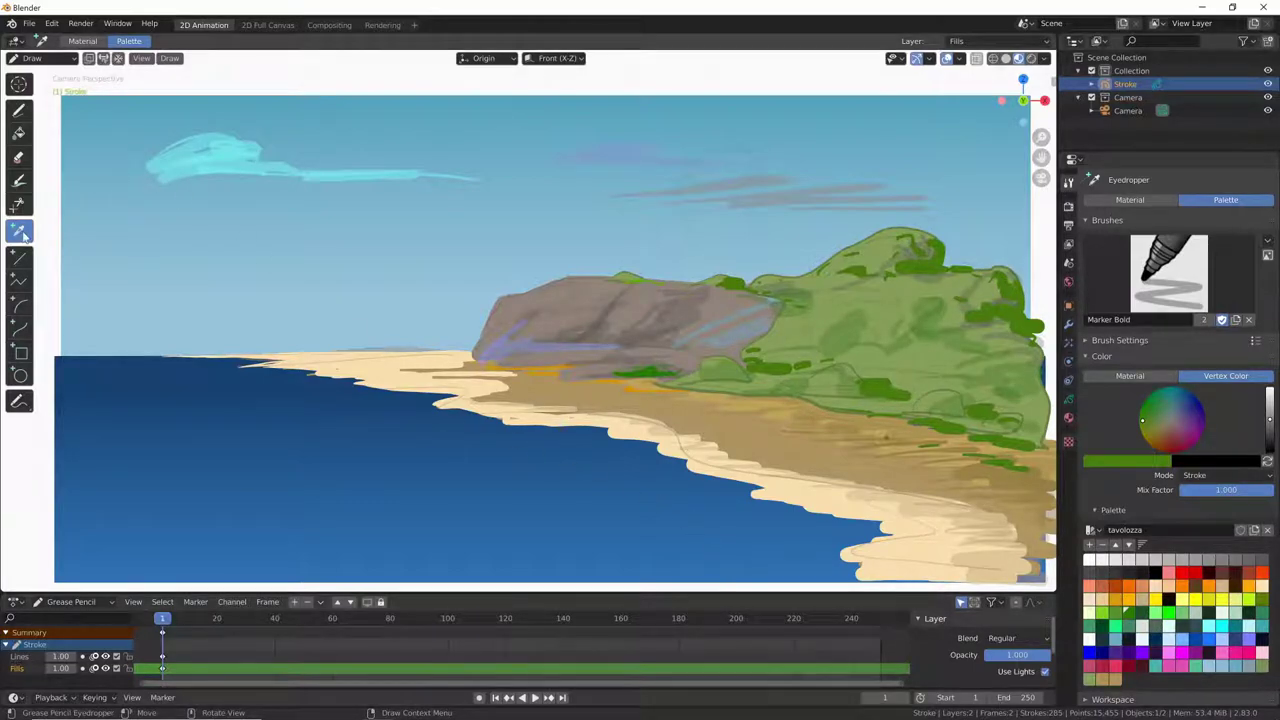
left_click(91, 45)
left_click(129, 42)
left_click(20, 182)
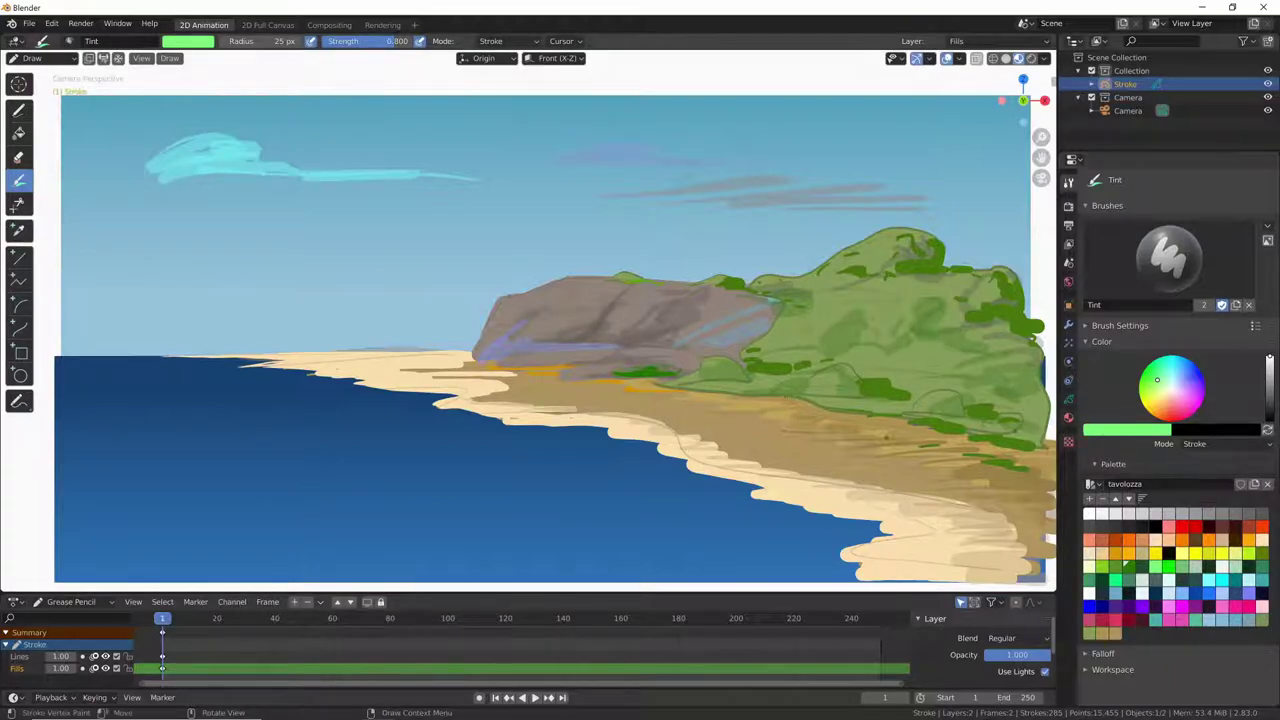
Tint the beach near the waterline and the lower-right sand light green with the Tint brush
left_click_drag(398, 390, 500, 390)
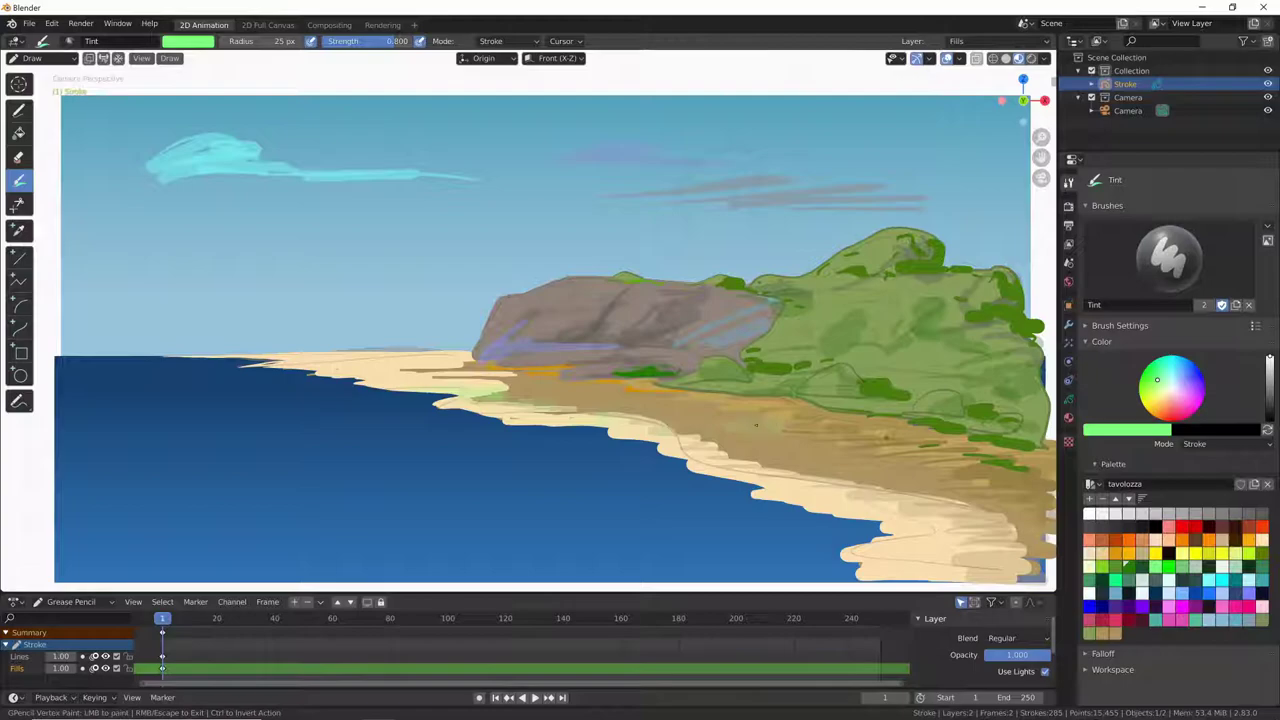
left_click_drag(660, 430, 745, 460)
left_click_drag(968, 513, 998, 582)
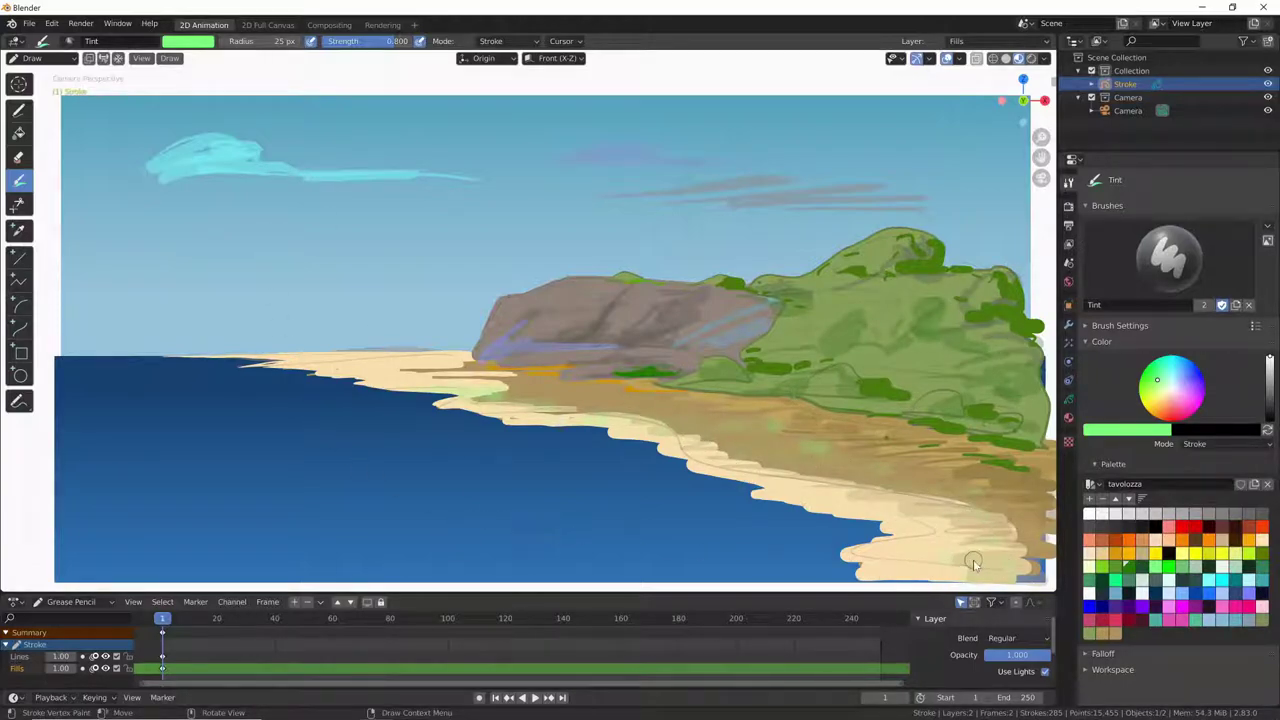
left_click(1068, 418)
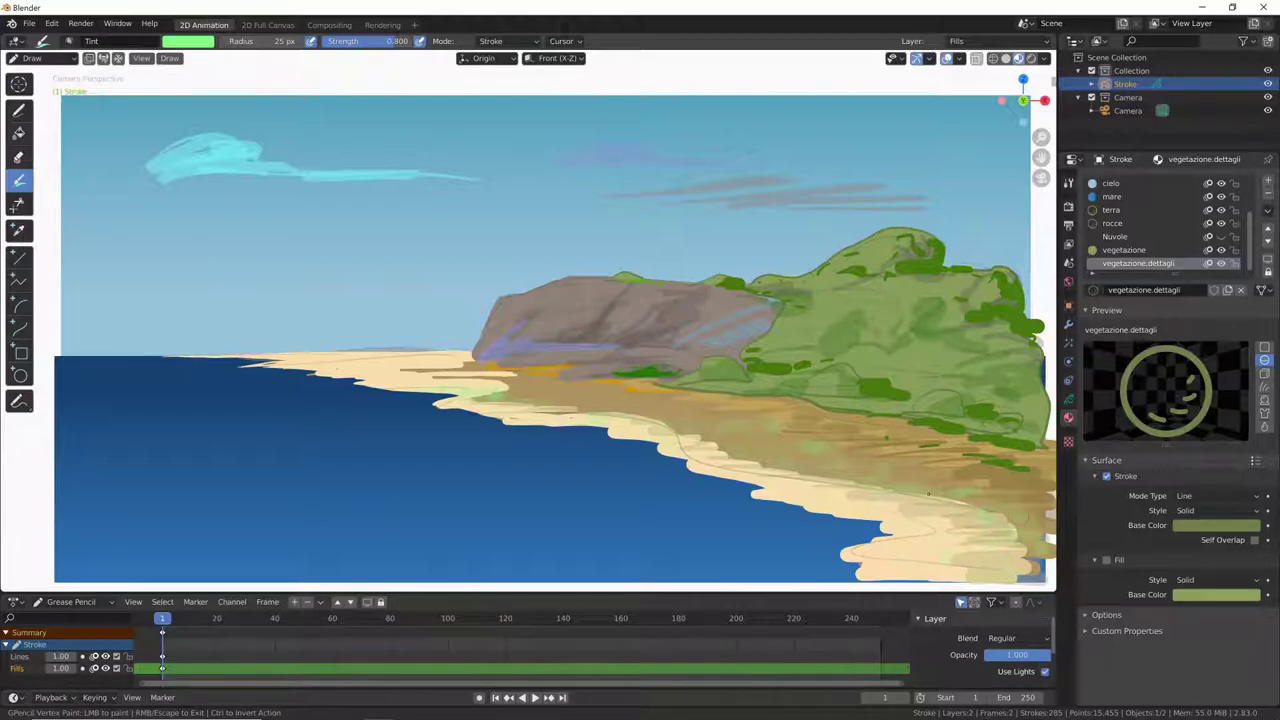
left_click(195, 42)
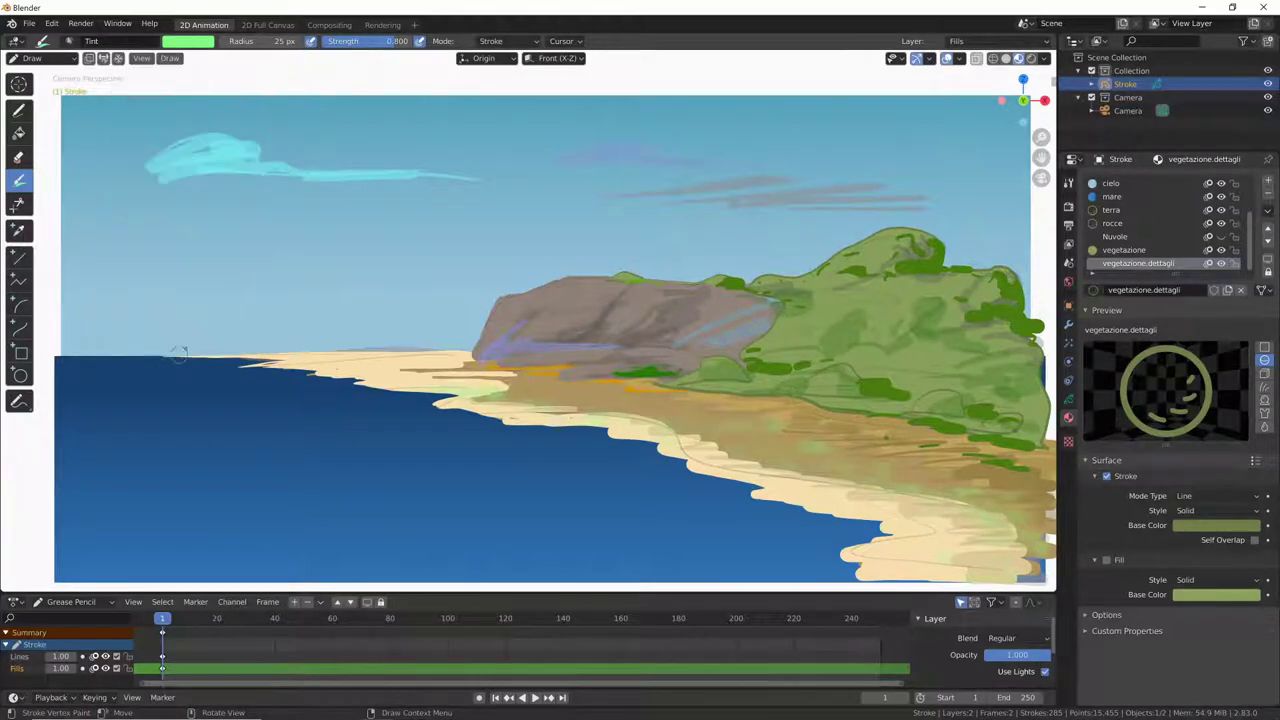
left_click(200, 42)
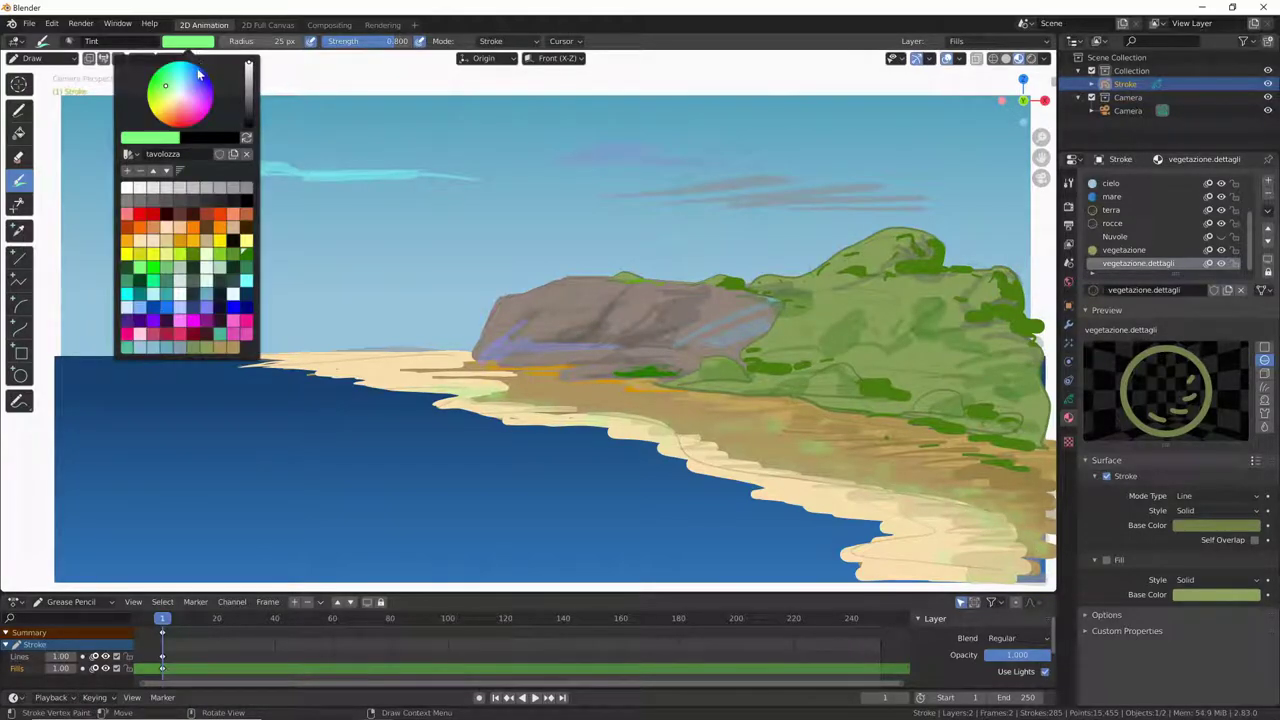
Pick a peach swatch from tavolozza and tint the shoreline and lower sand with it
left_click(168, 236)
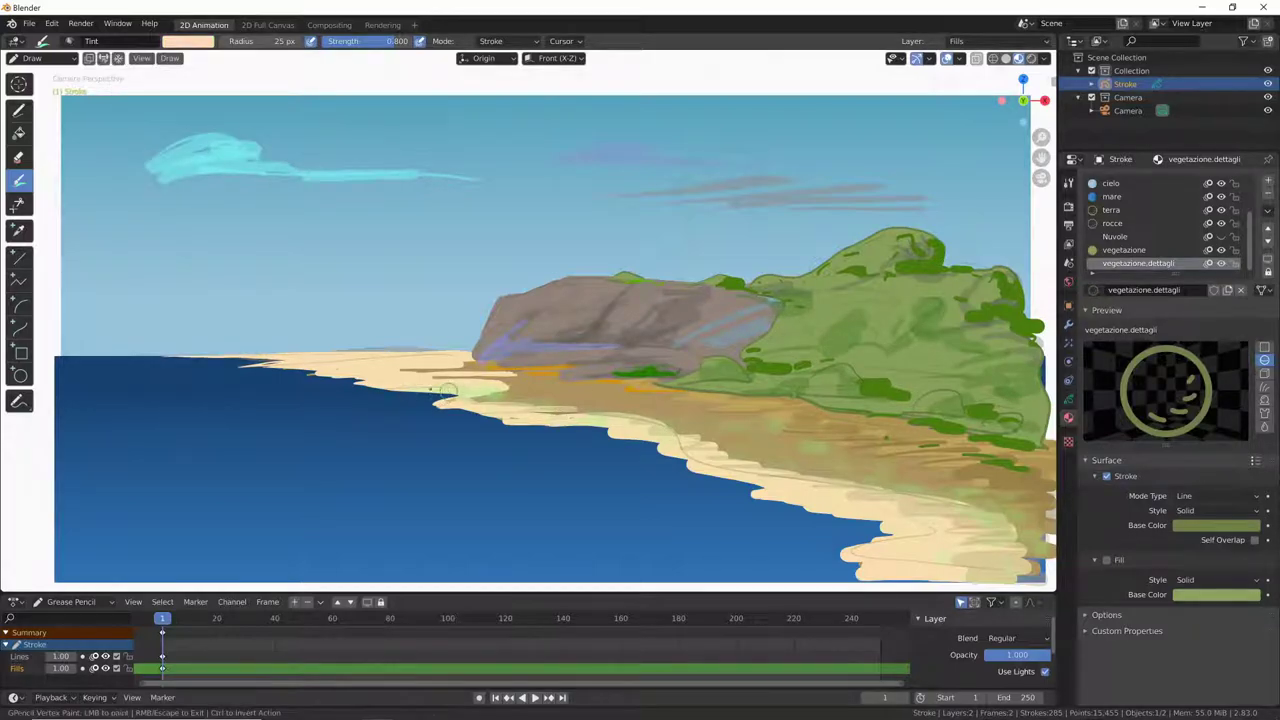
left_click_drag(447, 390, 600, 422)
left_click_drag(905, 529, 918, 588)
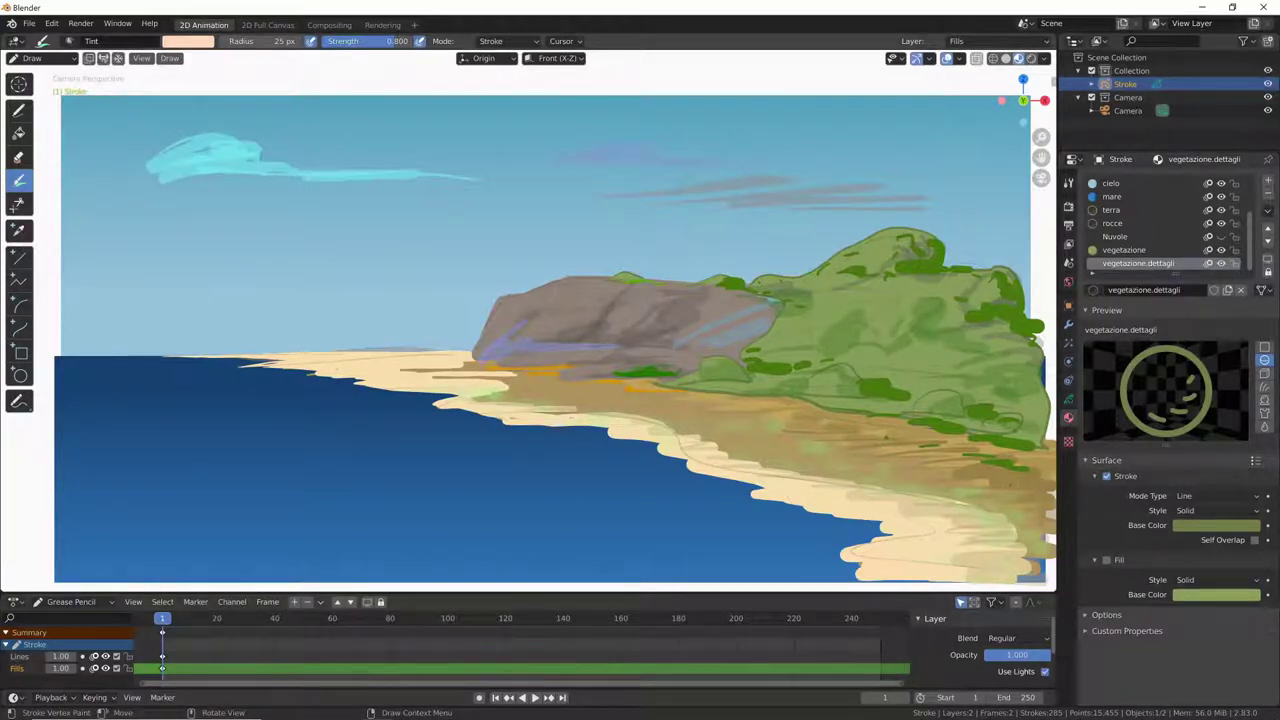
Toggle the terra material's visibility off and on to compare the land with and without it
left_click(1221, 211)
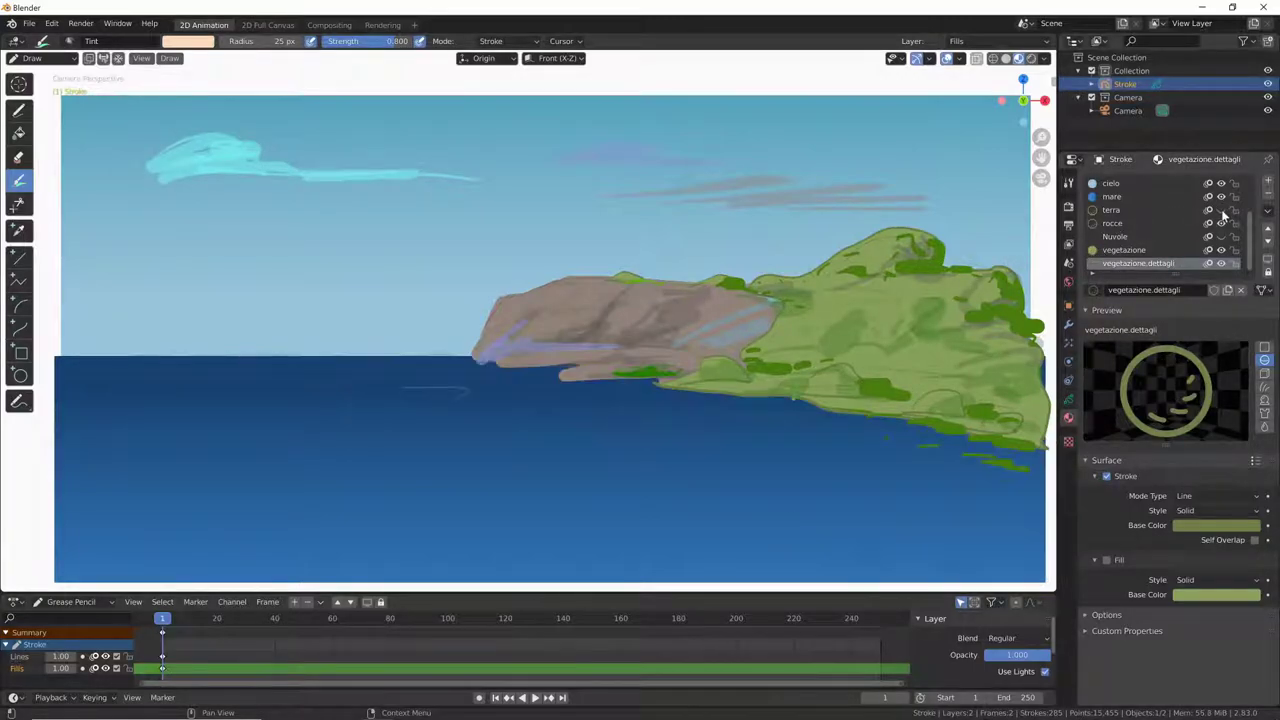
left_click(1221, 211)
left_click(1221, 211)
left_click(1221, 211)
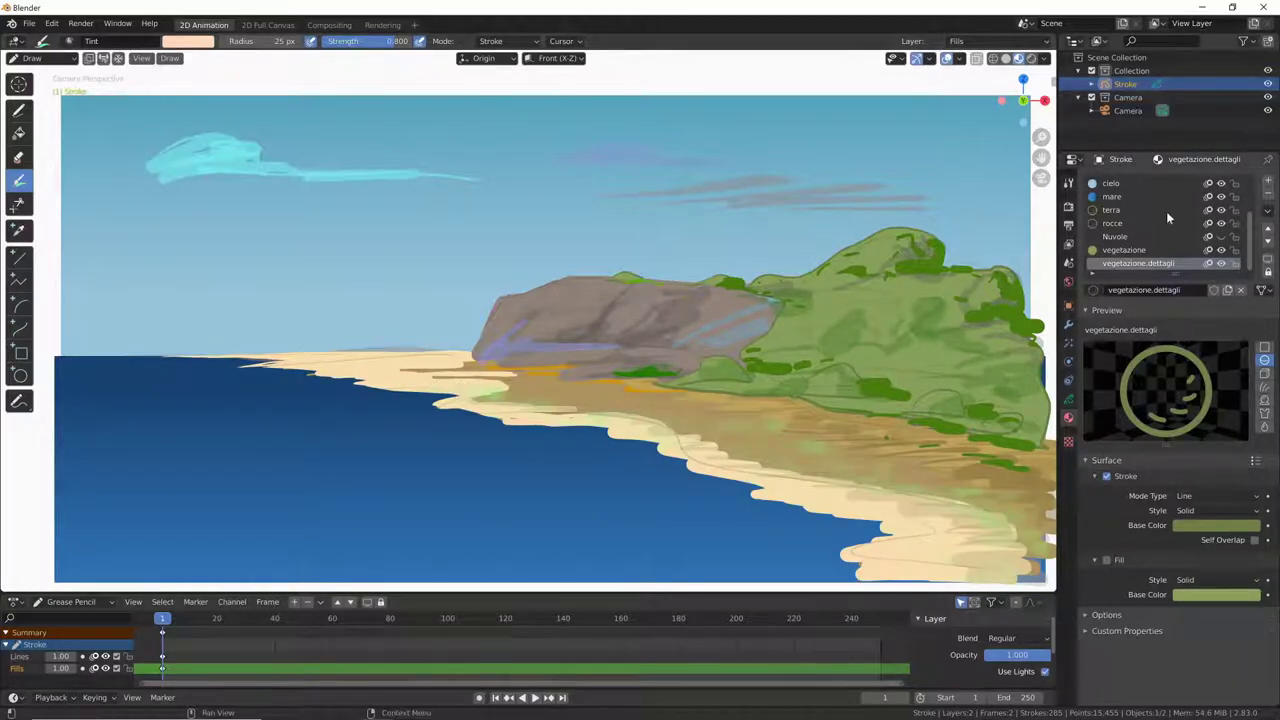
left_click(1221, 211)
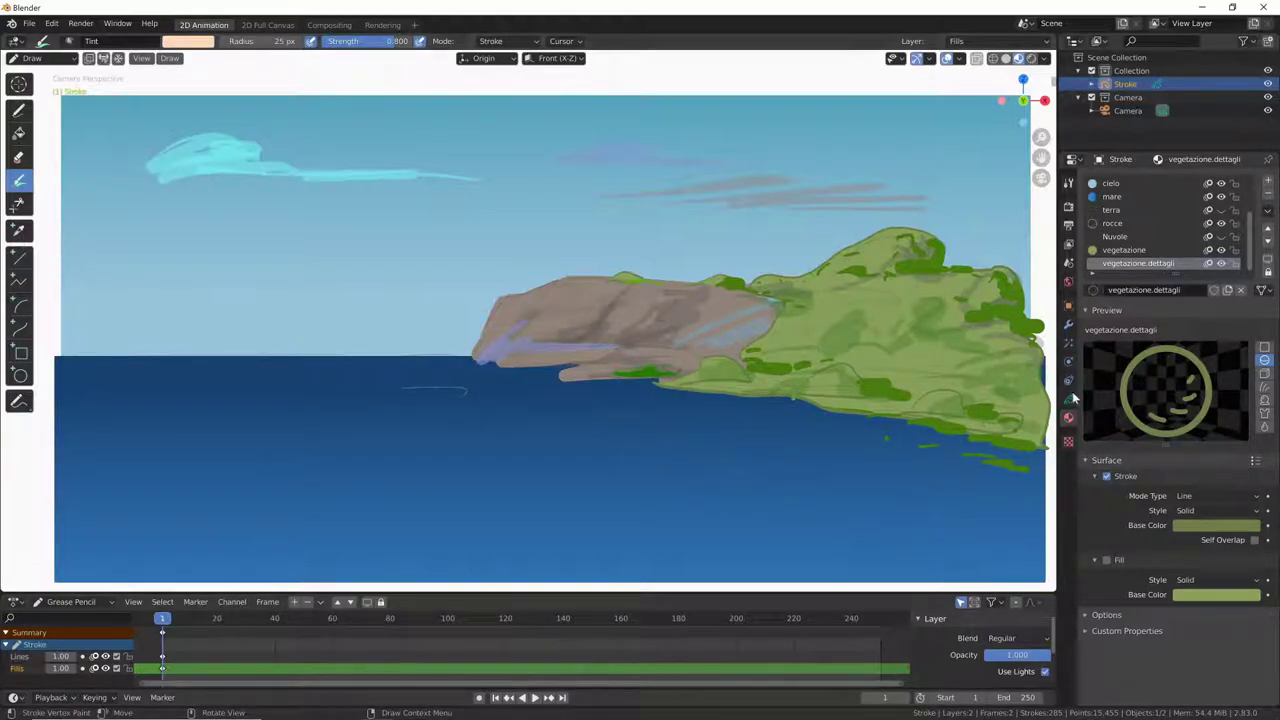
Restore the terra strokes and display the Stroke object's Lines and Fills layers
left_click(1221, 210)
left_click_drag(1254, 232, 1250, 194)
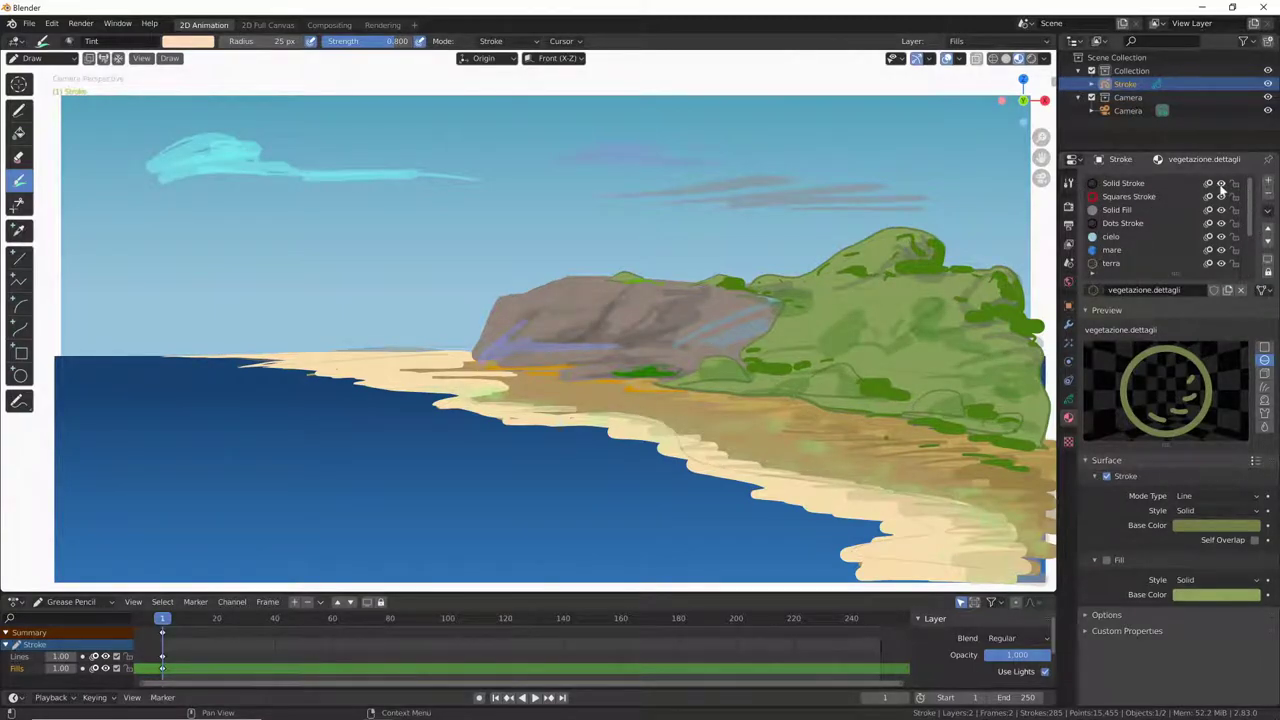
left_click(1069, 400)
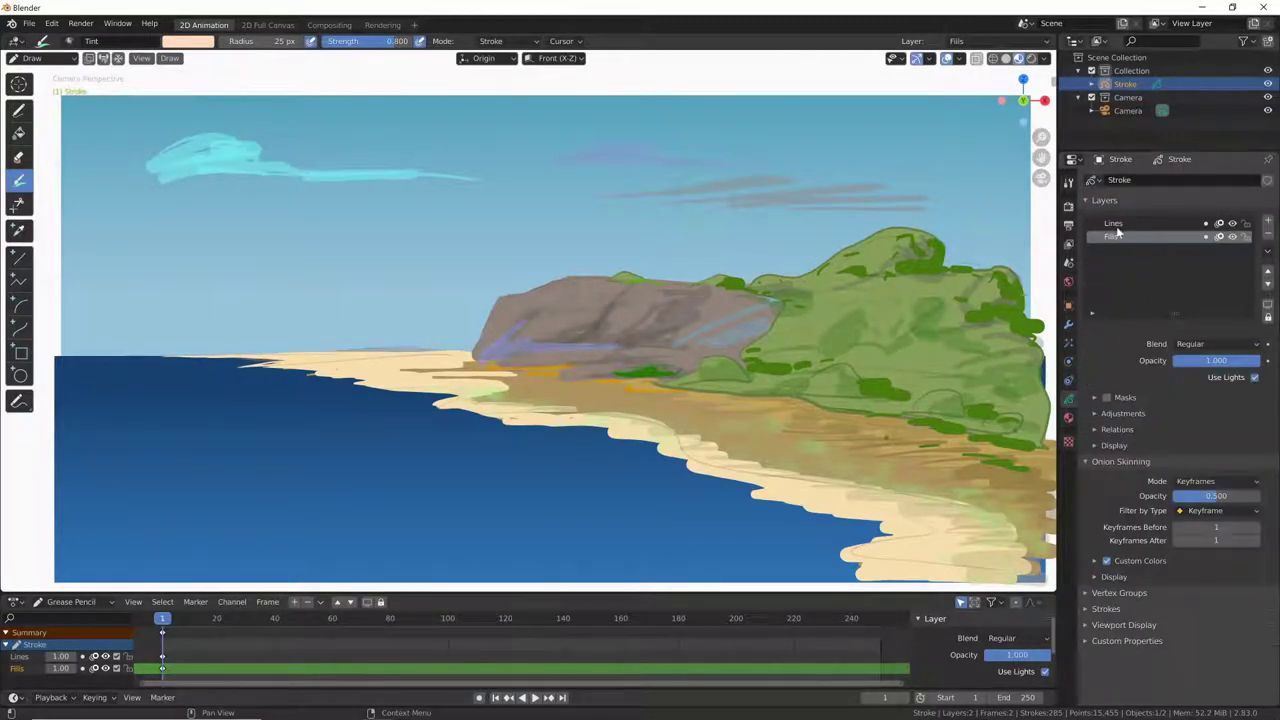
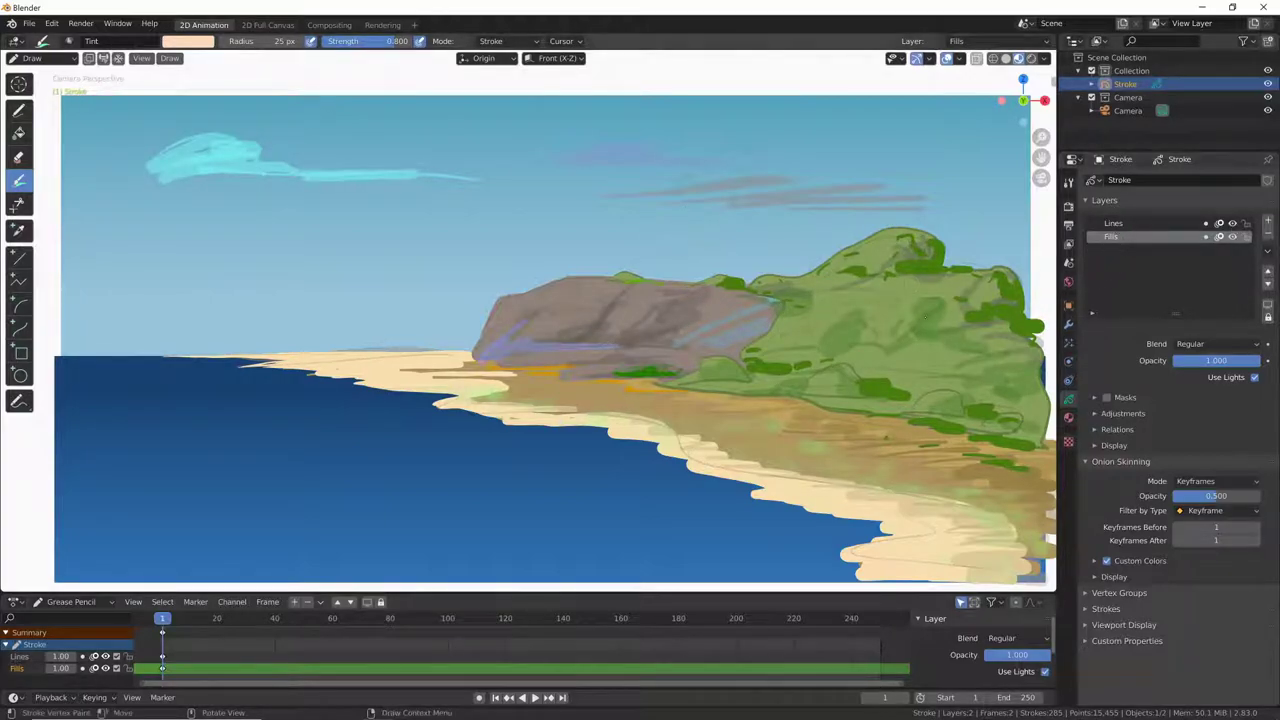
Pick red as the tint colour and brush it over the two cloud strokes
left_click(189, 44)
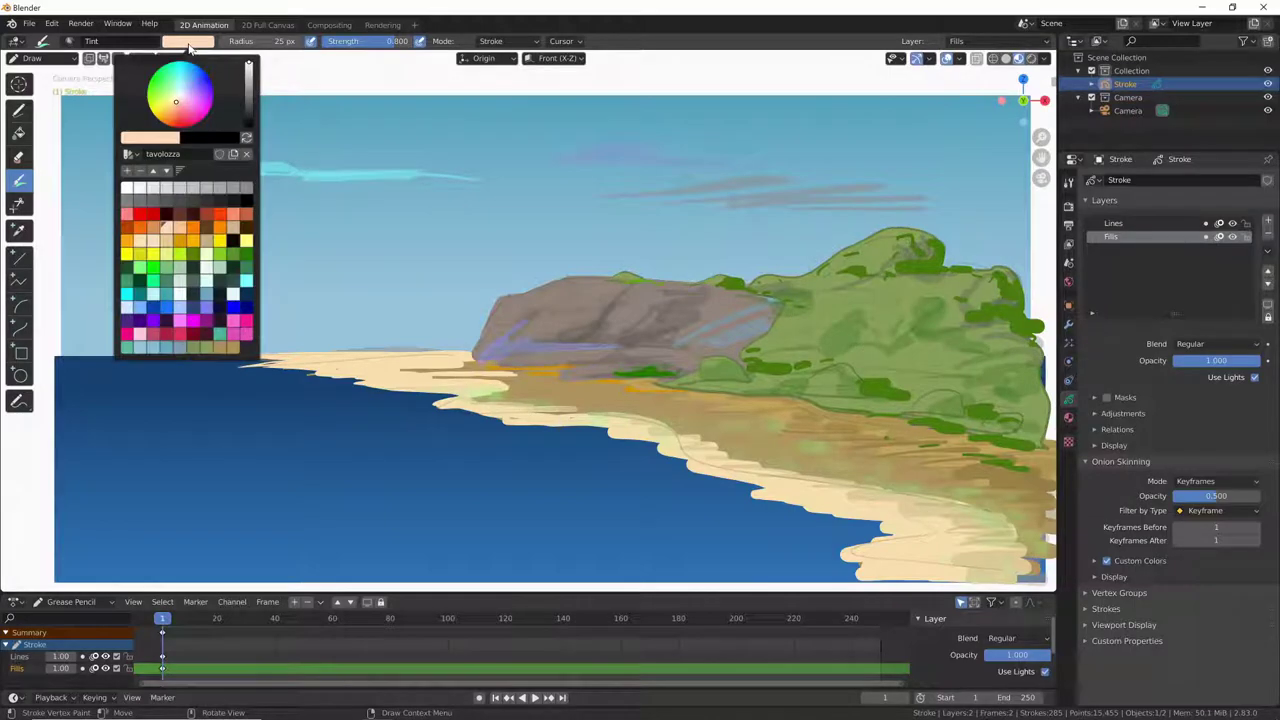
left_click(143, 216)
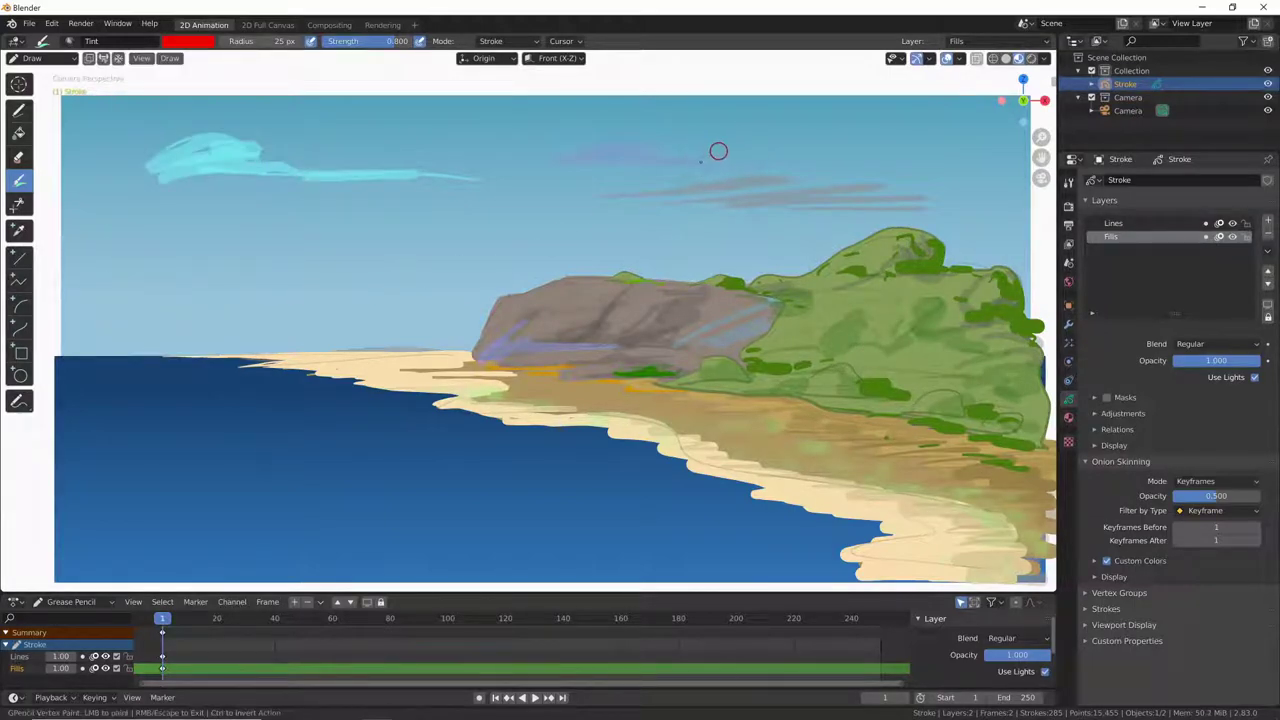
left_click_drag(763, 157, 697, 164)
left_click_drag(664, 205, 682, 190)
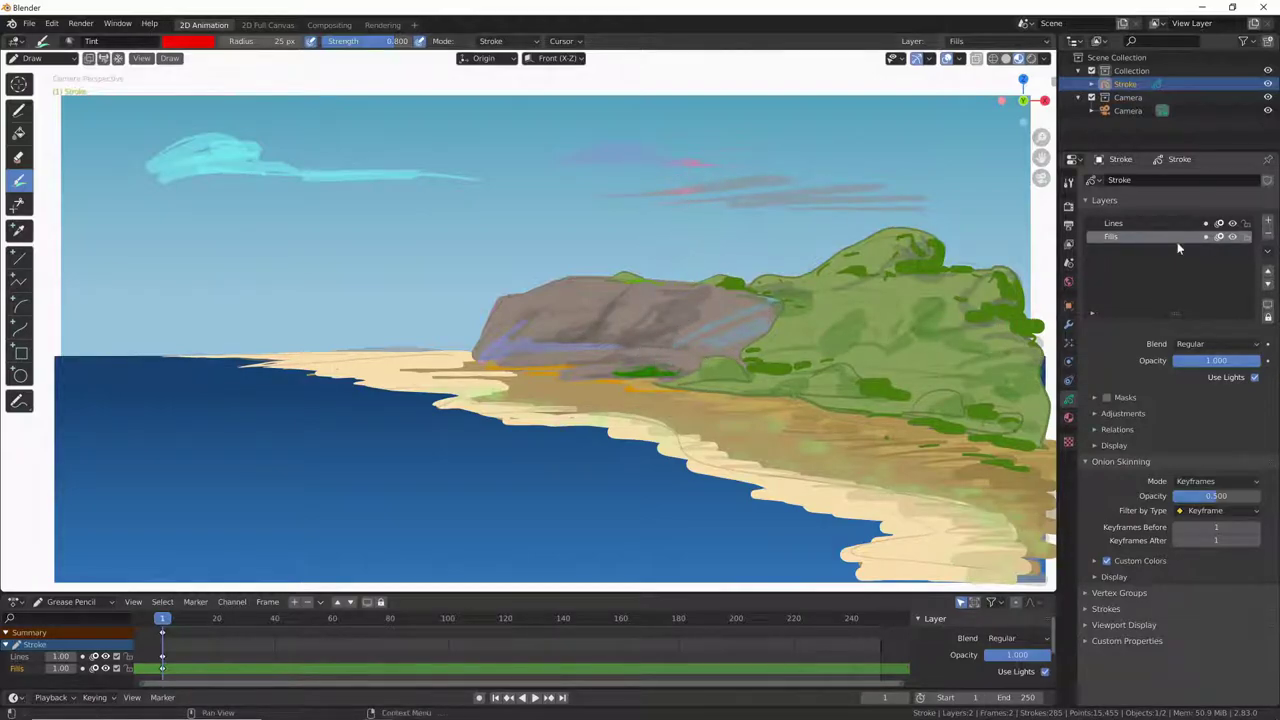
Undo the red cloud tint and leave the Fills layer hidden and locked
left_click(1232, 236)
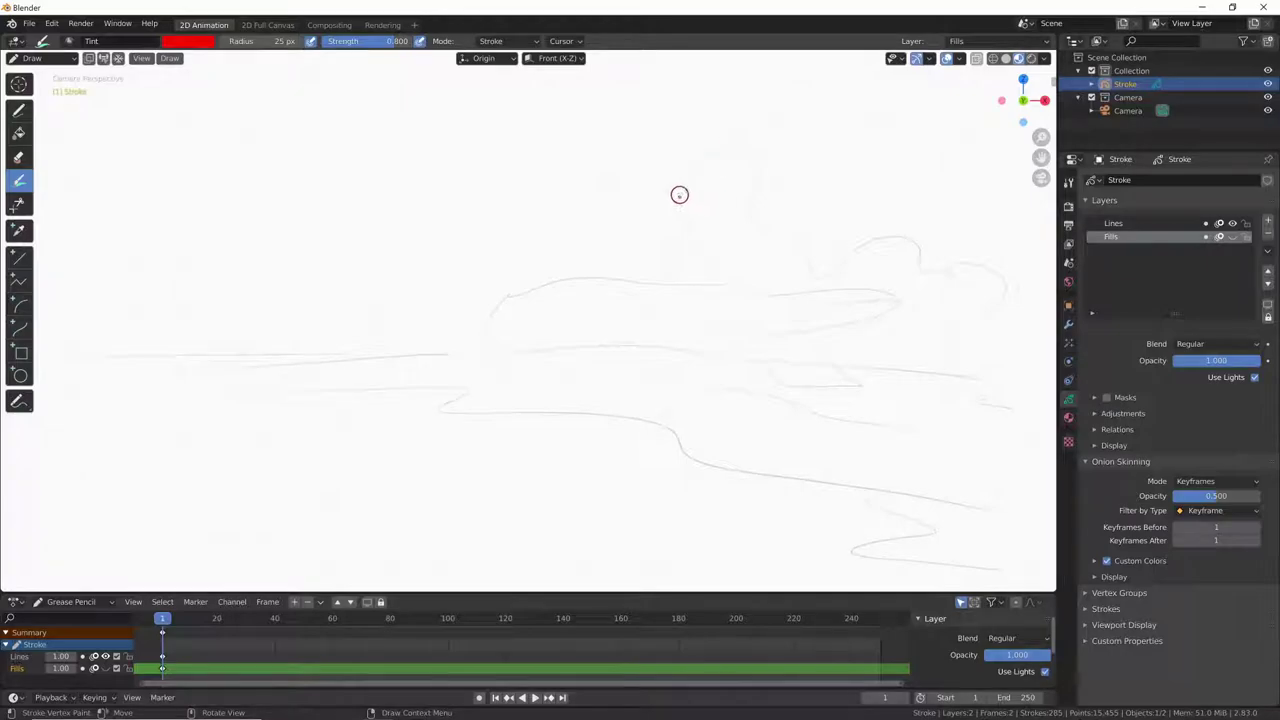
left_click(1233, 238)
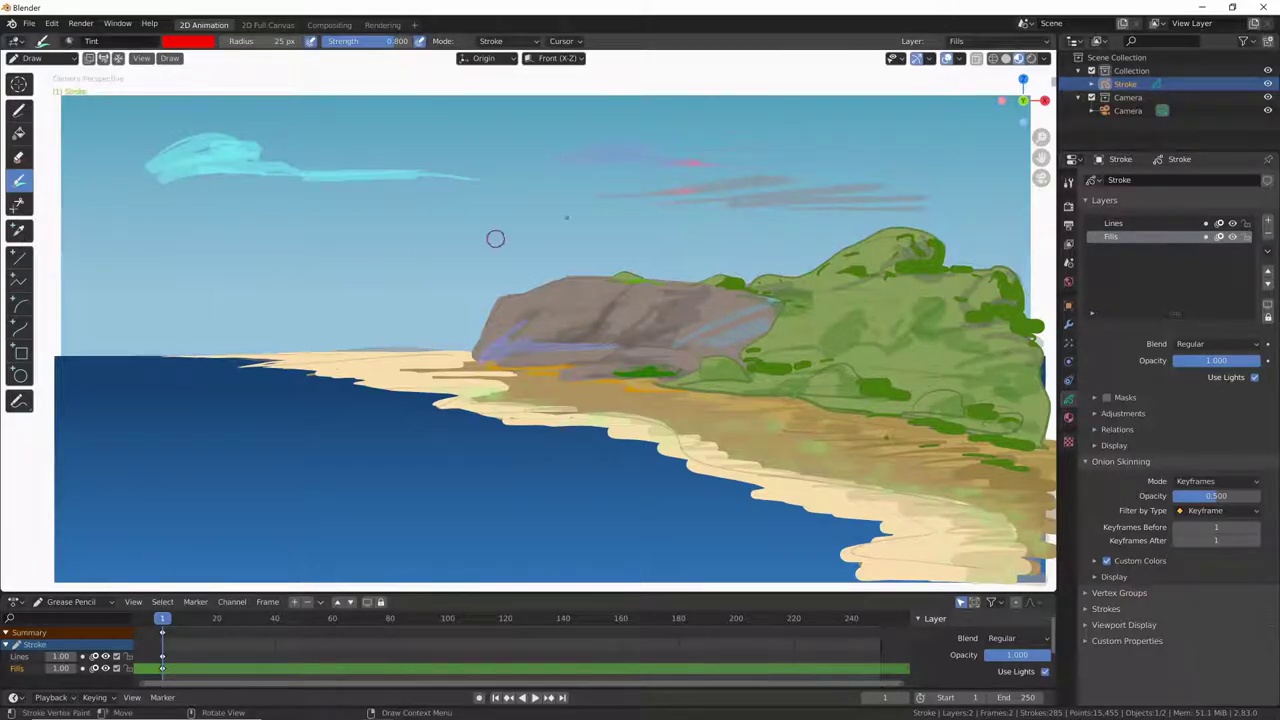
key("ctrl+z")
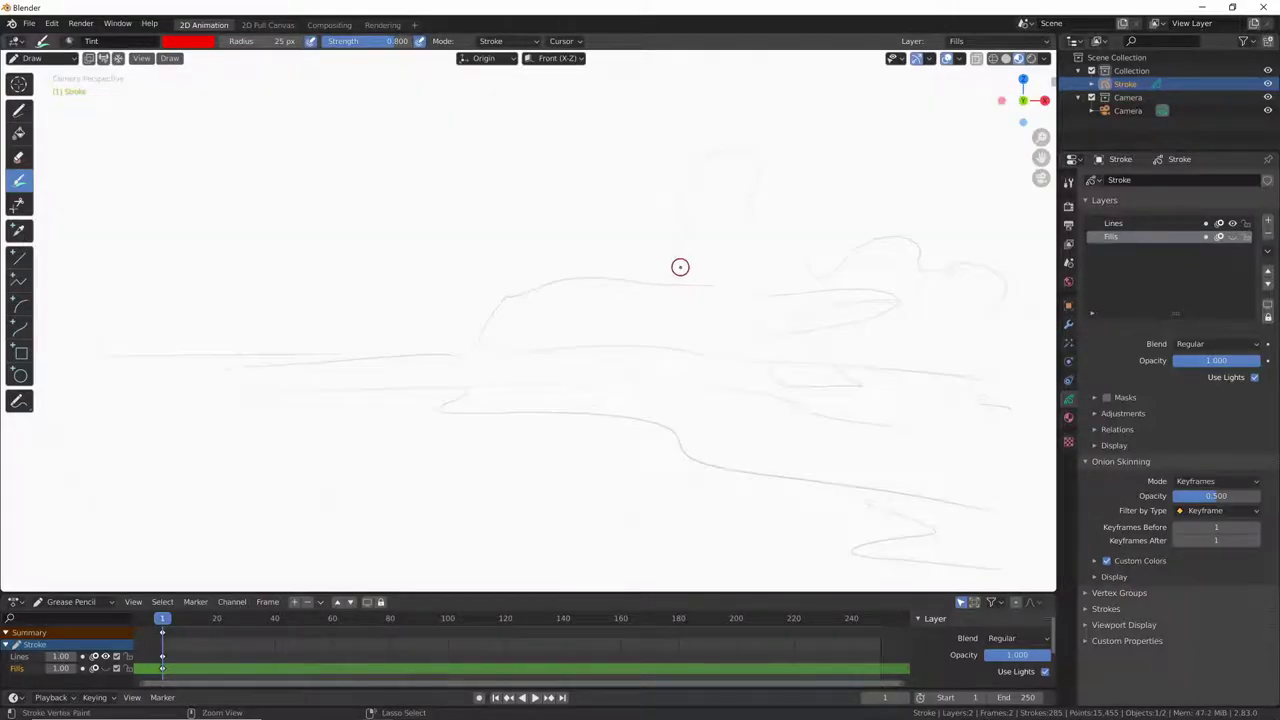
key("ctrl+shift+z")
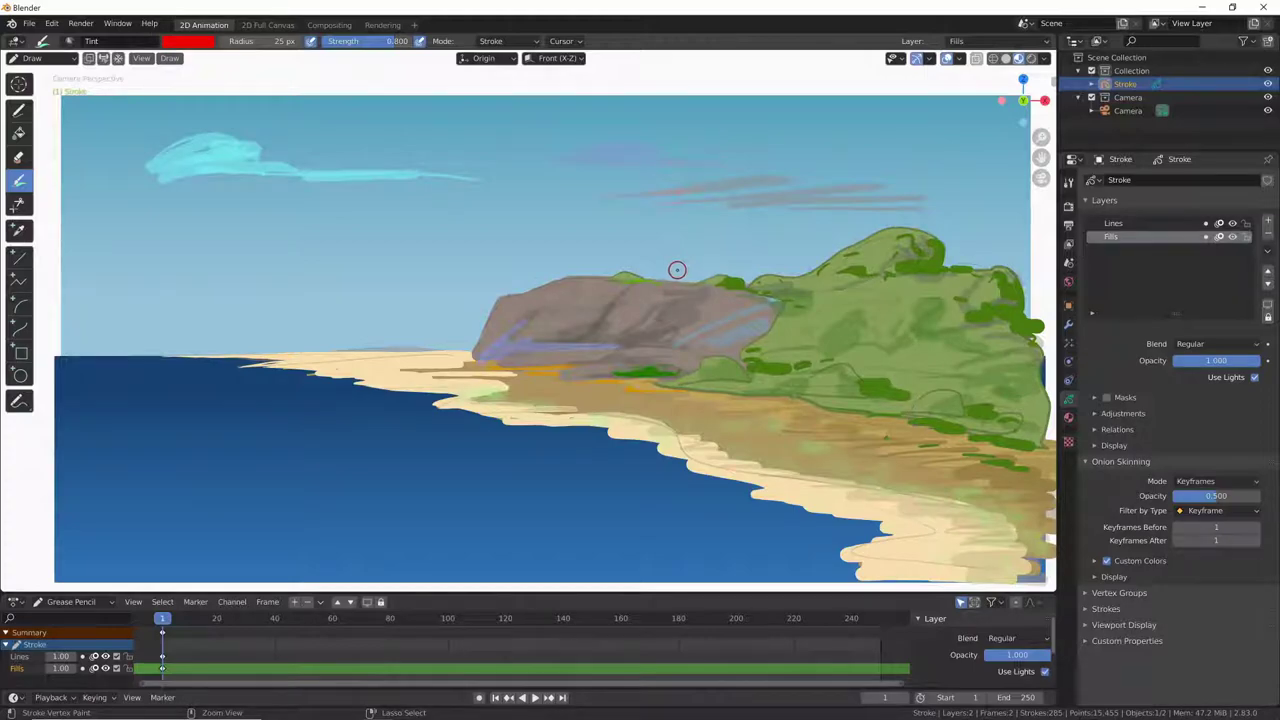
key("ctrl+z")
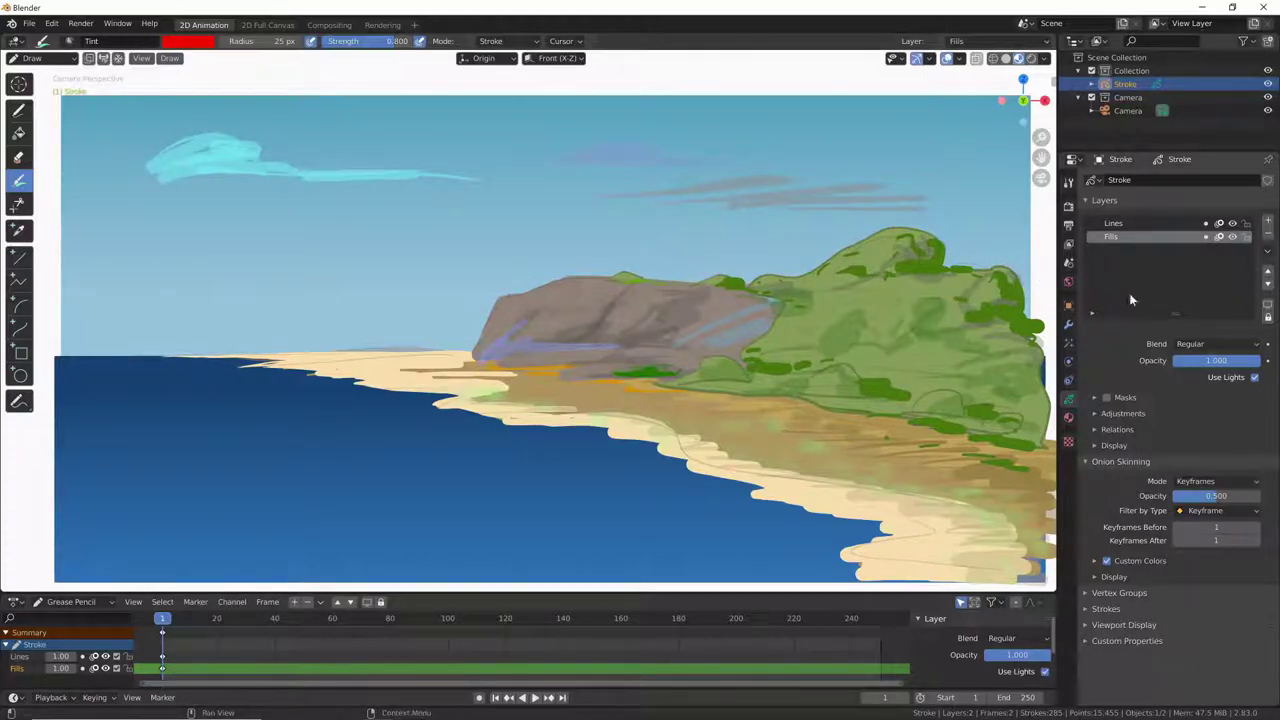
left_click(1245, 237)
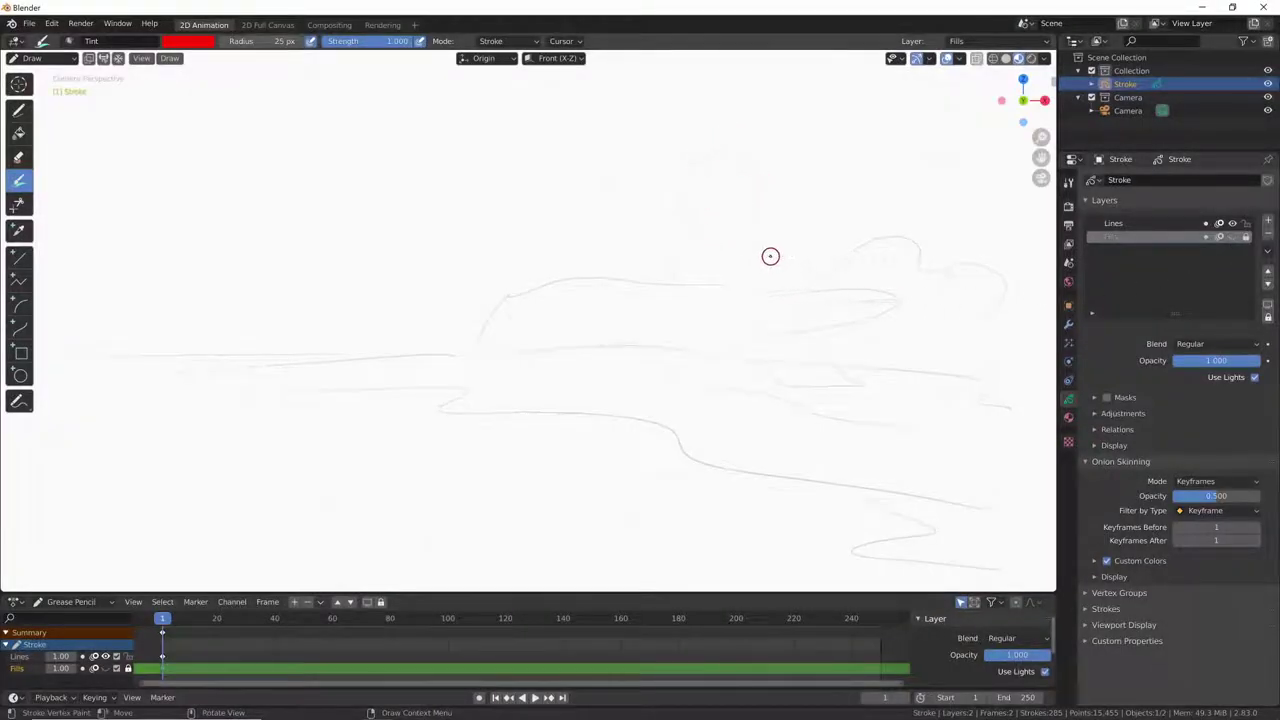
Show the Fills layer again and make it the active, unlocked layer with Lines locked
left_click(1232, 237)
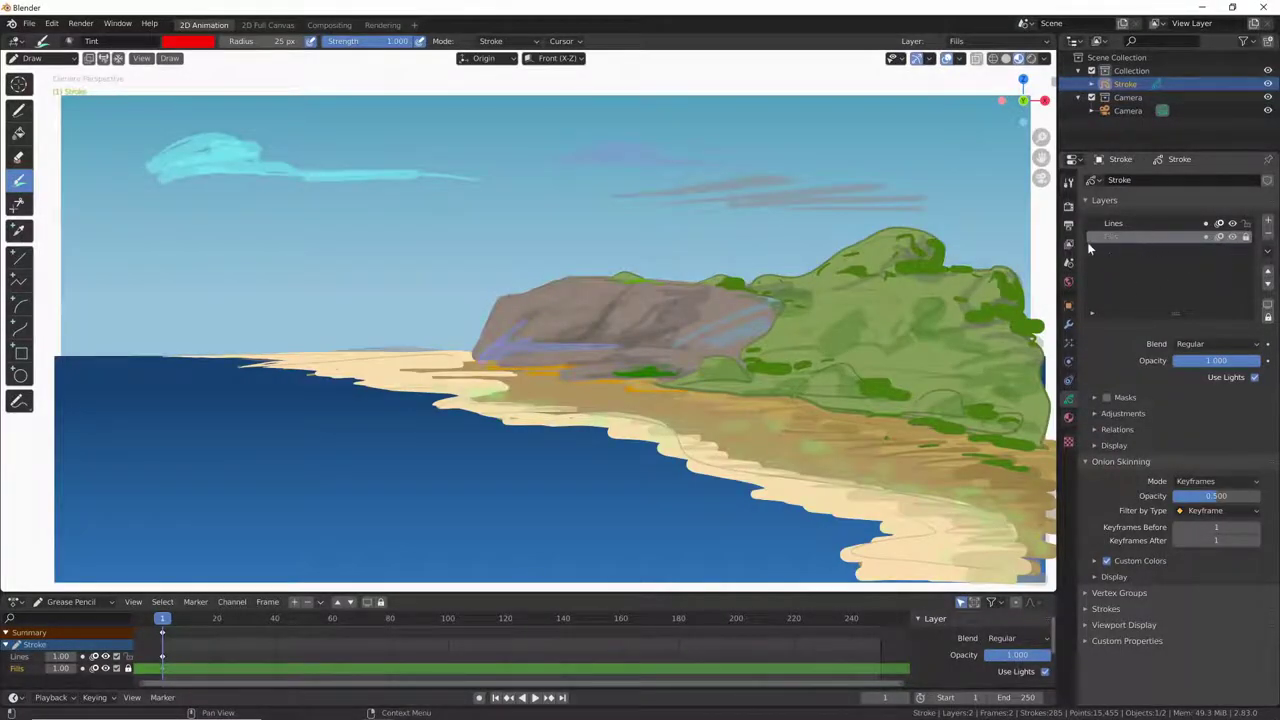
left_click(1152, 225)
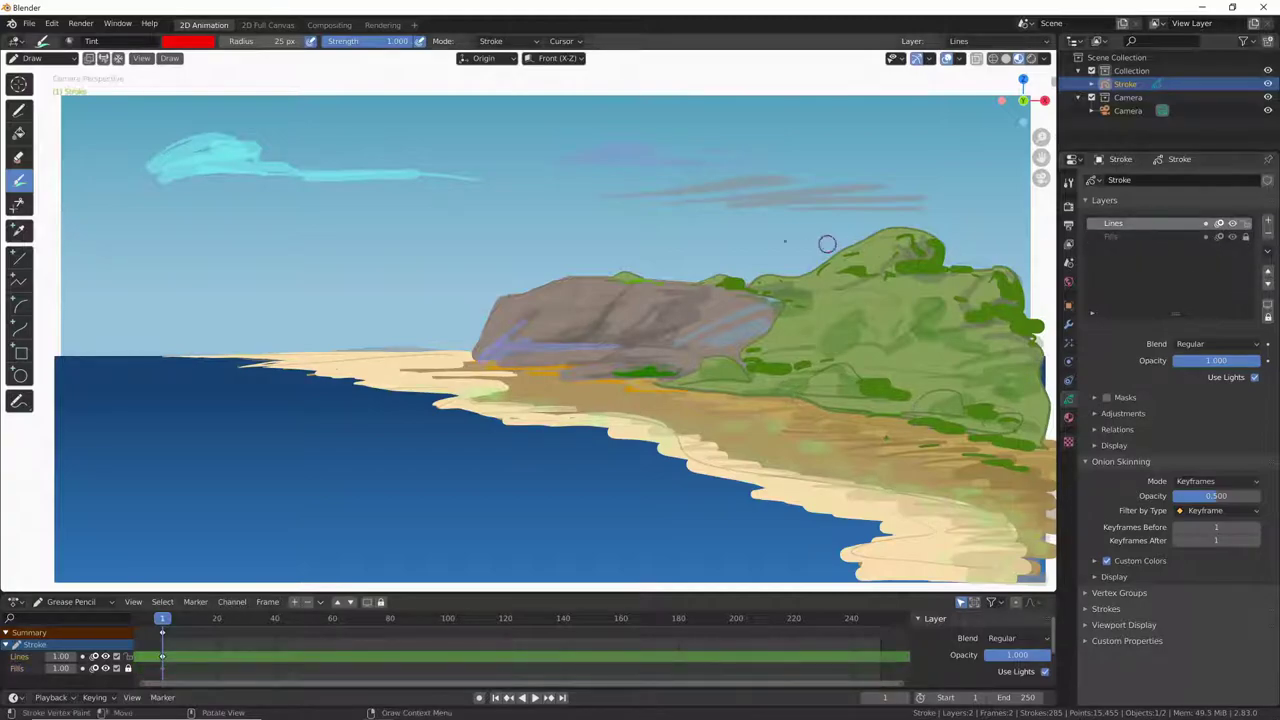
left_click(1245, 237)
left_click(1245, 223)
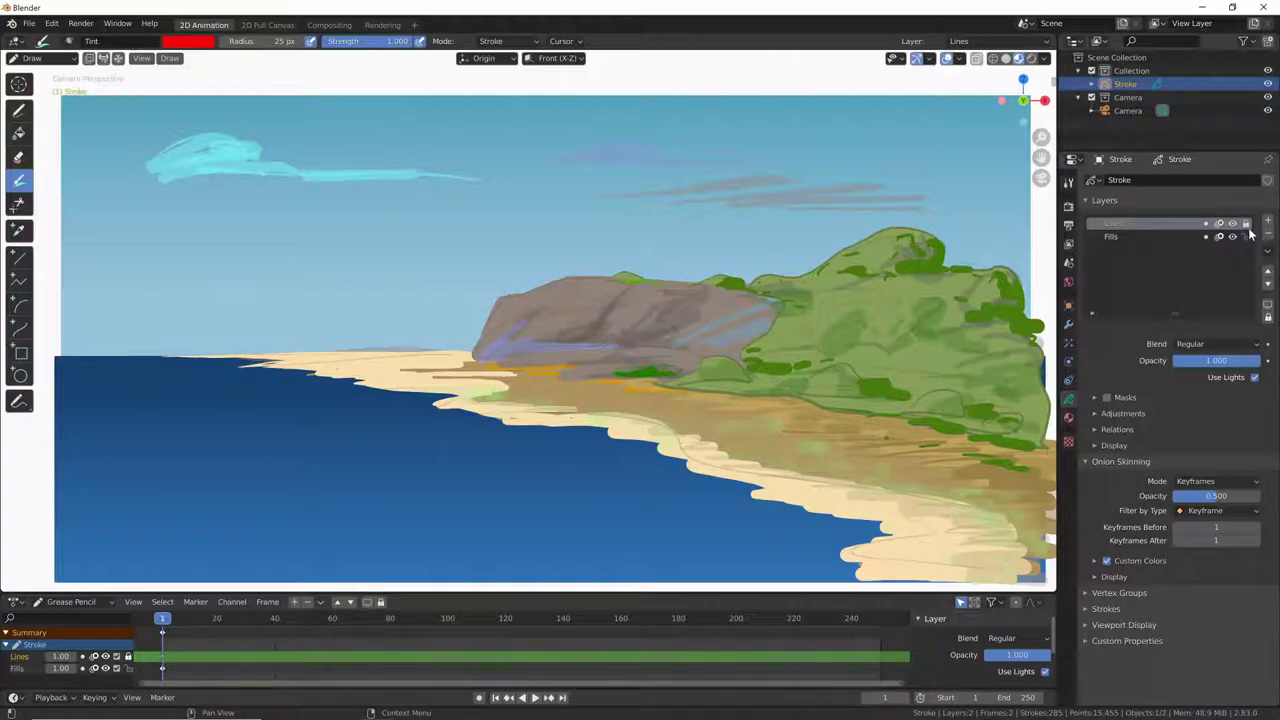
left_click(1177, 237)
Tint the clouds pink-red on Fills, then unlock both the Lines and Fills layers
mouse_move(663, 200)
left_mouse_down()
mouse_move(714, 183)
mouse_move(914, 201)
left_mouse_up()
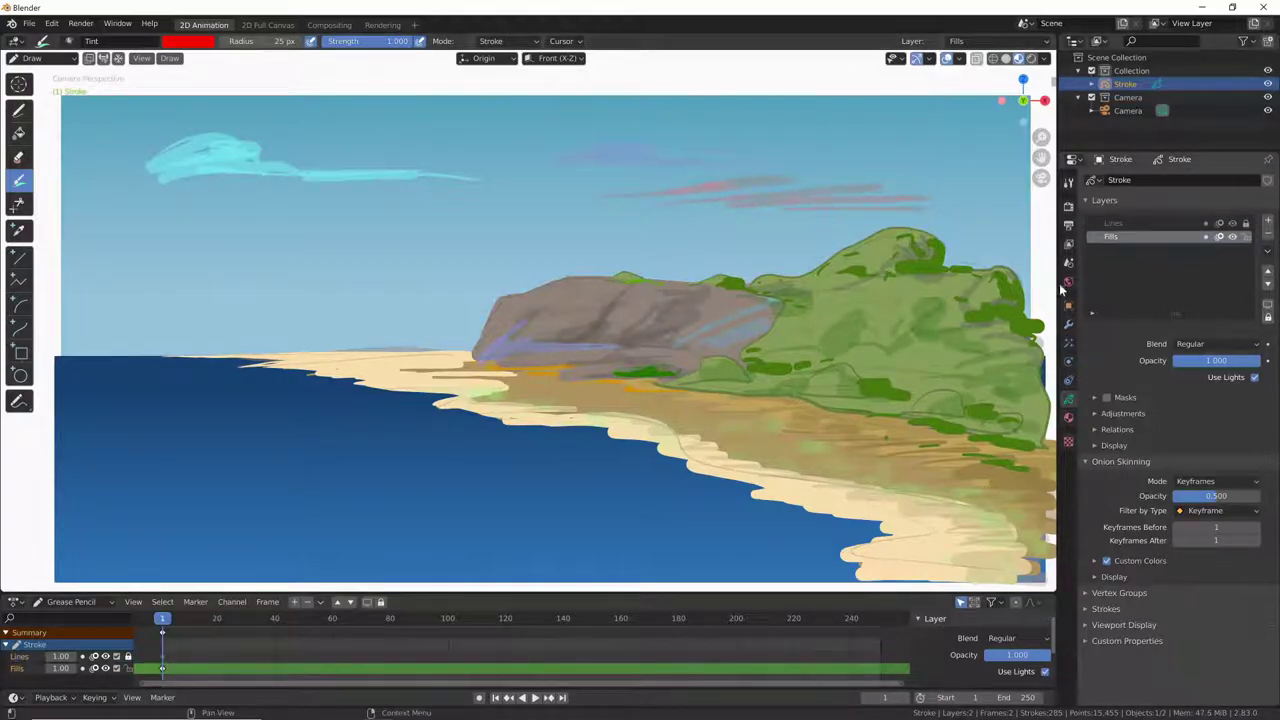
left_click(1246, 238)
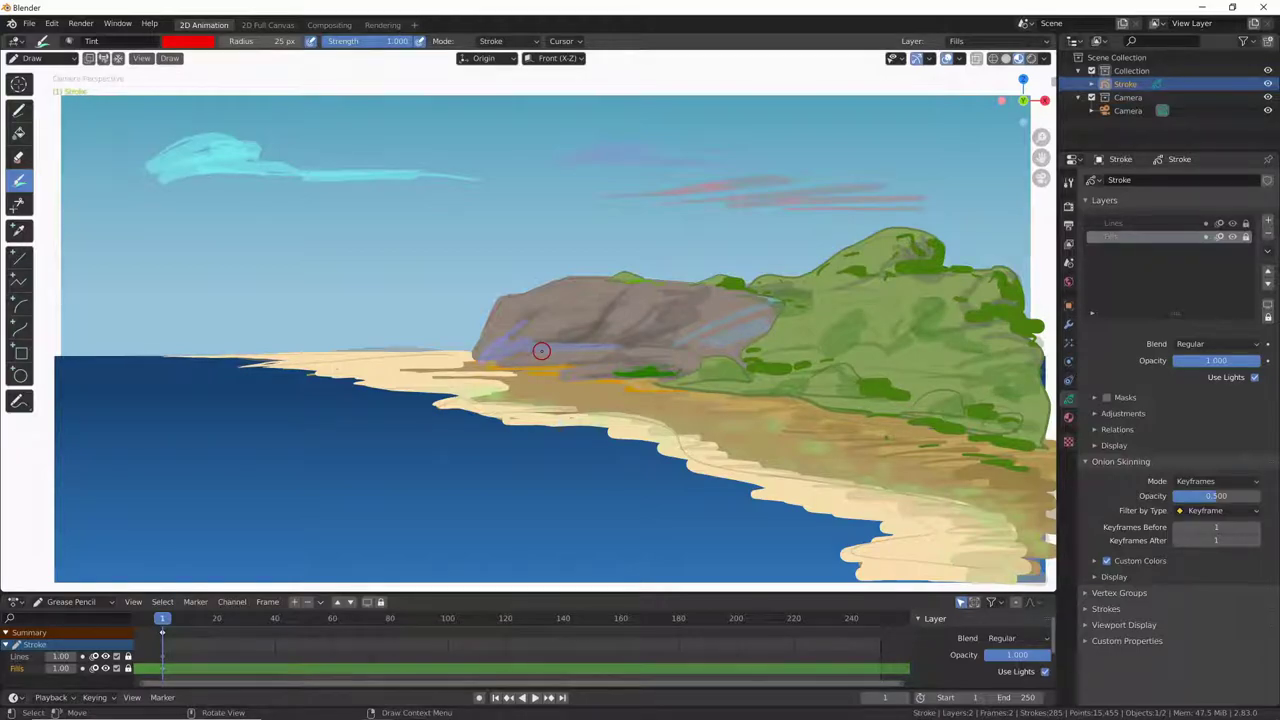
left_click(1245, 224)
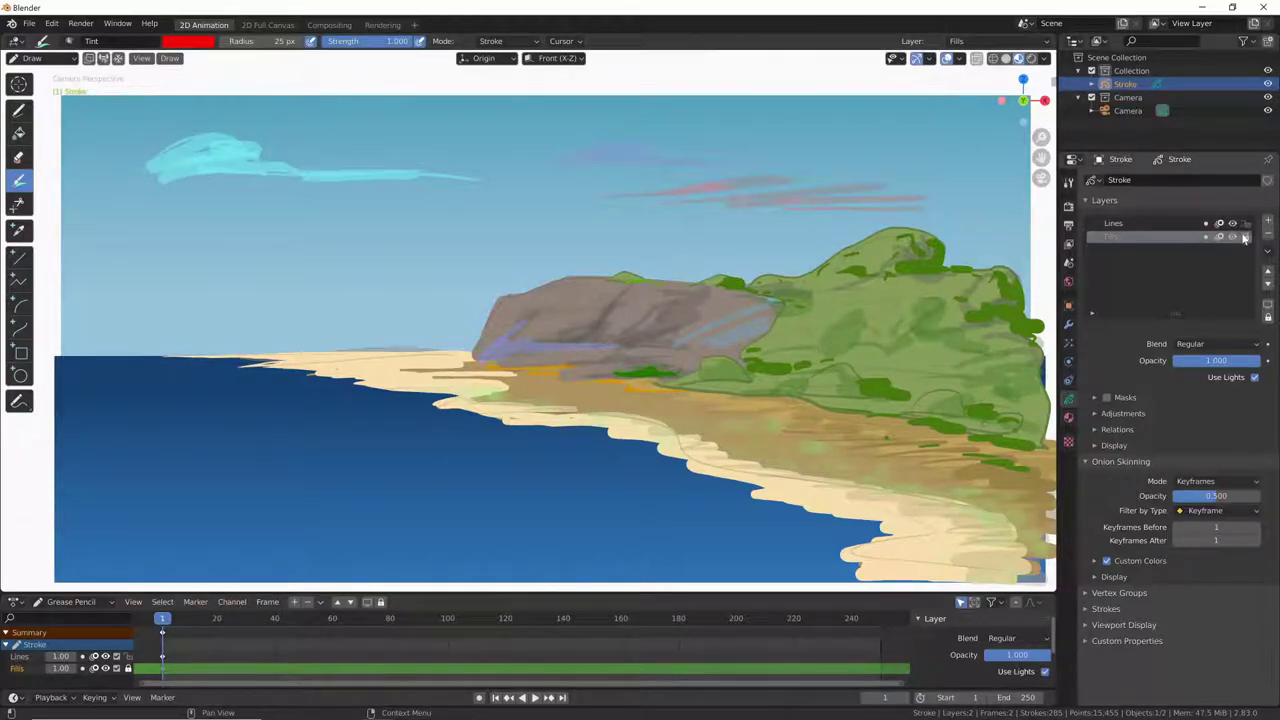
left_click(1245, 237)
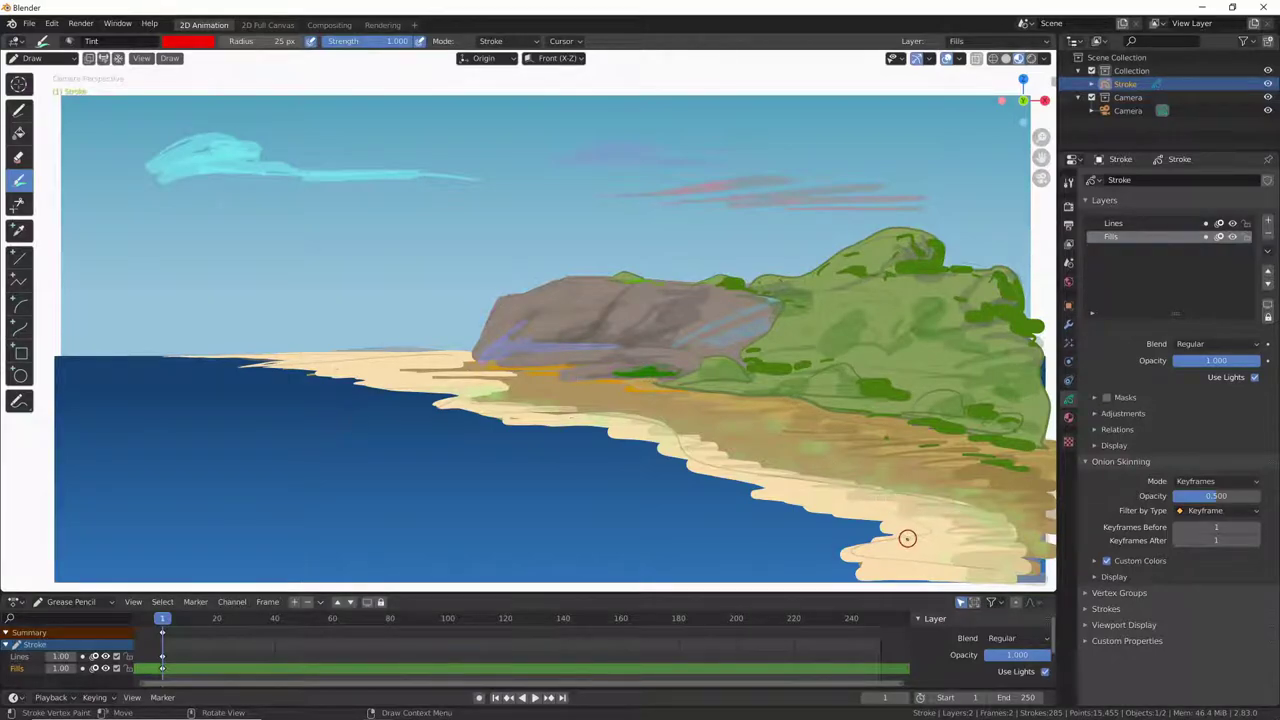
Show the cielo material's settings and test its outline option with a tint stroke
left_click(1069, 418)
left_click(1115, 237)
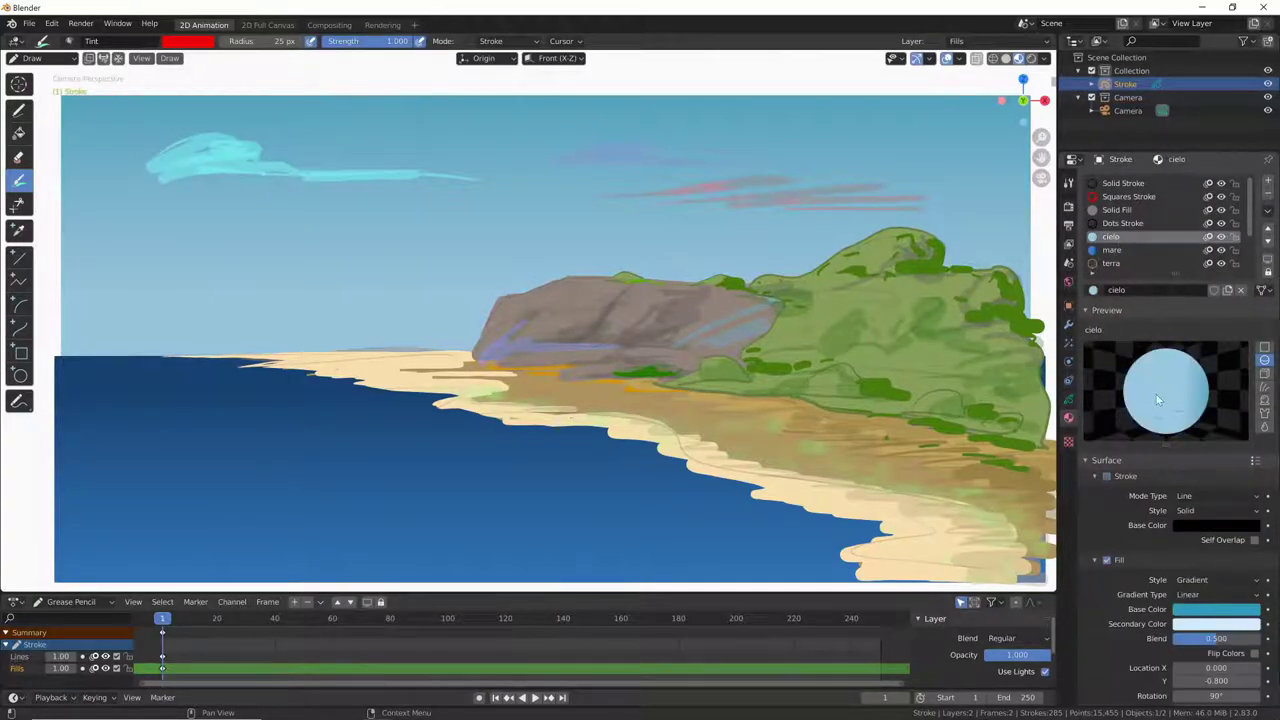
left_click(1106, 476)
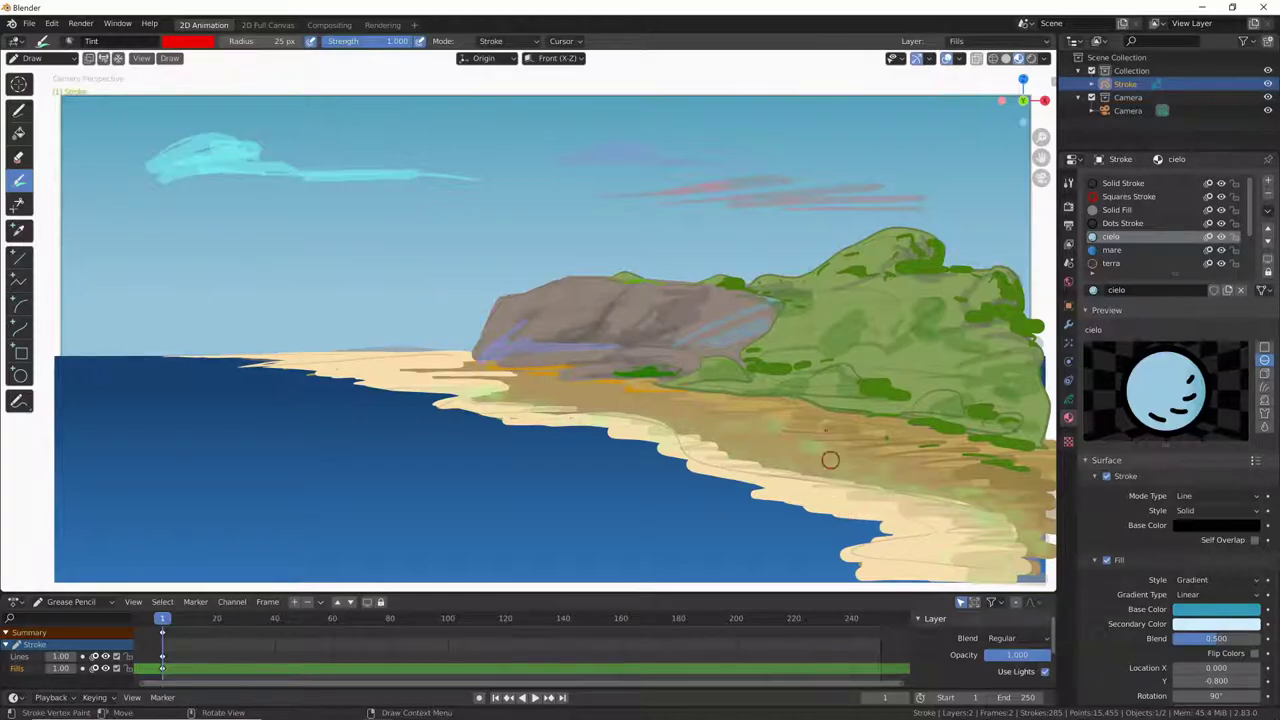
mouse_move(698, 98)
left_mouse_down()
mouse_move(659, 99)
mouse_move(811, 95)
left_mouse_up()
left_click(1107, 477)
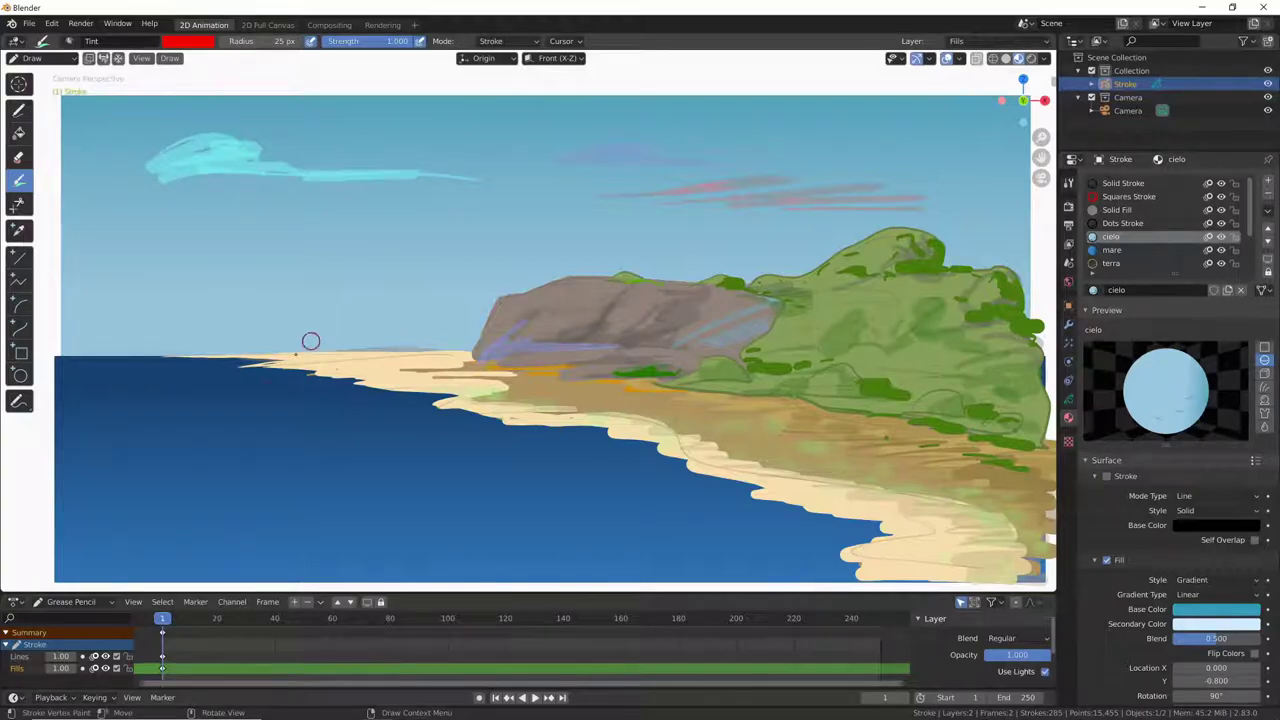
Set the tint to affect Fill only, with dark green as the colour
left_click(207, 45)
left_click(530, 45)
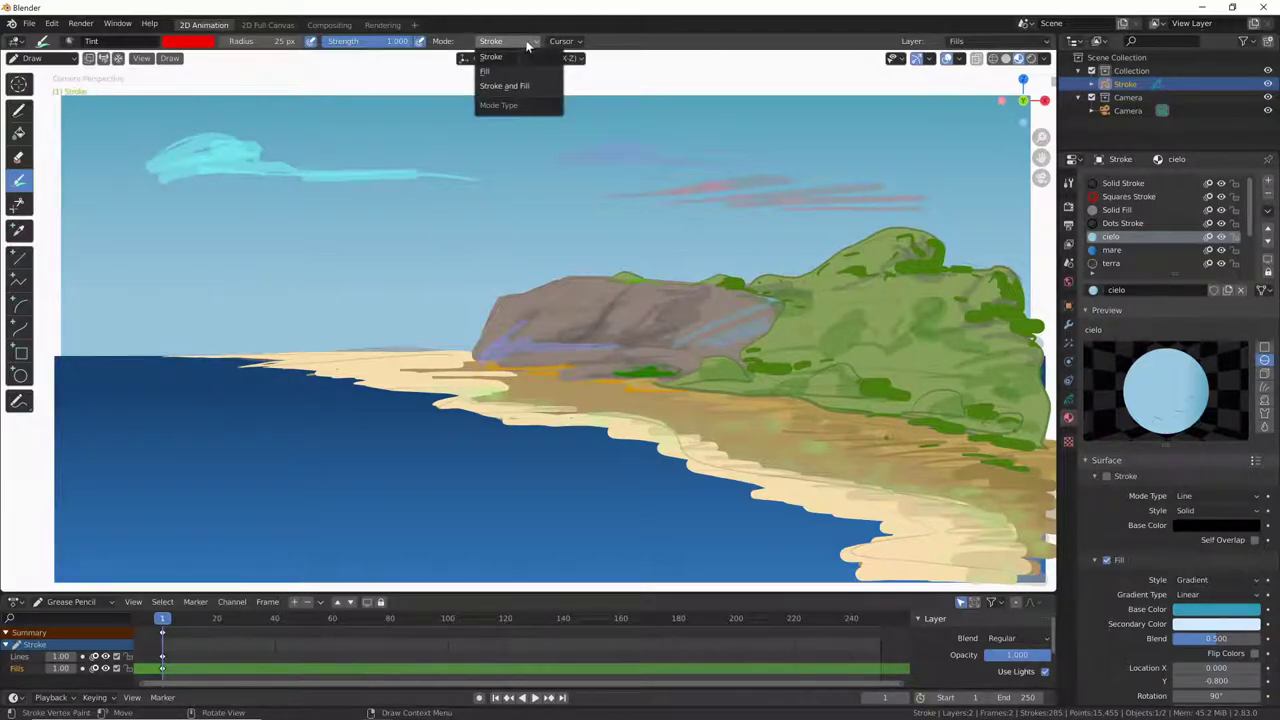
left_click(487, 73)
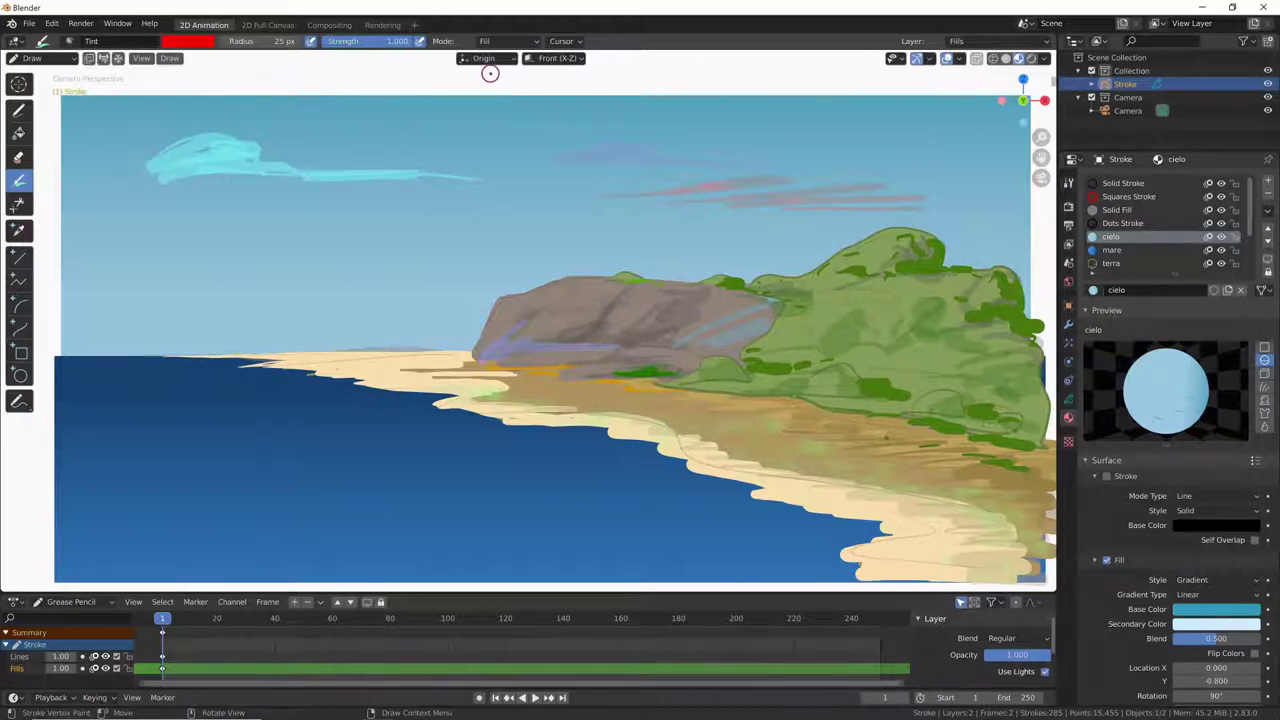
left_click(190, 41)
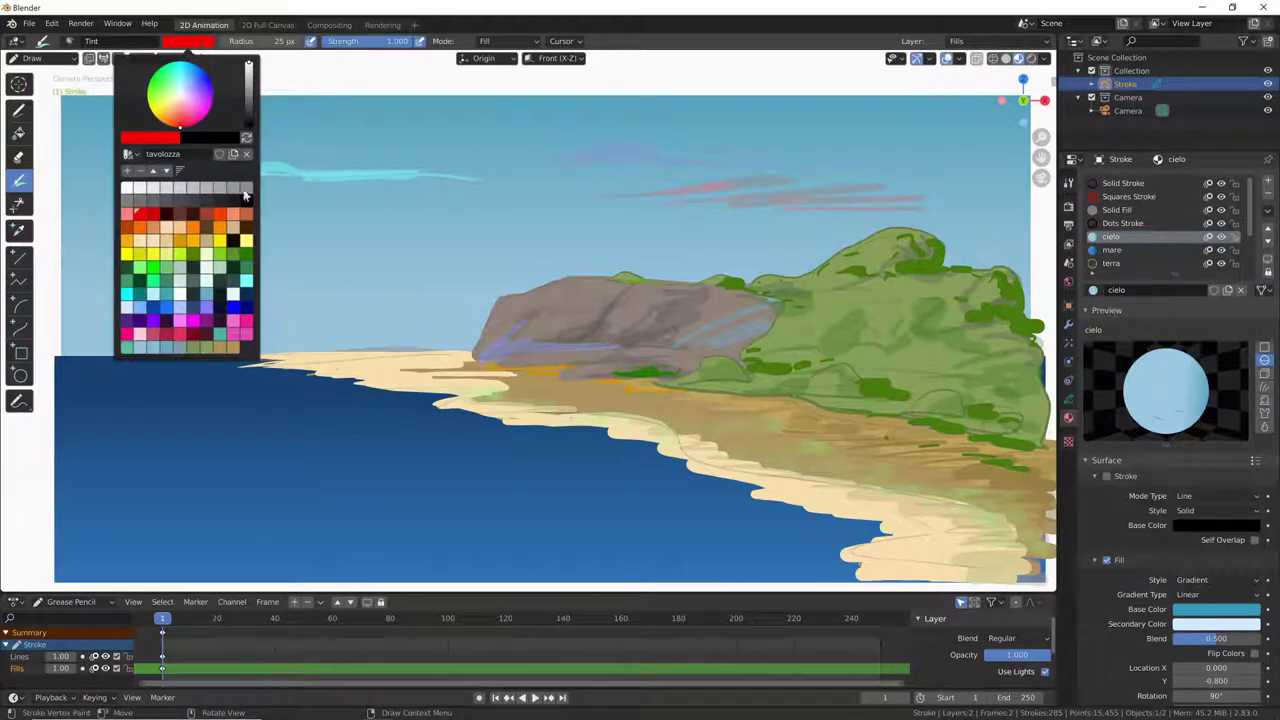
left_click(140, 281)
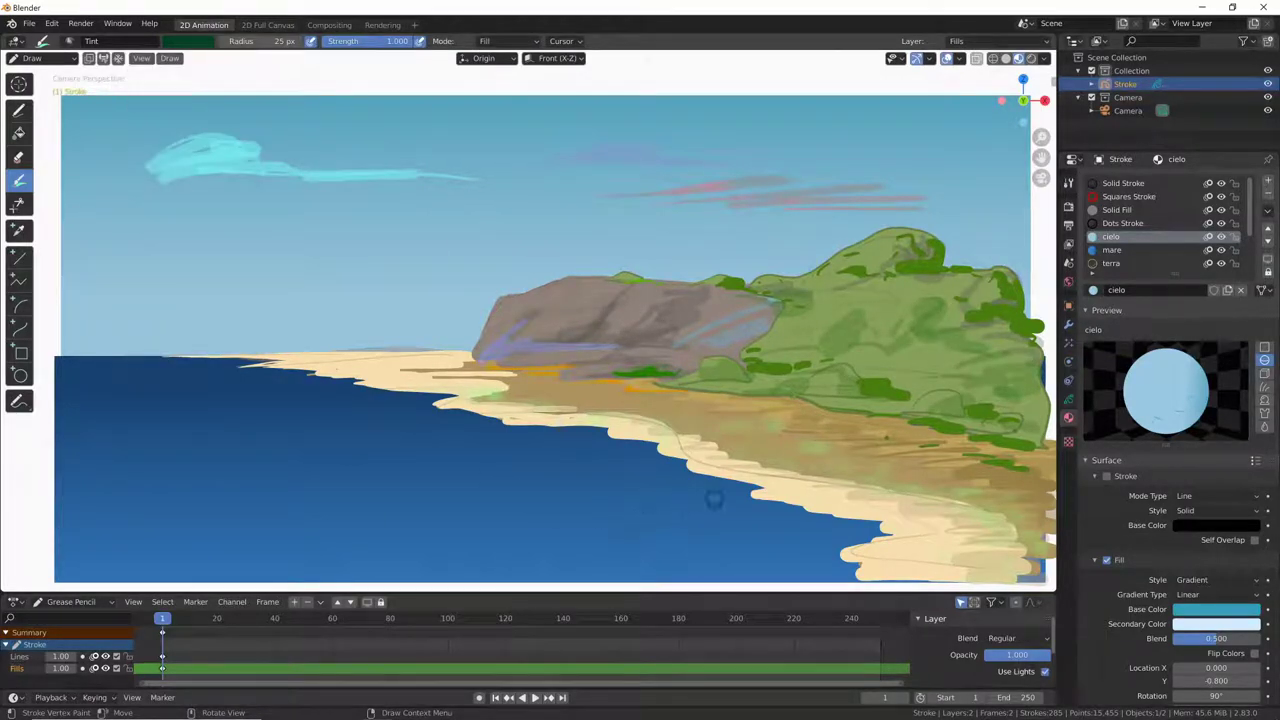
Paint dark green tint along the lower shore, resizing the brush to 111 px
mouse_move(711, 504)
left_mouse_down()
mouse_move(725, 568)
mouse_move(780, 563)
mouse_move(836, 517)
left_mouse_up()
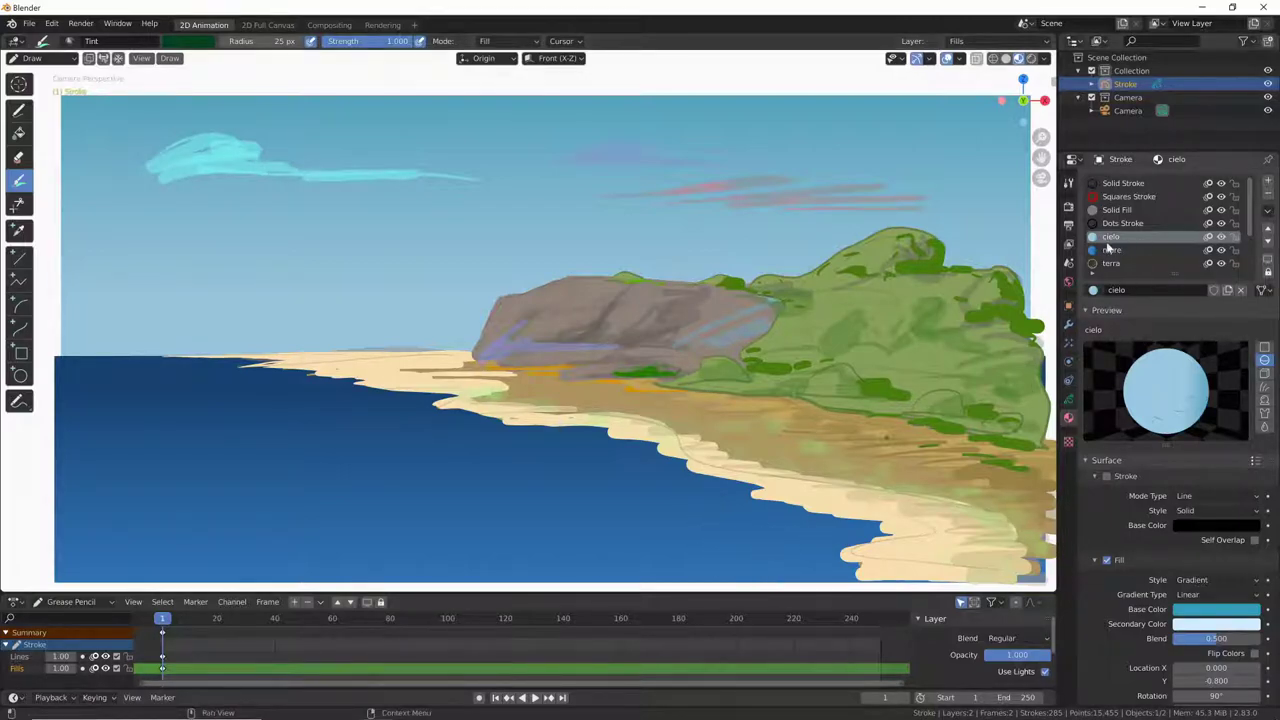
mouse_move(716, 506)
left_mouse_down()
mouse_move(814, 528)
mouse_move(786, 523)
mouse_move(834, 519)
mouse_move(766, 546)
left_mouse_up()
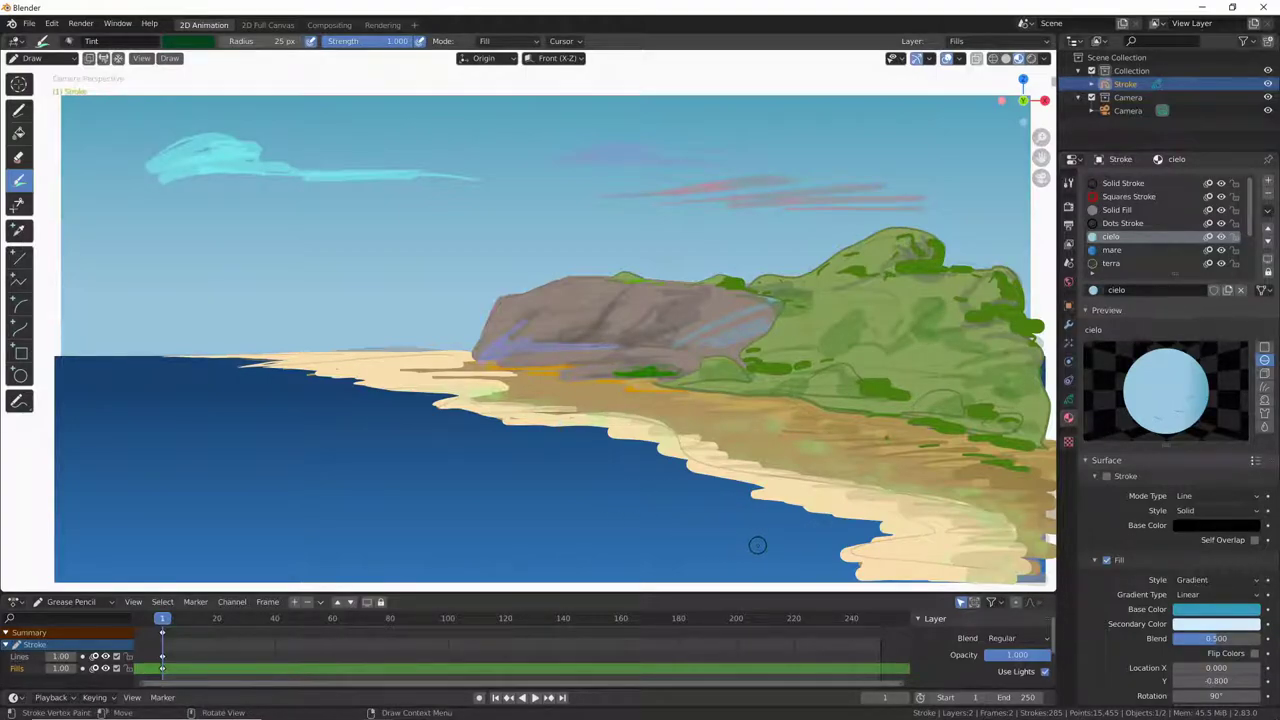
key("f")
left_click(757, 545)
mouse_move(660, 531)
left_mouse_down()
mouse_move(708, 528)
mouse_move(691, 514)
left_mouse_up()
left_click_drag(830, 572, 985, 570)
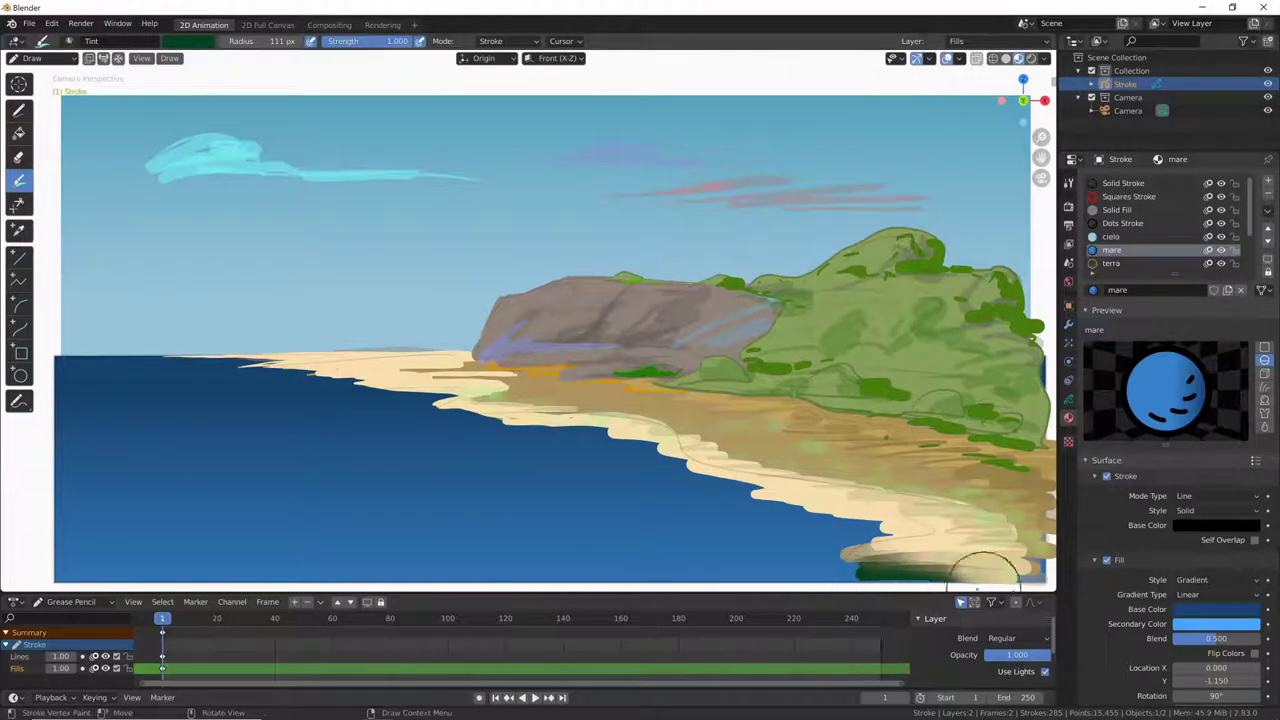
left_click(510, 41)
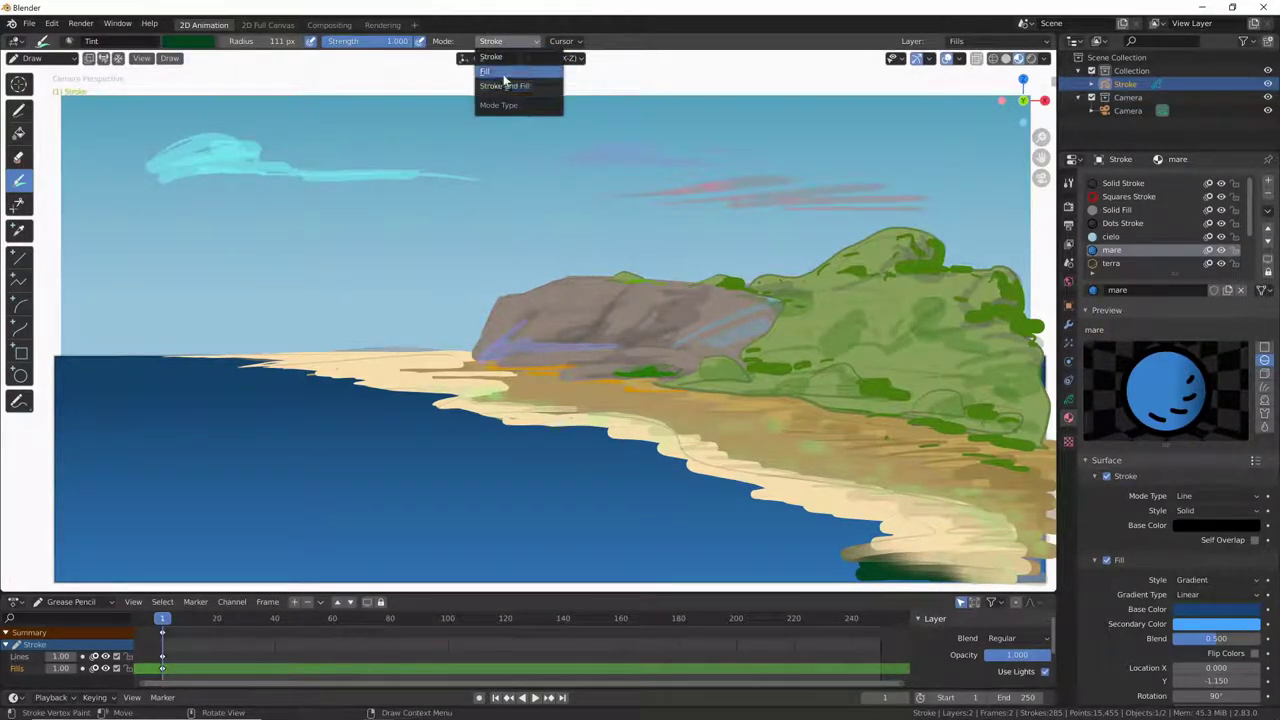
left_click(505, 86)
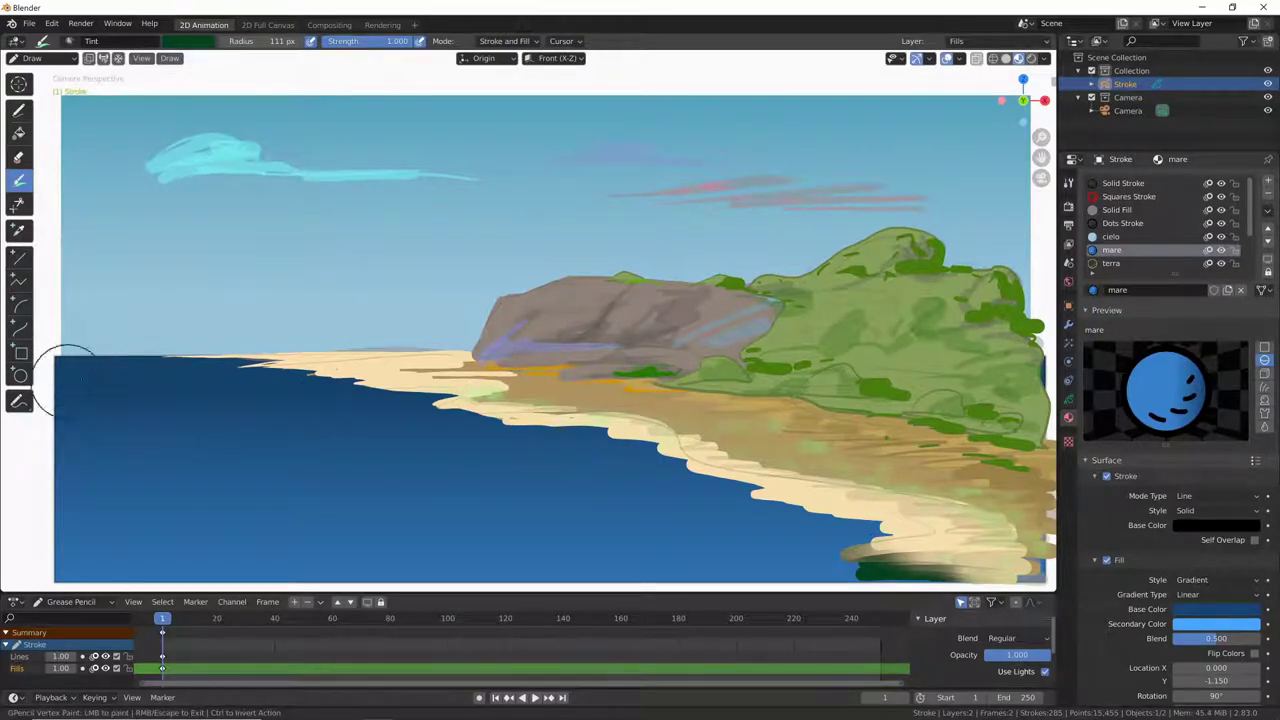
mouse_move(209, 337)
left_mouse_down()
mouse_move(280, 343)
mouse_move(171, 360)
left_mouse_up()
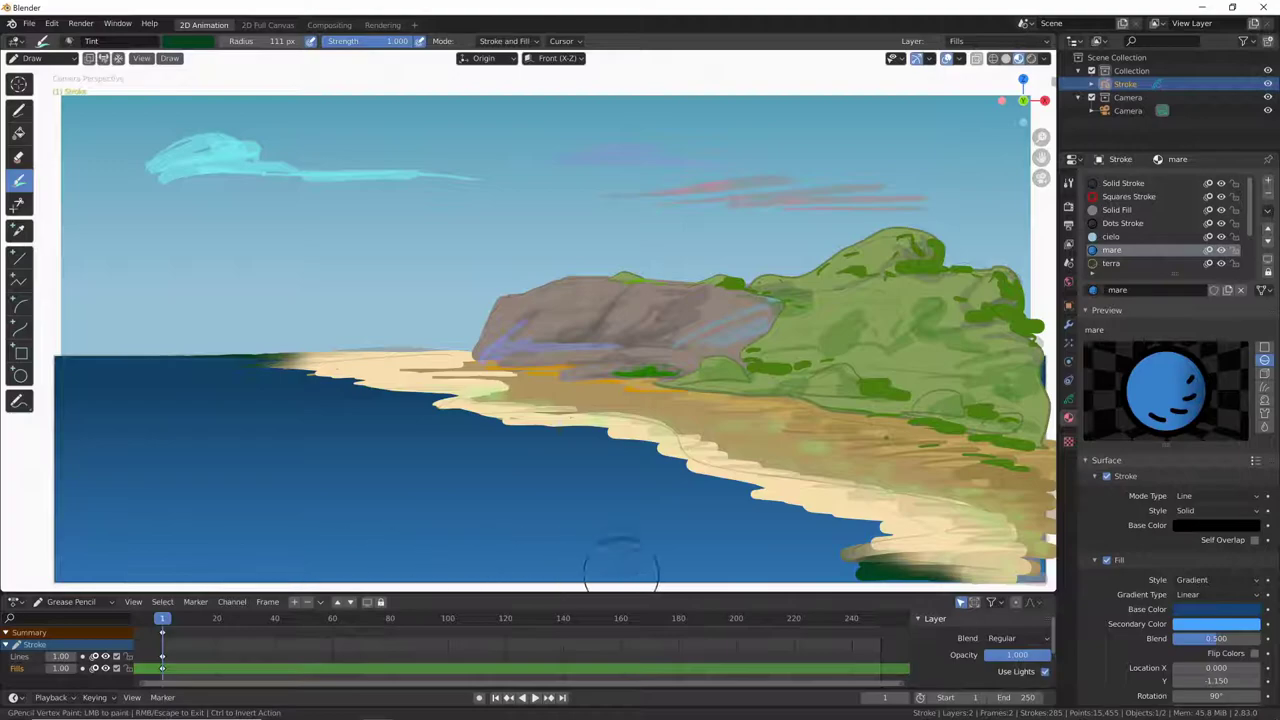
left_click_drag(620, 565, 733, 566)
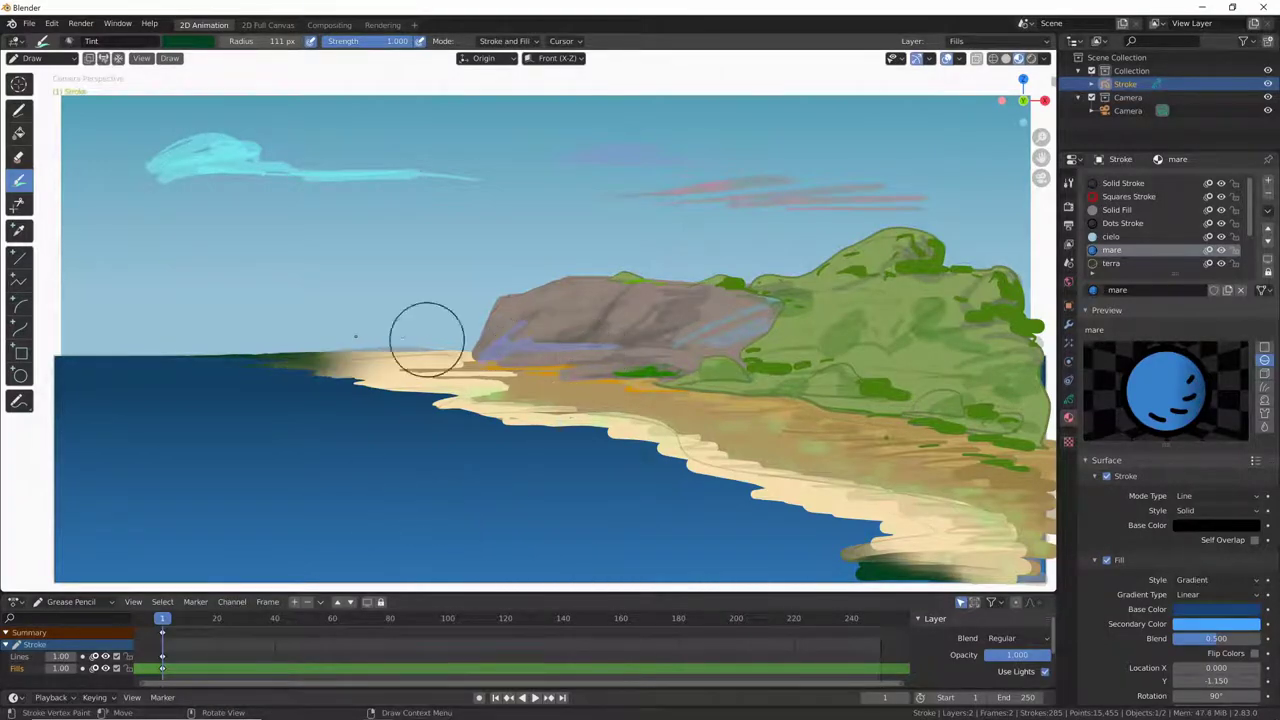
mouse_move(427, 338)
left_mouse_down()
mouse_move(571, 334)
mouse_move(557, 300)
mouse_move(937, 429)
mouse_move(968, 478)
left_mouse_up()
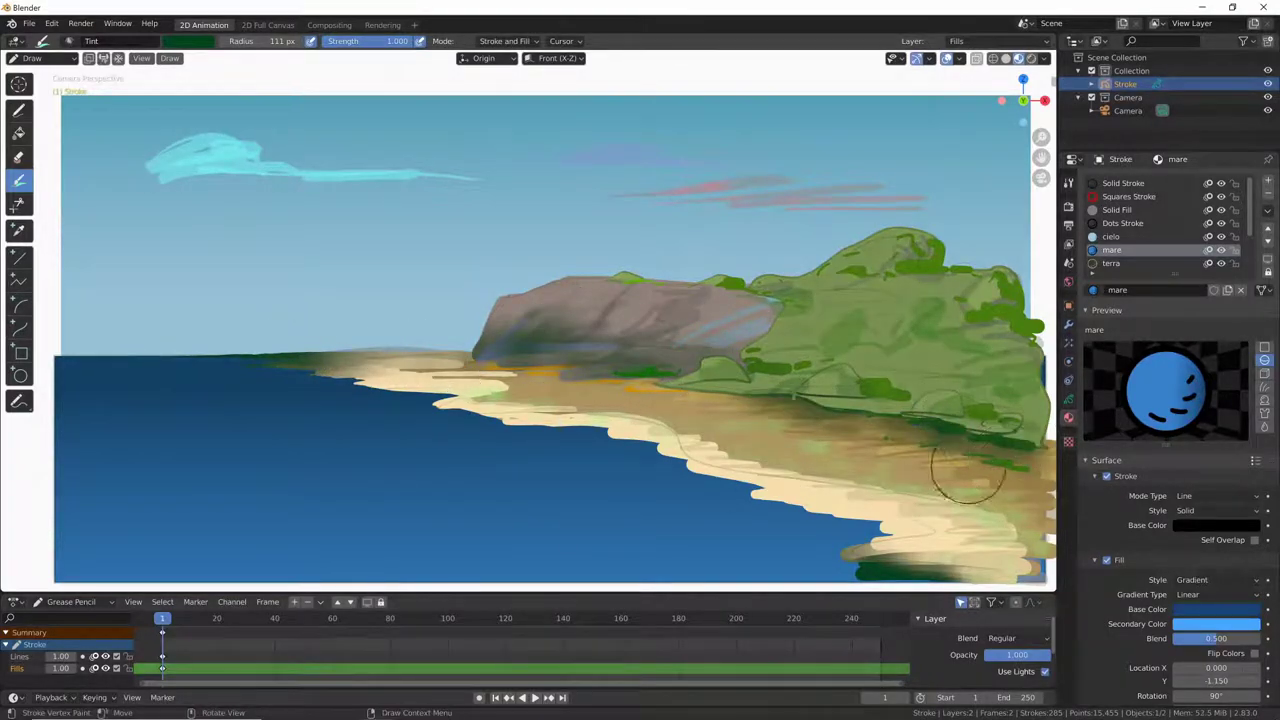
left_click_drag(705, 405, 737, 386)
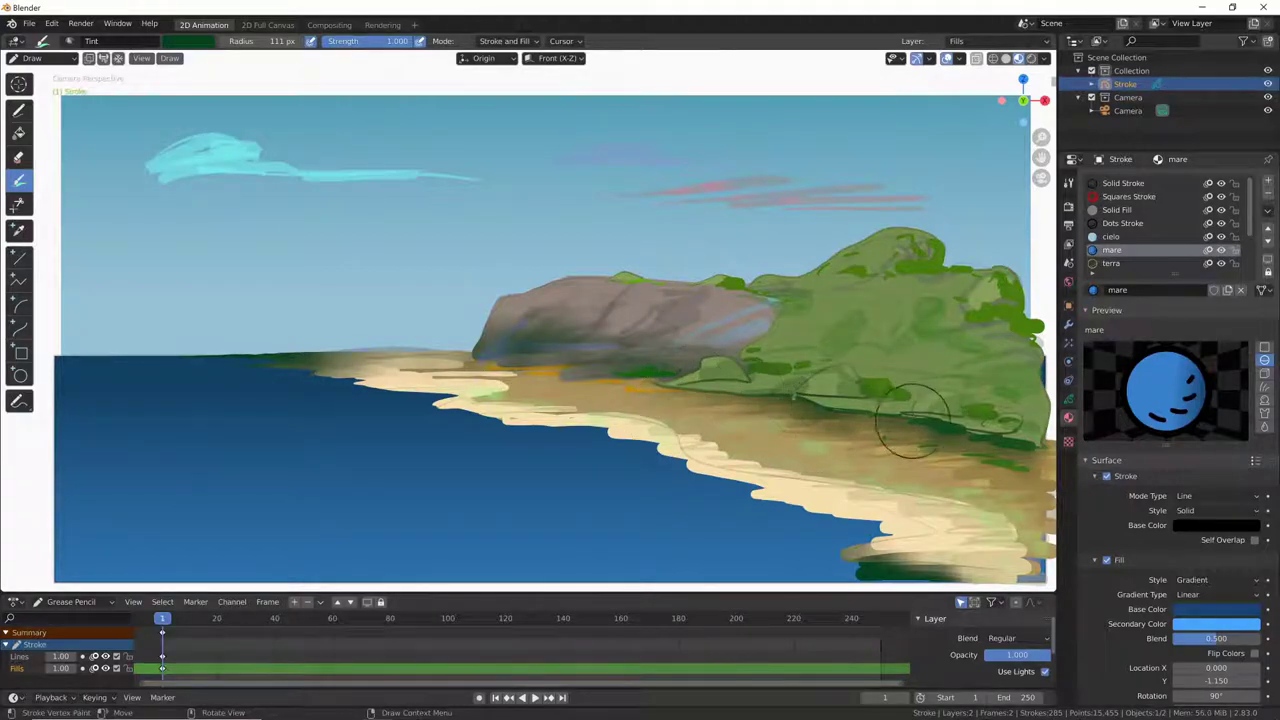
left_click(543, 58)
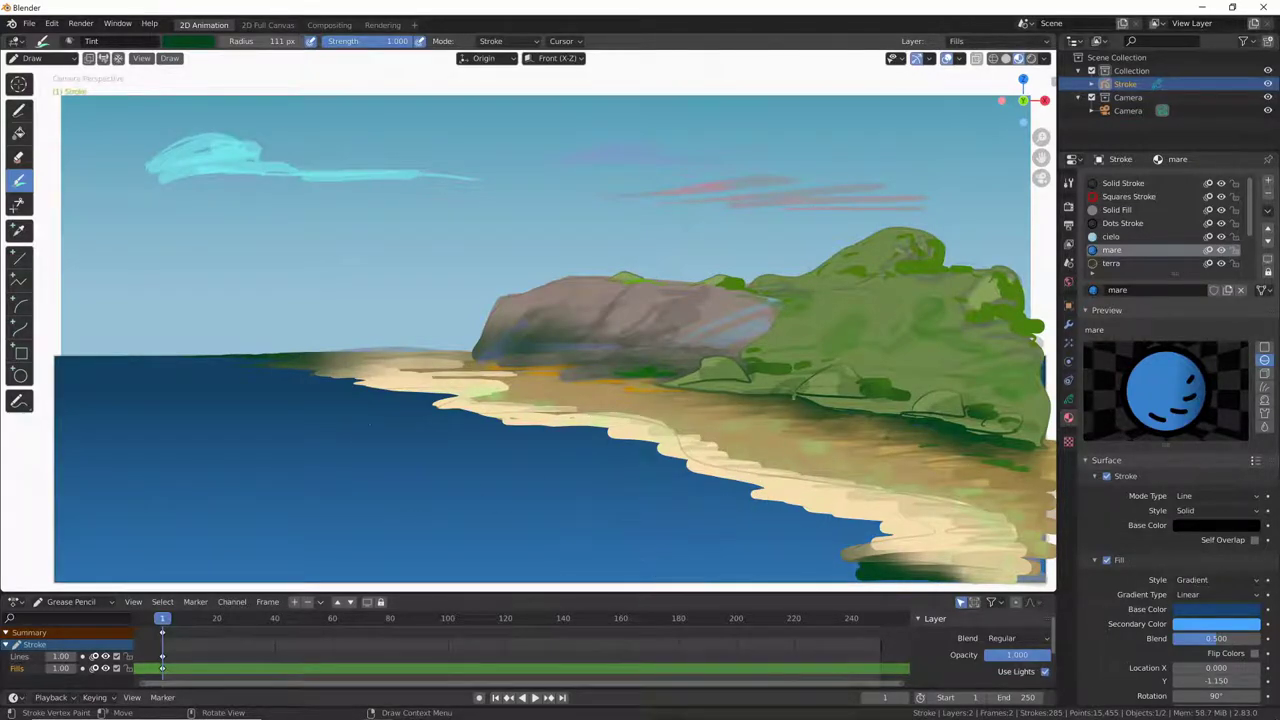
Draw dark-blue wave strokes across the lower-right sea with Marker Bold in Material colour mode
left_click(19, 112)
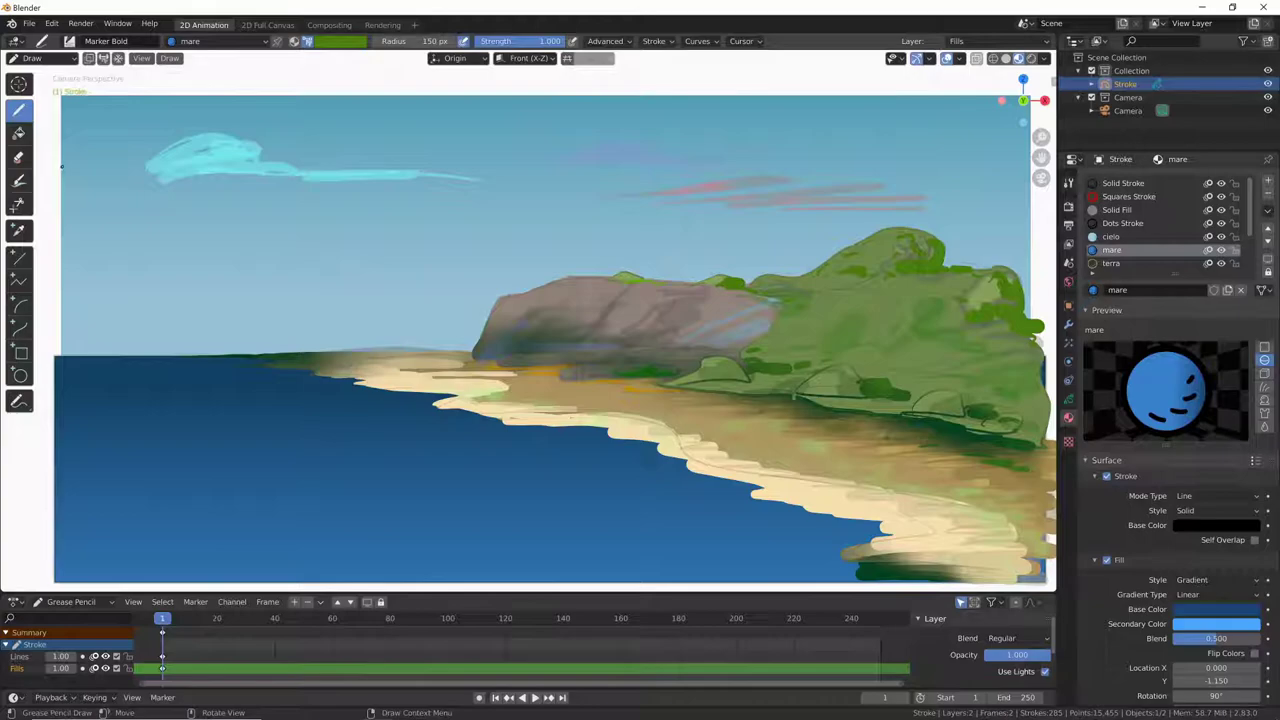
left_click(294, 42)
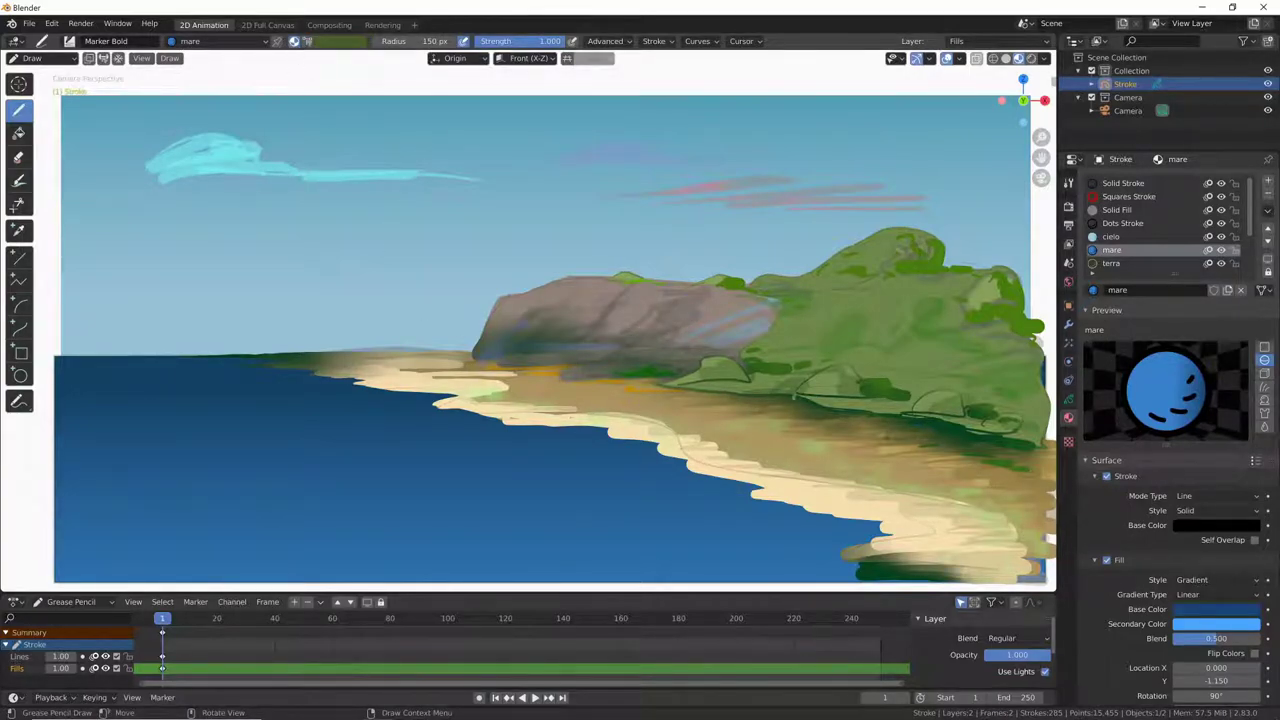
left_click_drag(816, 550, 630, 570)
left_click_drag(726, 566, 620, 574)
left_click_drag(790, 576, 686, 580)
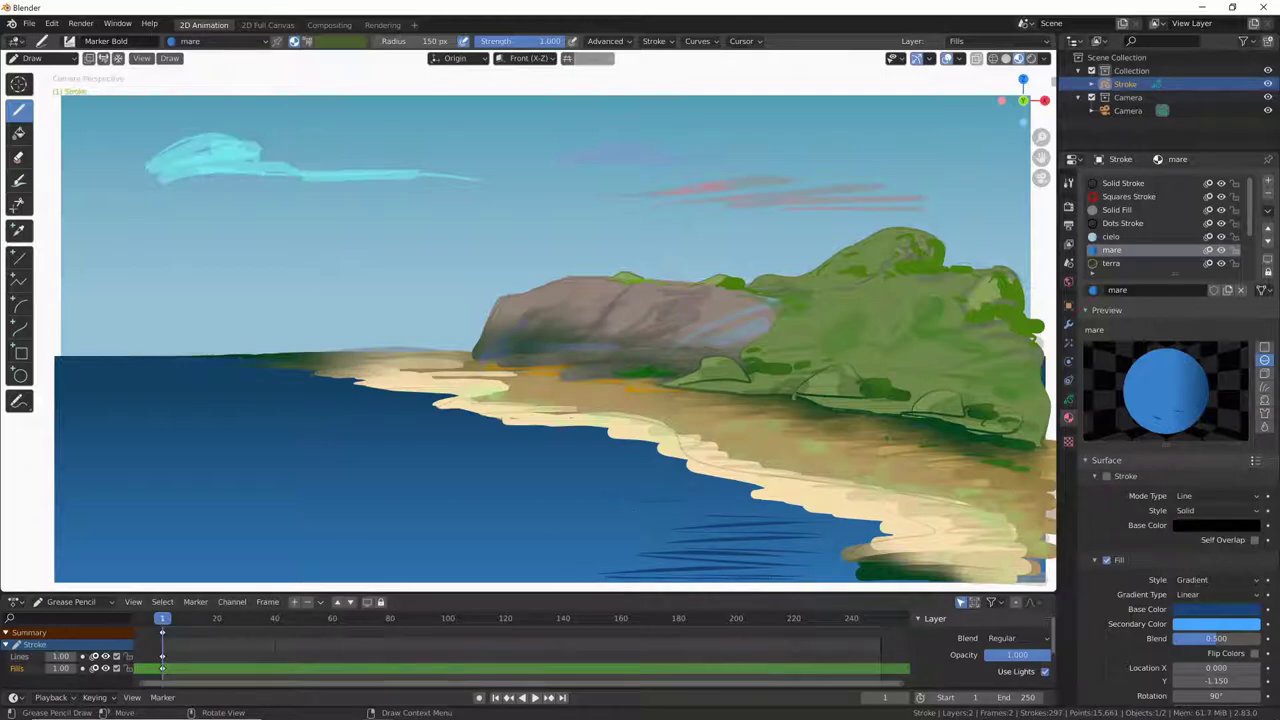
left_click_drag(728, 531, 566, 535)
mouse_move(760, 544)
left_mouse_down()
mouse_move(562, 550)
mouse_move(584, 566)
left_mouse_up()
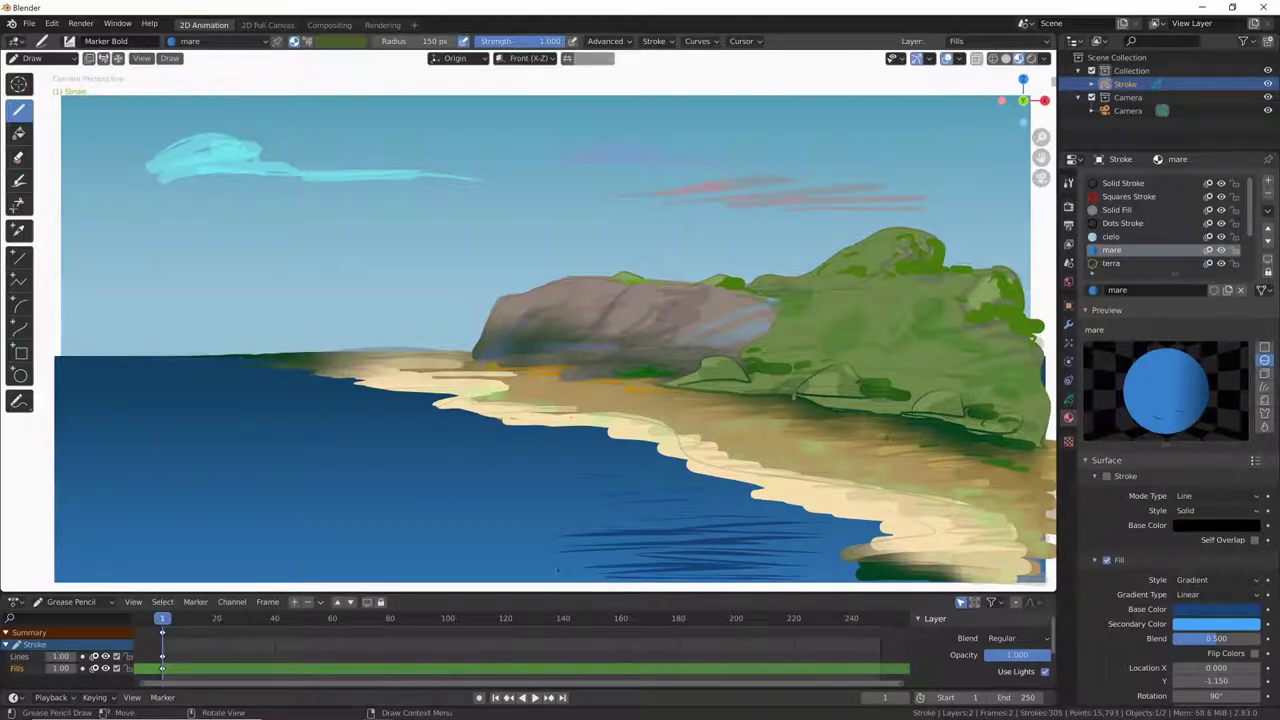
left_click_drag(684, 552, 534, 558)
left_click_drag(722, 490, 628, 494)
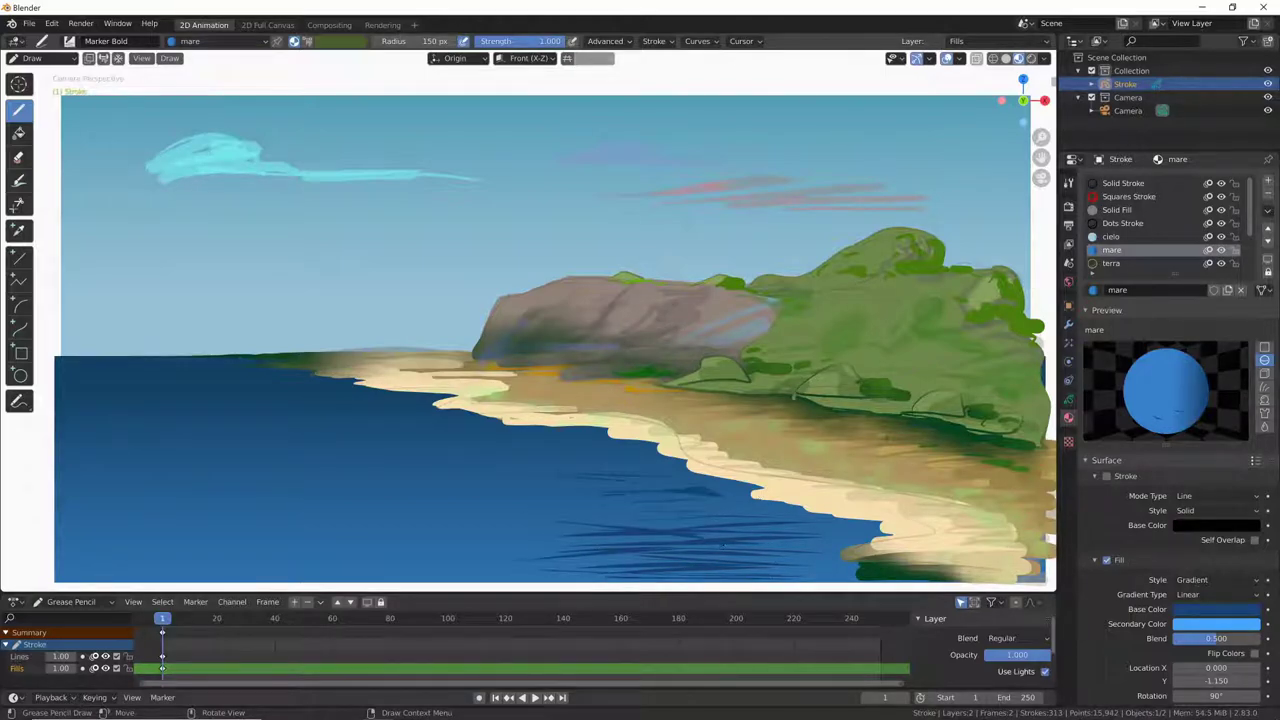
left_click(19, 180)
left_click(195, 44)
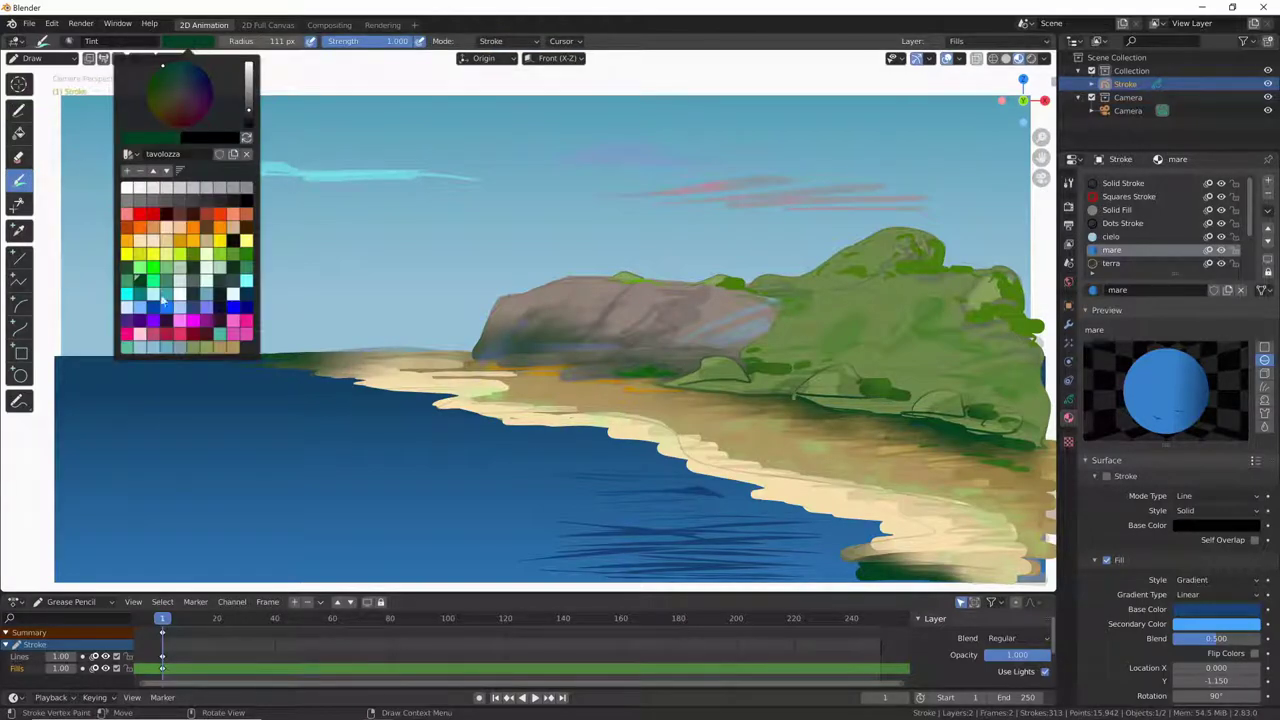
left_click(128, 298)
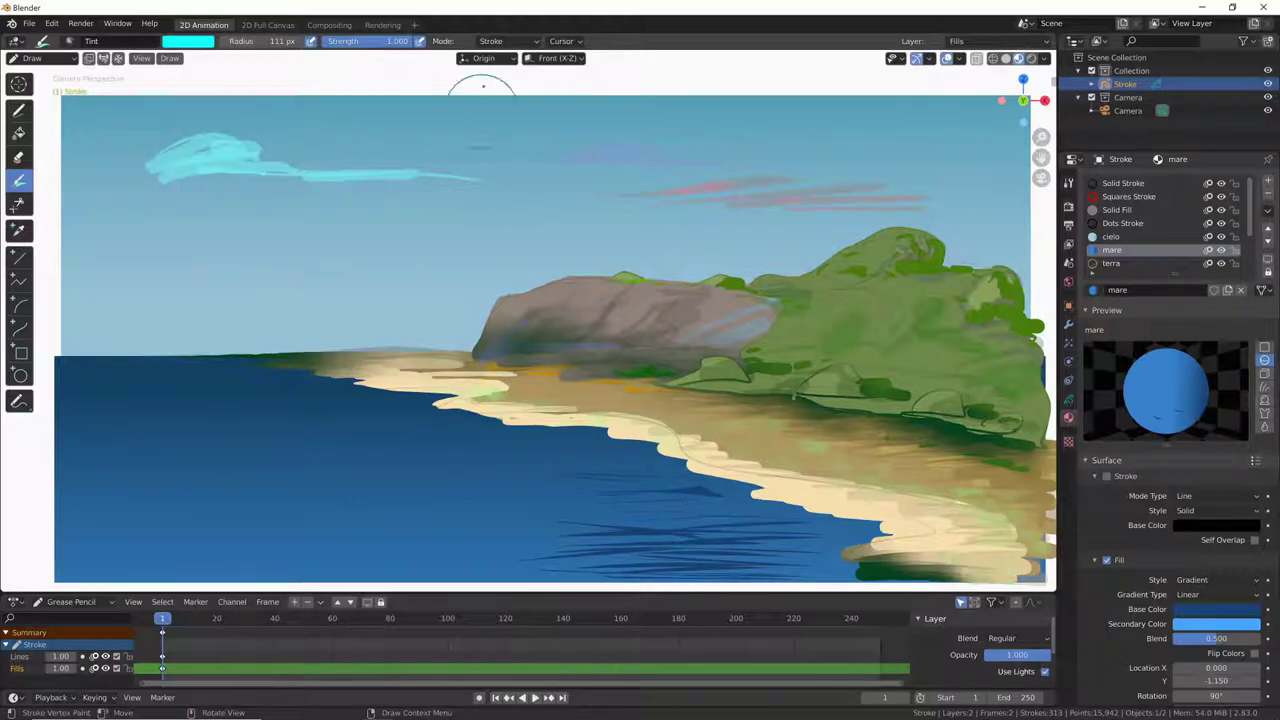
left_click(510, 41)
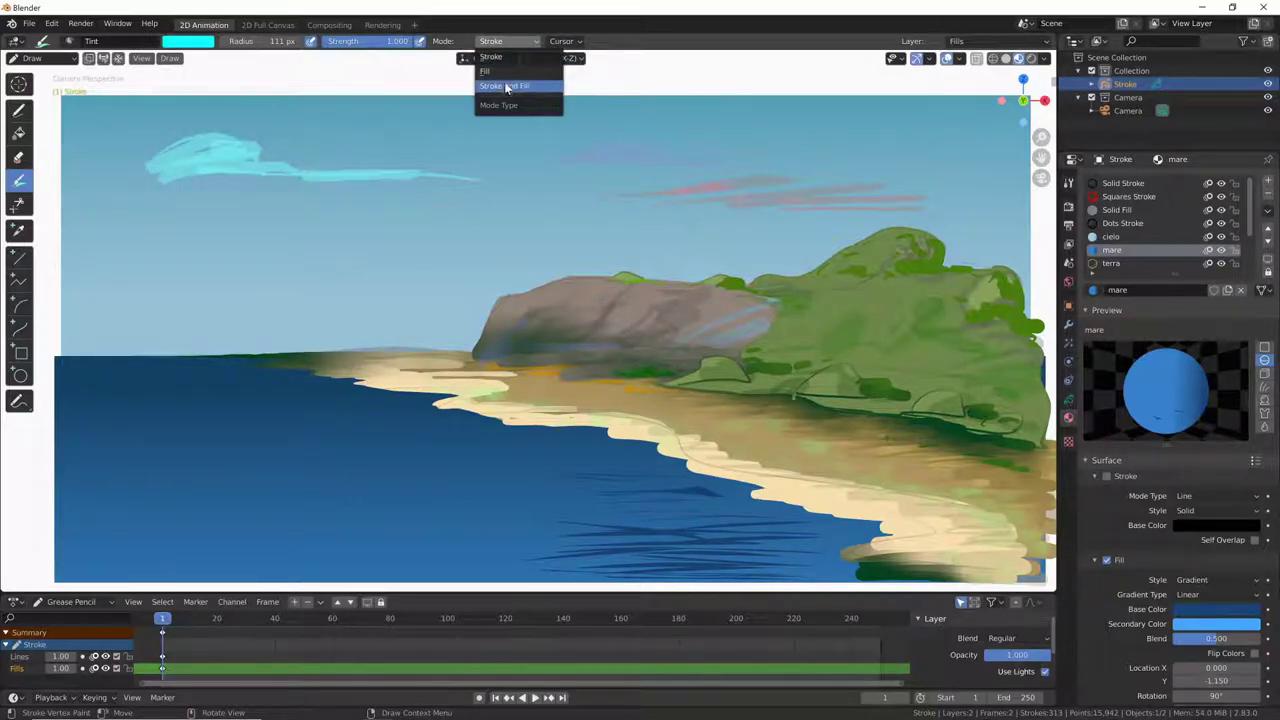
left_click(485, 71)
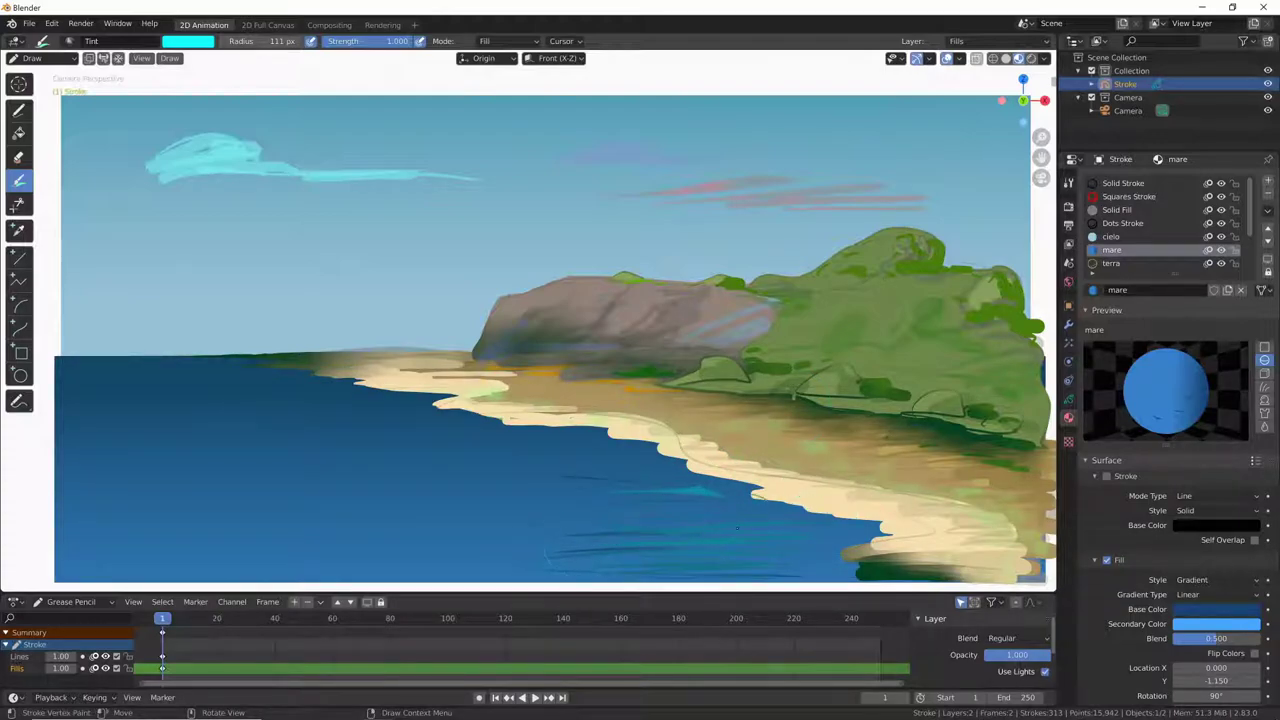
left_click(805, 260)
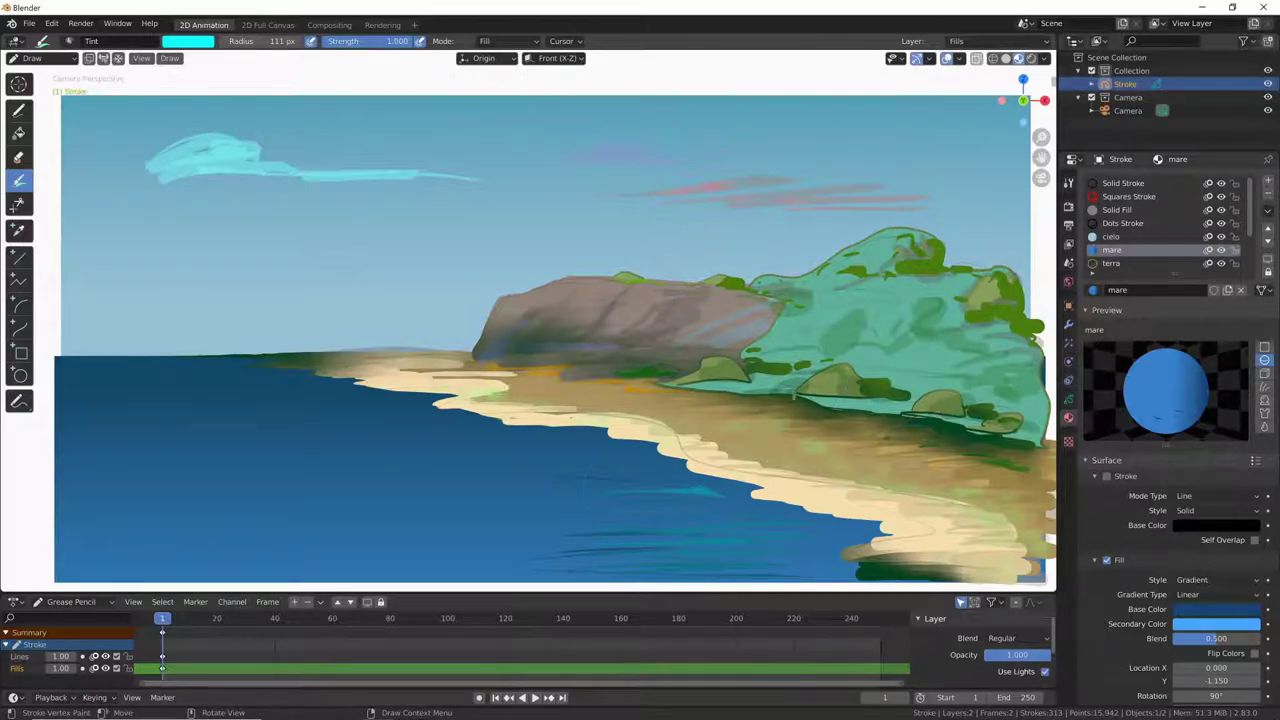
key("ctrl+z")
key("ctrl+shift+z")
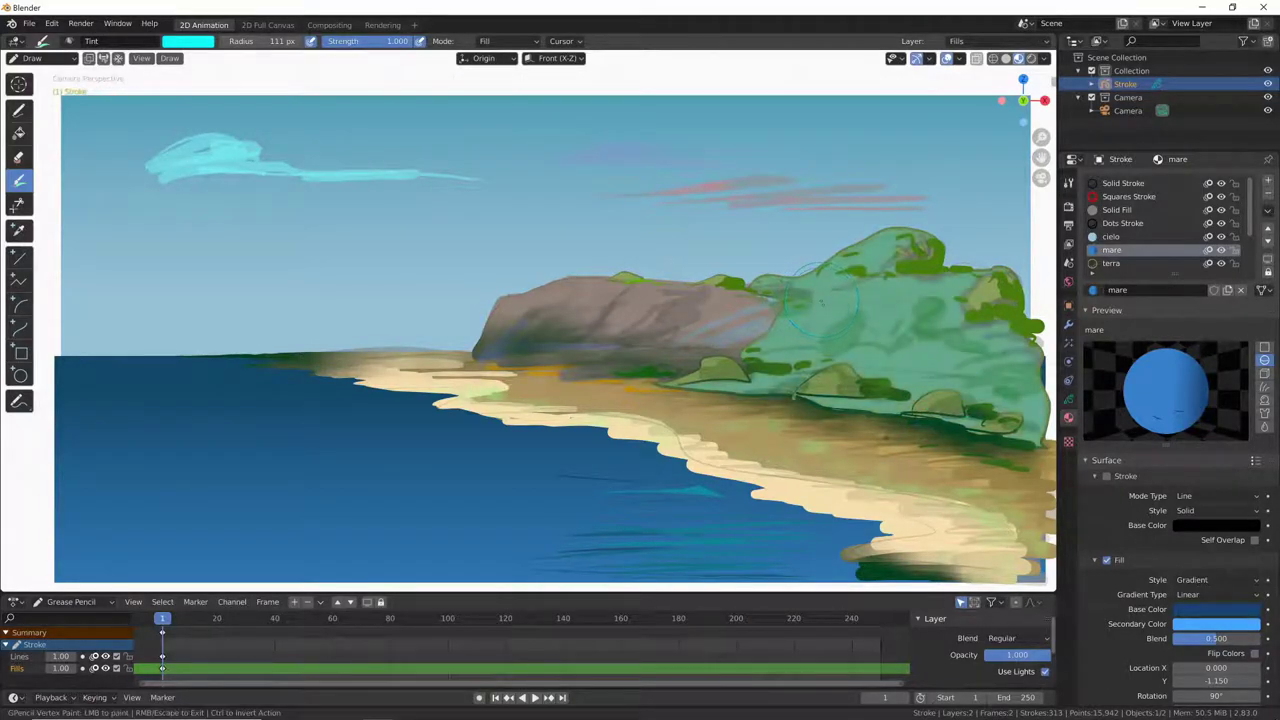
key("ctrl+z")
key("ctrl+shift+z")
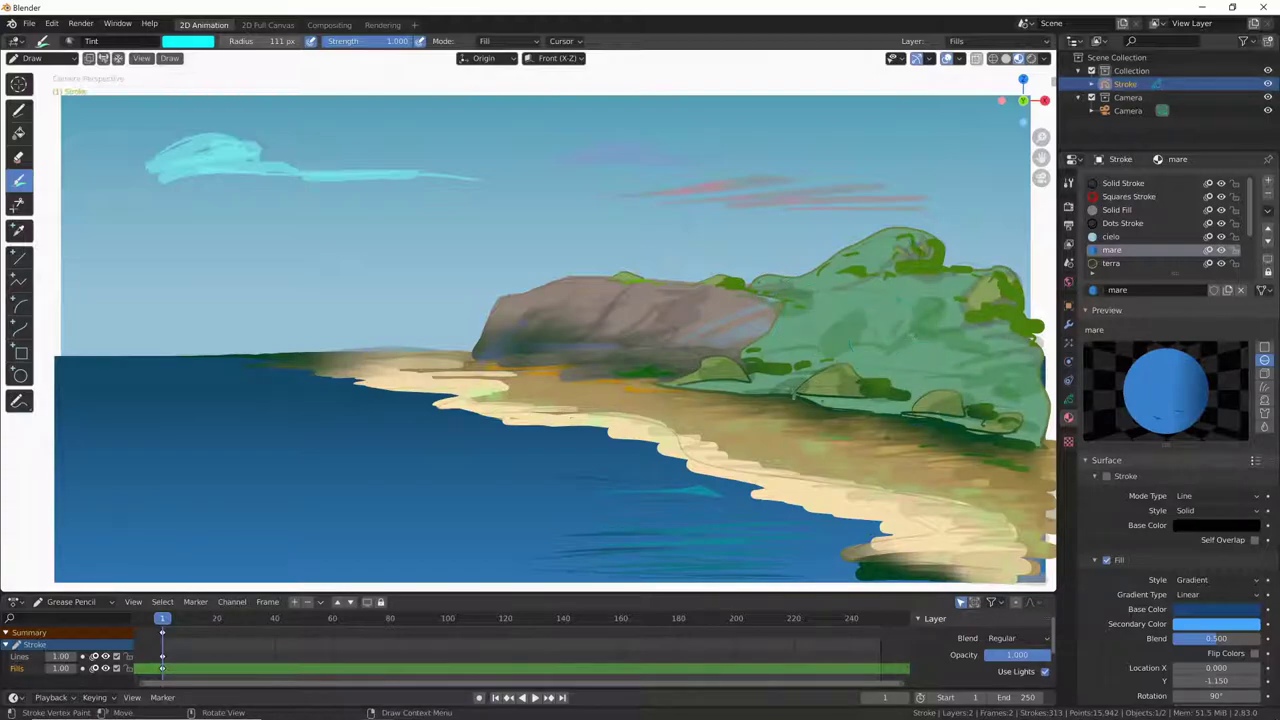
key("ctrl+z")
key("ctrl+shift+z")
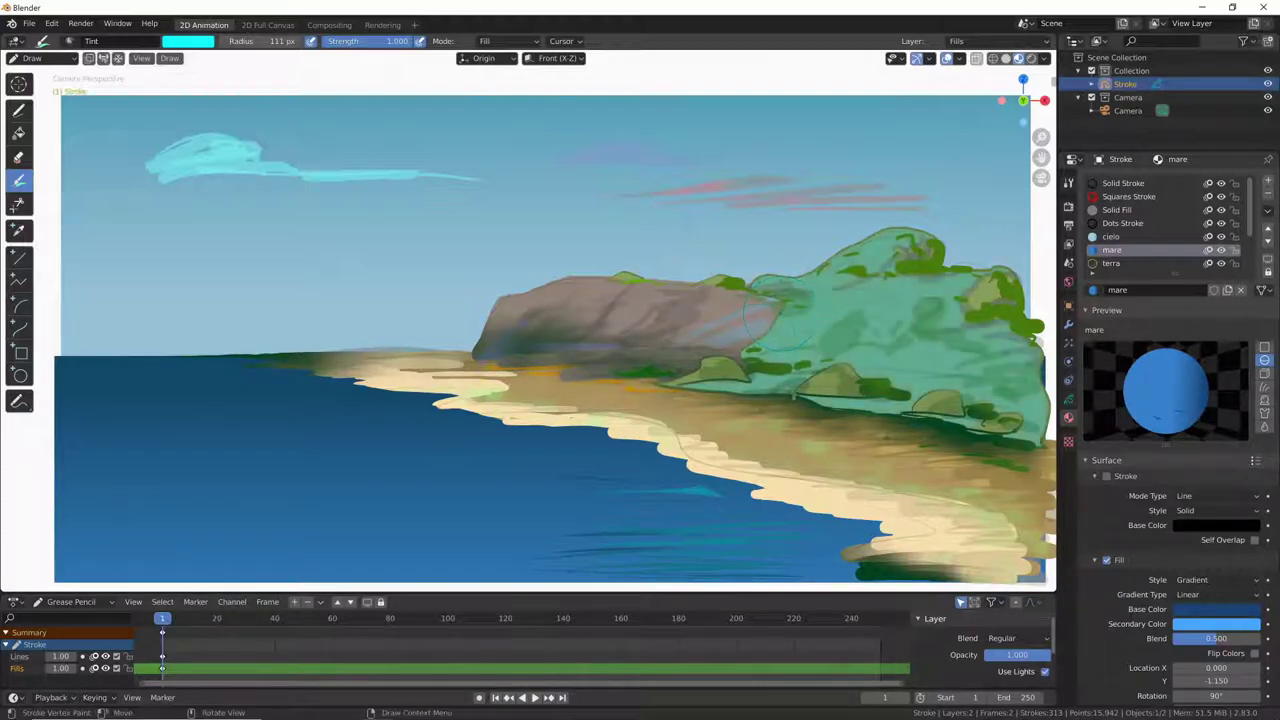
key("ctrl+z")
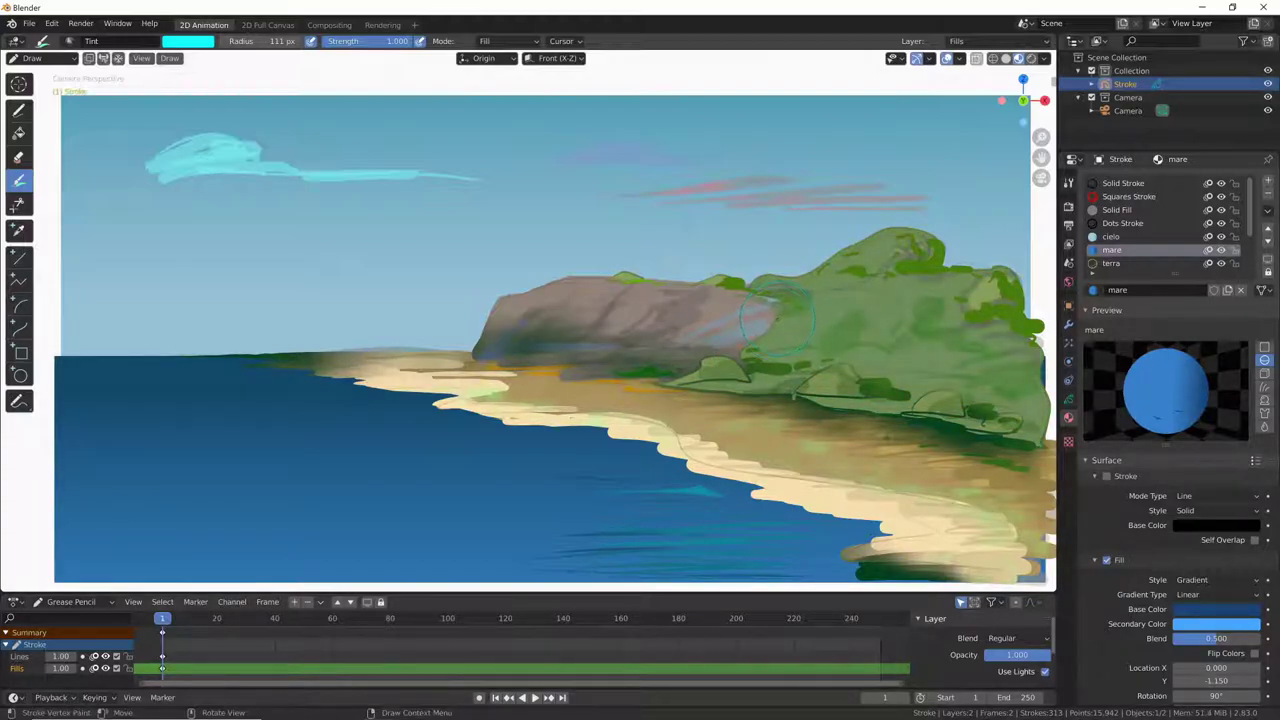
key("ctrl+shift+z")
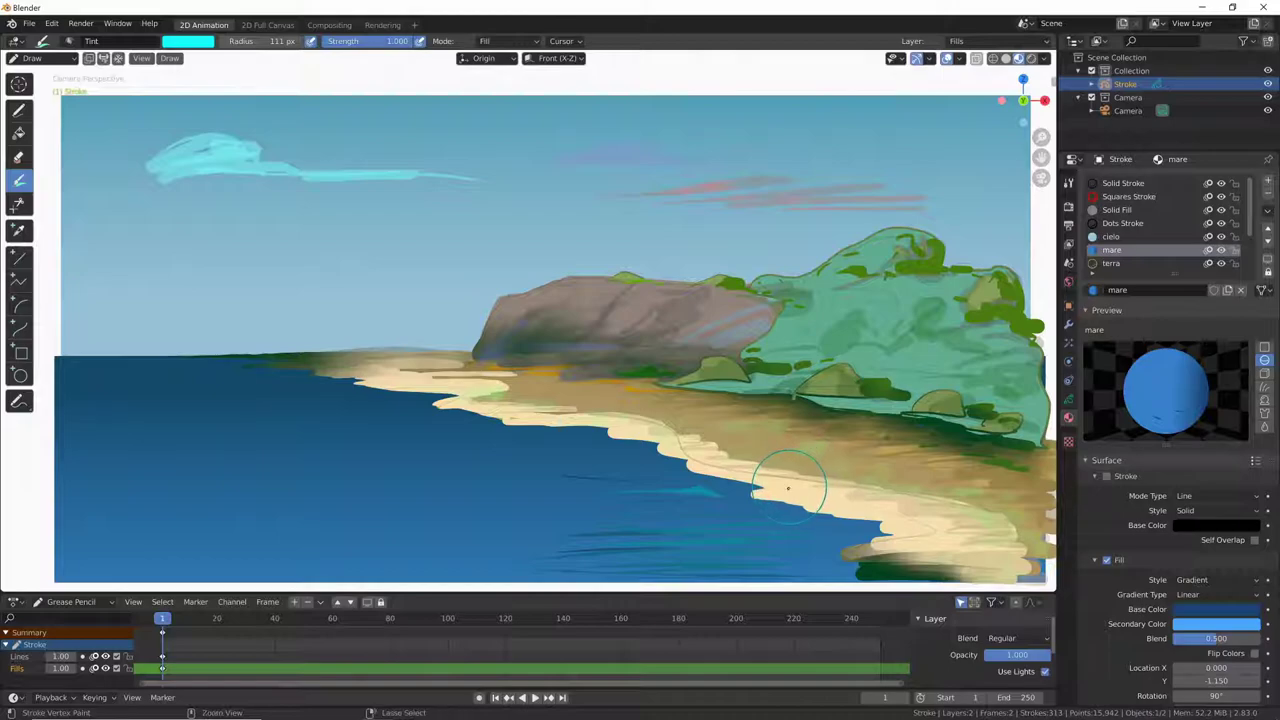
key("ctrl+z")
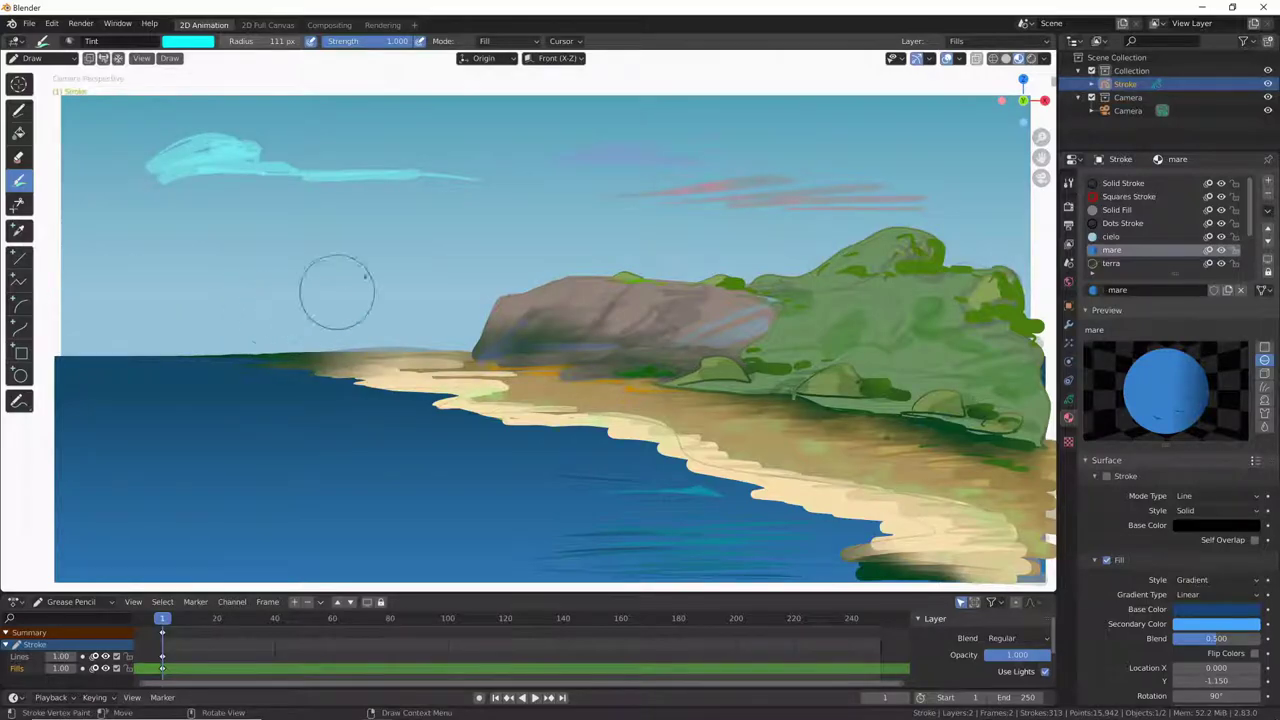
left_click(522, 42)
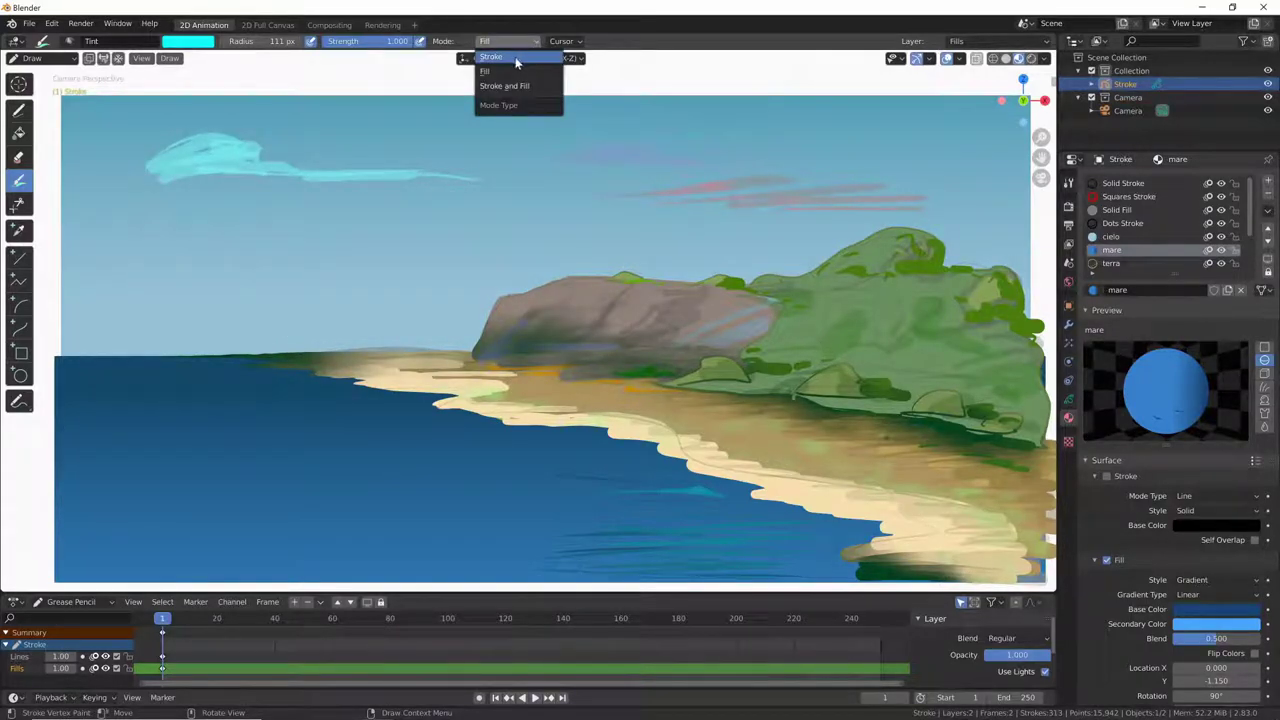
left_click(516, 60)
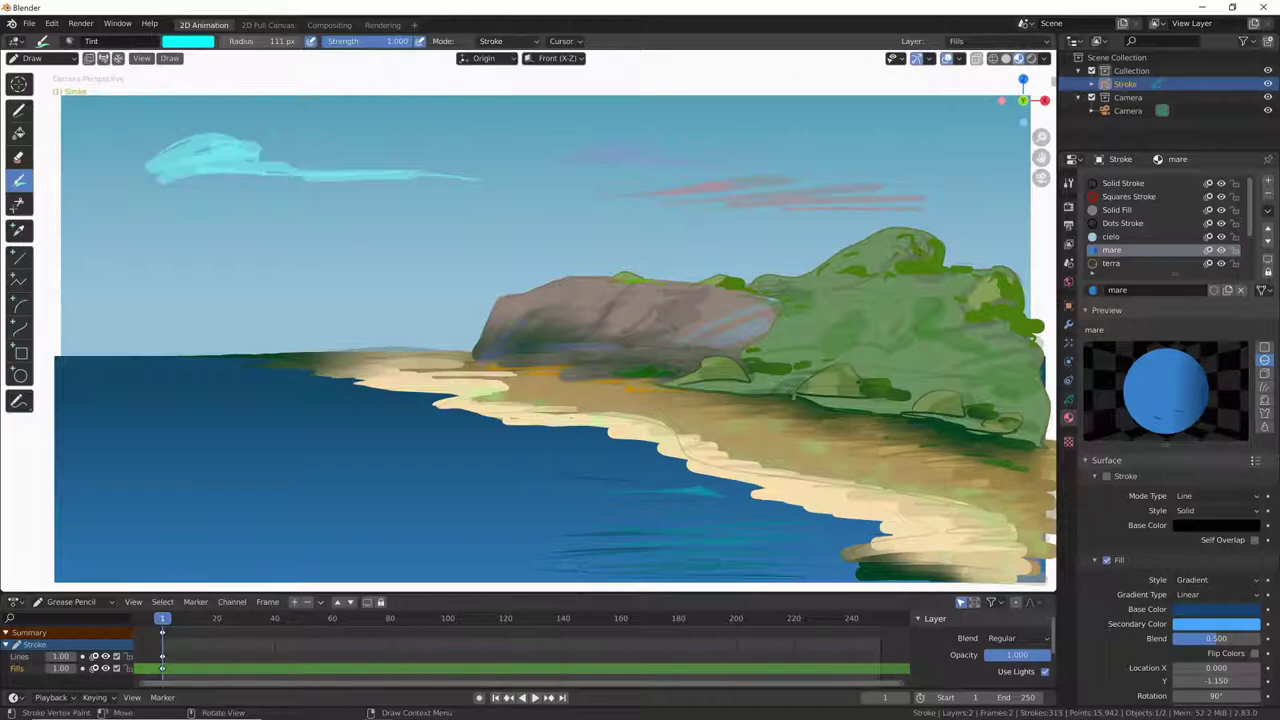
mouse_move(827, 308)
left_mouse_down()
mouse_move(850, 335)
mouse_move(1000, 360)
left_mouse_up()
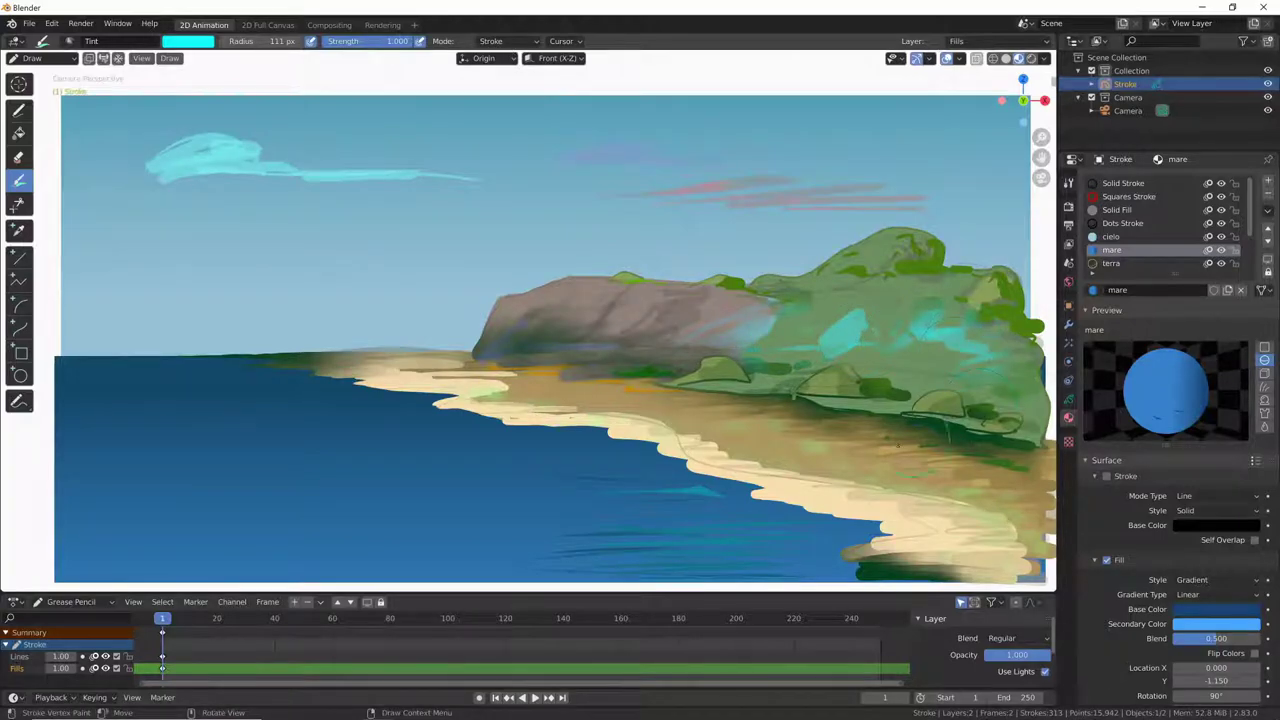
key("ctrl+z")
key("ctrl+z")
key("ctrl+z")
key("ctrl+z")
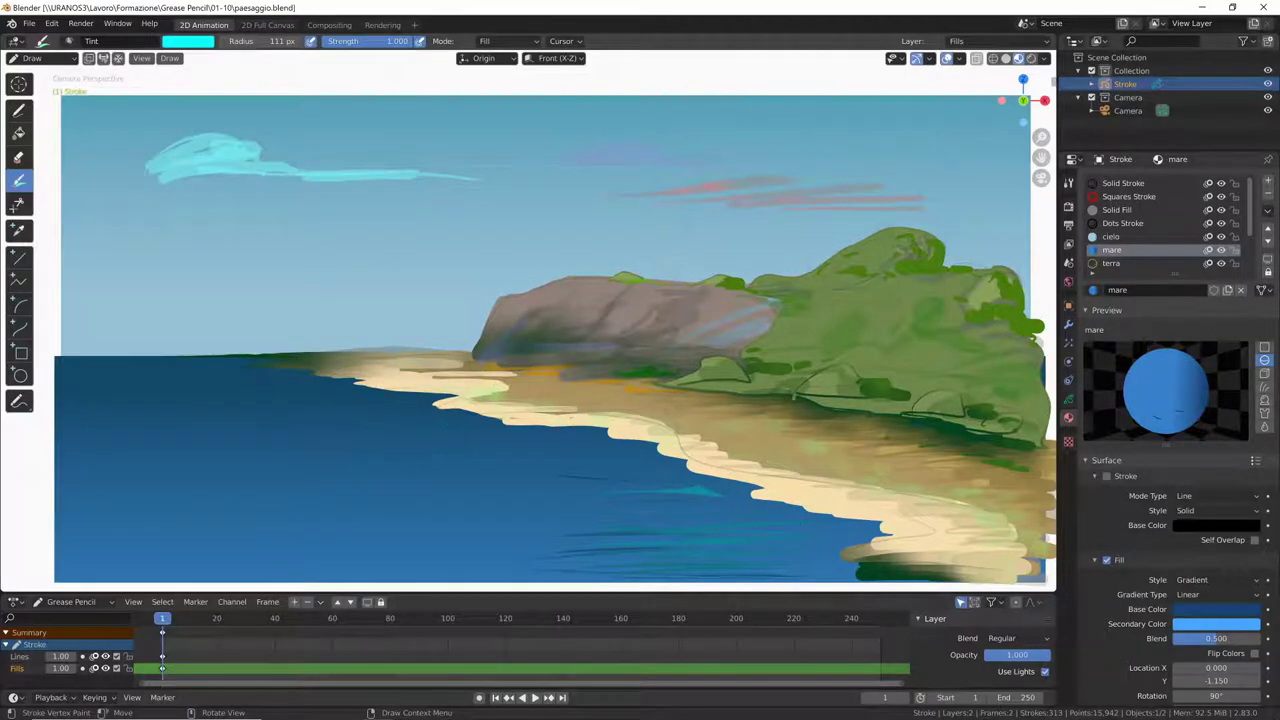
Return to the marker brush and browse the render, layer data and brush property tabs
left_click(18, 110)
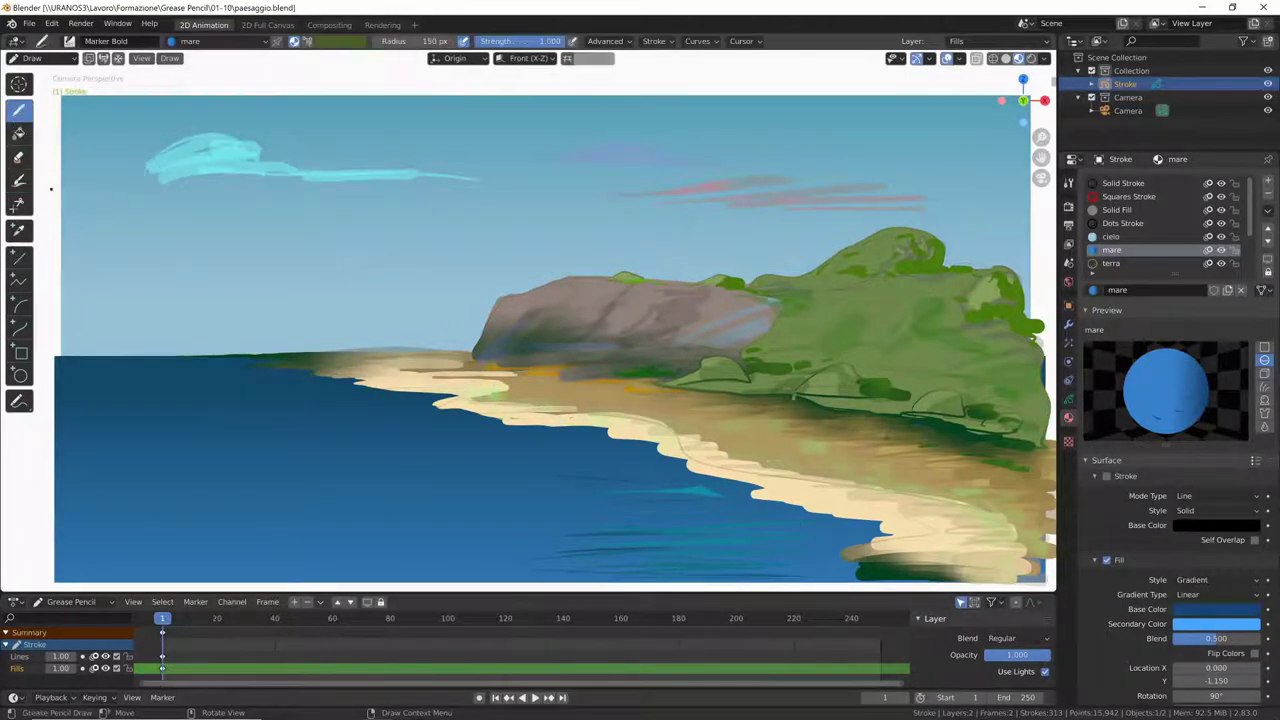
left_click(1068, 205)
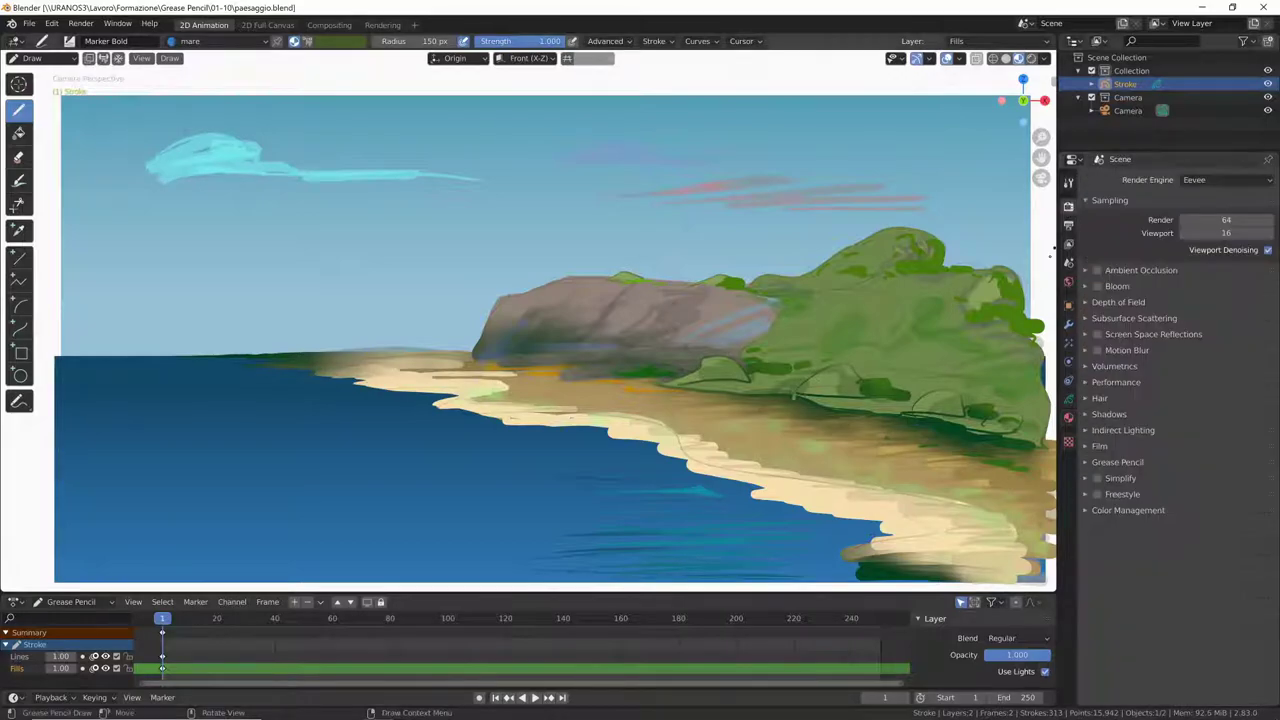
left_click(1069, 361)
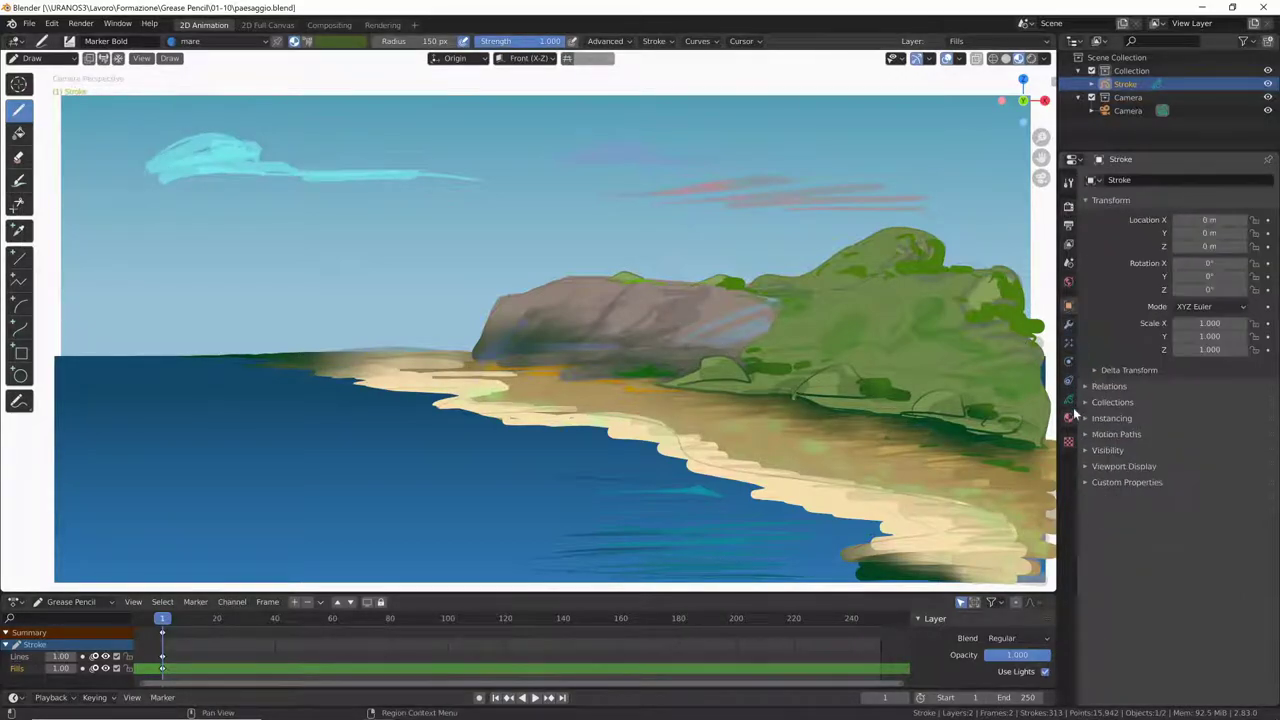
left_click(1069, 399)
left_click(1068, 181)
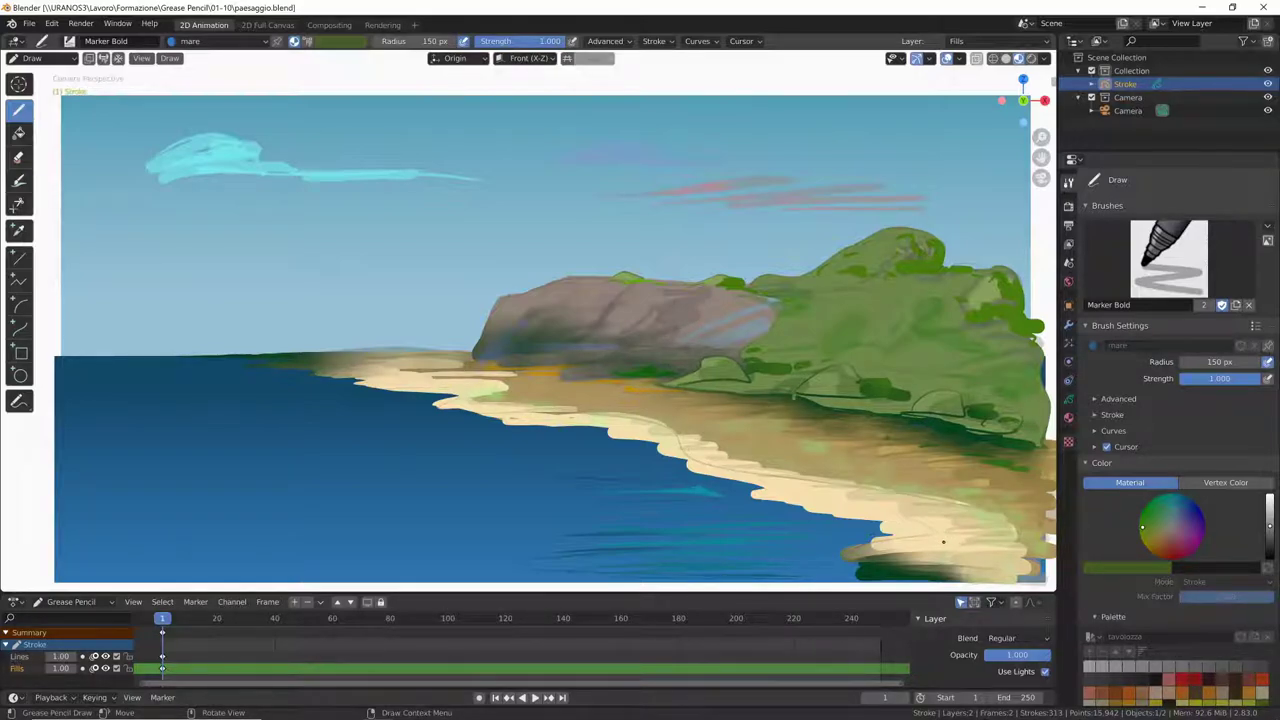
Open the Modifiers tab, look at Add Modifier and Visual Effects, and return to modifiers
left_click(1069, 326)
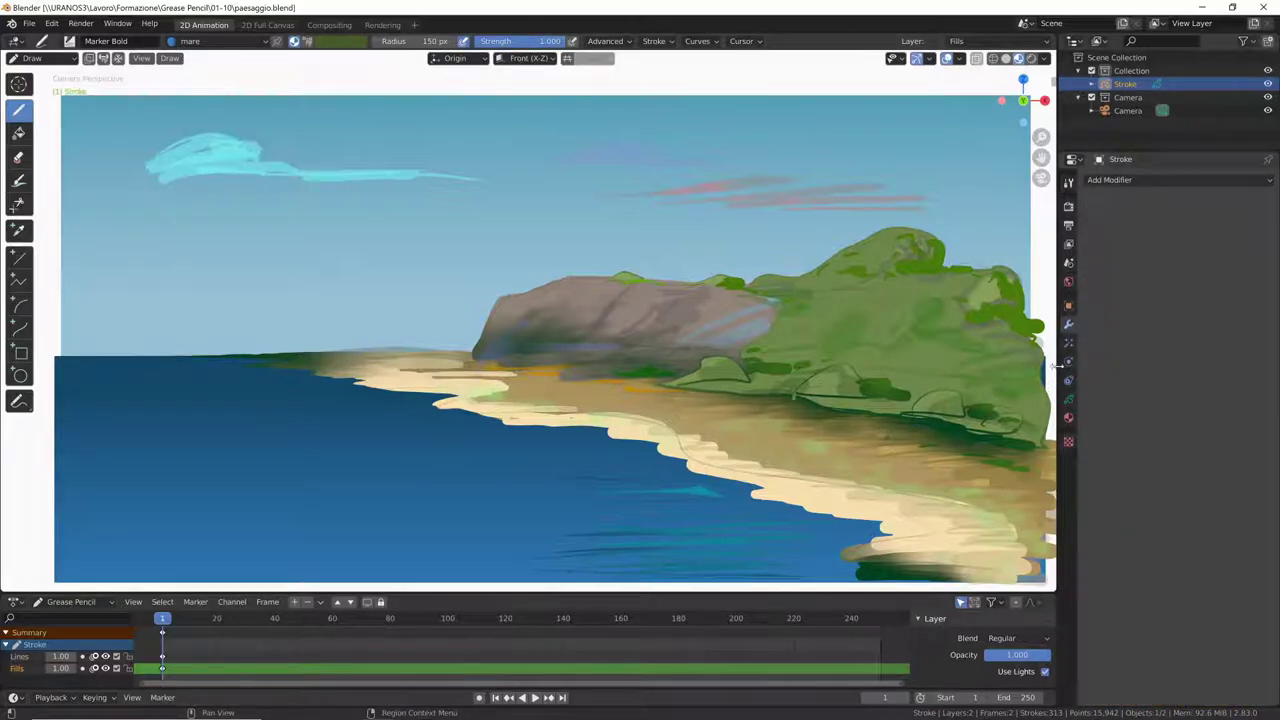
left_click(1144, 177)
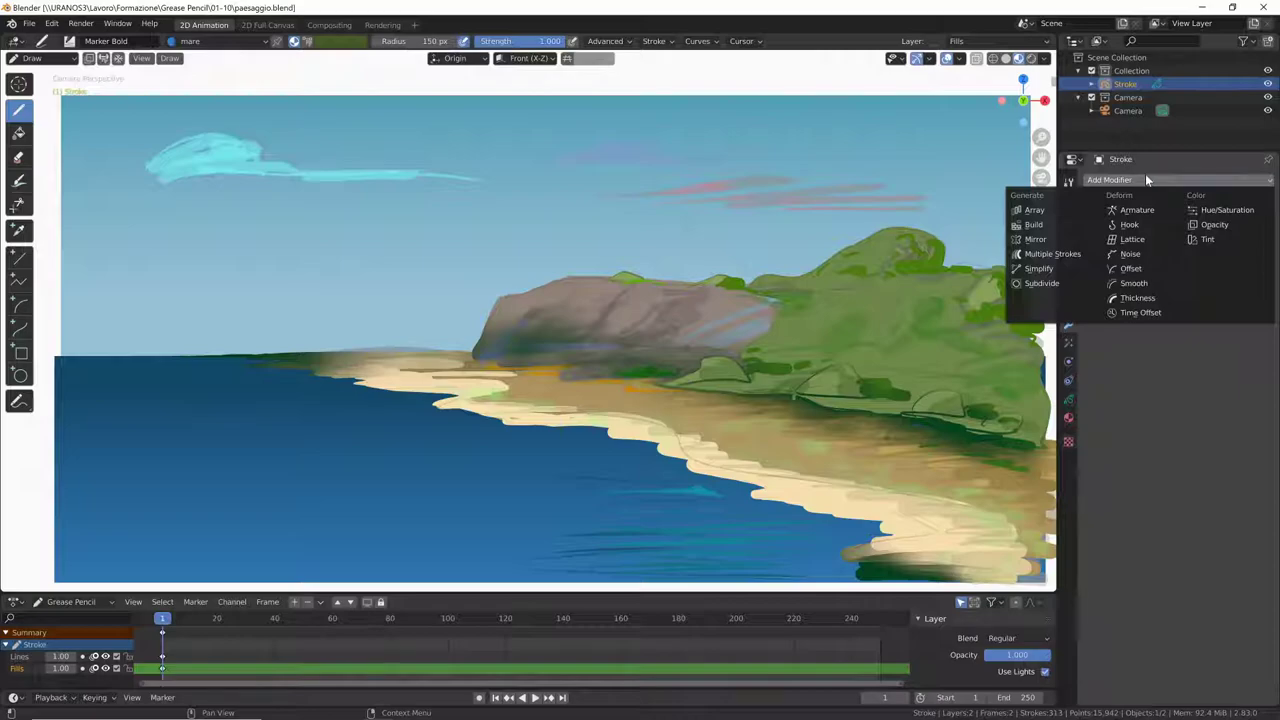
left_click(1068, 343)
left_click(1150, 180)
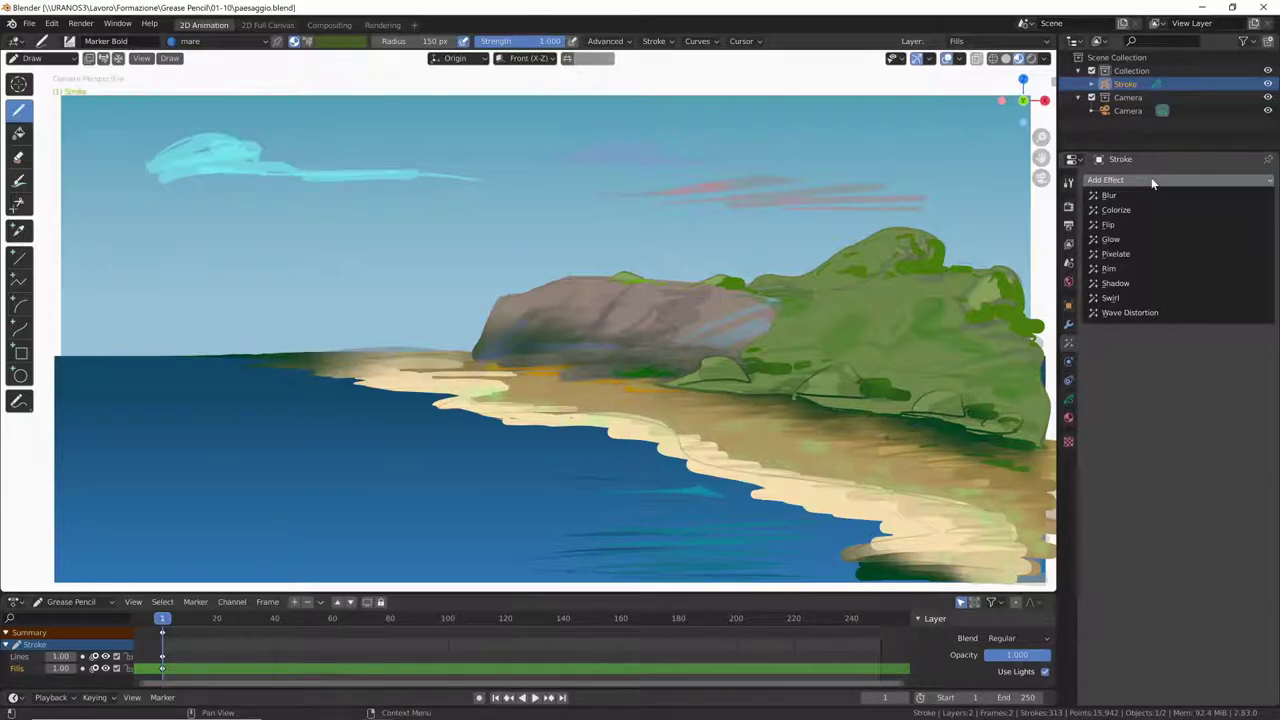
left_click(1069, 326)
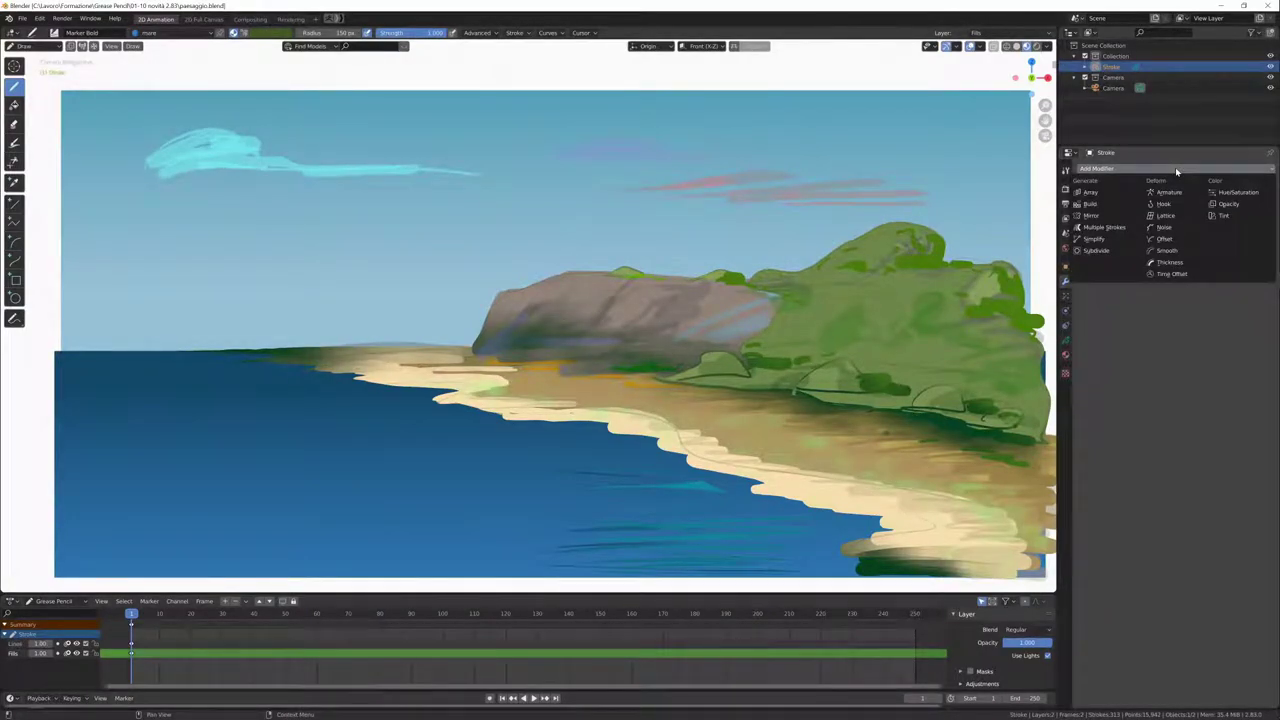
Add a Tint modifier to the drawing with its colour set to red
left_click(1222, 215)
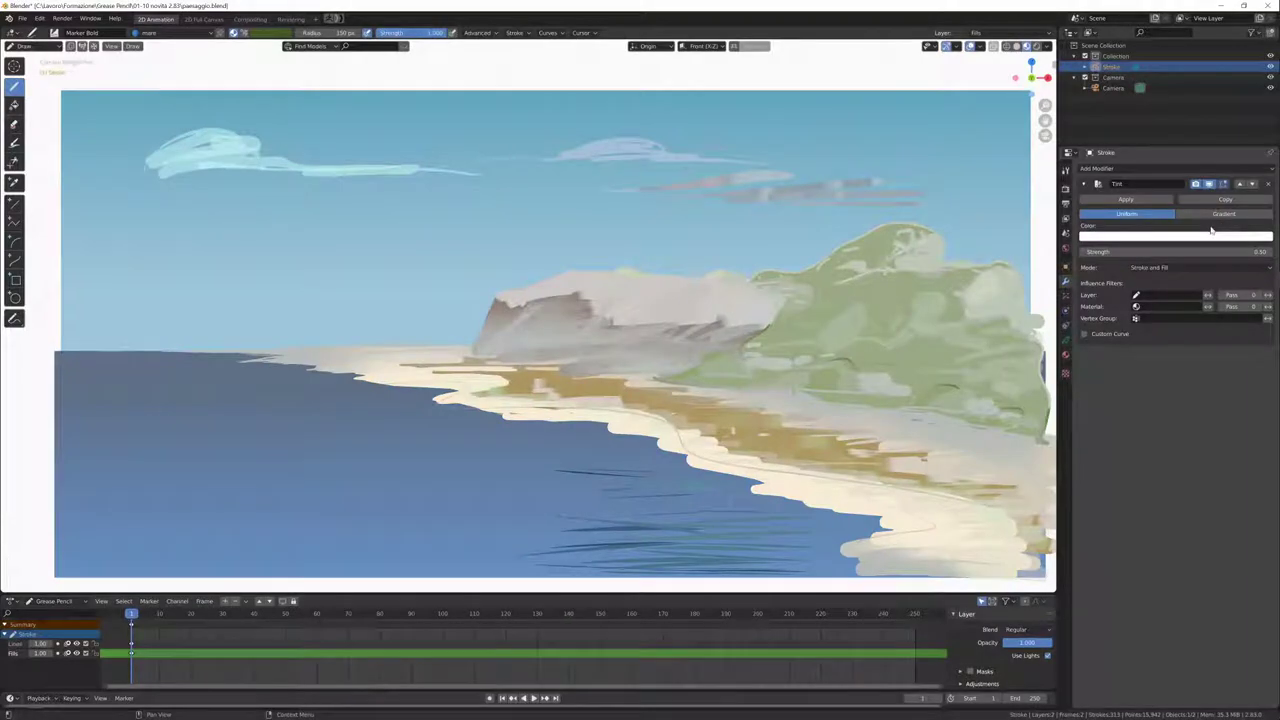
left_click(1183, 239)
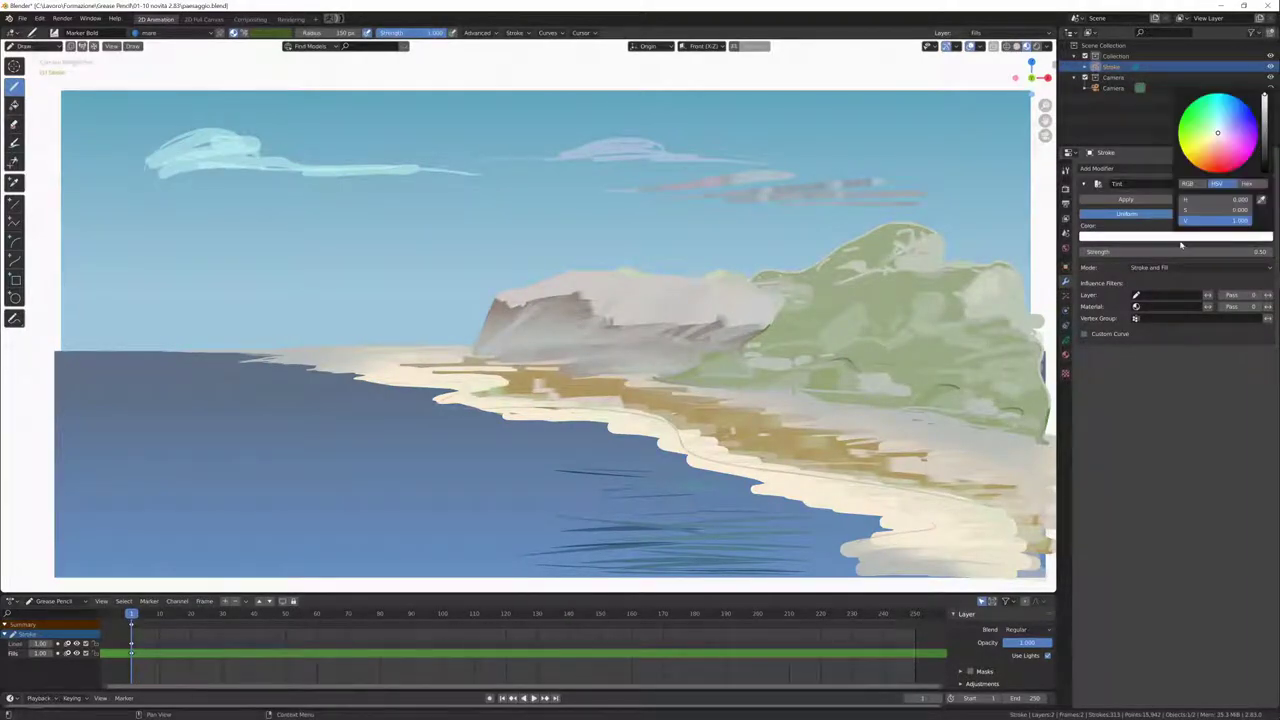
mouse_move(1220, 148)
left_mouse_down()
mouse_move(1221, 160)
mouse_move(1243, 126)
mouse_move(1215, 160)
left_mouse_up()
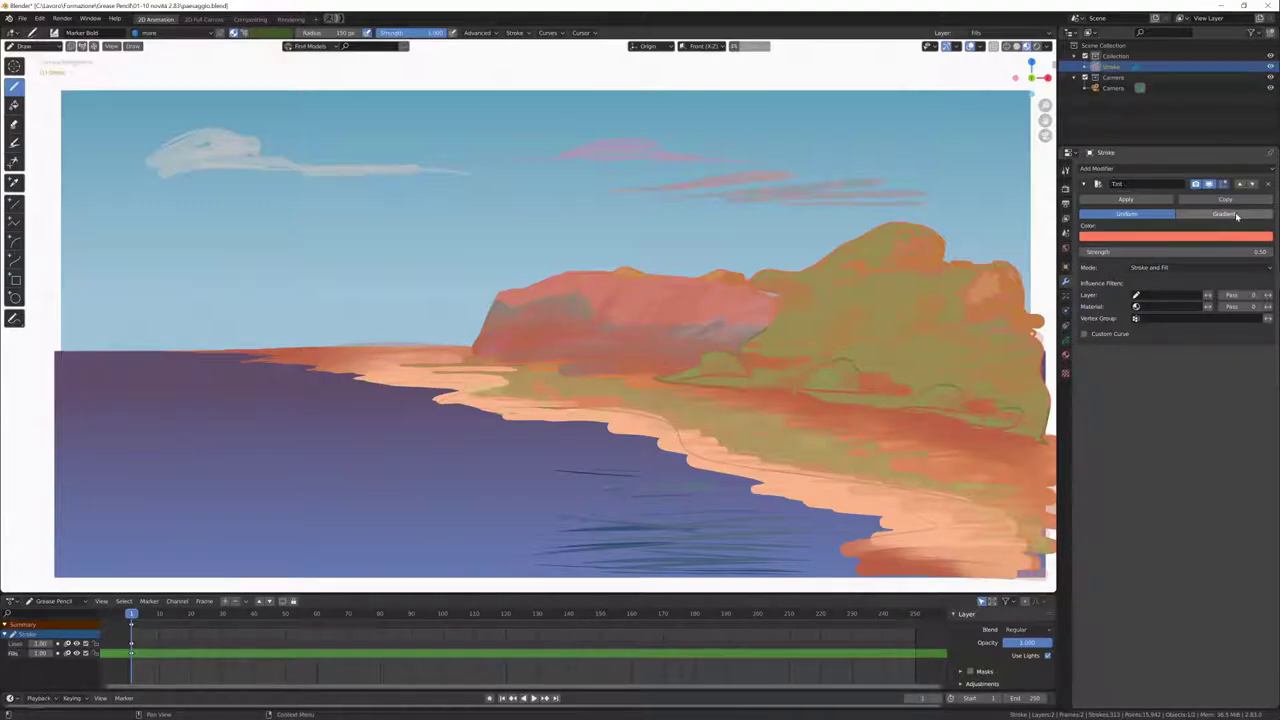
Switch the Tint to Gradient, running from yellow to blue
left_click(1235, 215)
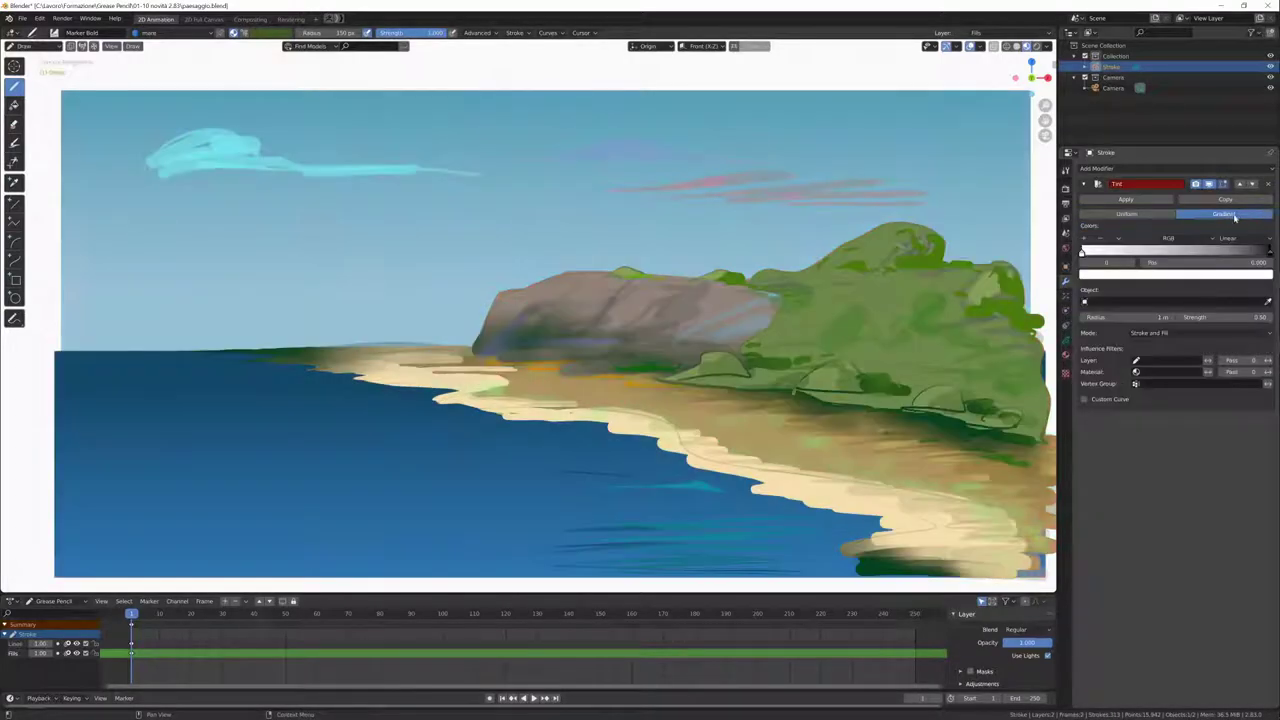
left_click(1107, 275)
left_click(1211, 168)
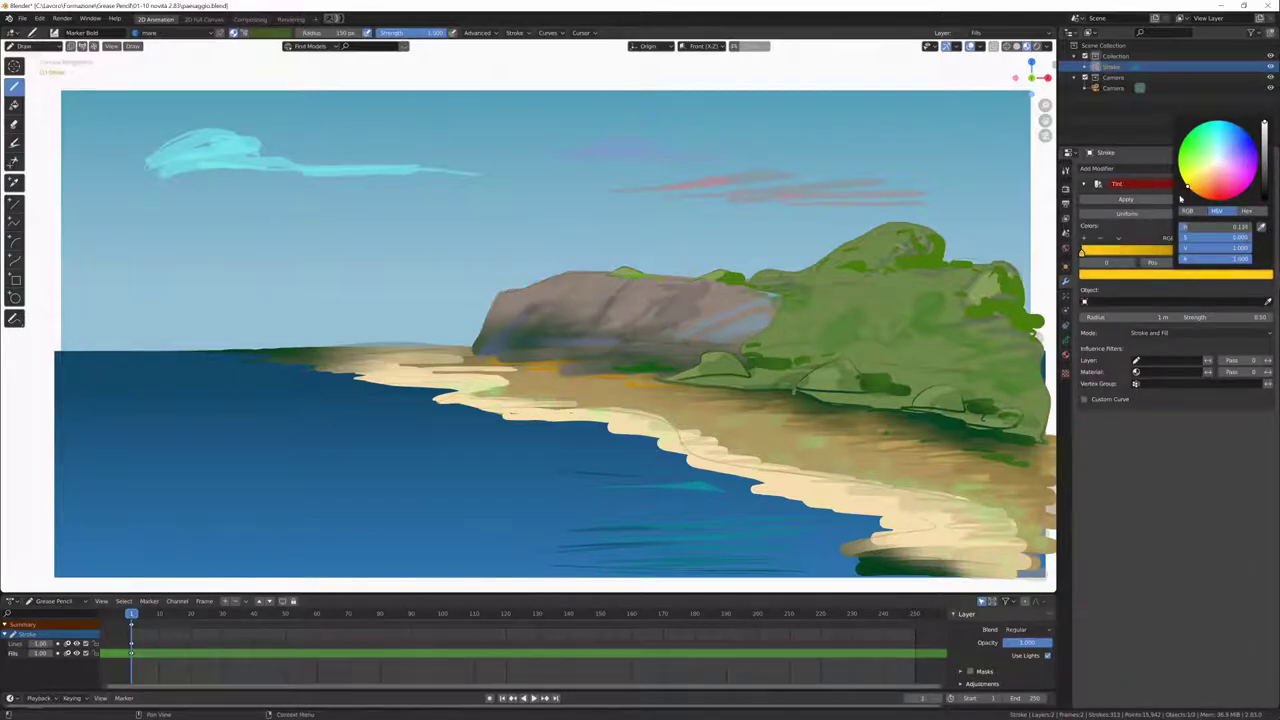
left_click(1268, 278)
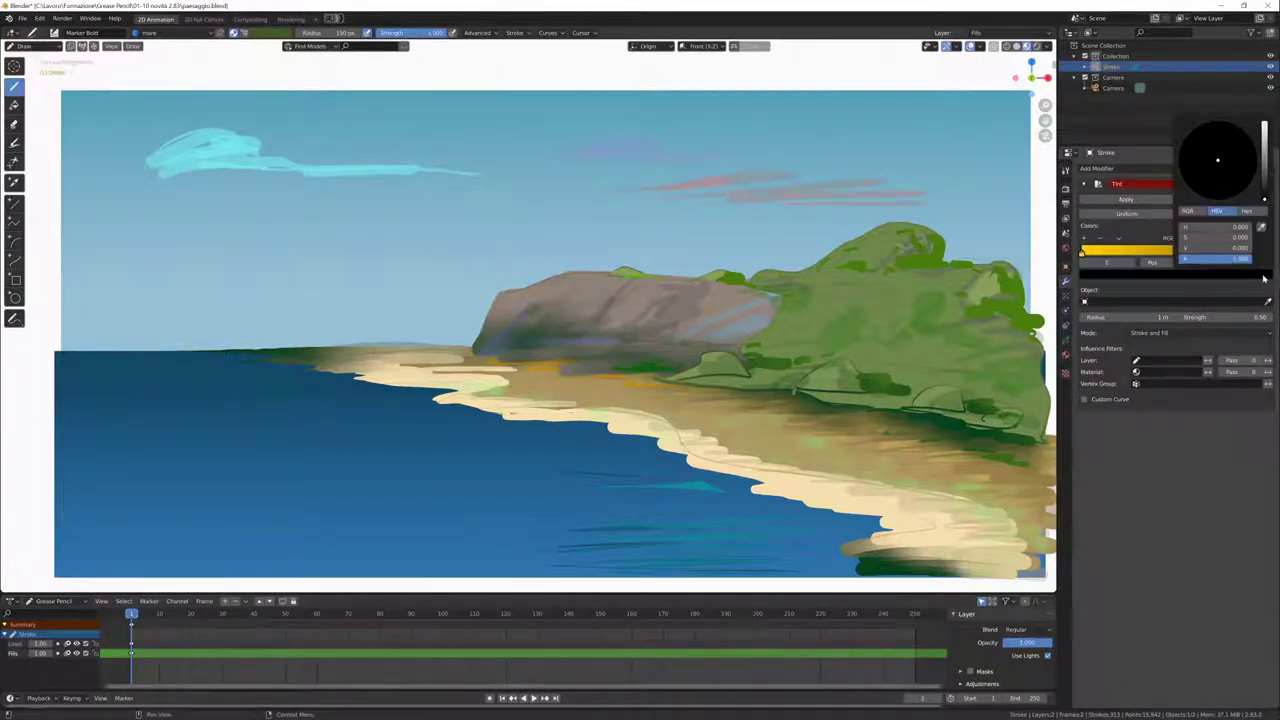
left_click(1266, 155)
left_click(1248, 132)
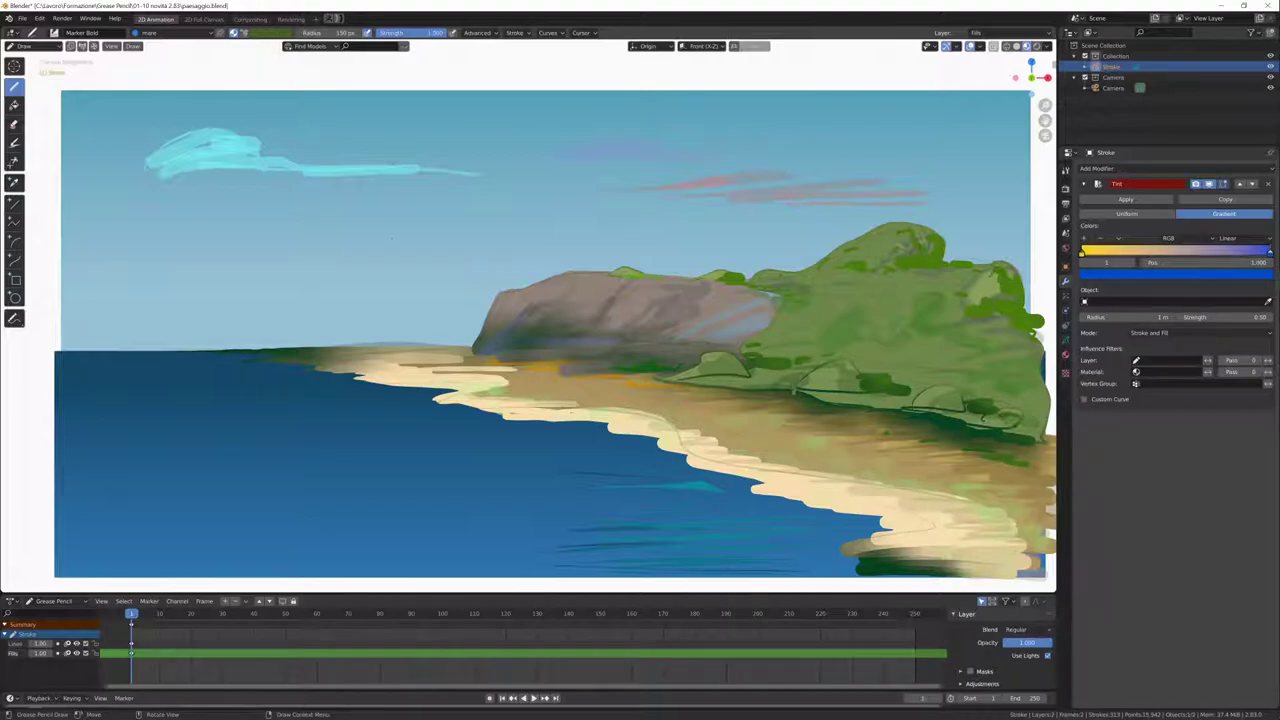
Switch to Object Mode and add a sphere Empty to the scene
left_click(20, 46)
left_click(58, 62)
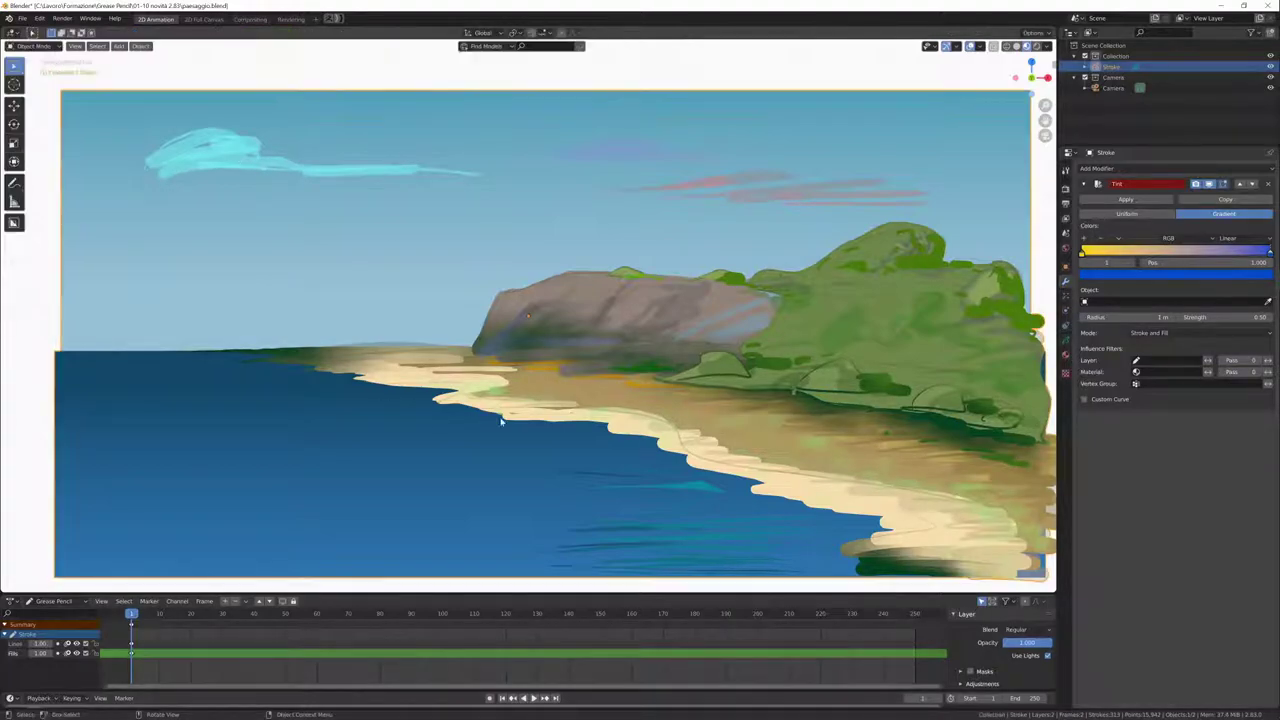
scroll(502, 421, "down", 4)
middle_click_drag(386, 517, 450, 500)
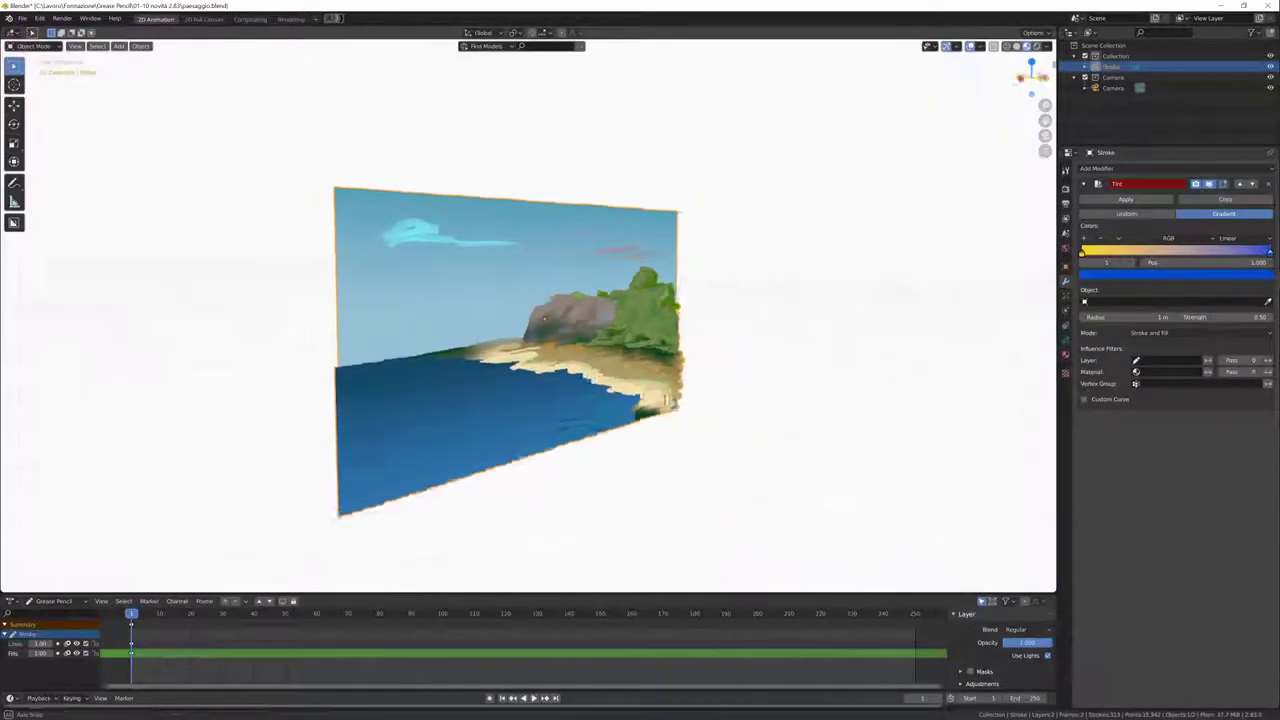
mouse_move(665, 396)
middle_mouse_down()
mouse_move(700, 429)
mouse_move(665, 409)
middle_mouse_up()
key("shift+a")
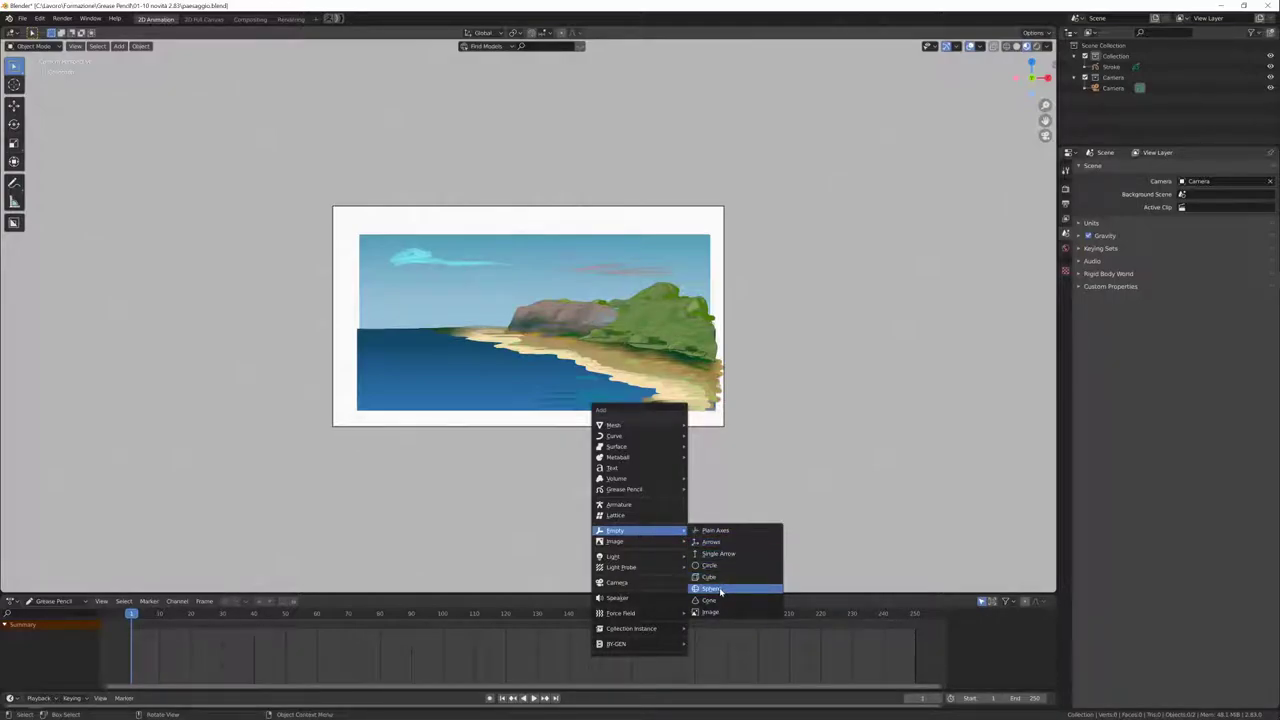
left_click(721, 591)
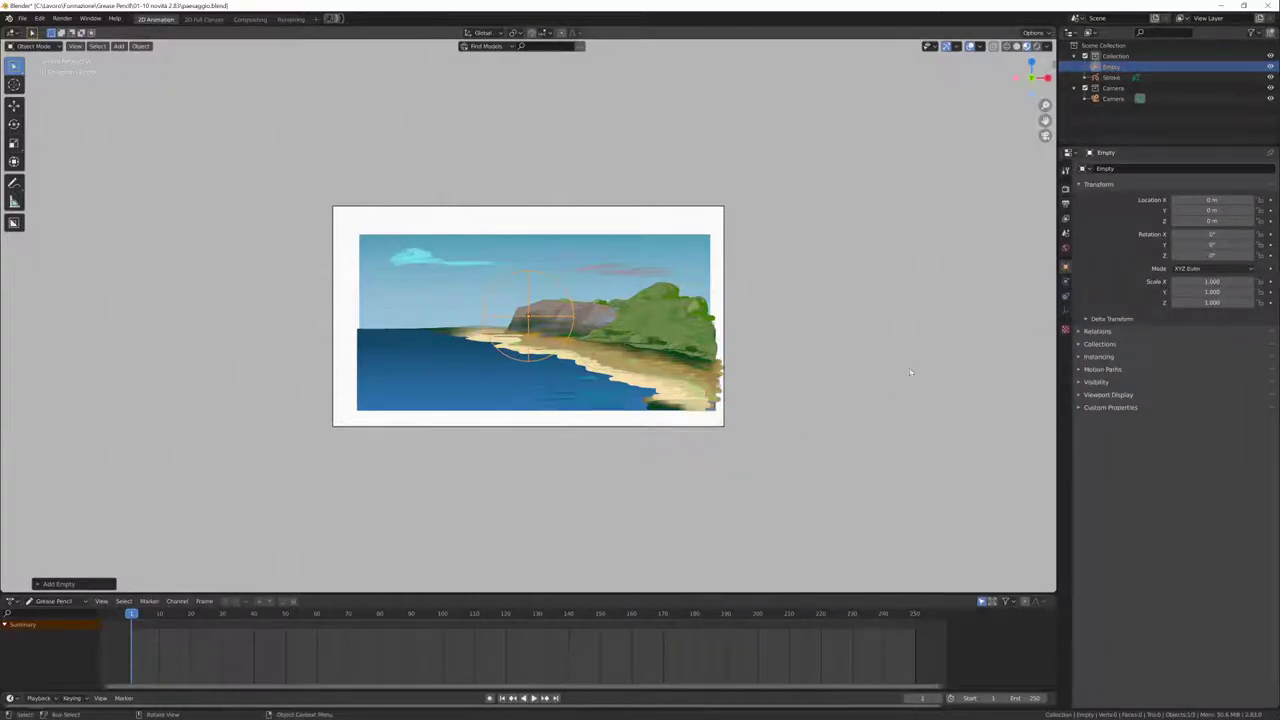
Make the Empty drive the Tint gradient, then move it and scale it to 1.227
left_click(686, 385)
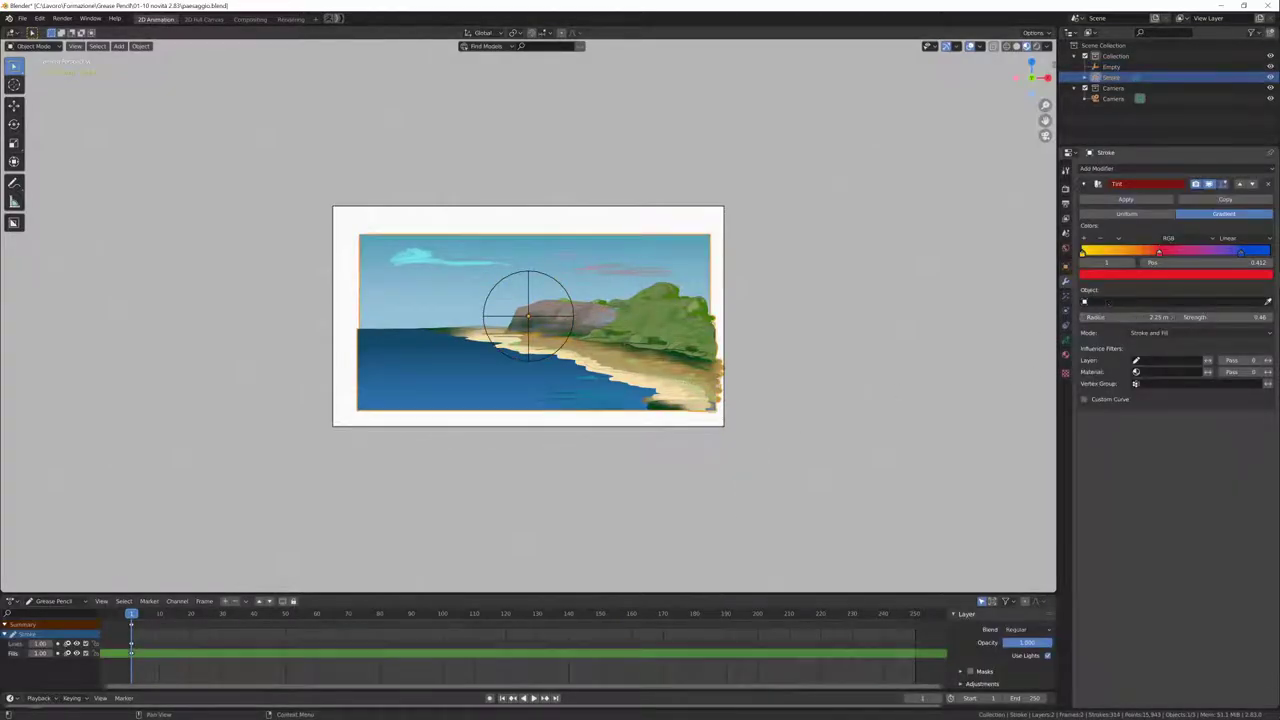
left_click(1175, 301)
left_click(1100, 327)
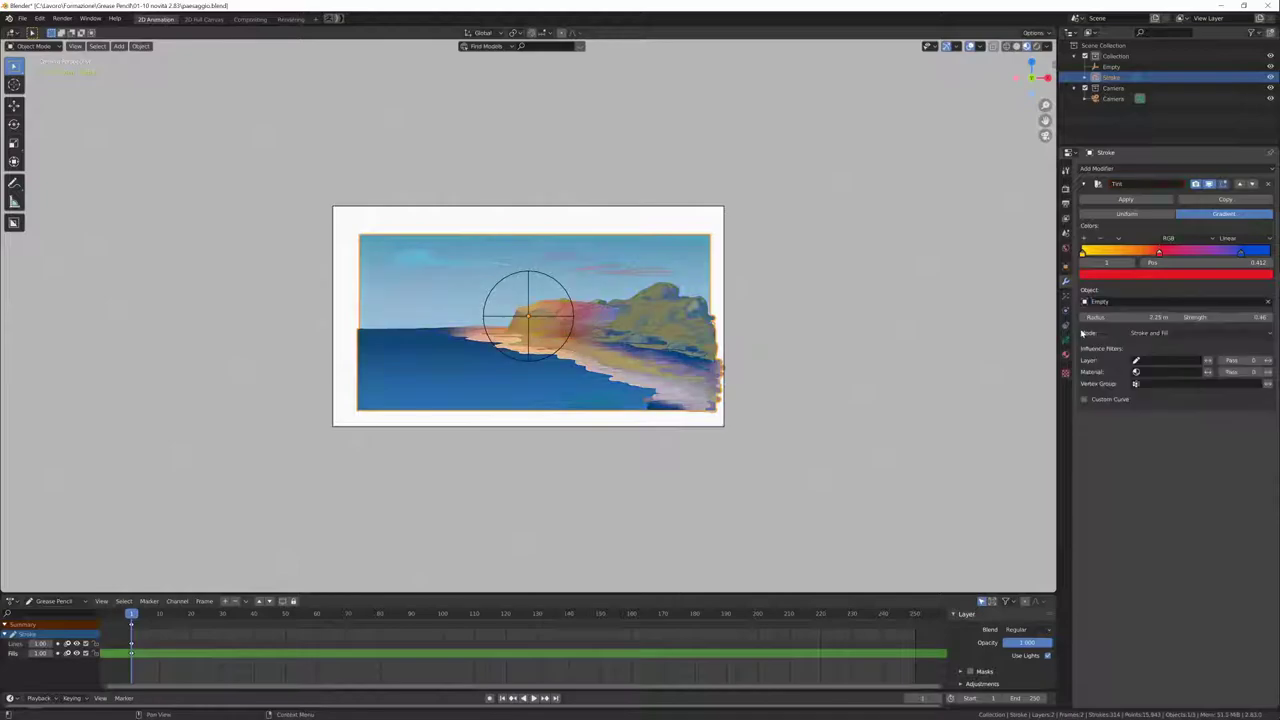
left_click(532, 319)
key("g")
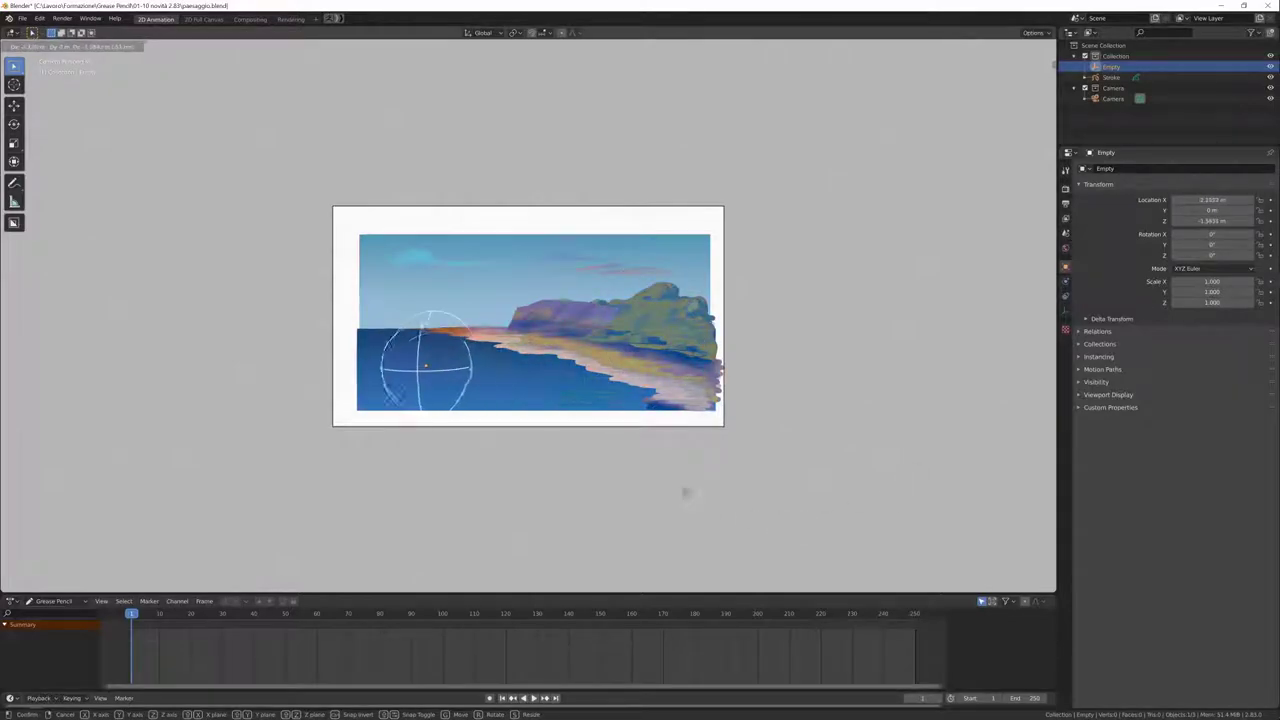
left_click(810, 450)
key("s")
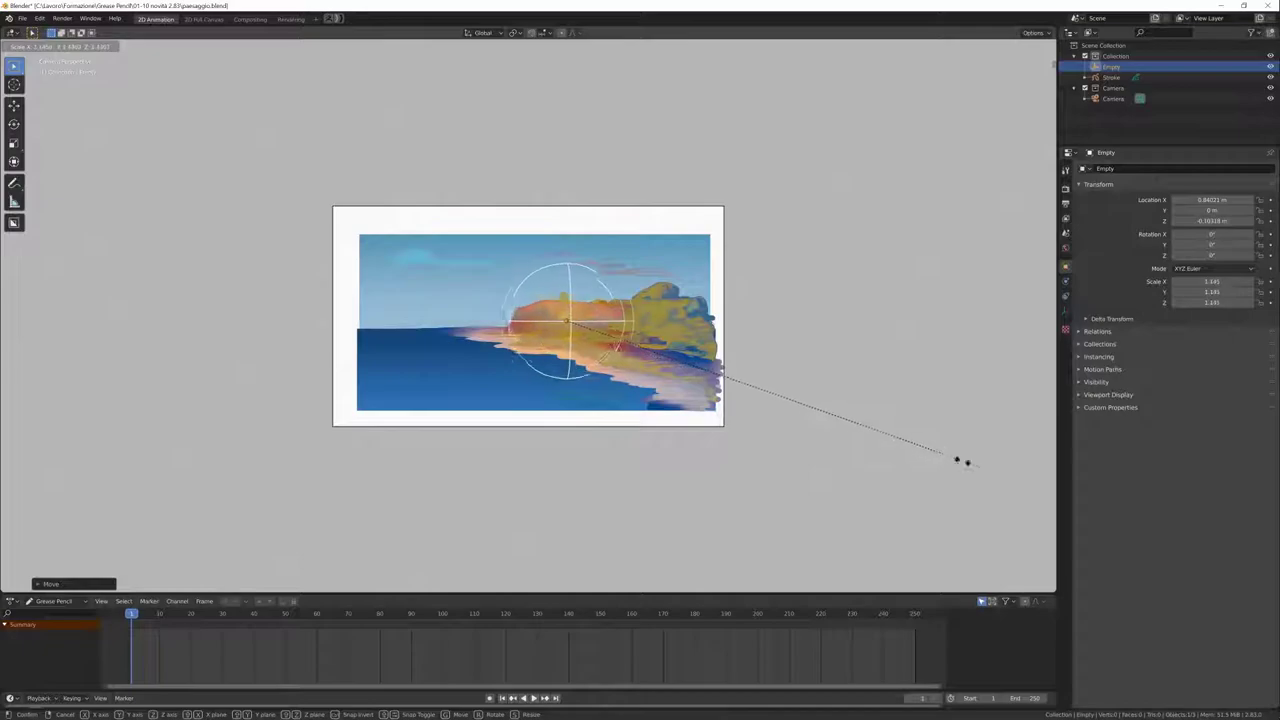
left_click(968, 468)
Place the Empty higher over the cliff
key("s")
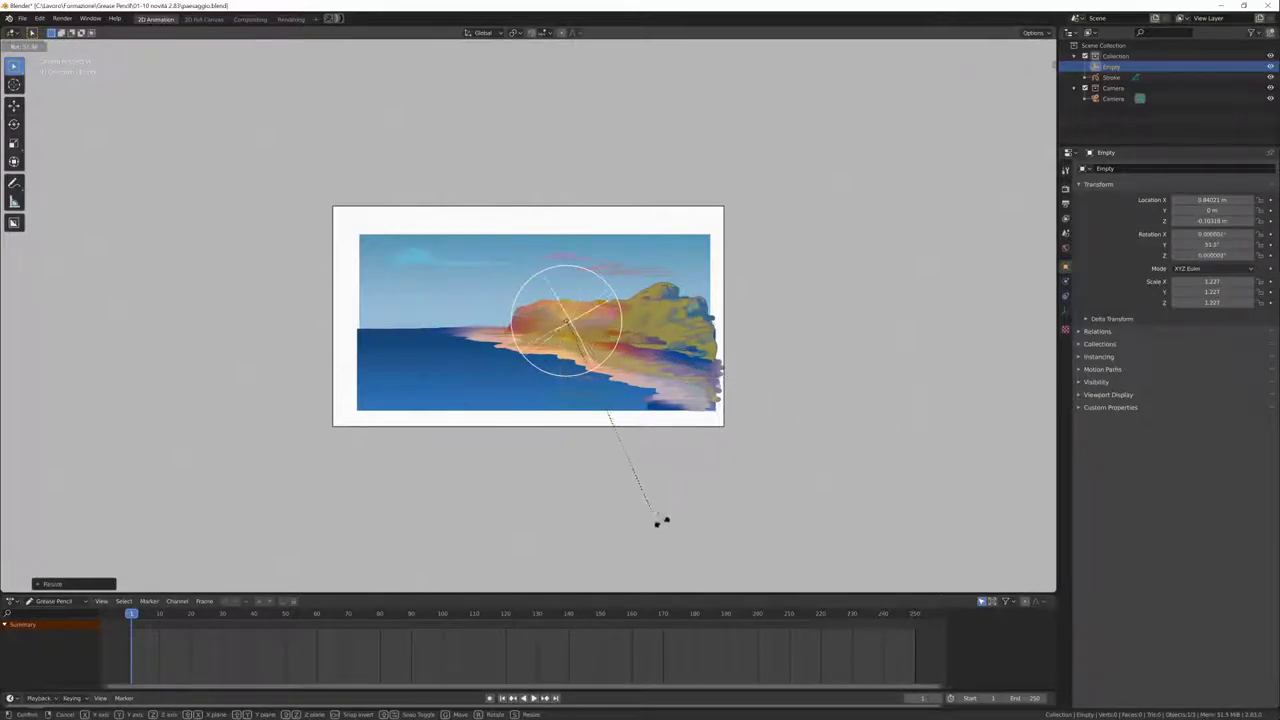
key("Escape")
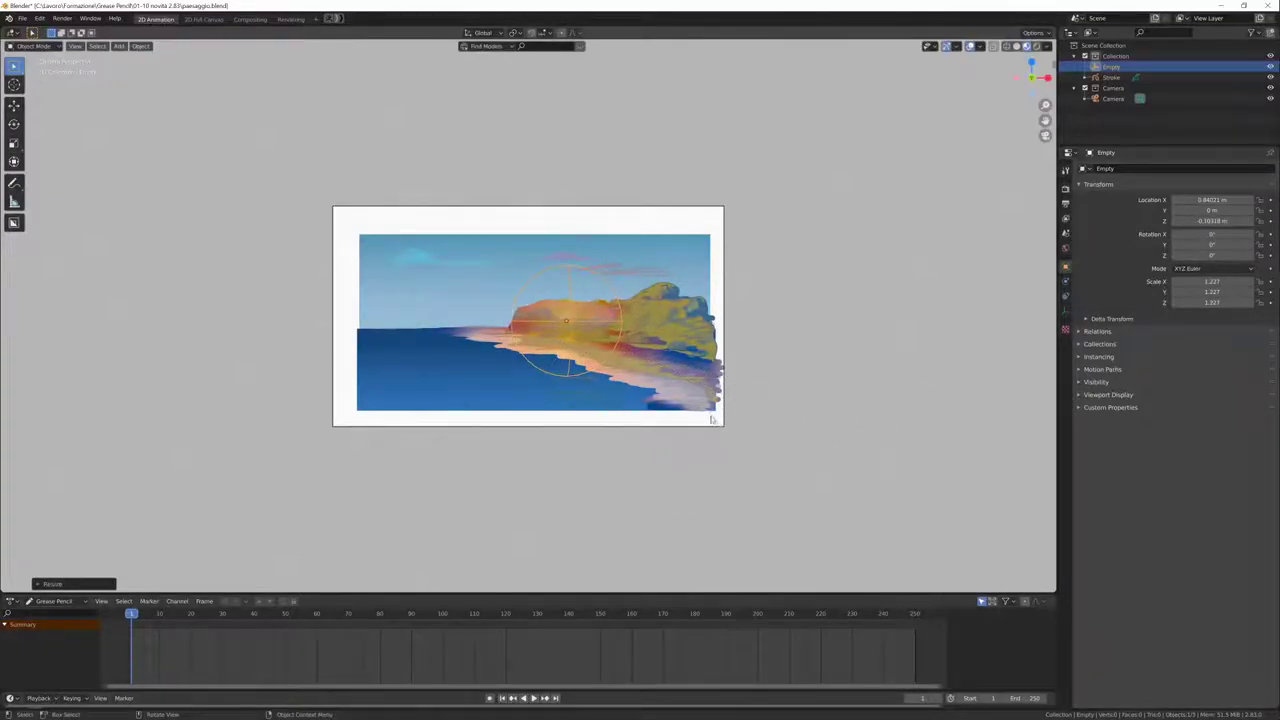
key("g")
left_click(815, 400)
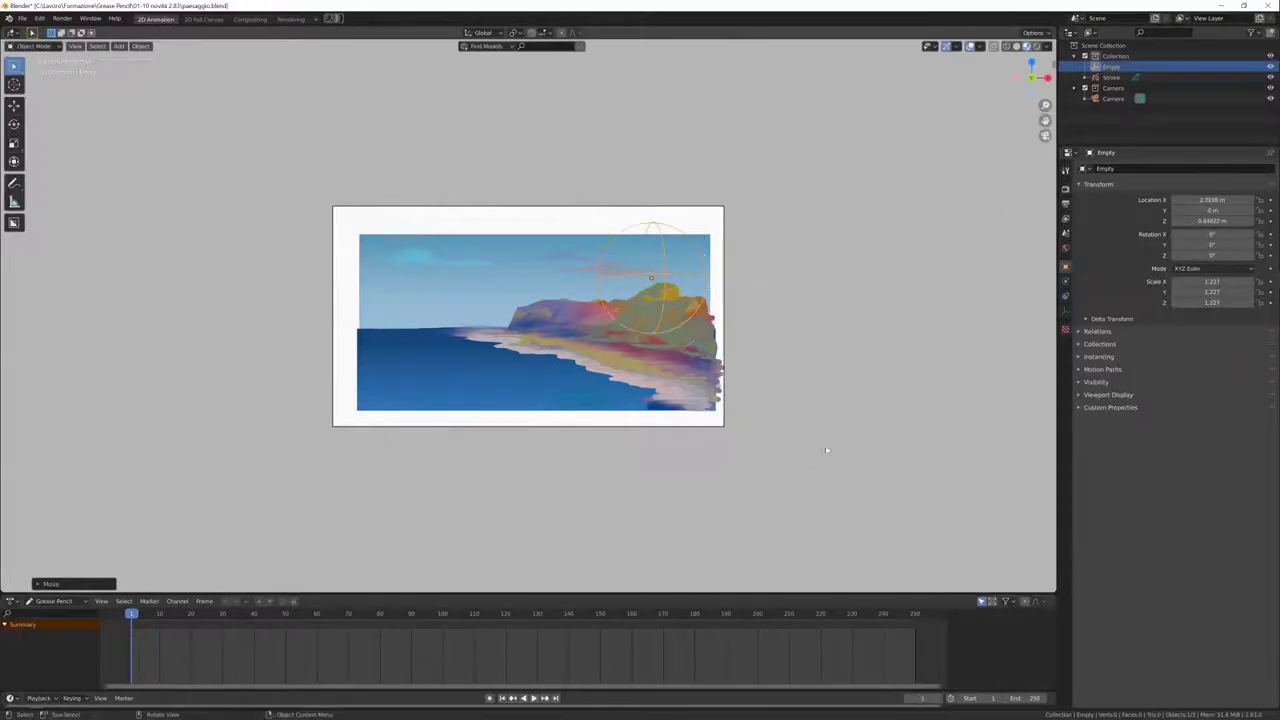
Toggle the Stroke's Tint between Uniform and Gradient, then unlink the Empty from it
scroll(850, 433, "up", 1)
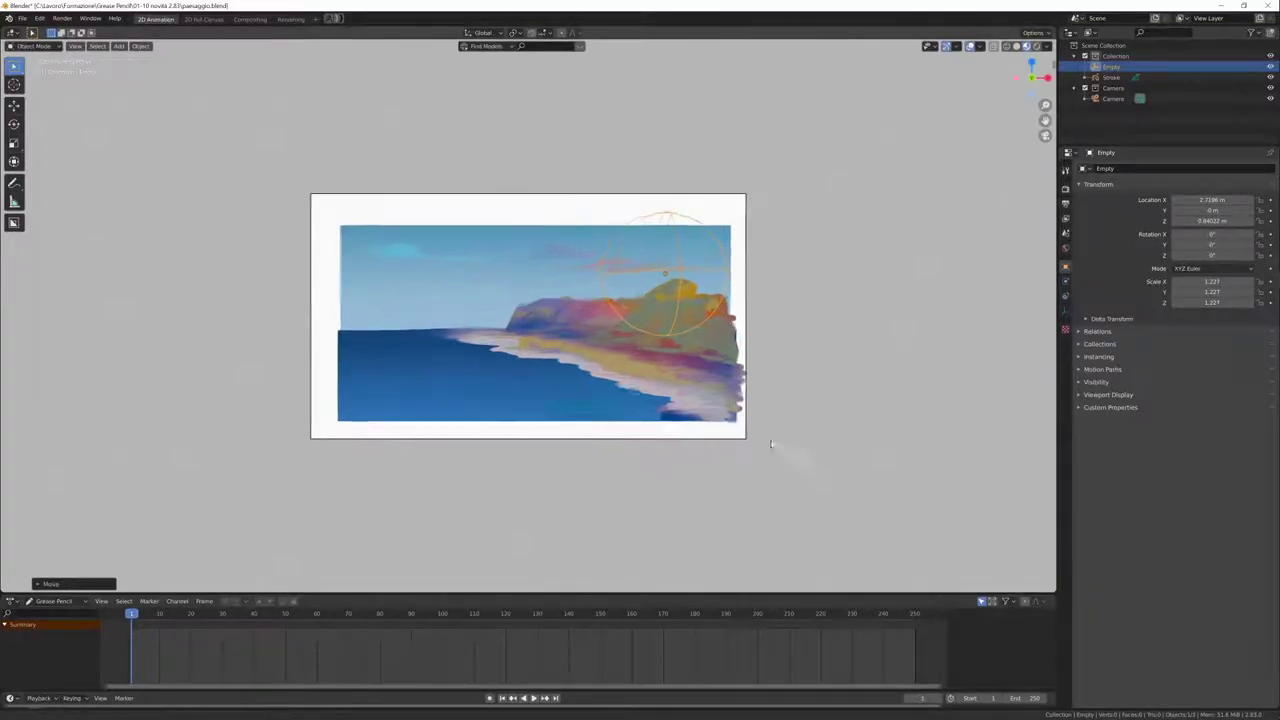
scroll(850, 433, "up", 3)
left_click(812, 450)
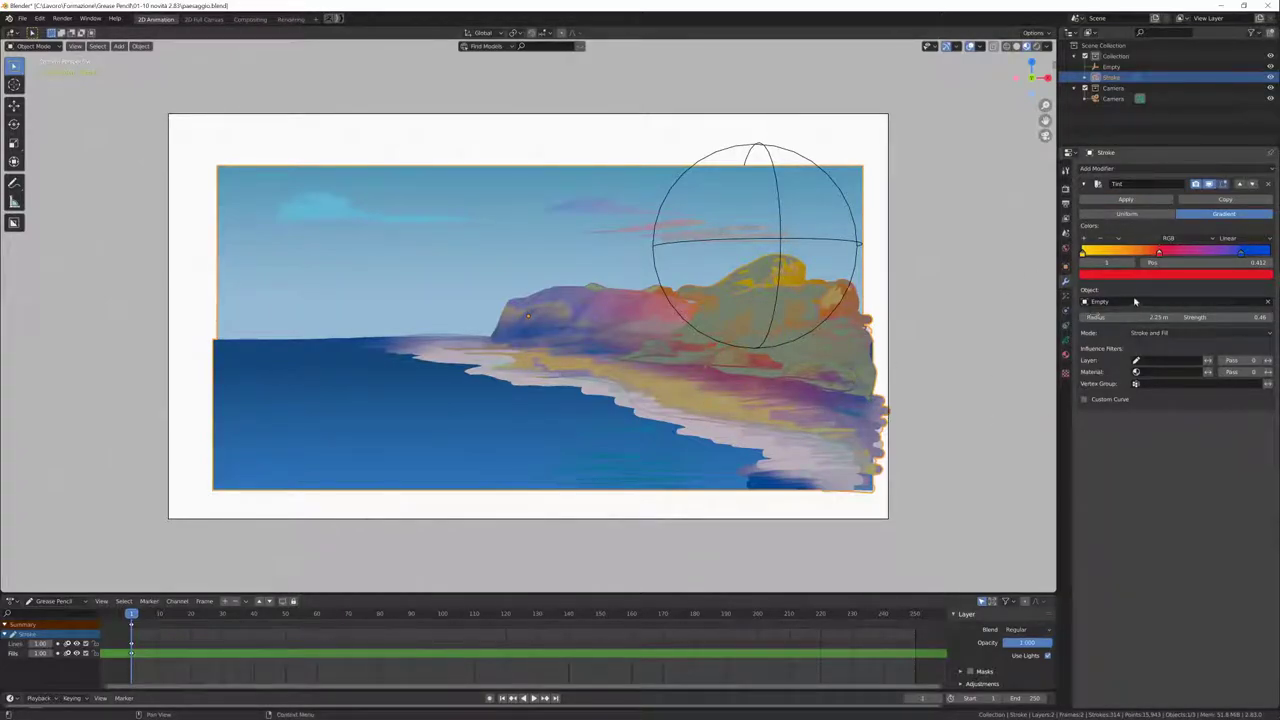
left_click(1161, 214)
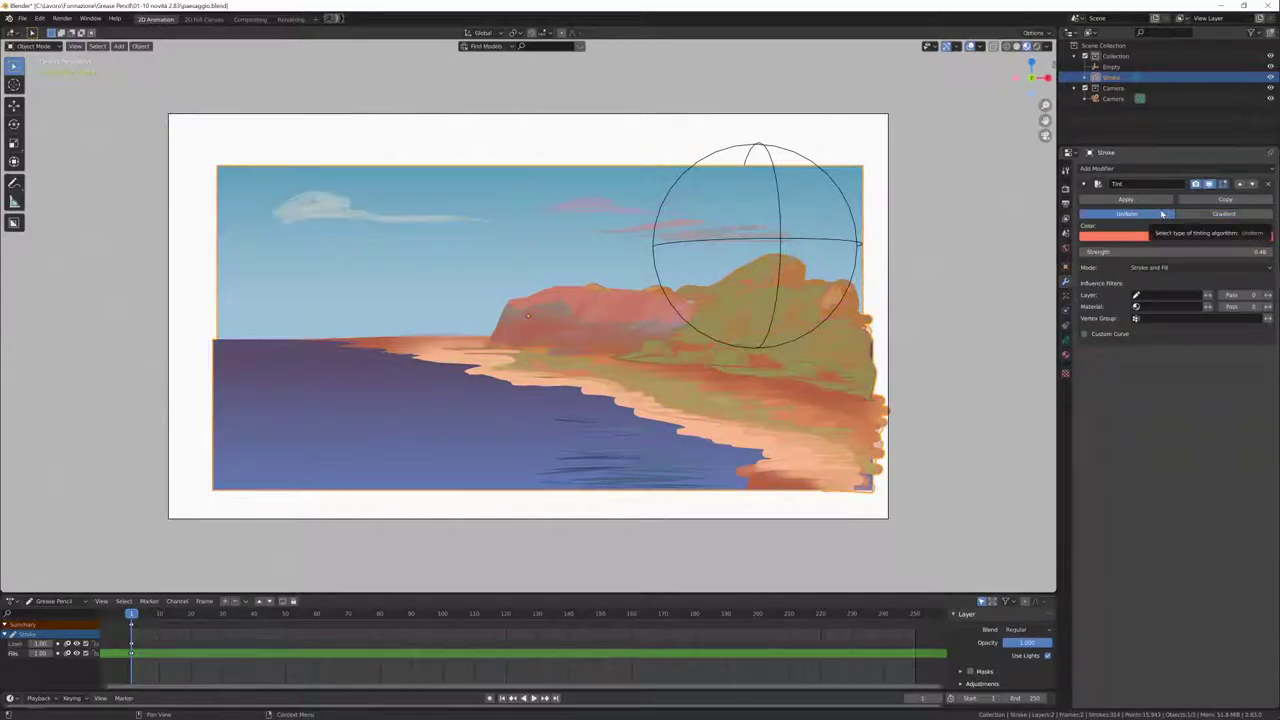
left_click(1227, 214)
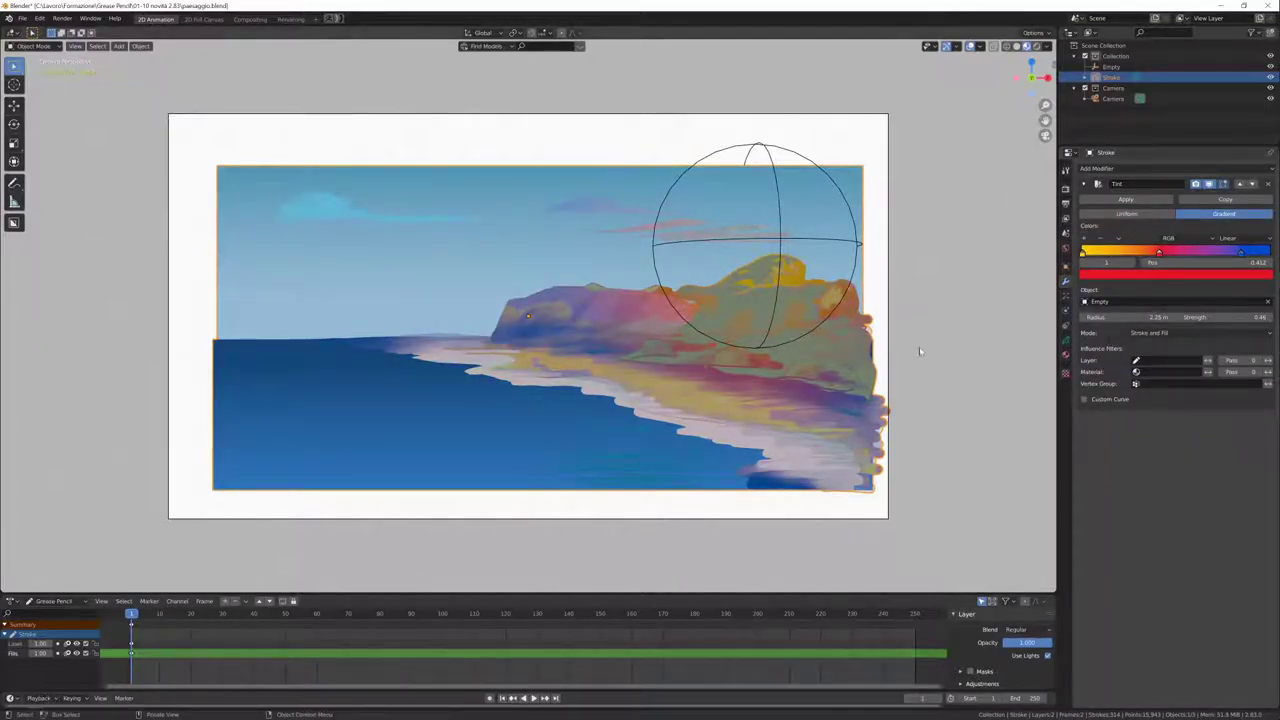
left_click(1268, 302)
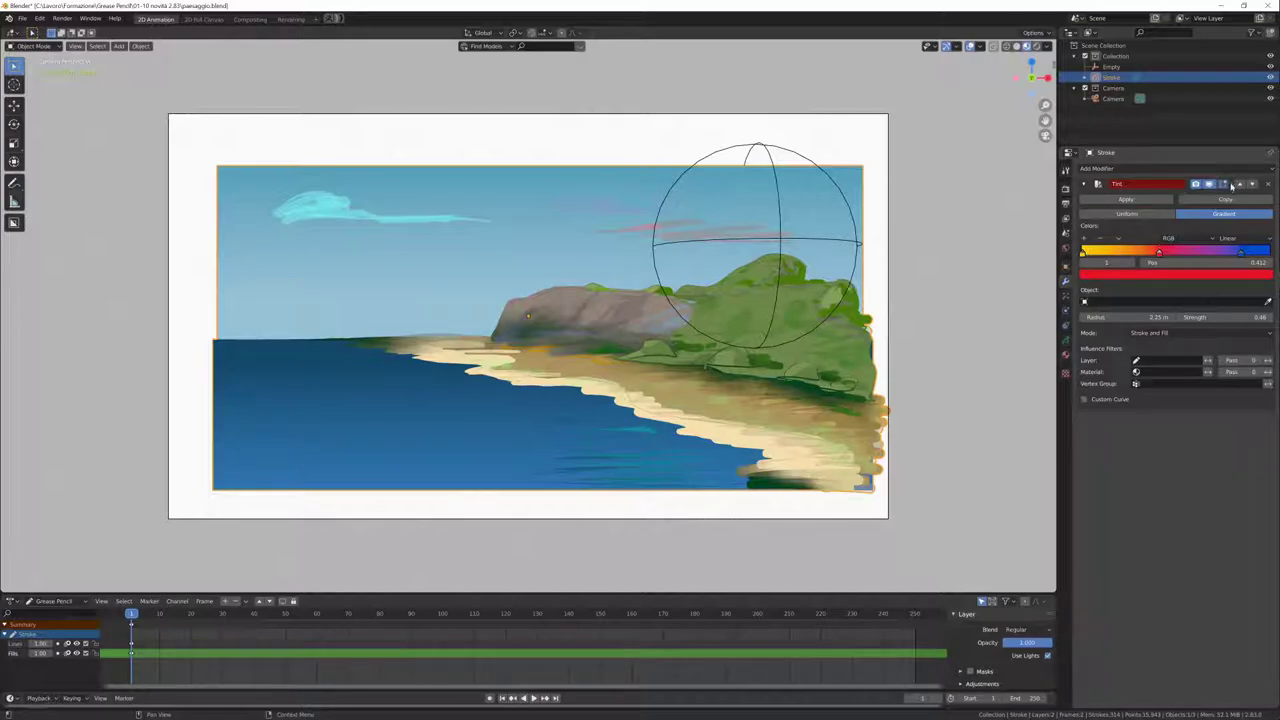
Replace the Tint with an Array modifier, then swap the Array for a Mirror
left_click(1200, 168)
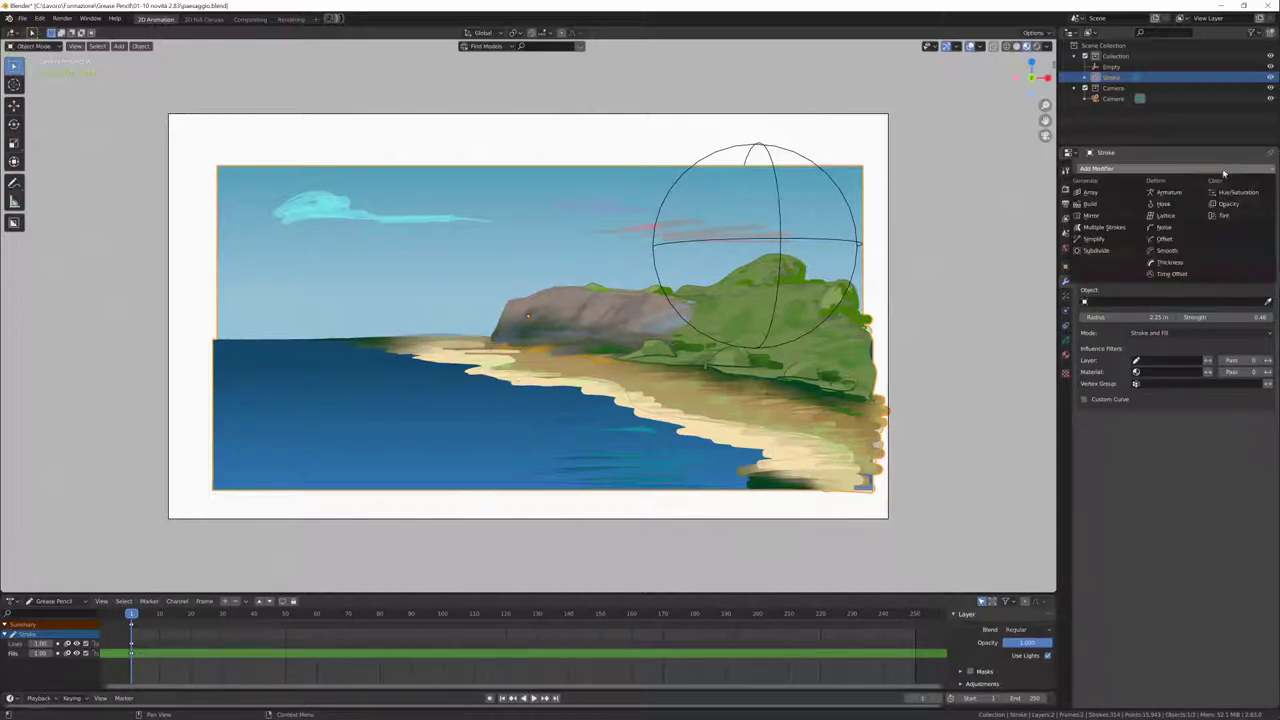
left_click(1228, 170)
left_click(1232, 170)
left_click(1108, 199)
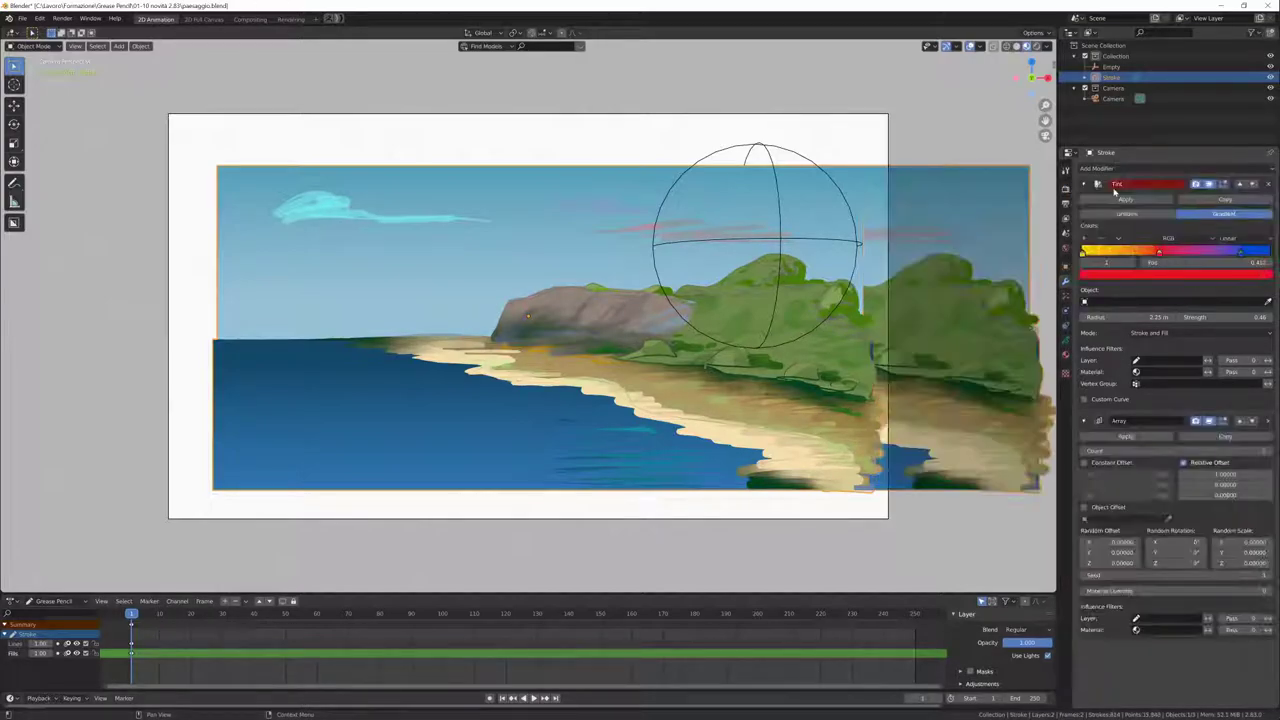
left_click(1270, 184)
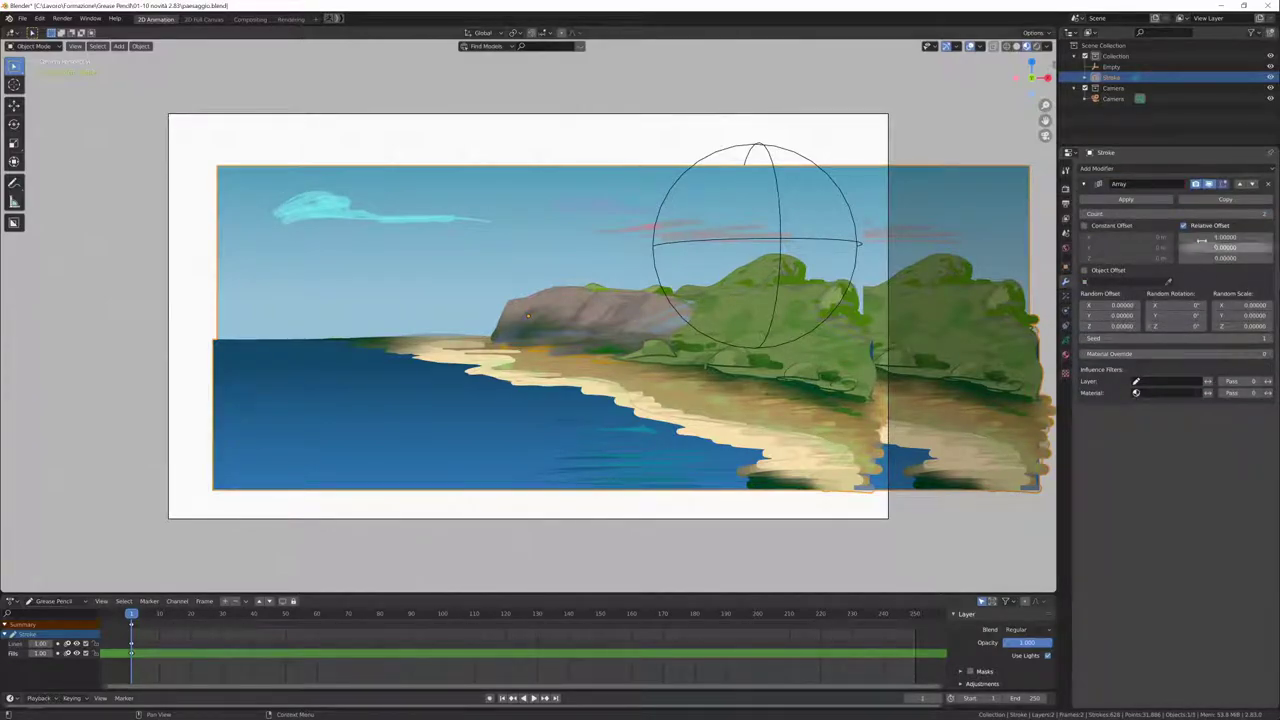
left_click(1198, 170)
left_click(1095, 216)
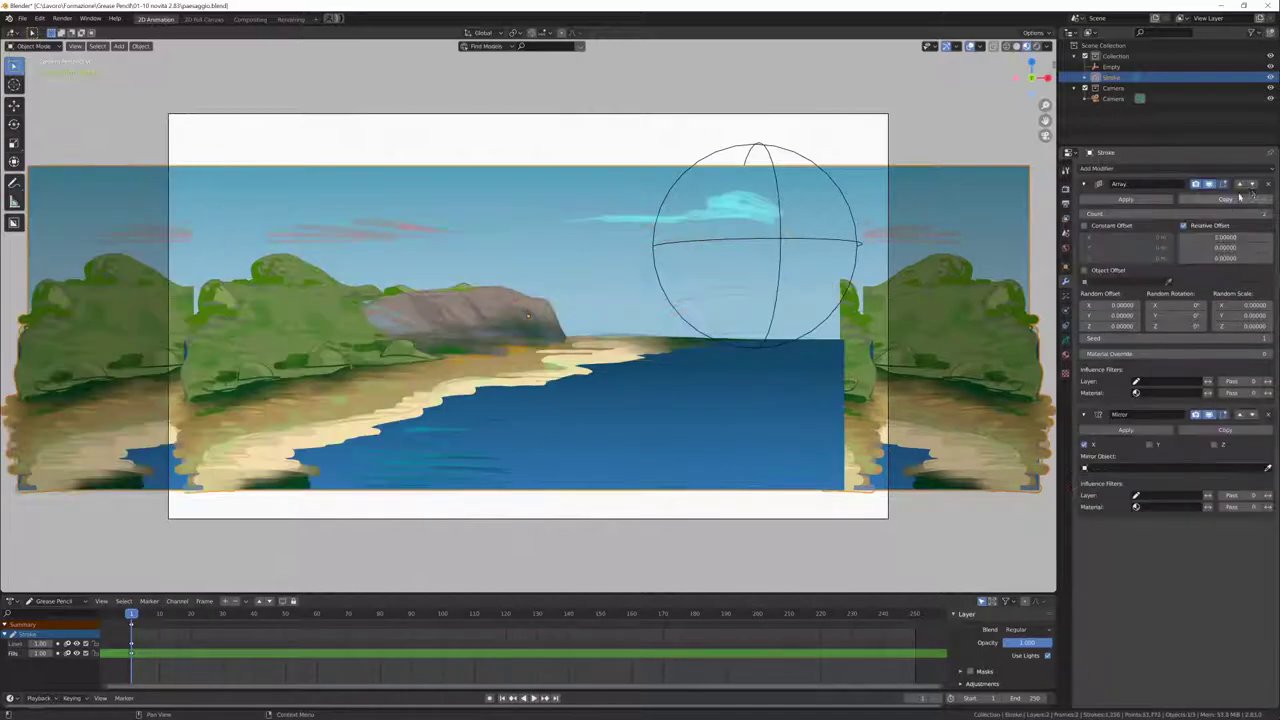
left_click(1270, 186)
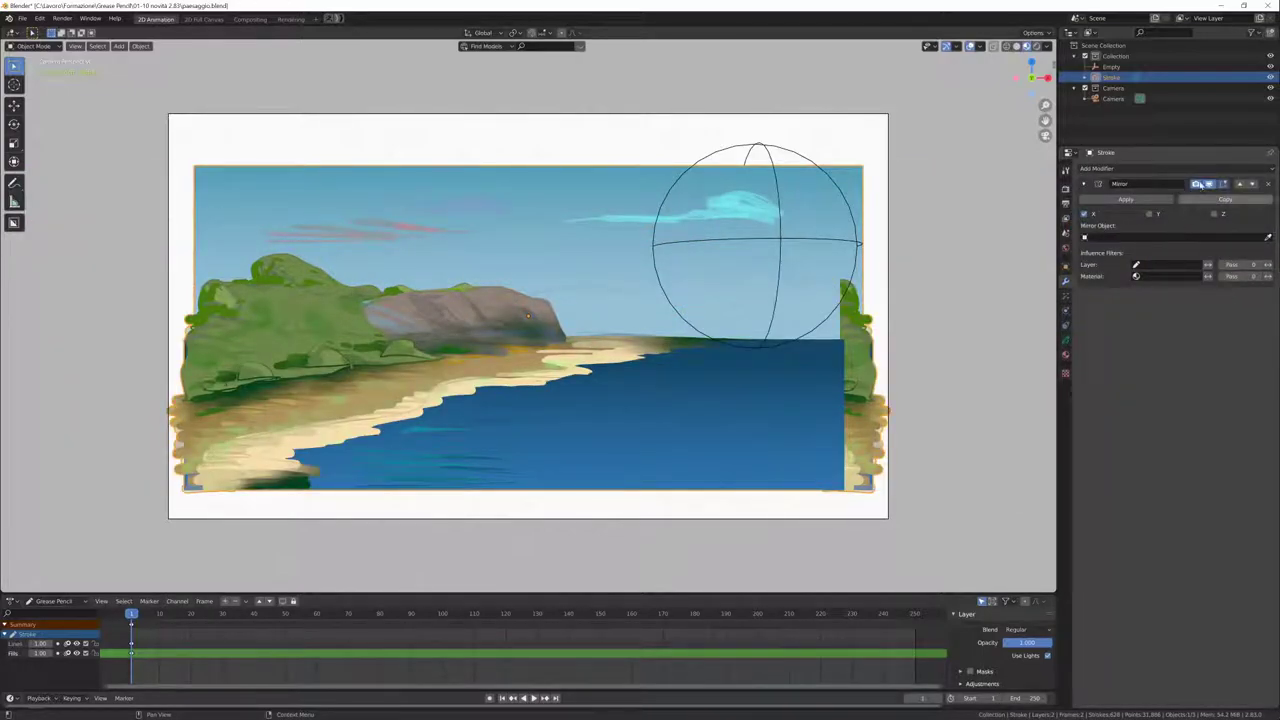
Swap the Mirror for Smooth, add Opacity, then undo to clear the remaining modifiers
left_click(1180, 168)
left_click(1172, 252)
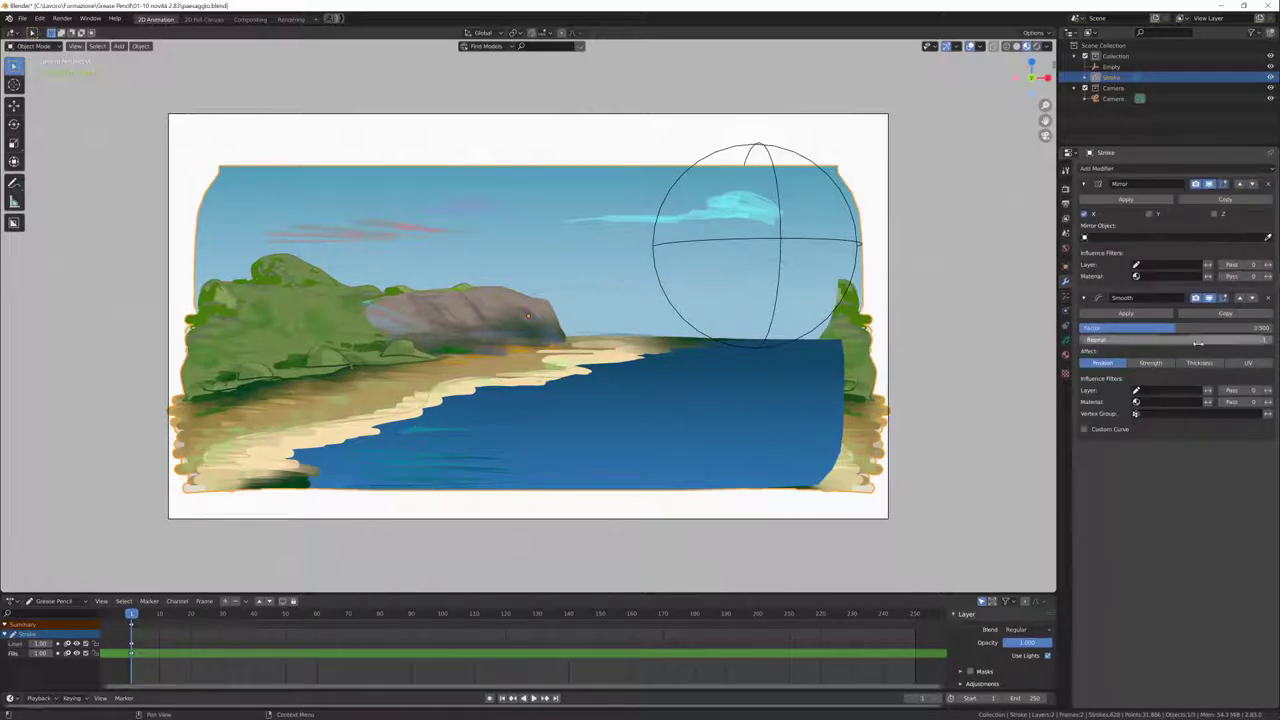
left_click(1268, 187)
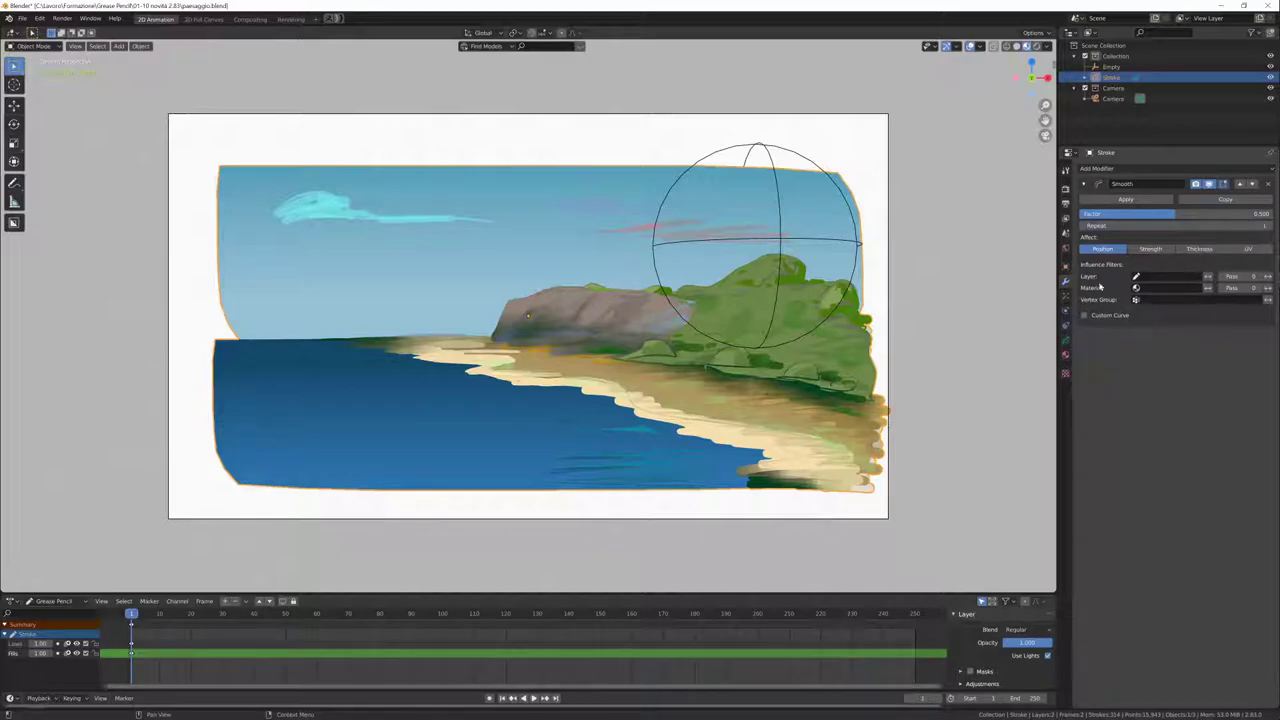
left_click(1205, 170)
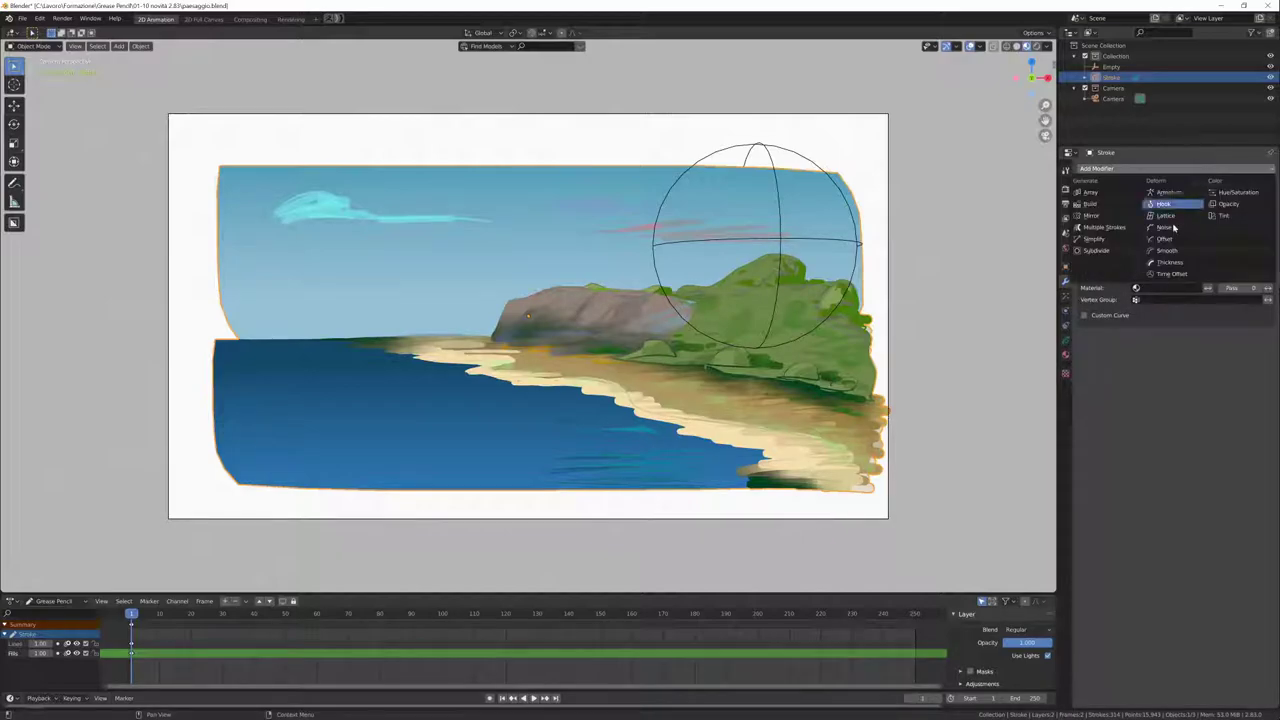
left_click(1234, 206)
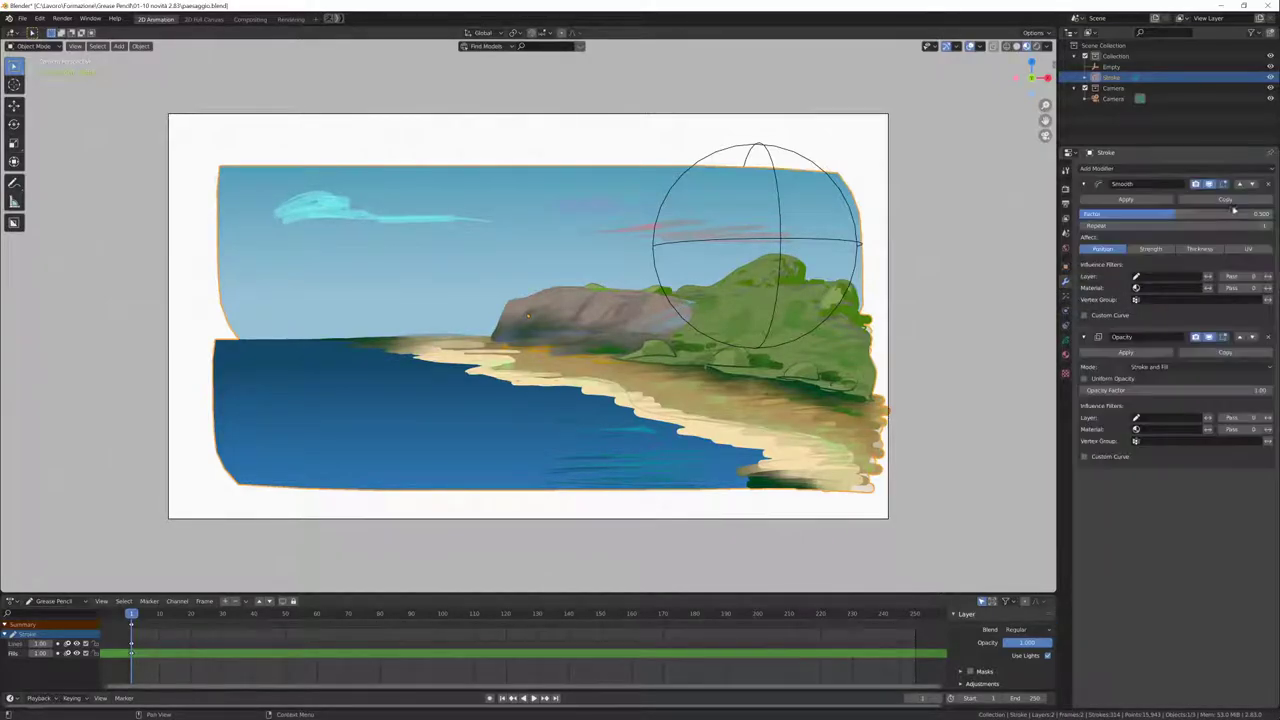
key("ctrl+z")
key("ctrl+z")
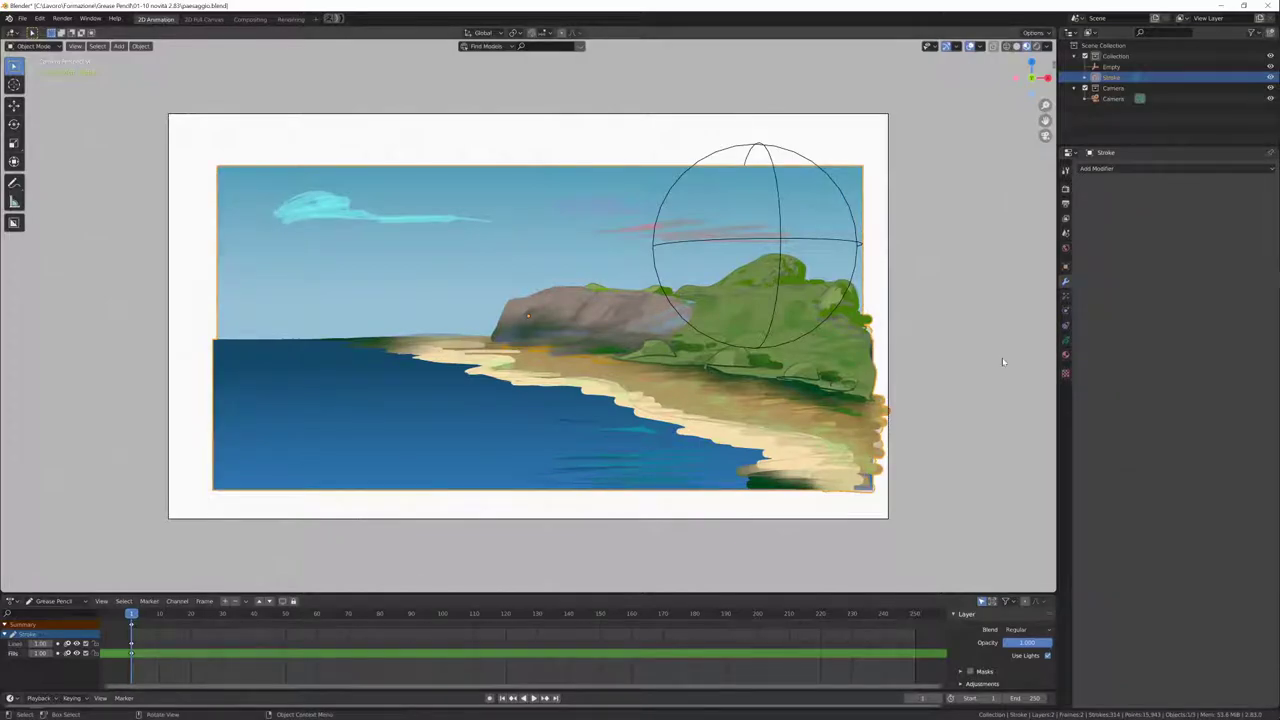